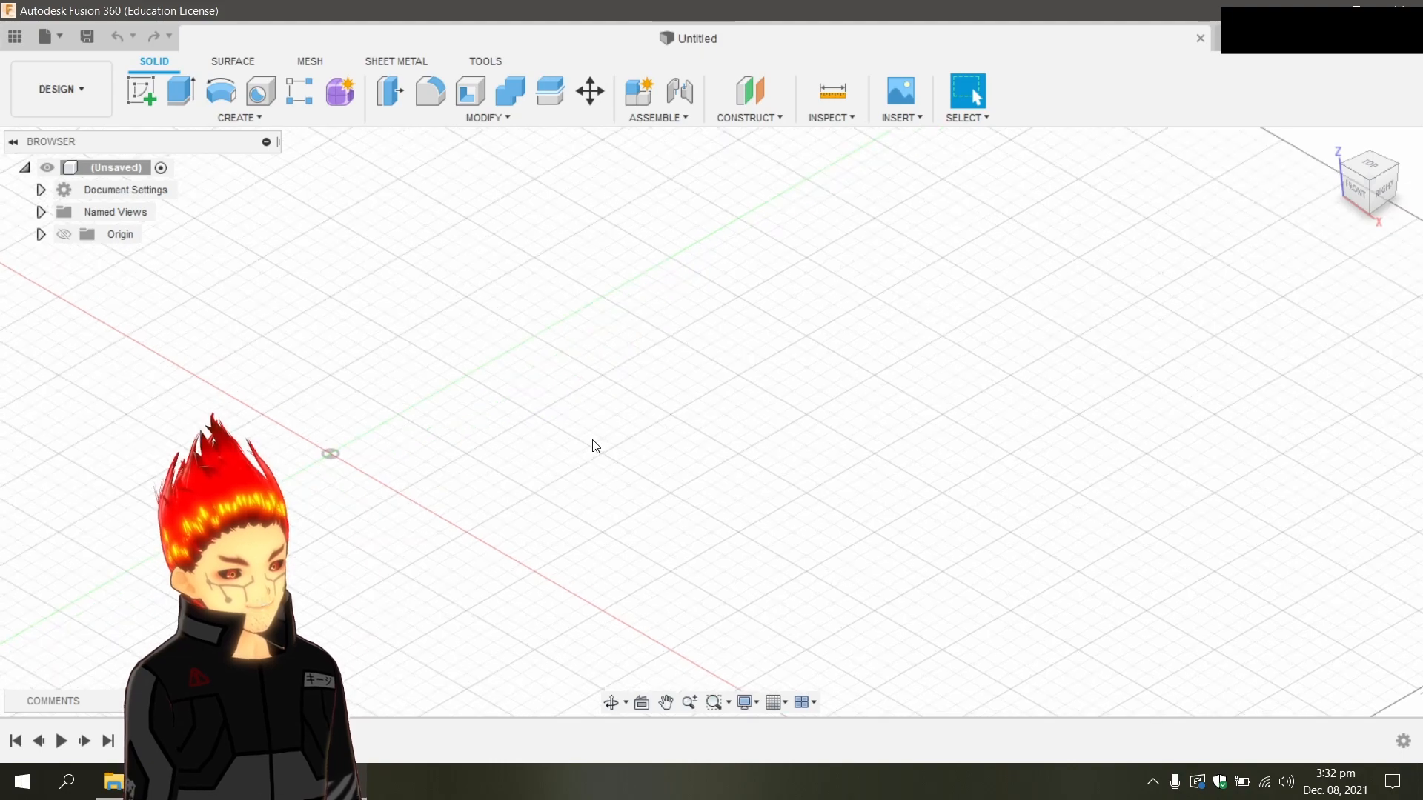
pyautogui.moveTo(591, 445); pyautogui.dragTo(531, 413, button='middle')
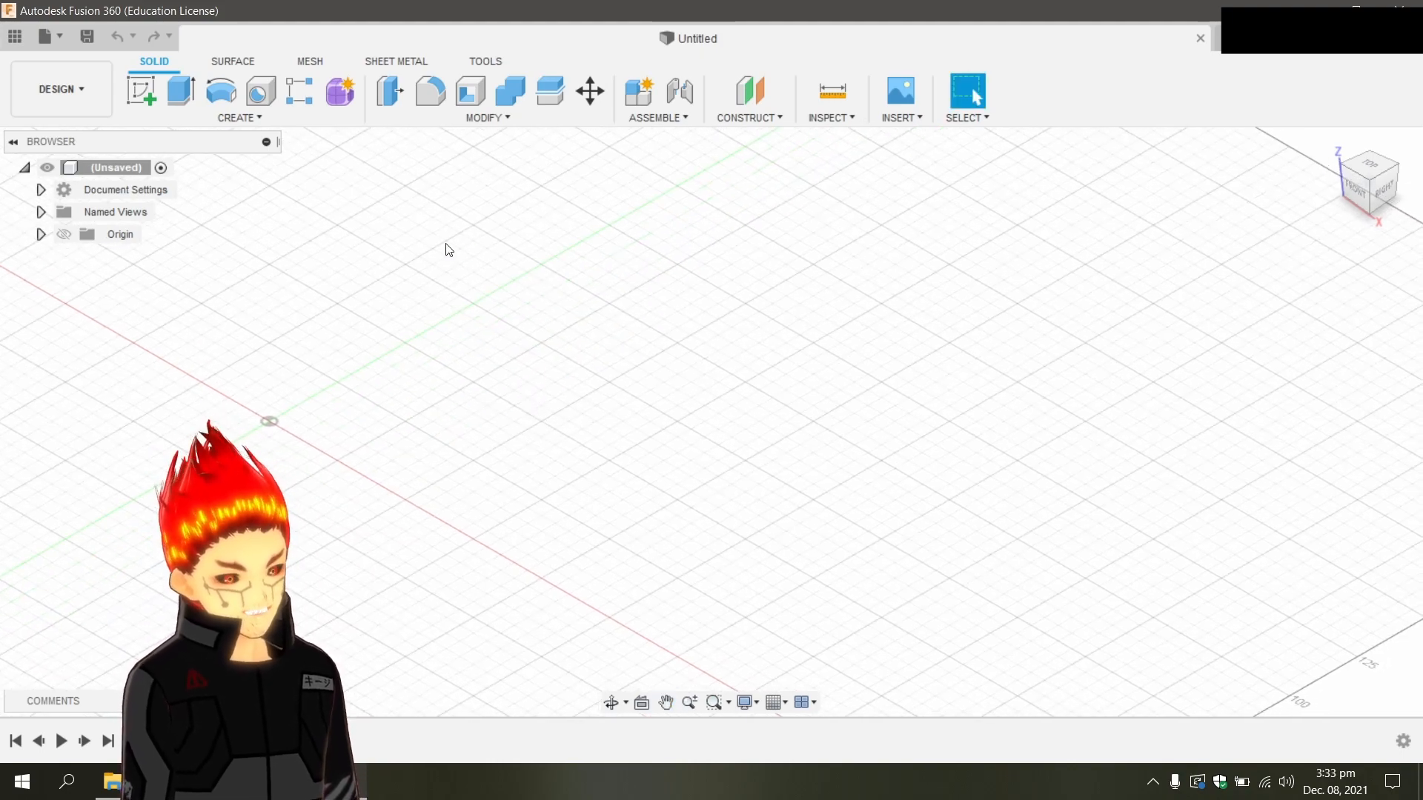
pyautogui.moveTo(473, 311); pyautogui.dragTo(504, 319, button='middle')
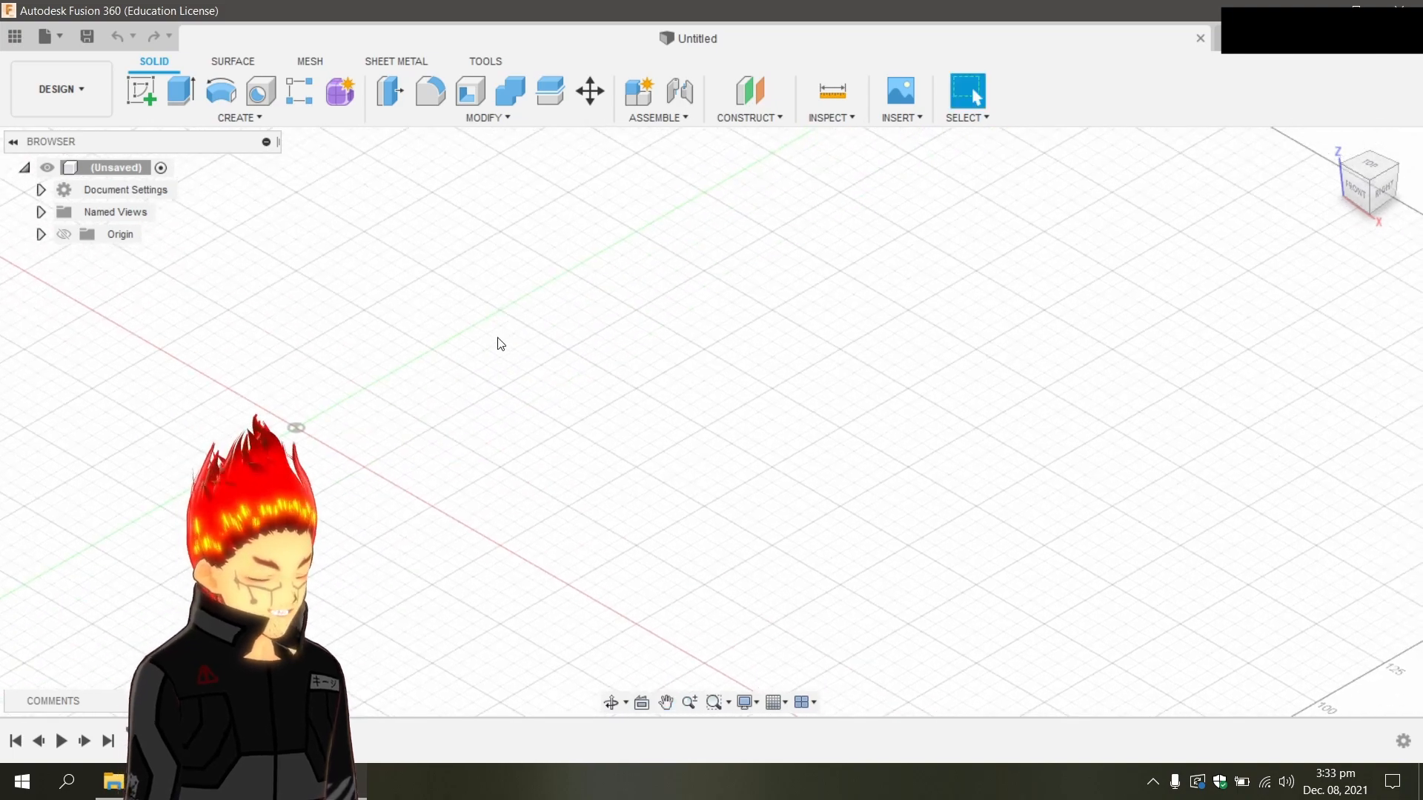
pyautogui.moveTo(312, 201); pyautogui.dragTo(270, 212, button='middle')
pyautogui.moveTo(651, 264); pyautogui.dragTo(658, 267, button='middle')
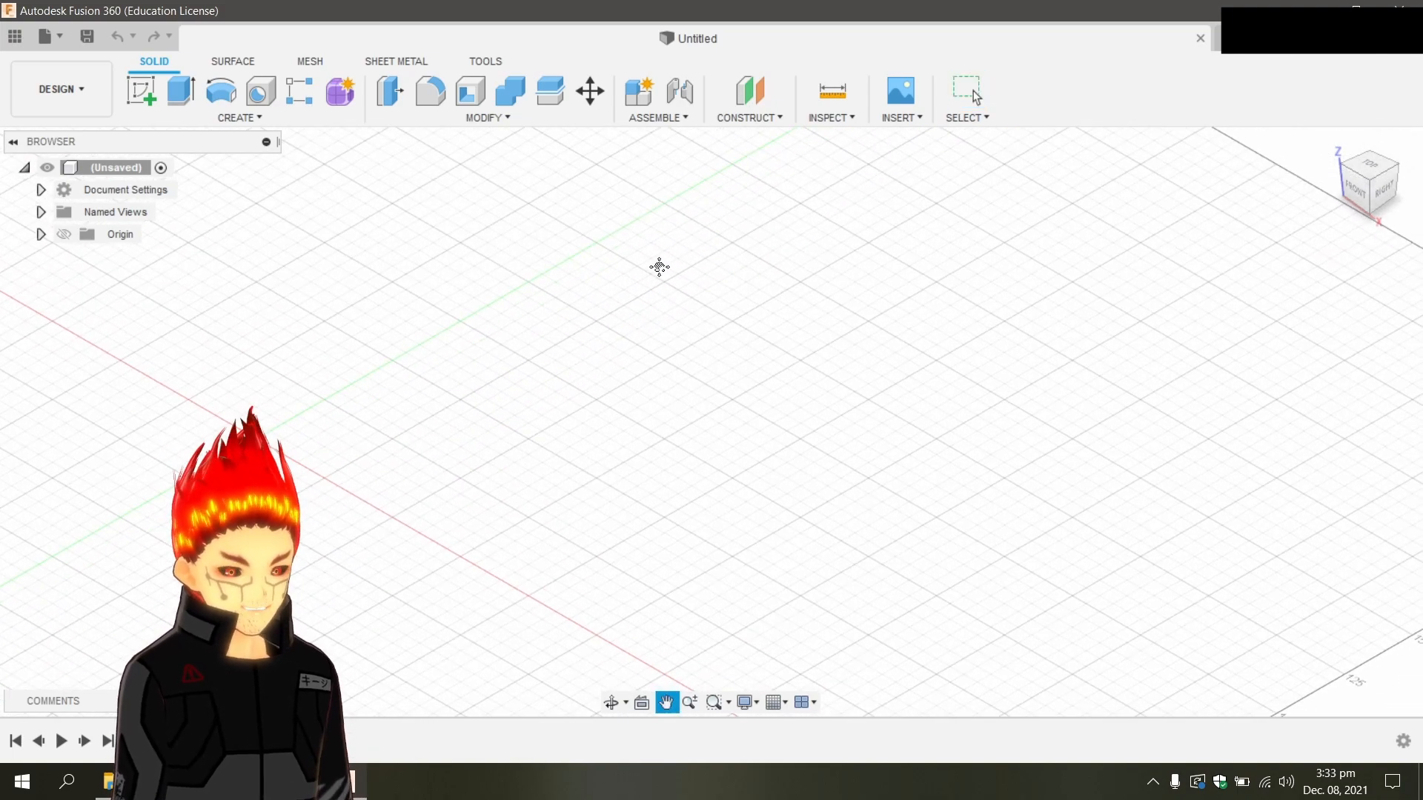
# Start a new sketch on the horizontal XY plane.
pyautogui.click(140, 90)
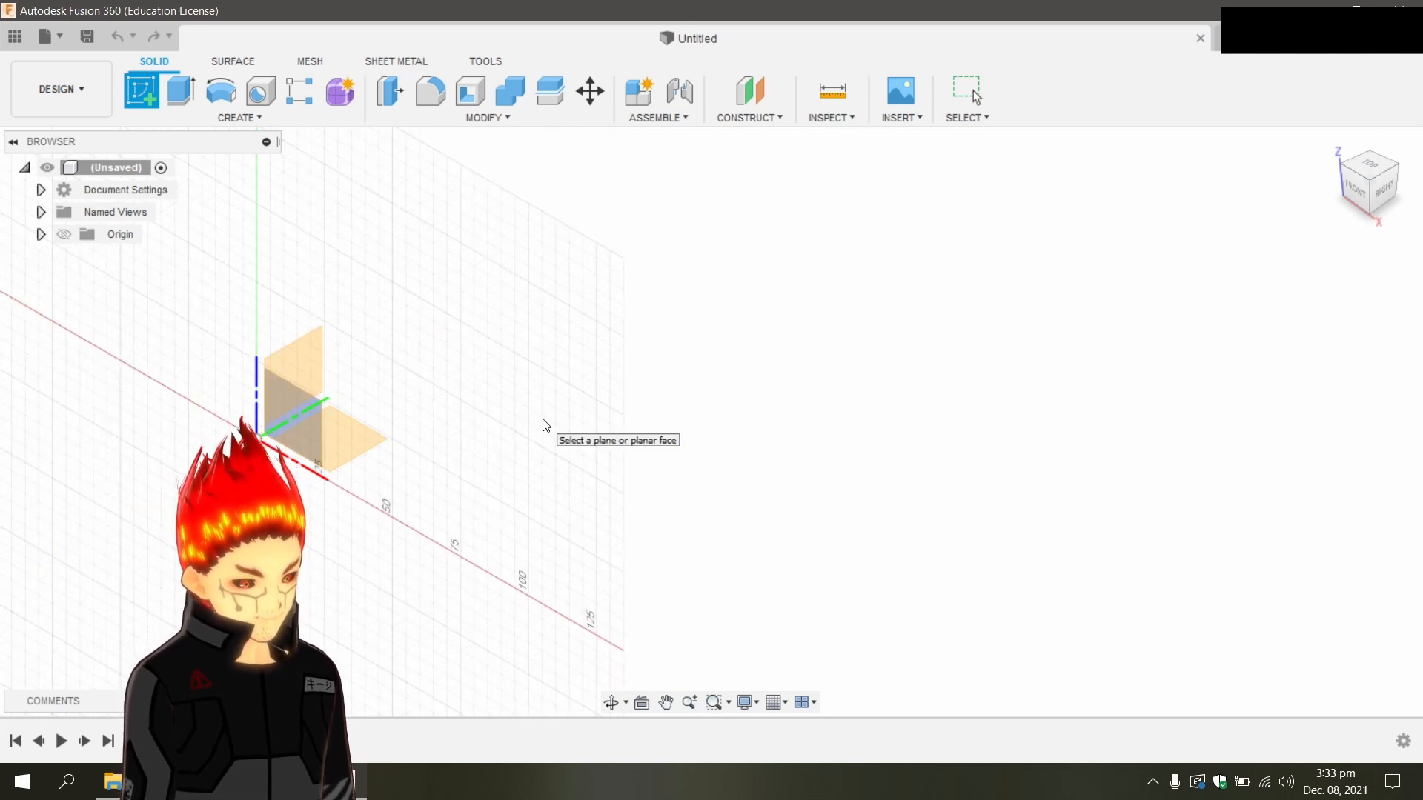
pyautogui.moveTo(530, 433); pyautogui.dragTo(724, 483, button='middle')
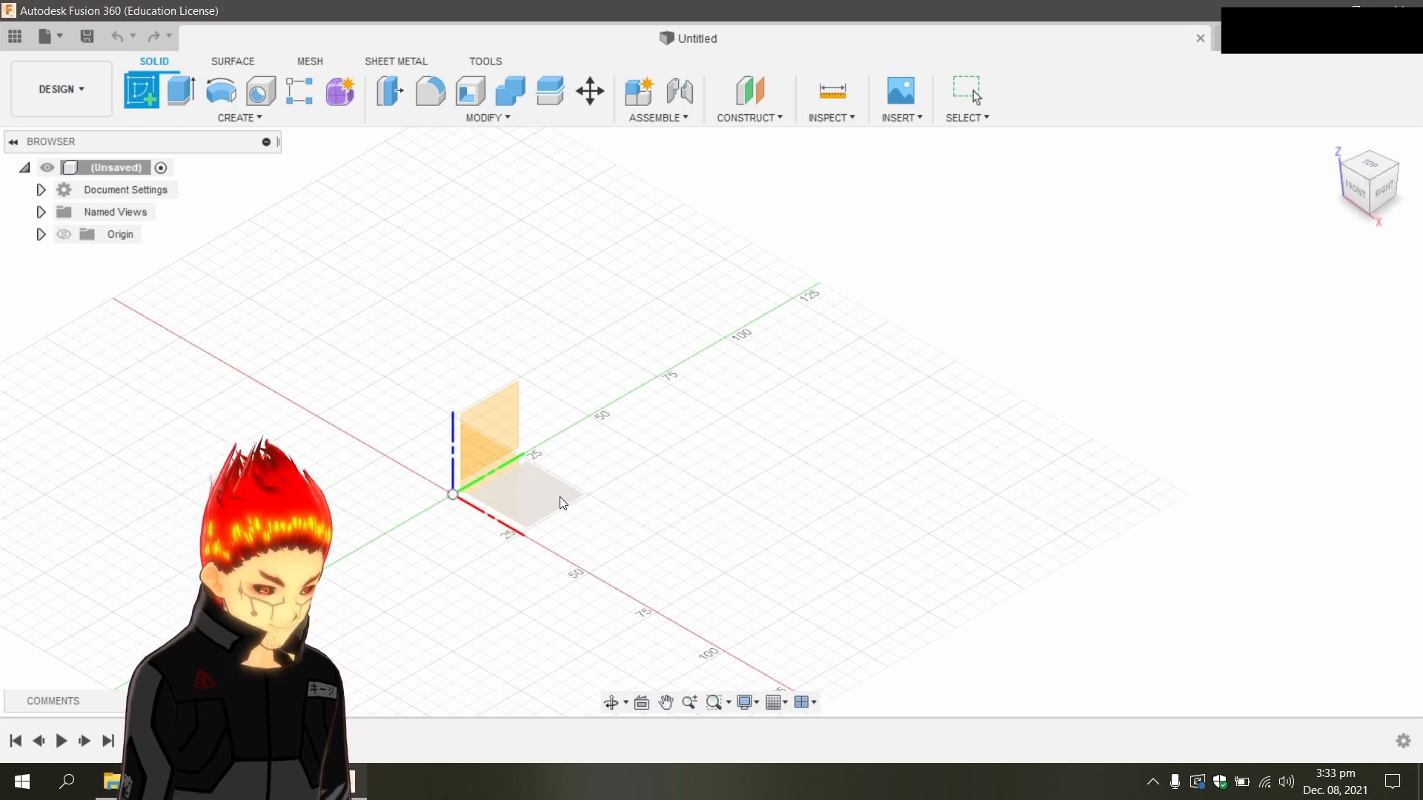
pyautogui.click(561, 498)
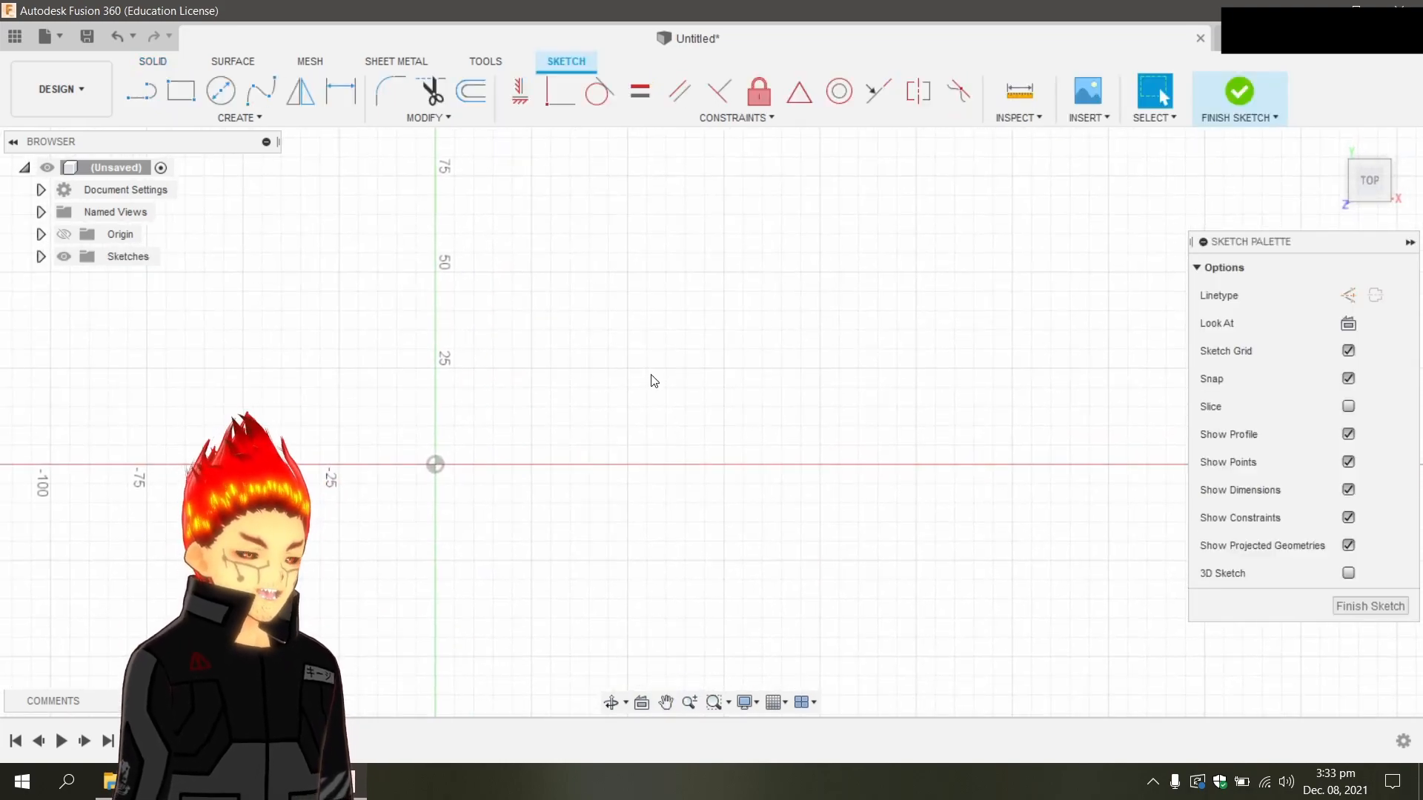
# Draw a vertical line 50 mm long at 90 degrees, starting on the X axis 25 mm to the right of the origin.
pyautogui.moveTo(781, 298); pyautogui.dragTo(635, 332, button='middle')
pyautogui.scroll(1, 636, 332)
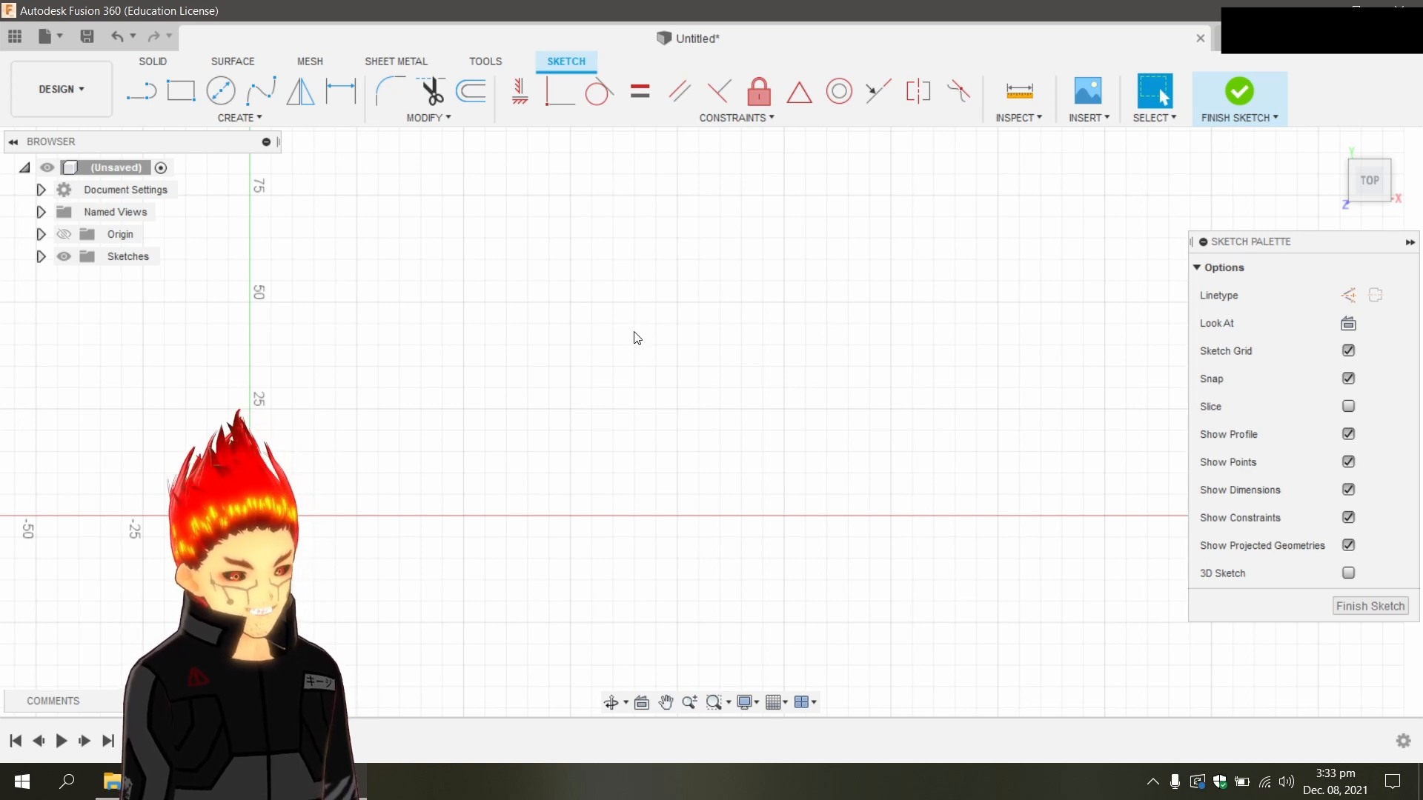
pyautogui.scroll(-1, 571, 348)
pyautogui.scroll(2, 549, 356)
pyautogui.moveTo(549, 356); pyautogui.dragTo(711, 334, button='middle')
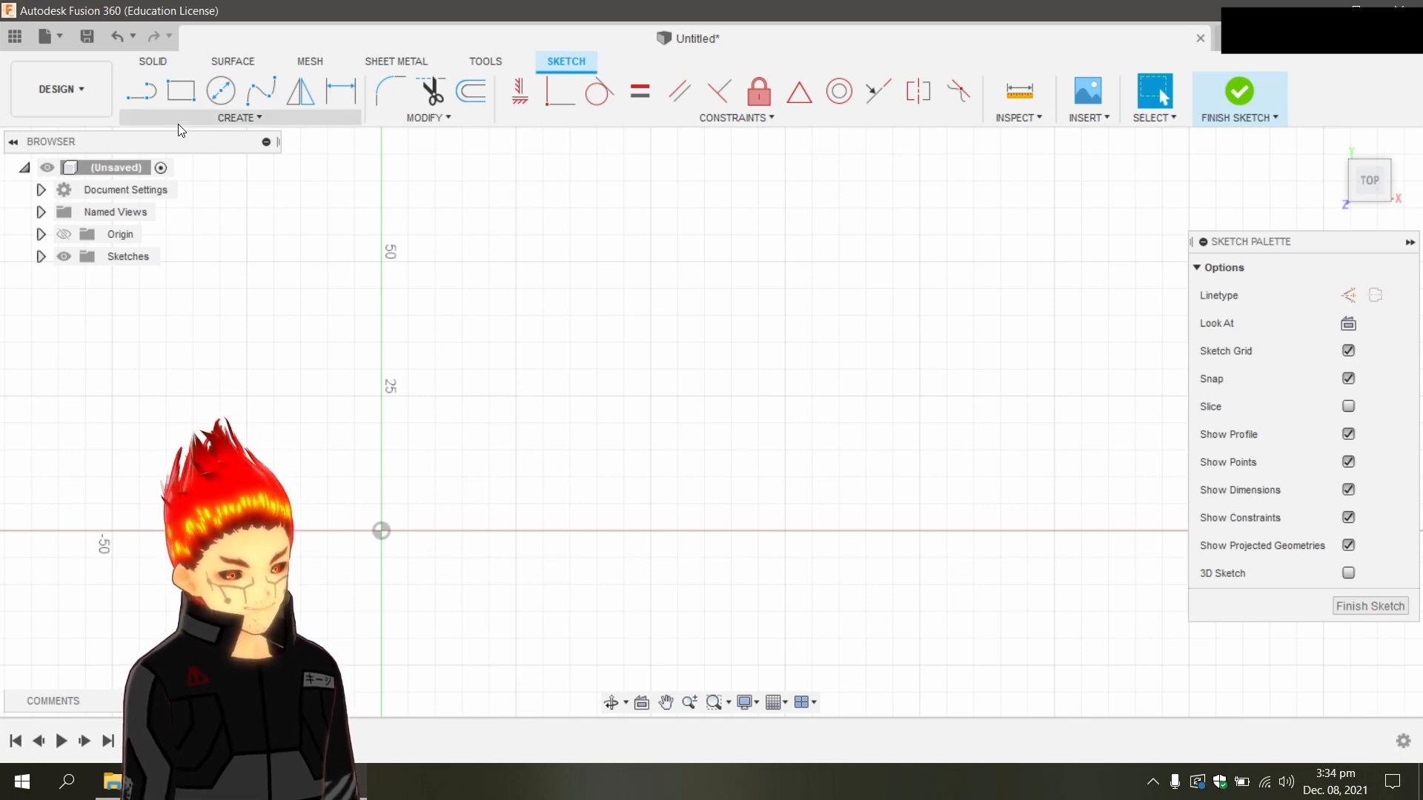
pyautogui.click(146, 94)
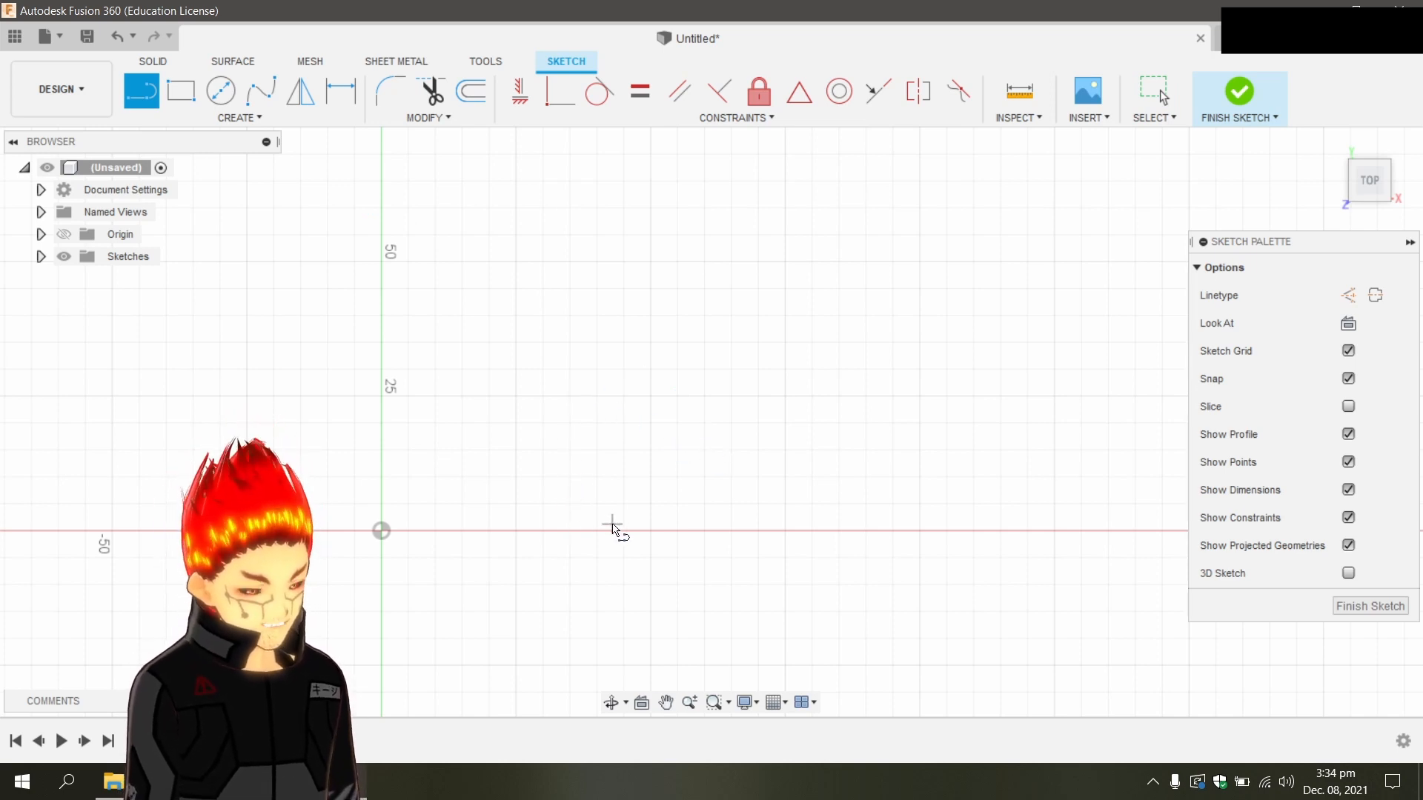
pyautogui.click(516, 531)
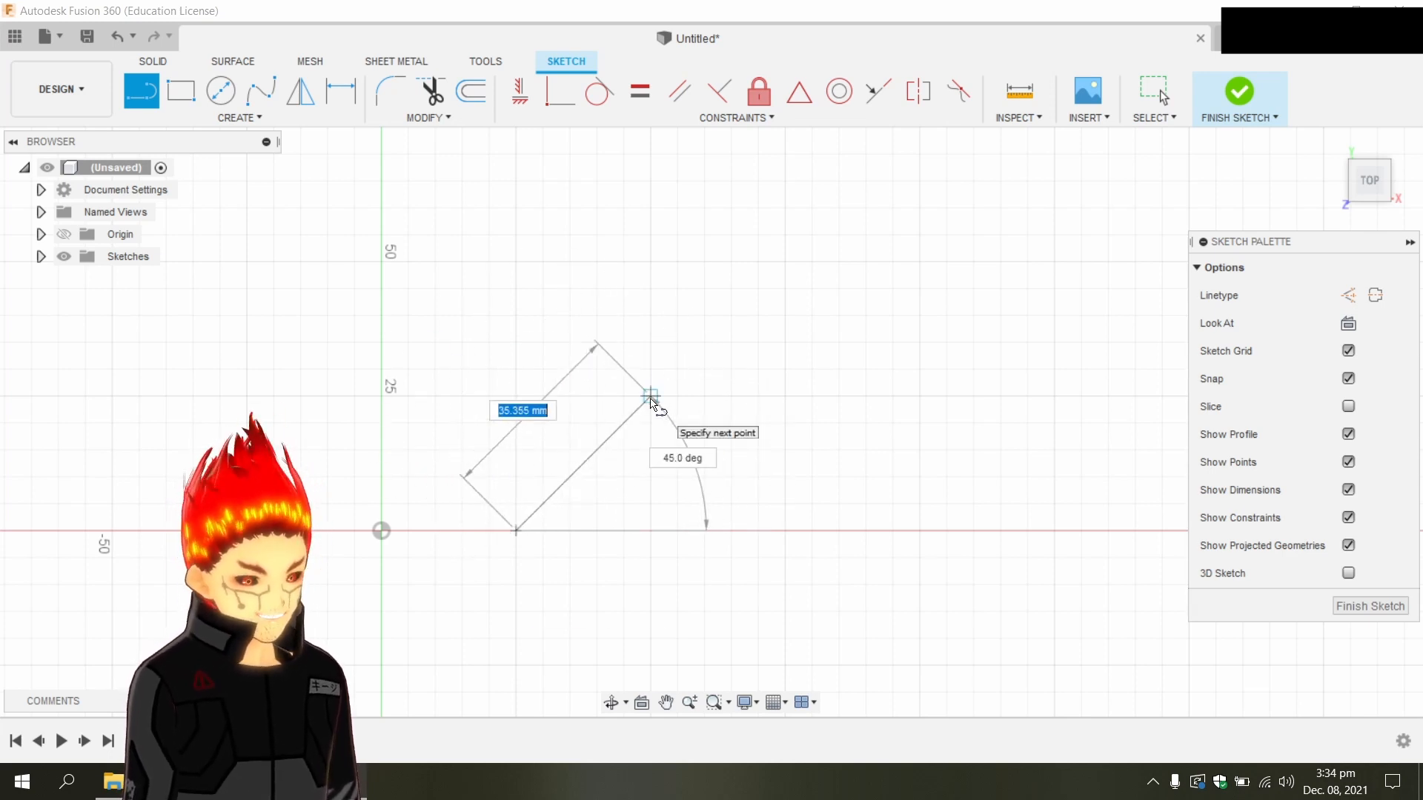
pyautogui.press('Tab')
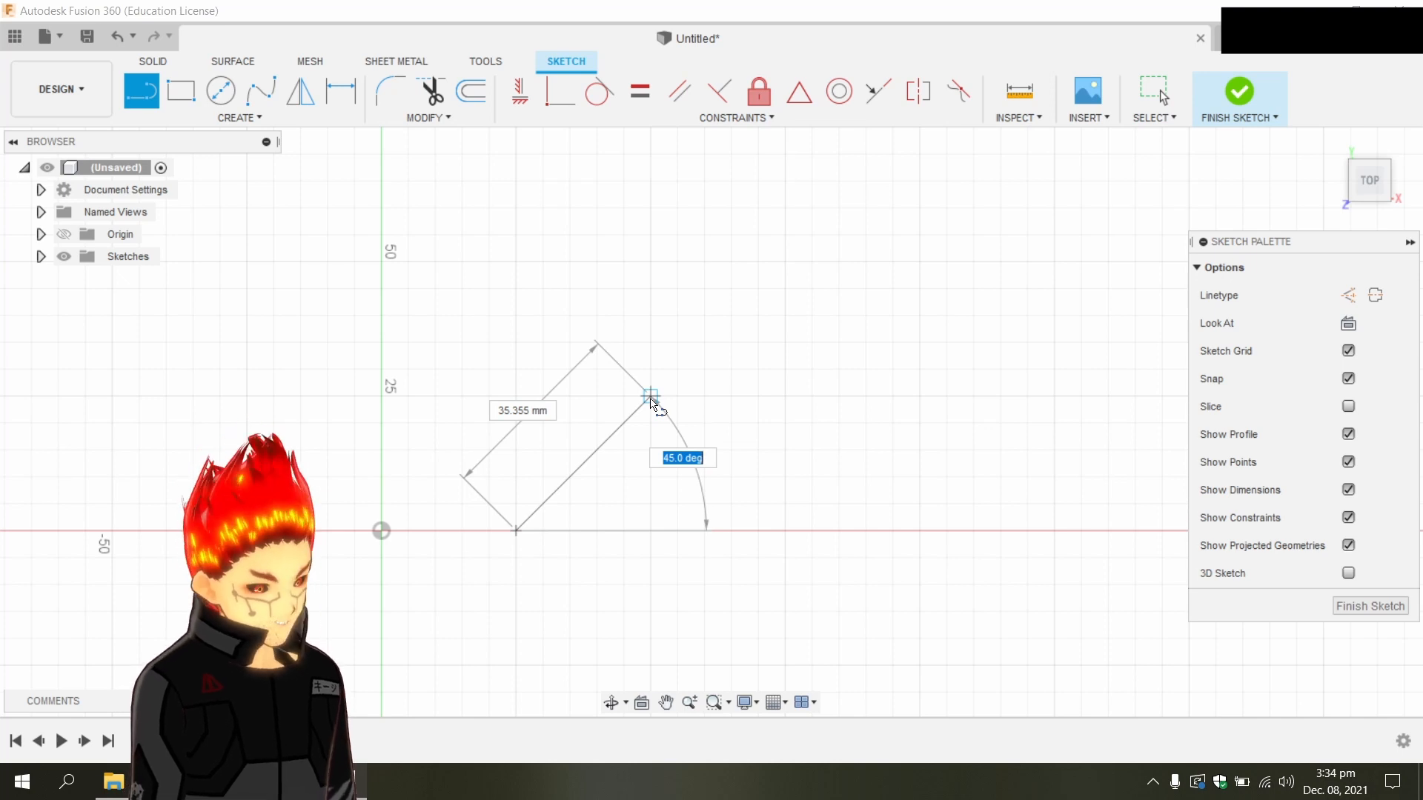
pyautogui.write('90')
pyautogui.press('Tab')
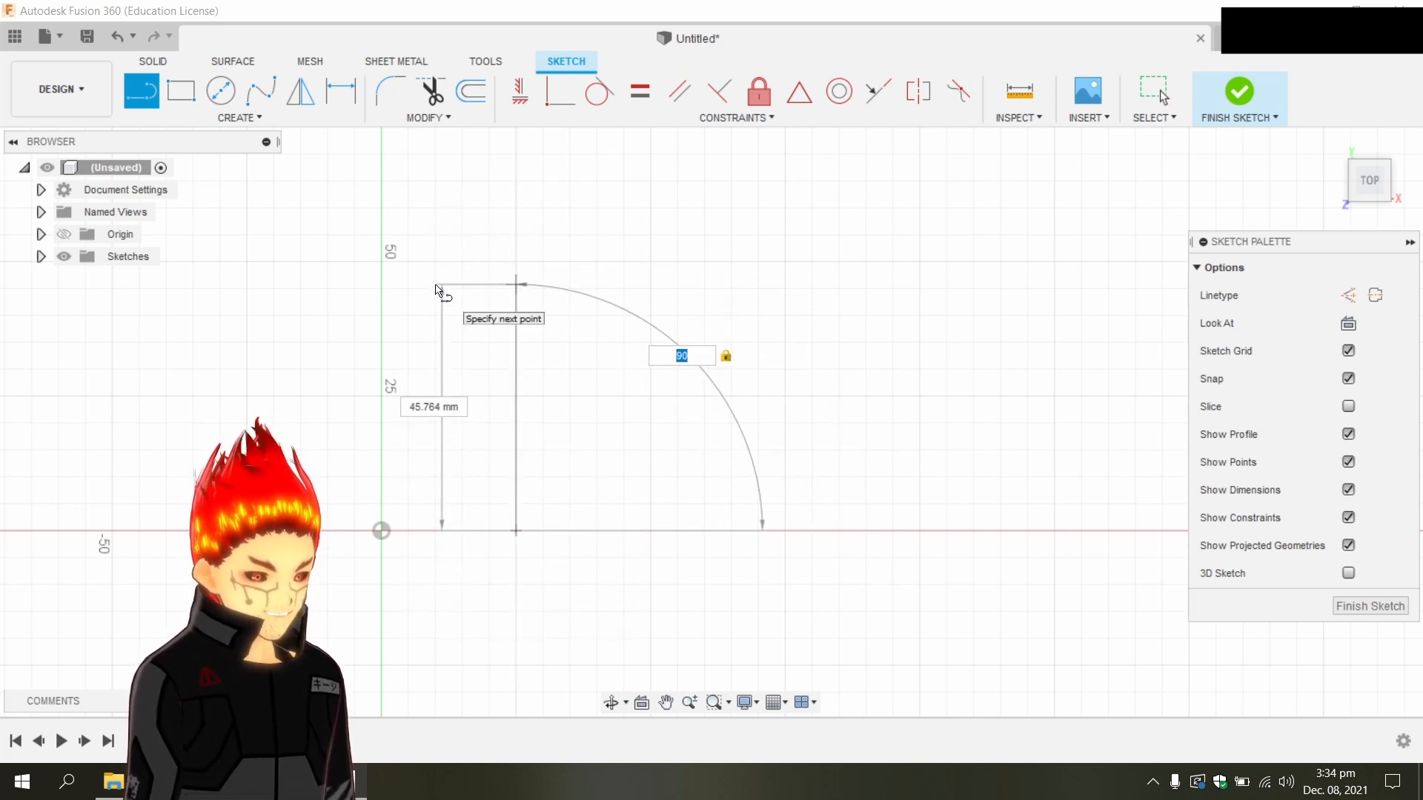
pyautogui.press('Tab')
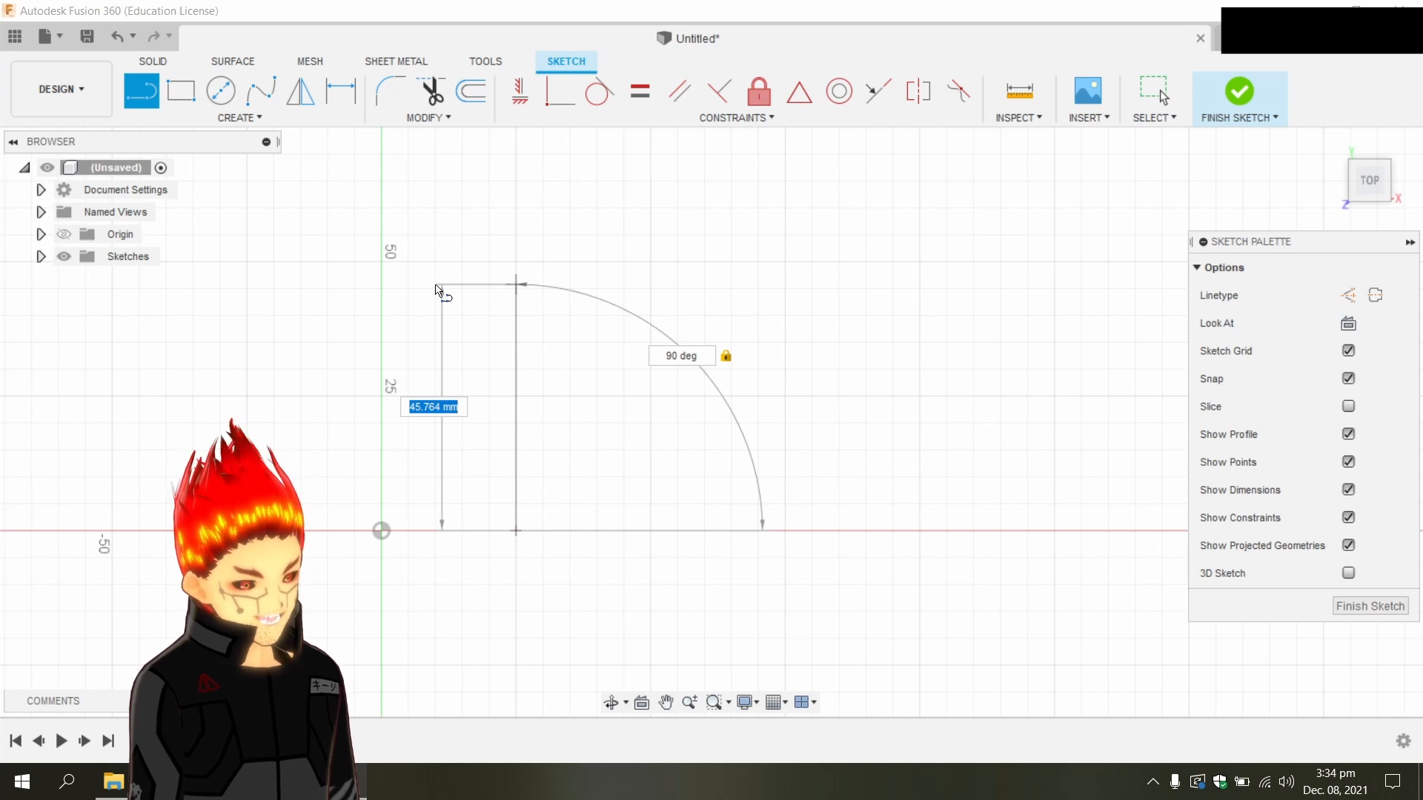
pyautogui.write('50')
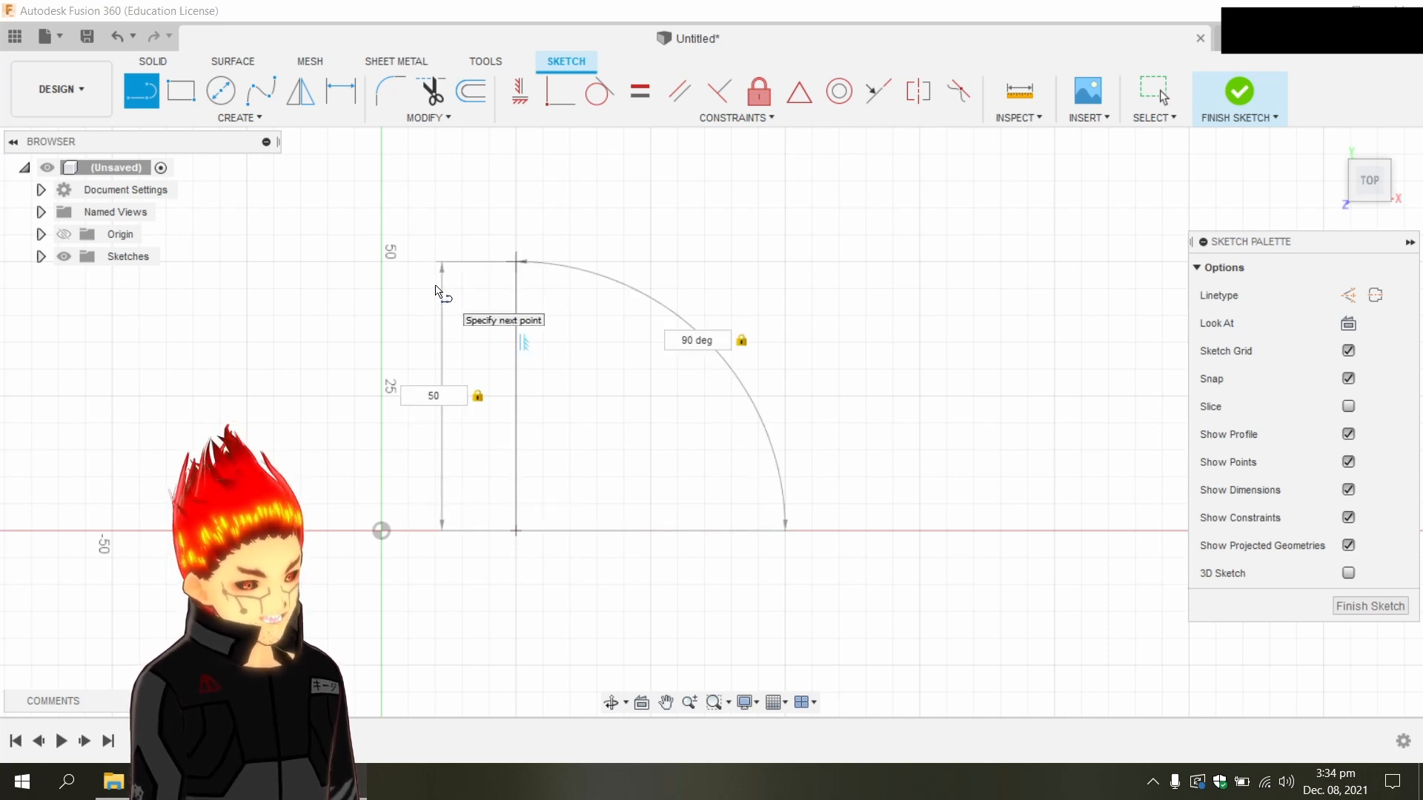
pyautogui.press('Return')
pyautogui.press('Escape')
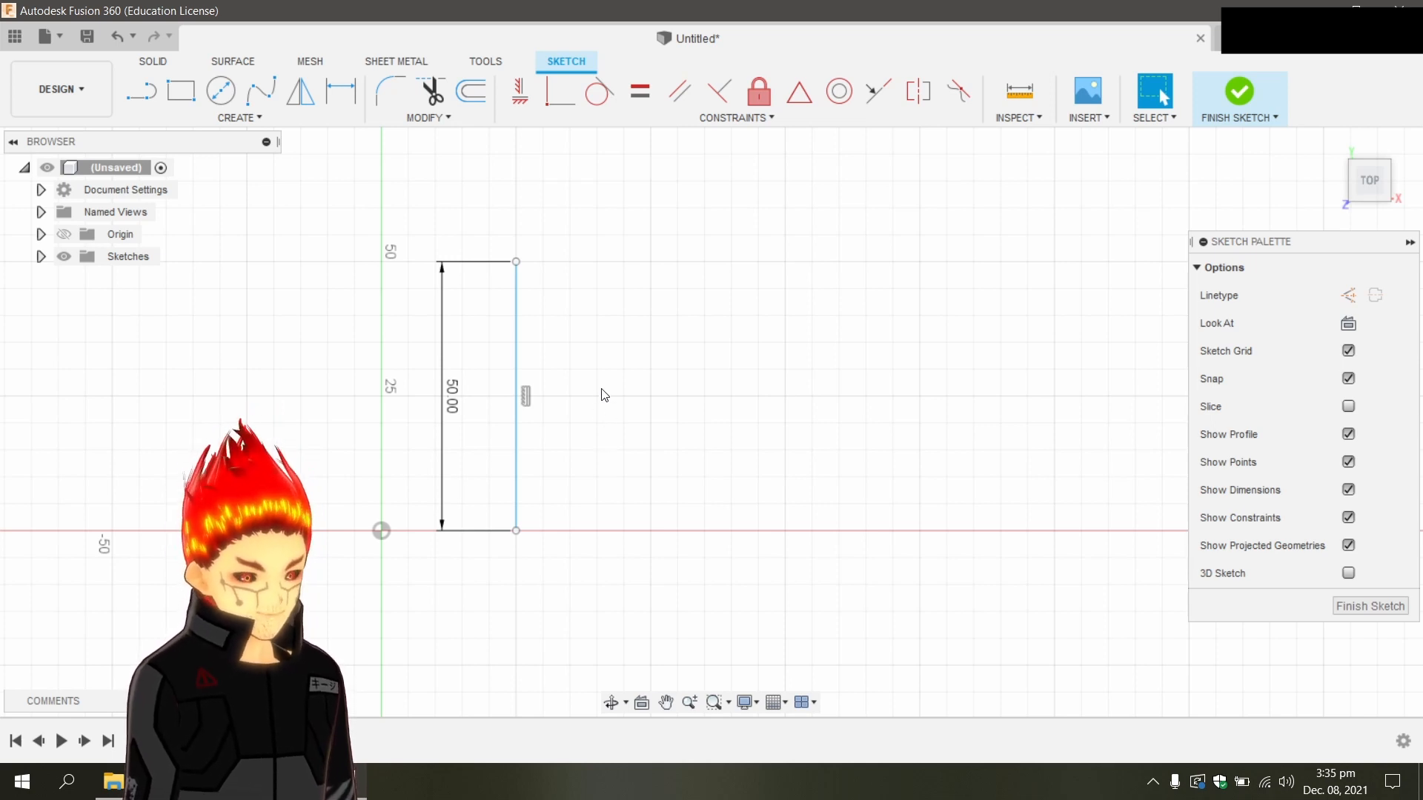
# Draw a circle centred on the line's midpoint and passing through its upper endpoint, and finish the sketch.
pyautogui.click(221, 92)
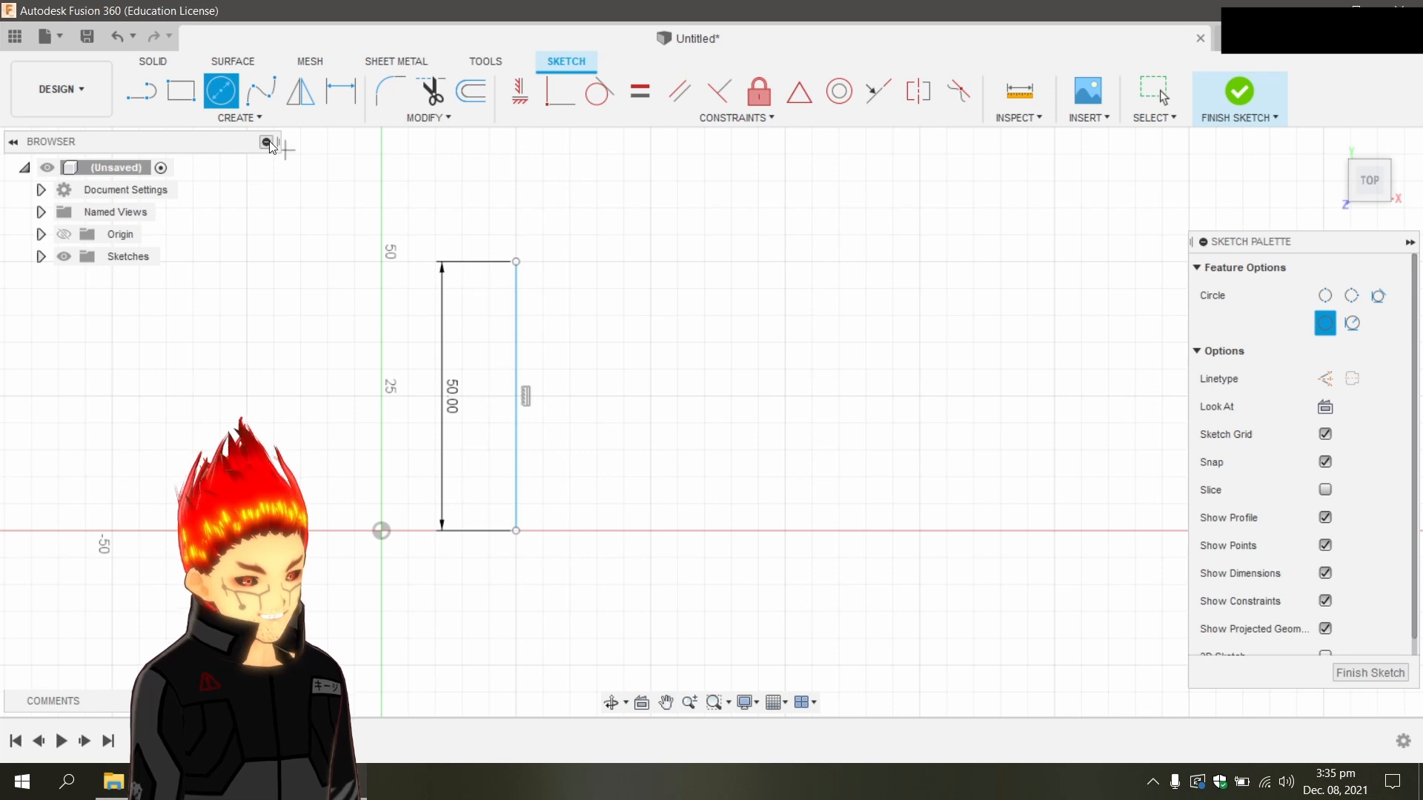
pyautogui.click(519, 397)
pyautogui.click(515, 262)
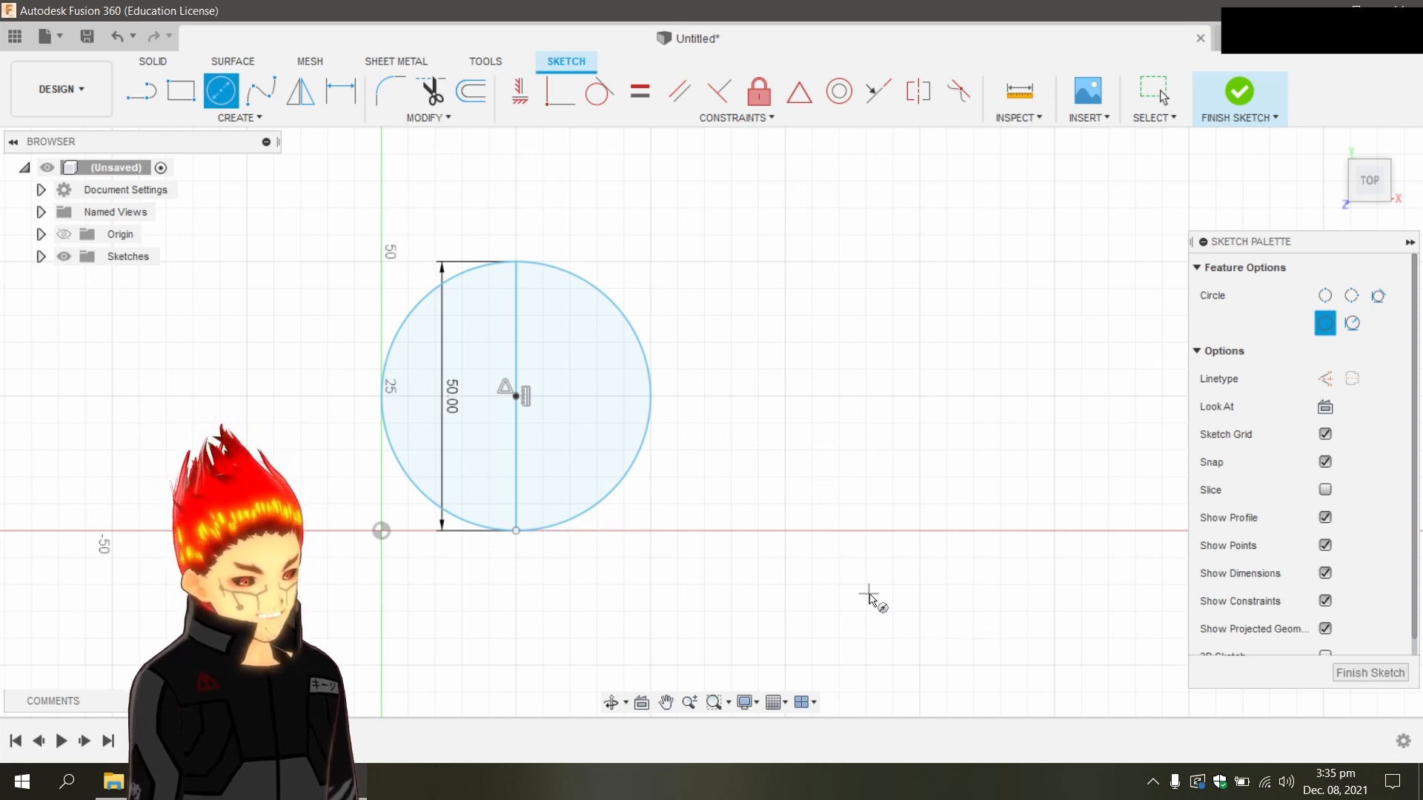
pyautogui.click(1370, 673)
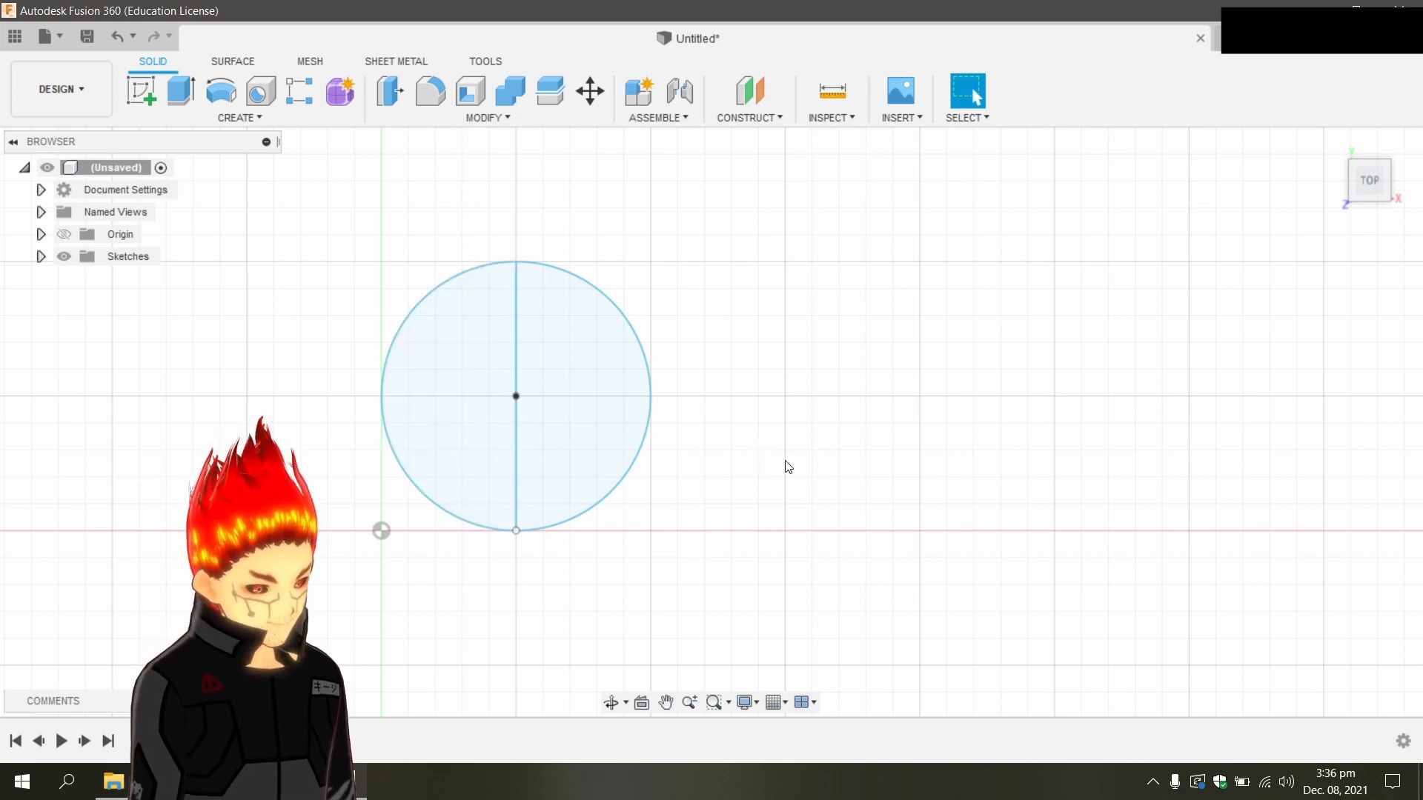
# Reopen Sketch1 for editing.
pyautogui.click(41, 256)
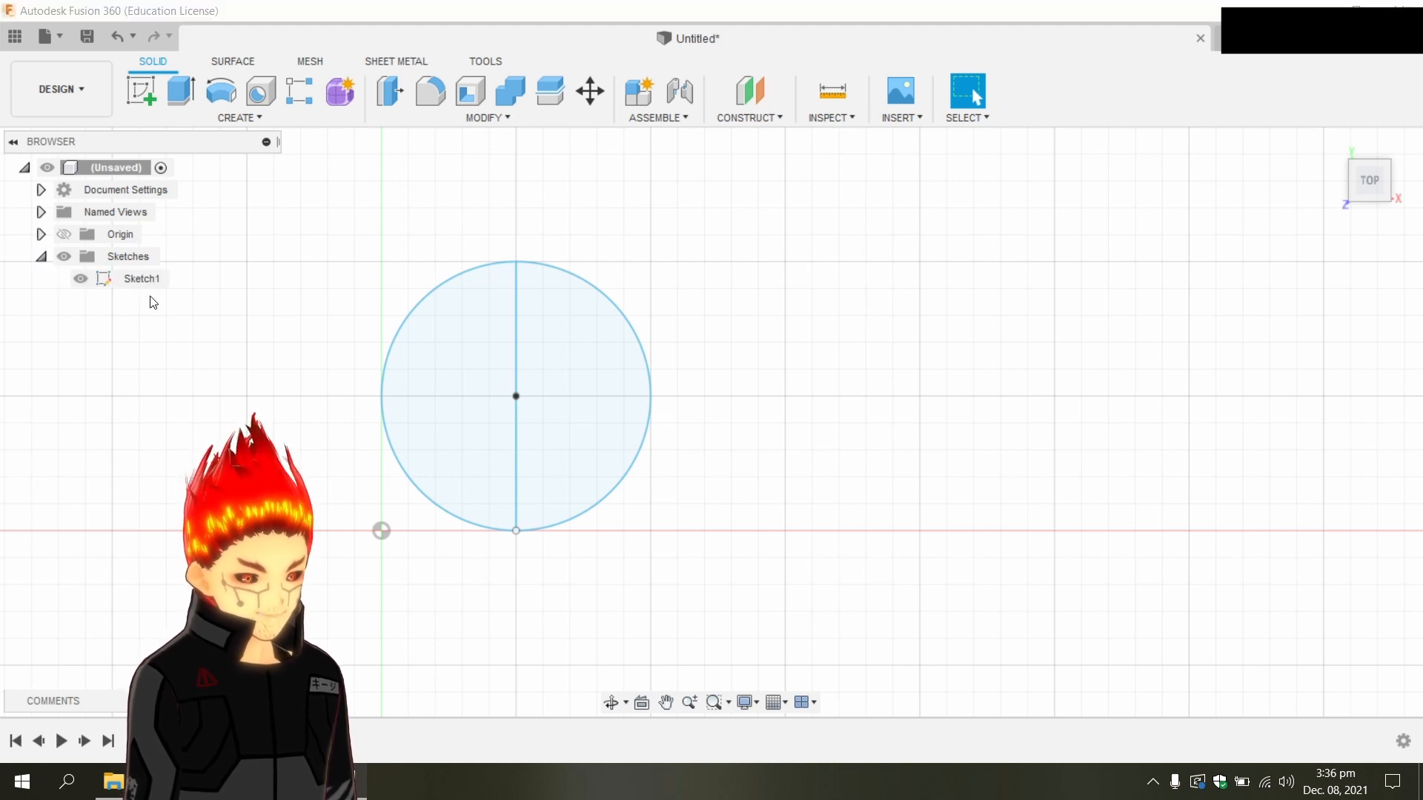
pyautogui.click(137, 279)
pyautogui.click(136, 278)
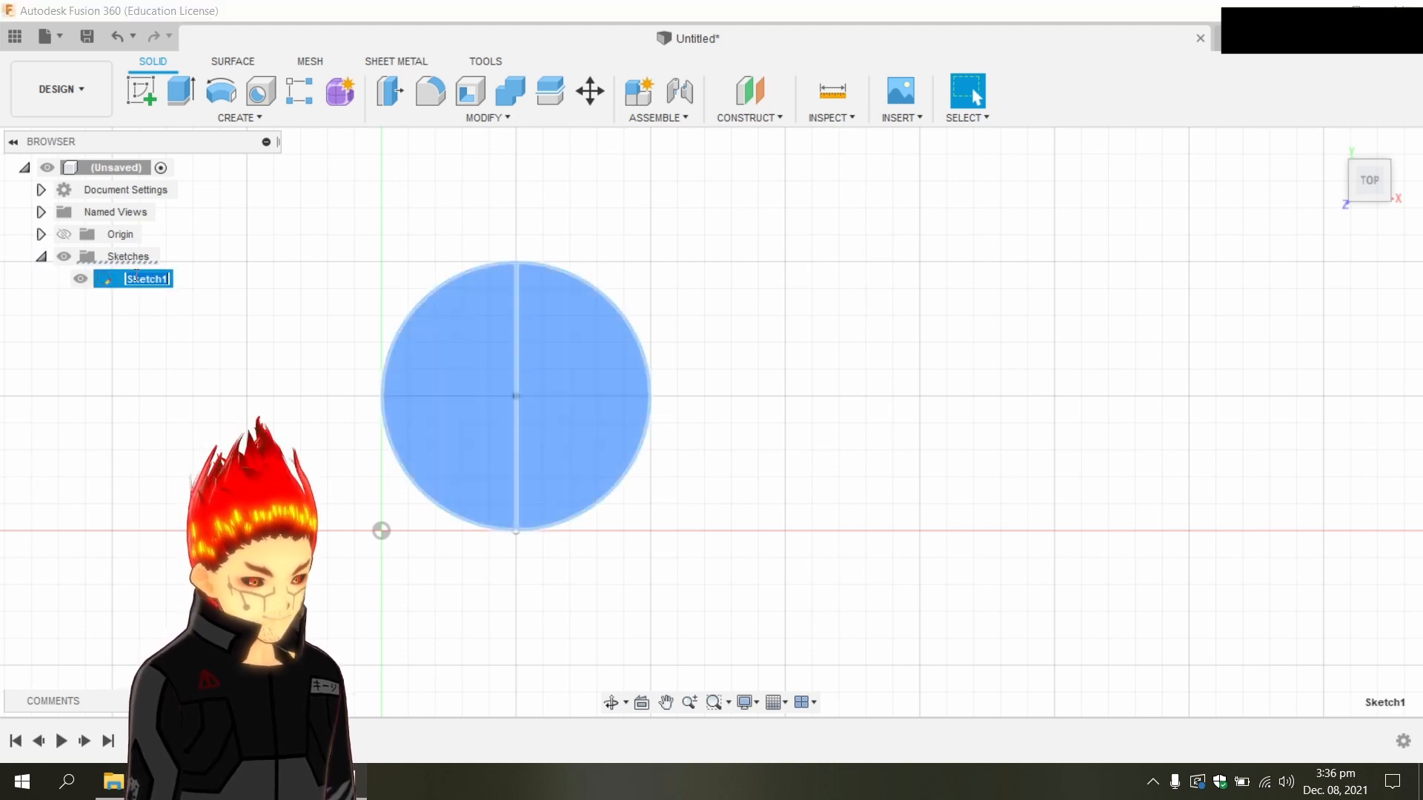
pyautogui.click(97, 286)
pyautogui.click(109, 286)
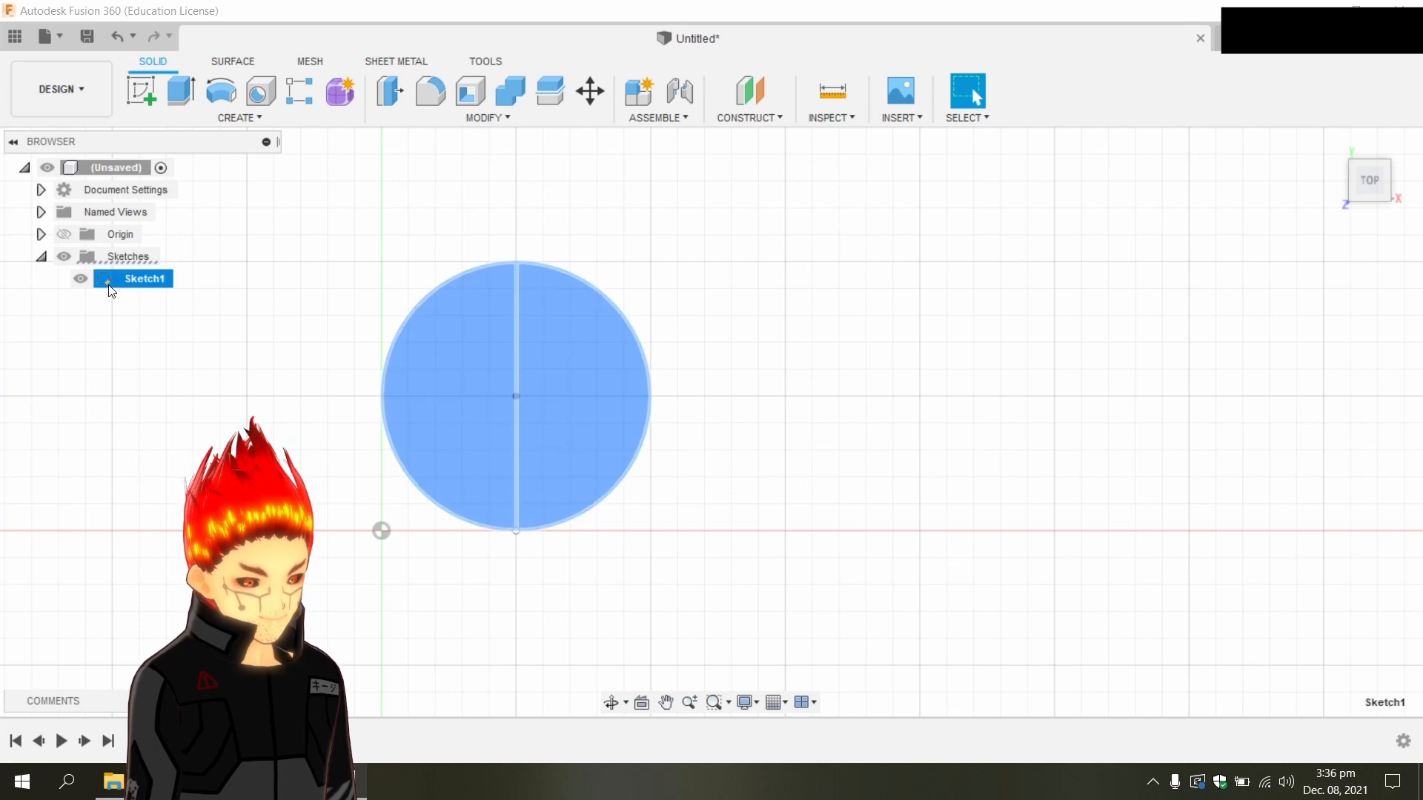
pyautogui.rightClick(109, 286)
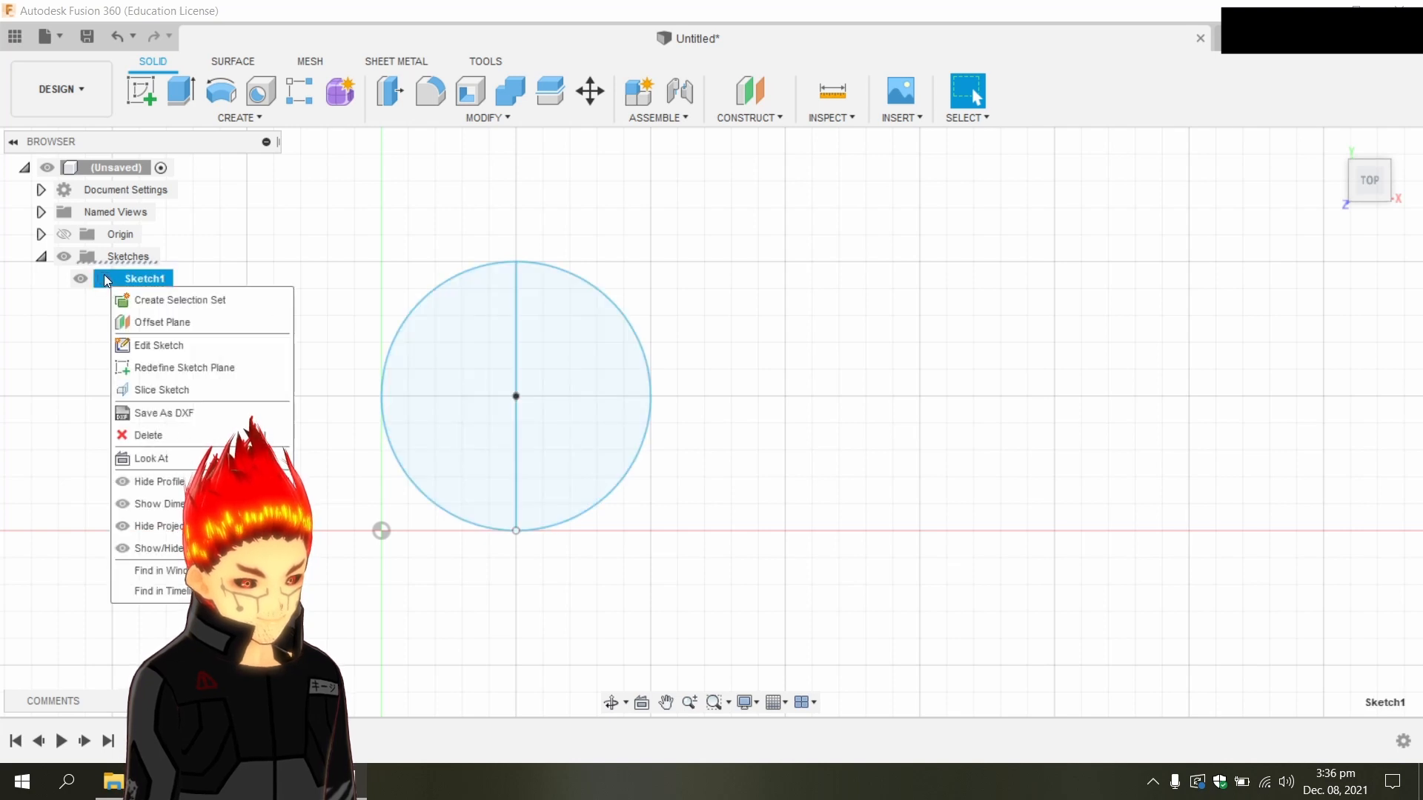
pyautogui.click(171, 344)
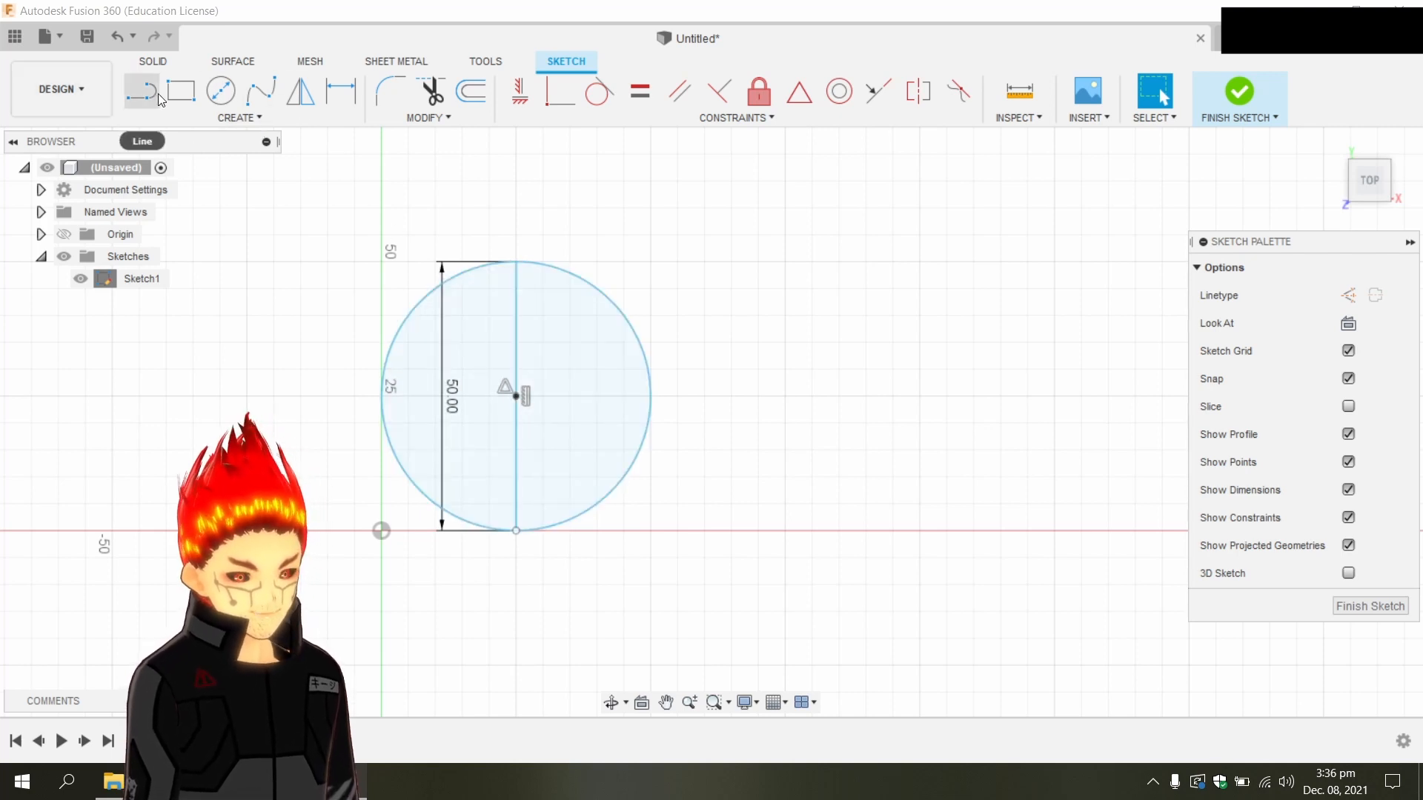
# Draw a second circle centred on the vertical line's upper endpoint and passing through the line's midpoint.
pyautogui.click(222, 99)
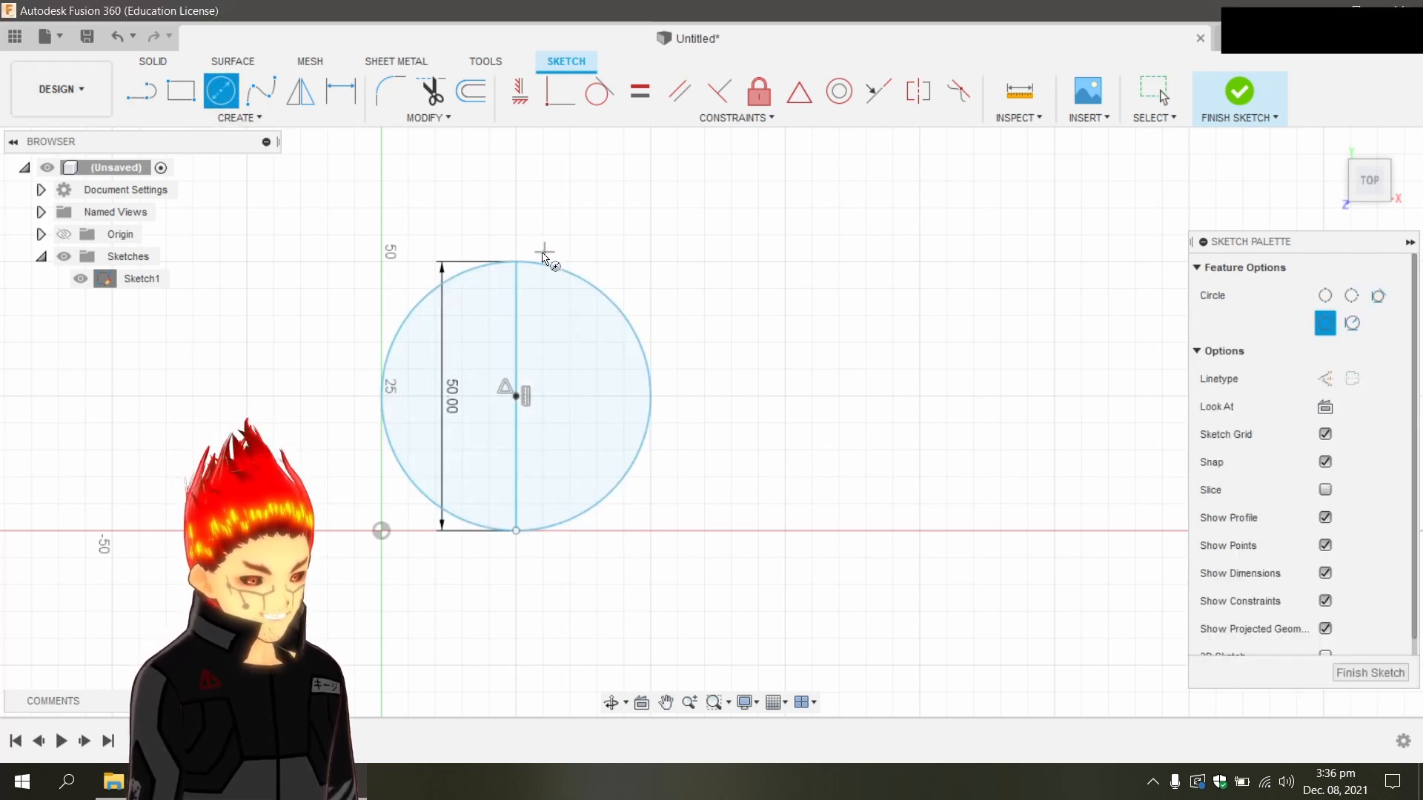
pyautogui.click(516, 261)
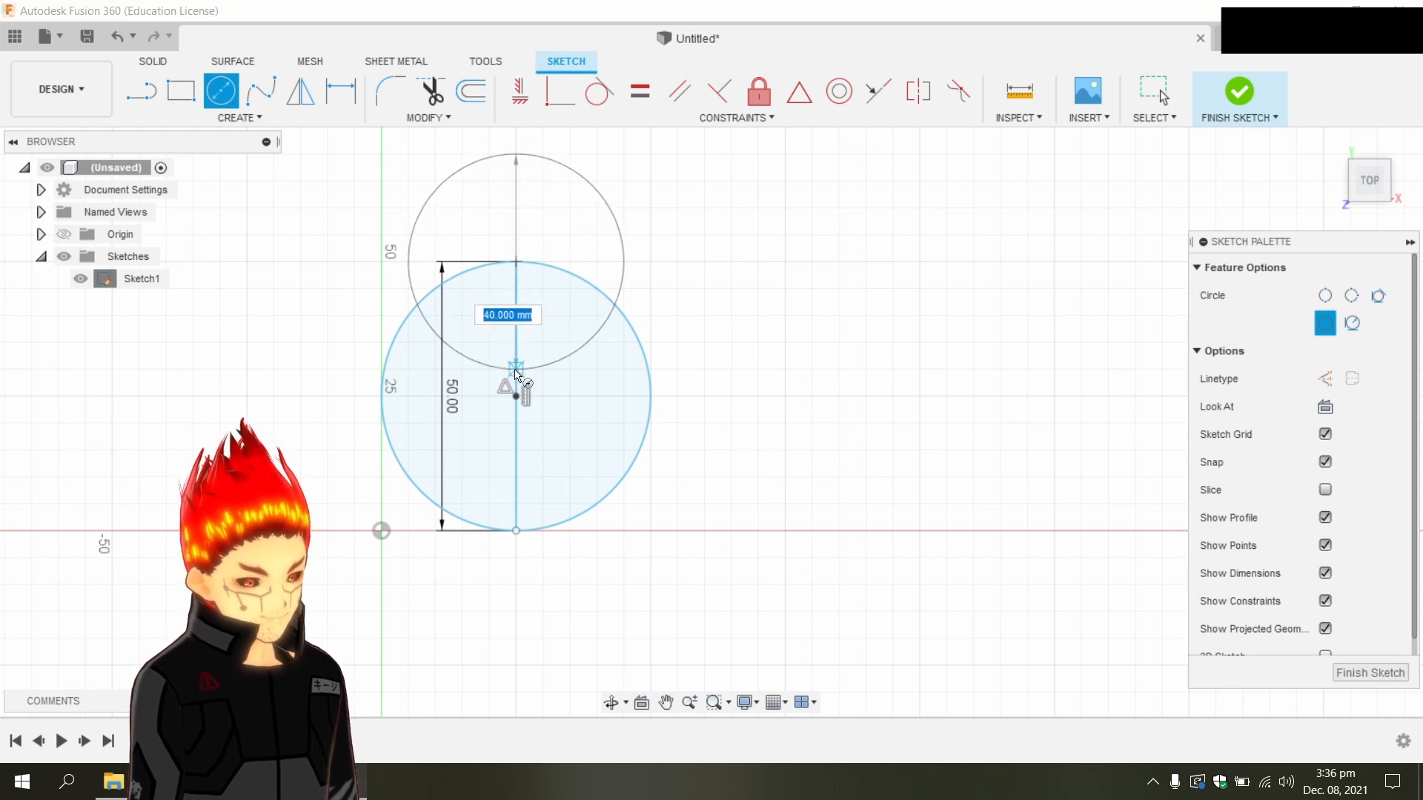
pyautogui.click(516, 396)
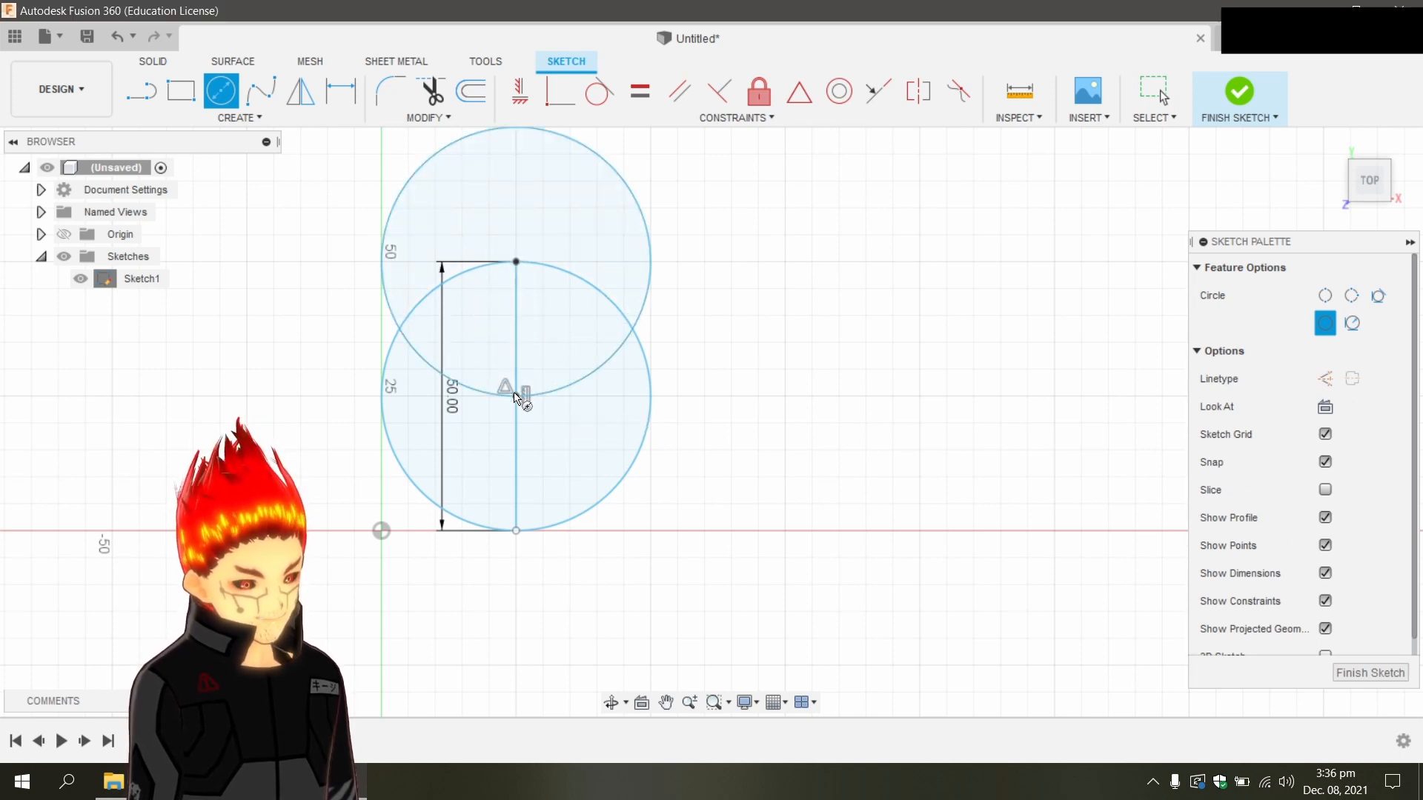
pyautogui.click(516, 261)
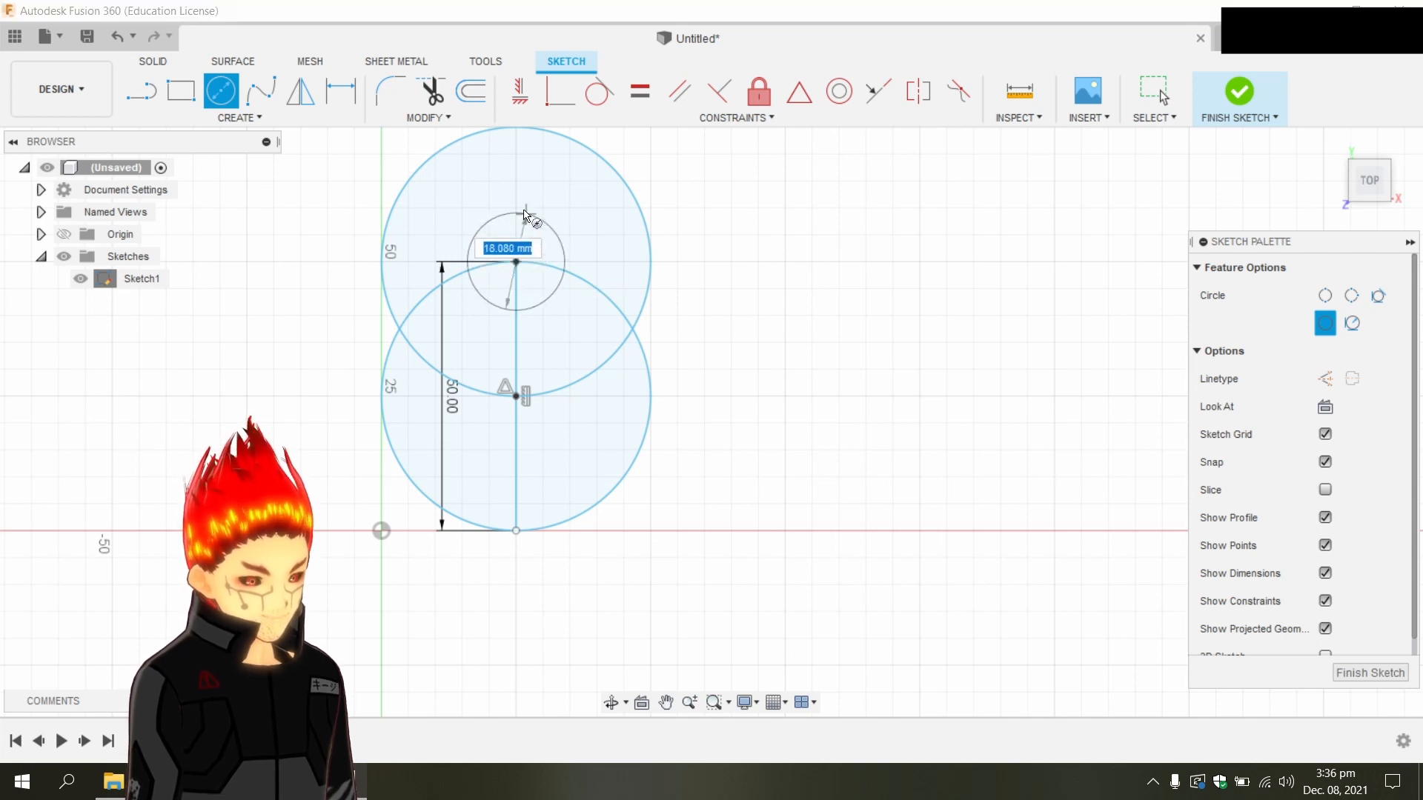
pyautogui.press('Escape')
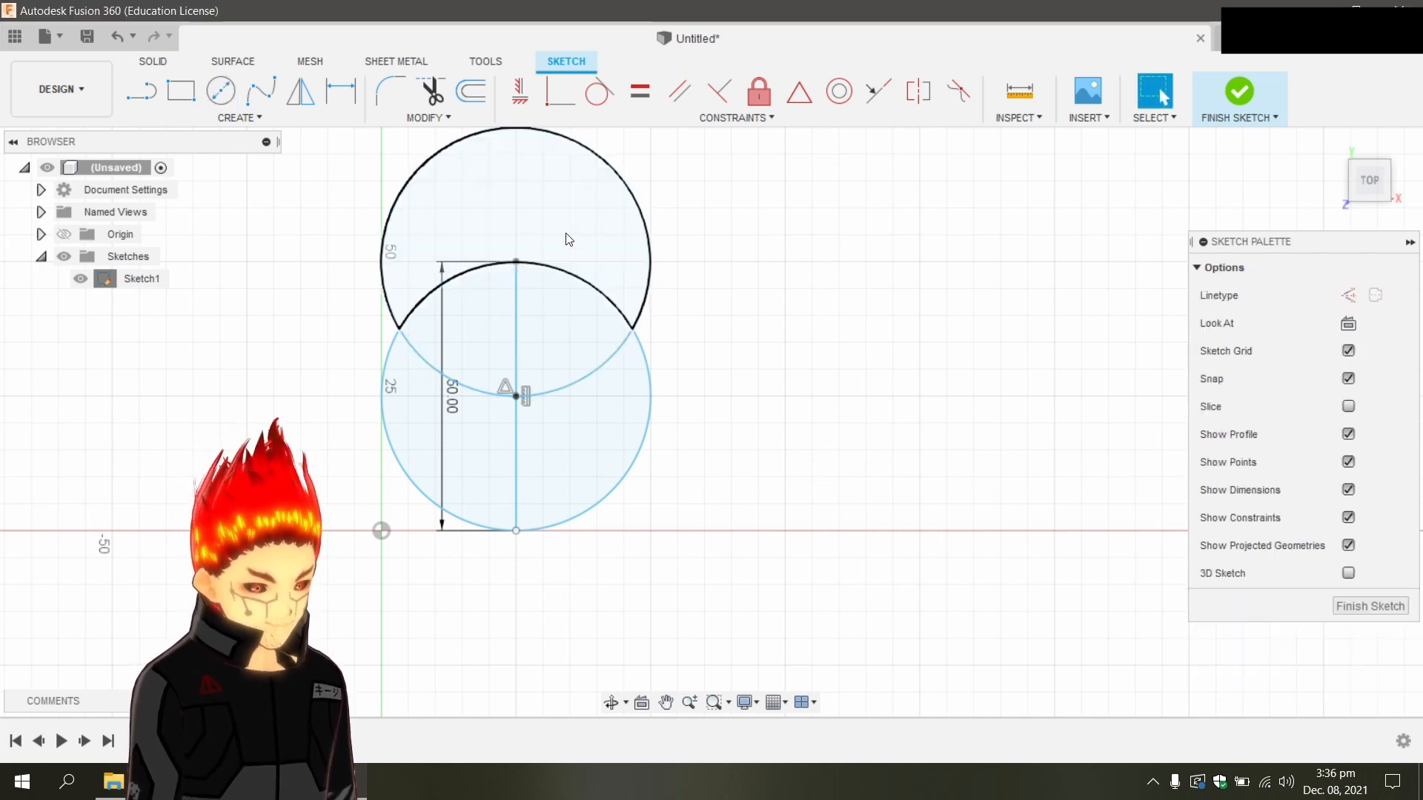
# Draw a third circle centred on the right intersection of the two circles, tangent to the vertical line, and finish the sketch.
pyautogui.click(220, 91)
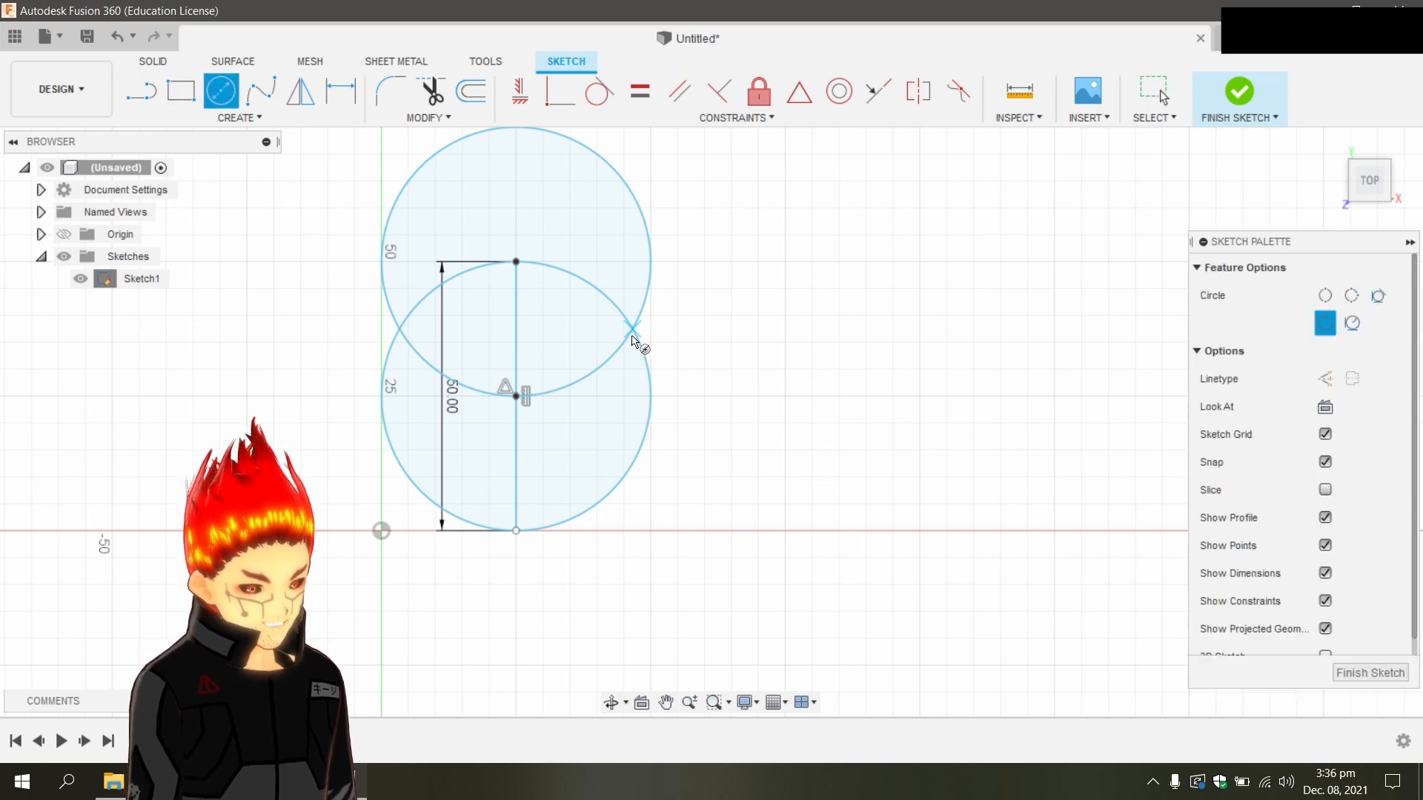
pyautogui.click(632, 328)
pyautogui.click(513, 329)
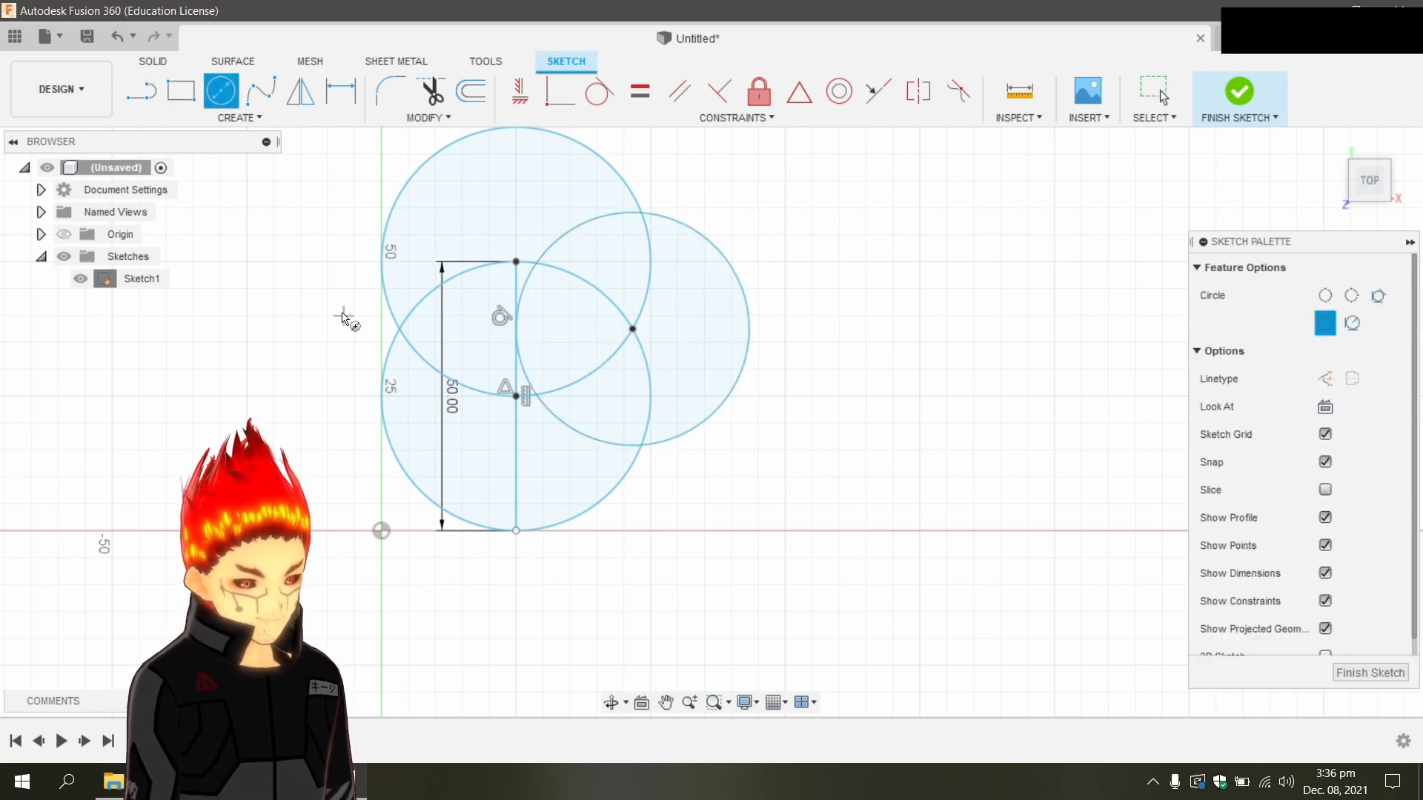
pyautogui.click(1236, 92)
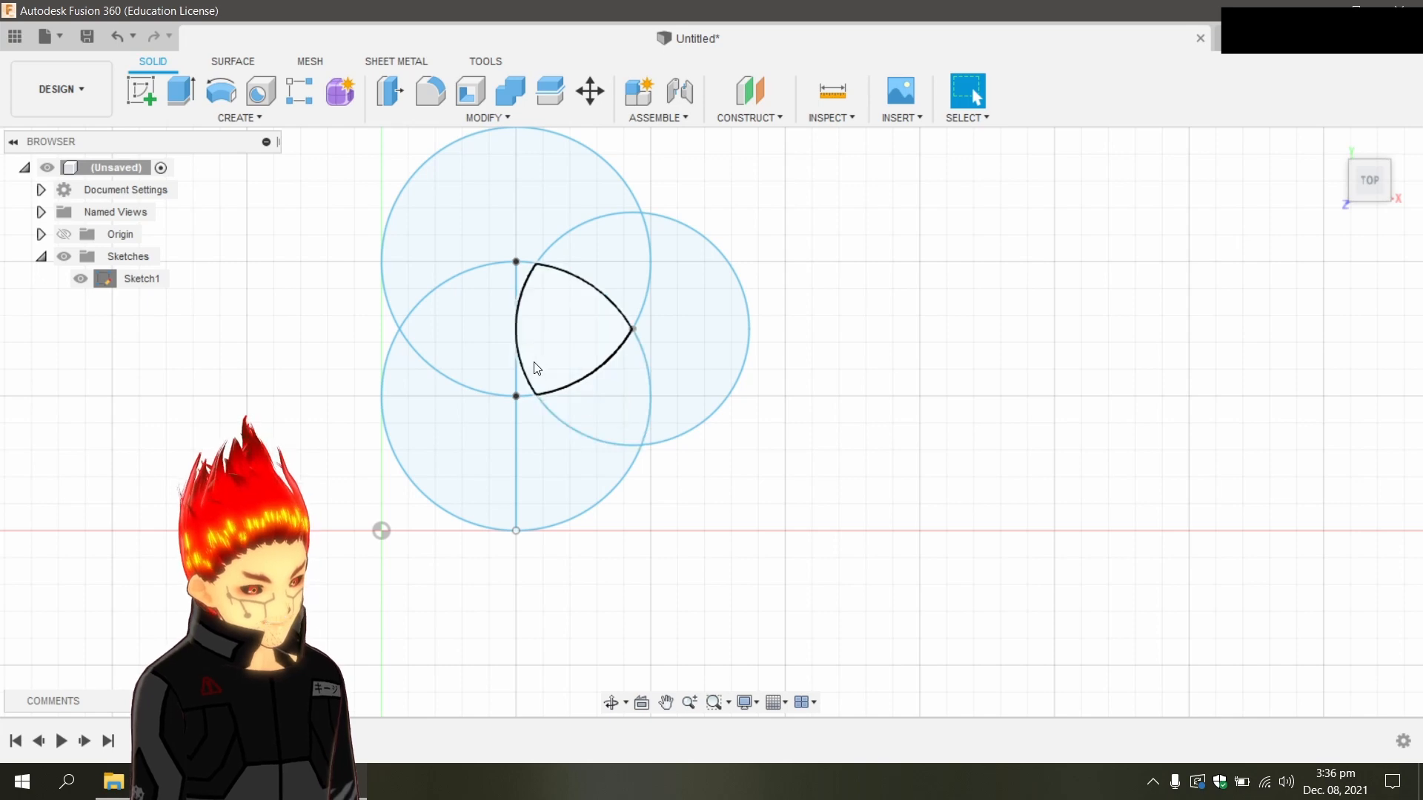
# Select the six profiles of the two vertically stacked circles that lie outside the third circle.
pyautogui.scroll(3, 526, 393)
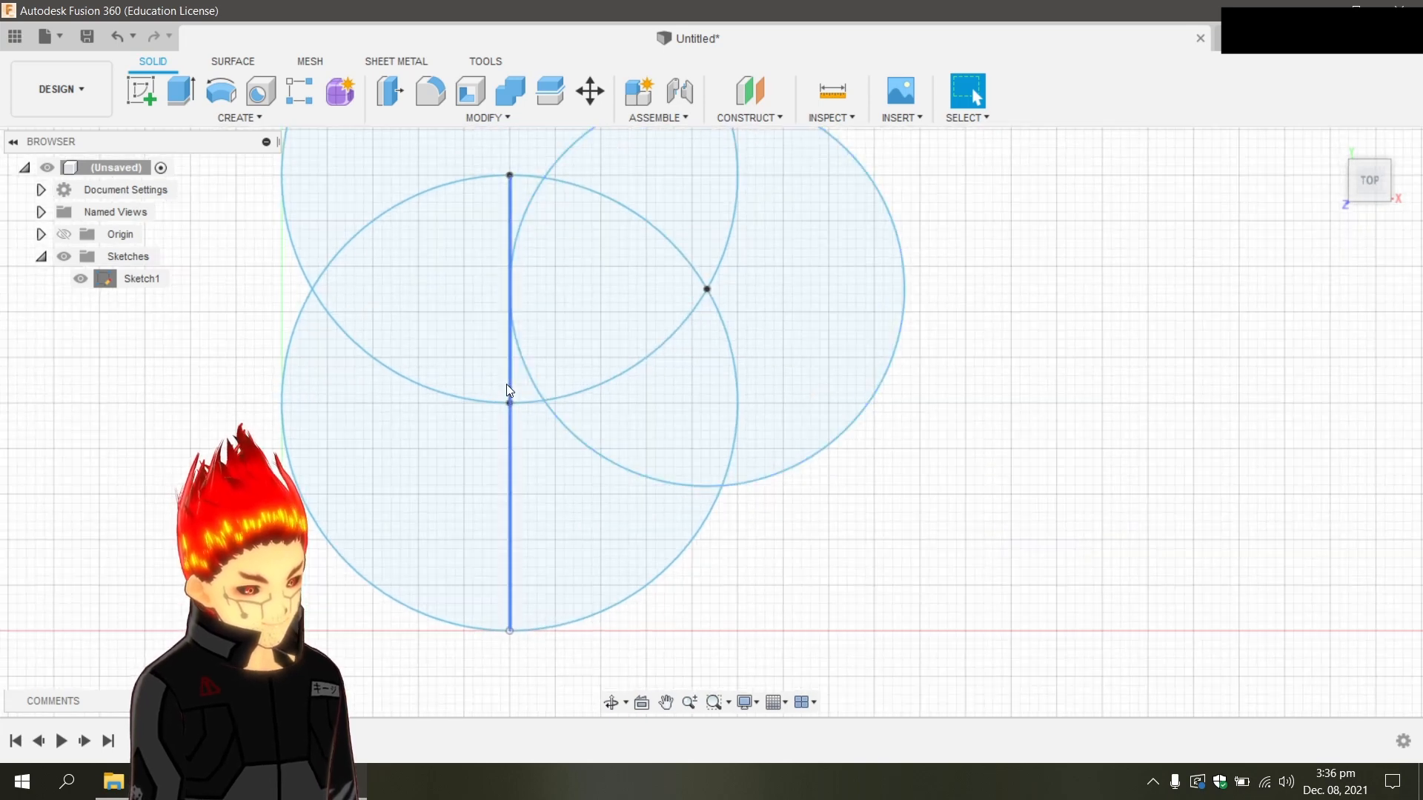
pyautogui.click(525, 388)
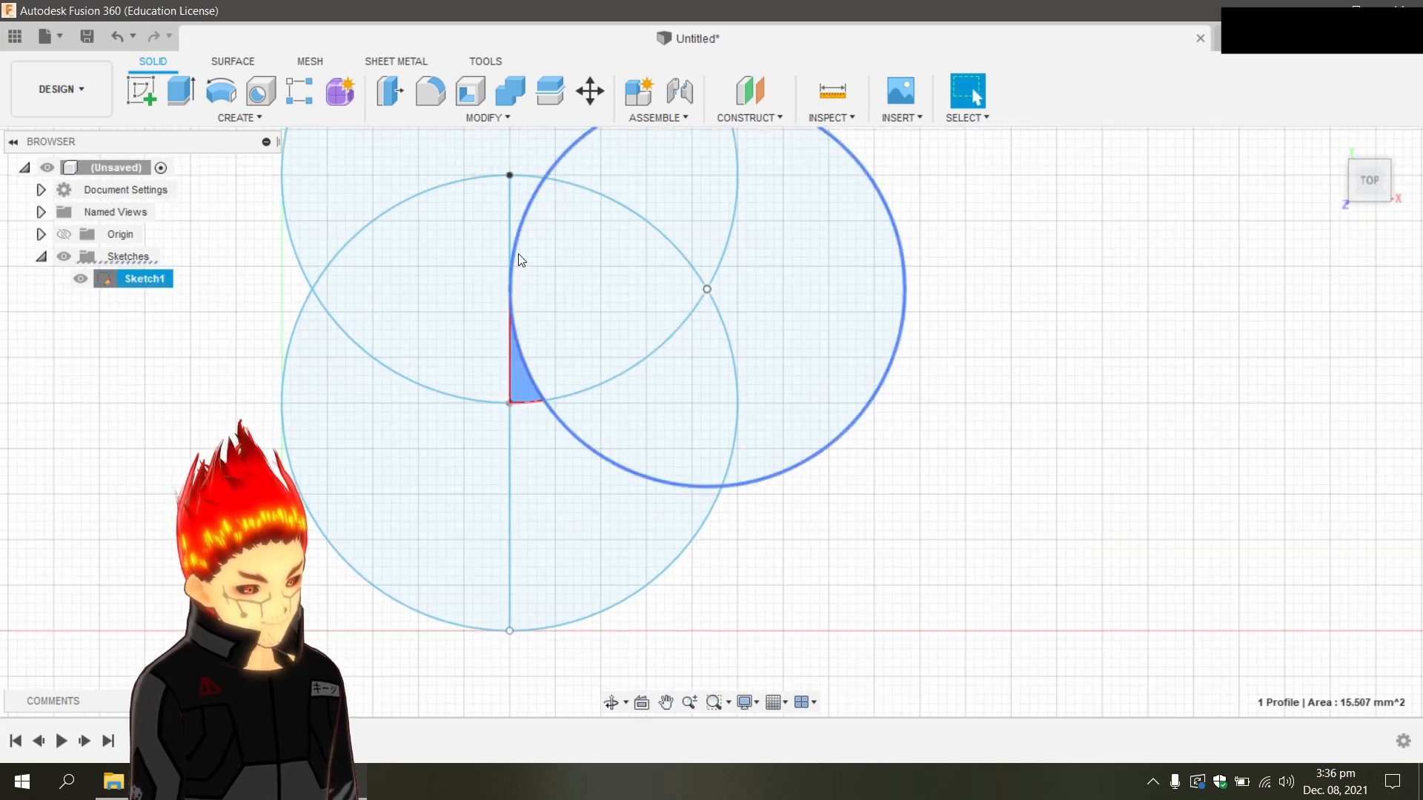
pyautogui.keyDown('shift'); pyautogui.click(524, 191); pyautogui.keyUp('shift')
pyautogui.scroll(-3, 585, 331)
pyautogui.keyDown('shift'); pyautogui.click(532, 180); pyautogui.keyUp('shift')
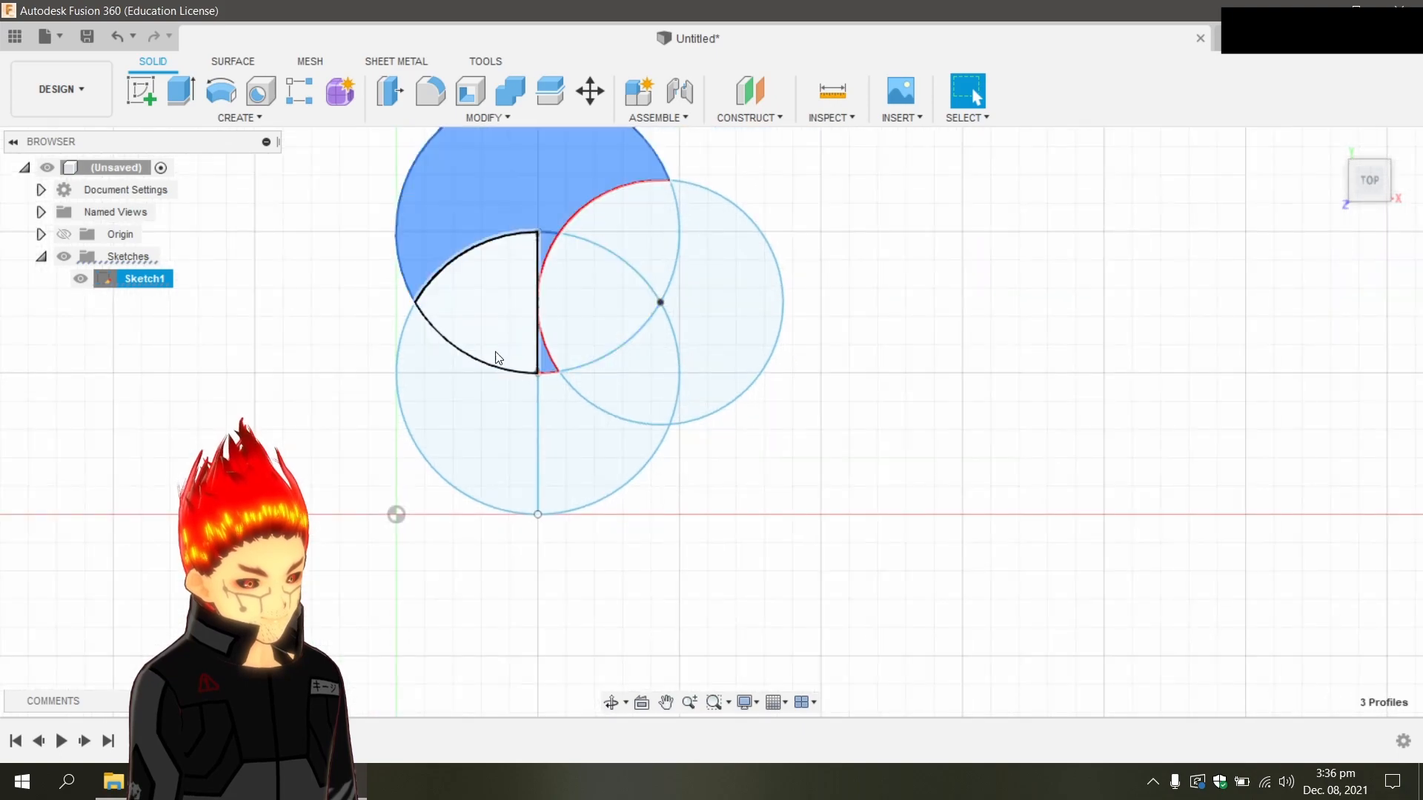
pyautogui.keyDown('shift'); pyautogui.click(492, 409); pyautogui.keyUp('shift')
pyautogui.keyDown('shift'); pyautogui.click(479, 300); pyautogui.keyUp('shift')
pyautogui.keyDown('shift'); pyautogui.click(583, 462); pyautogui.keyUp('shift')
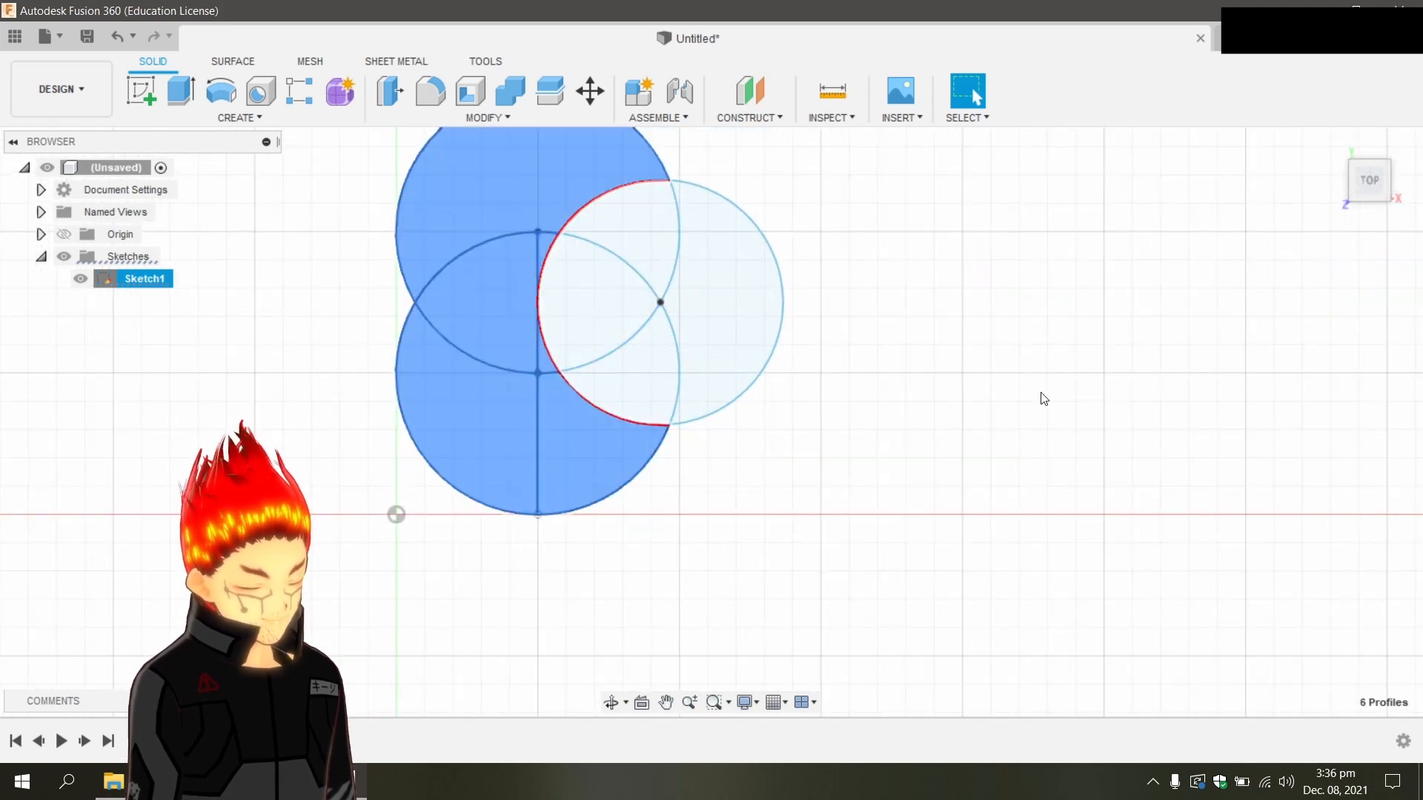
# Extrude the six selected profiles 25 mm upward from the profile plane as a new body.
pyautogui.scroll(-1, 812, 354)
pyautogui.scroll(-2, 812, 354)
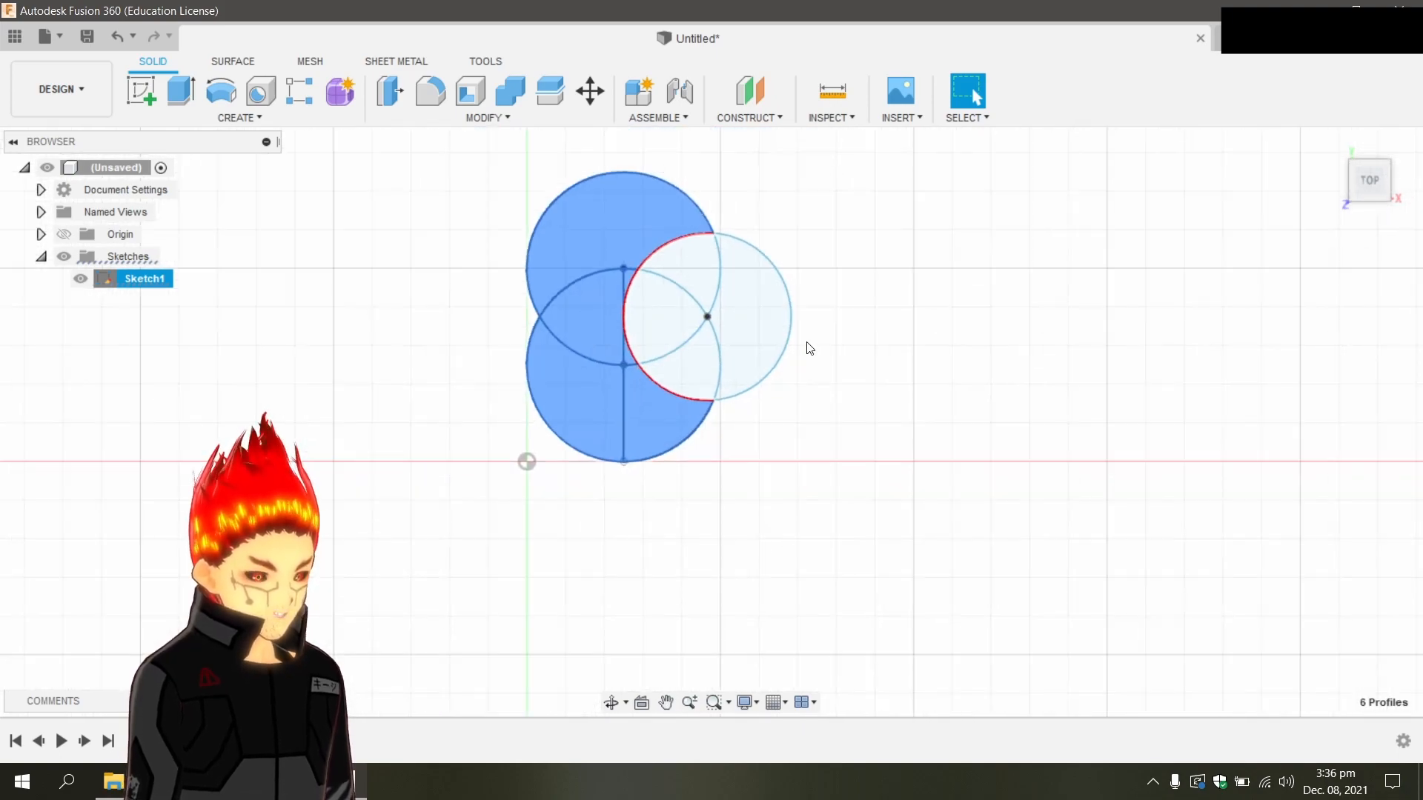
pyautogui.scroll(3, 810, 348)
pyautogui.moveTo(910, 247); pyautogui.dragTo(968, 349, button='middle')
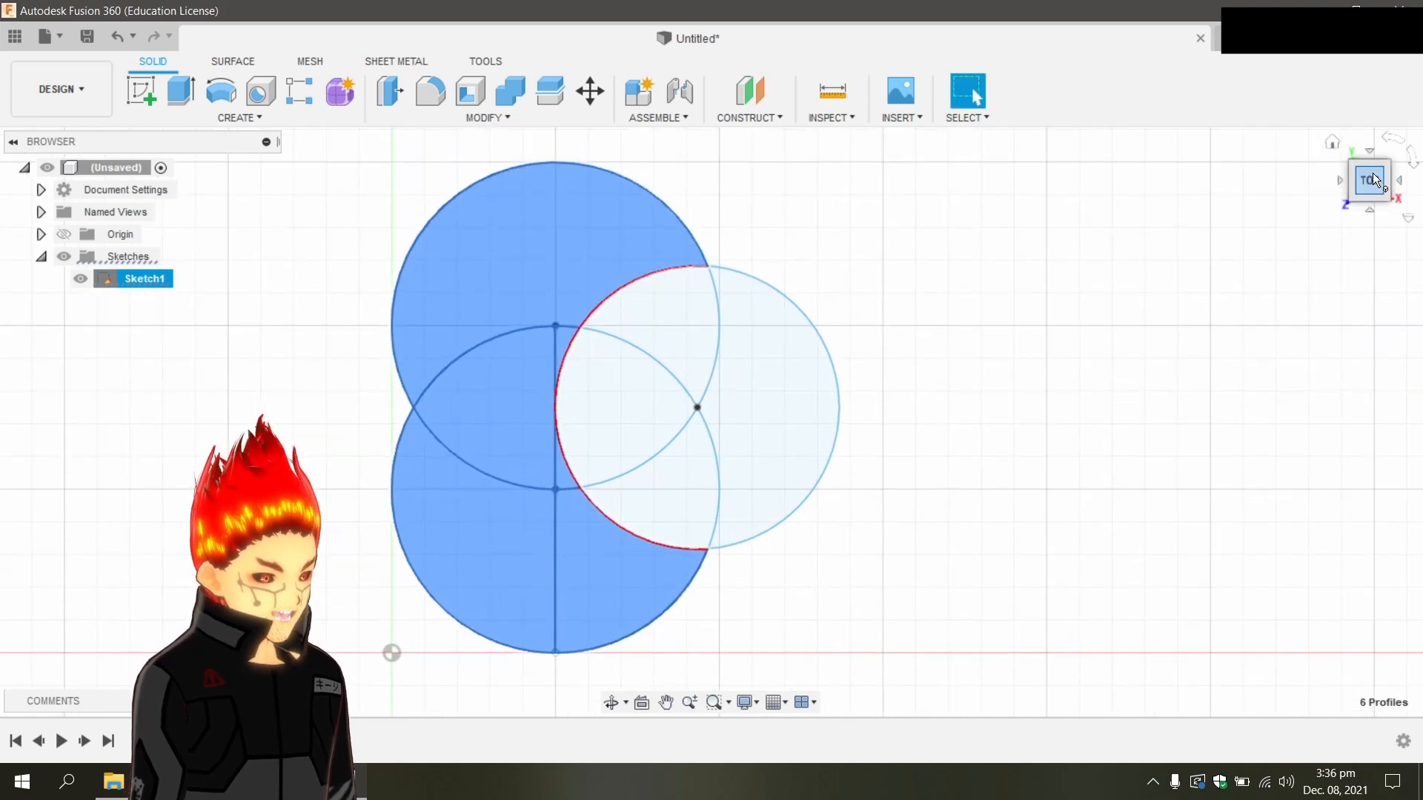
pyautogui.moveTo(1375, 191); pyautogui.dragTo(1335, 151)
pyautogui.moveTo(1277, 228)
pyautogui.mouseDown()
pyautogui.moveTo(1260, 127)
pyautogui.moveTo(1275, 219)
pyautogui.mouseUp()
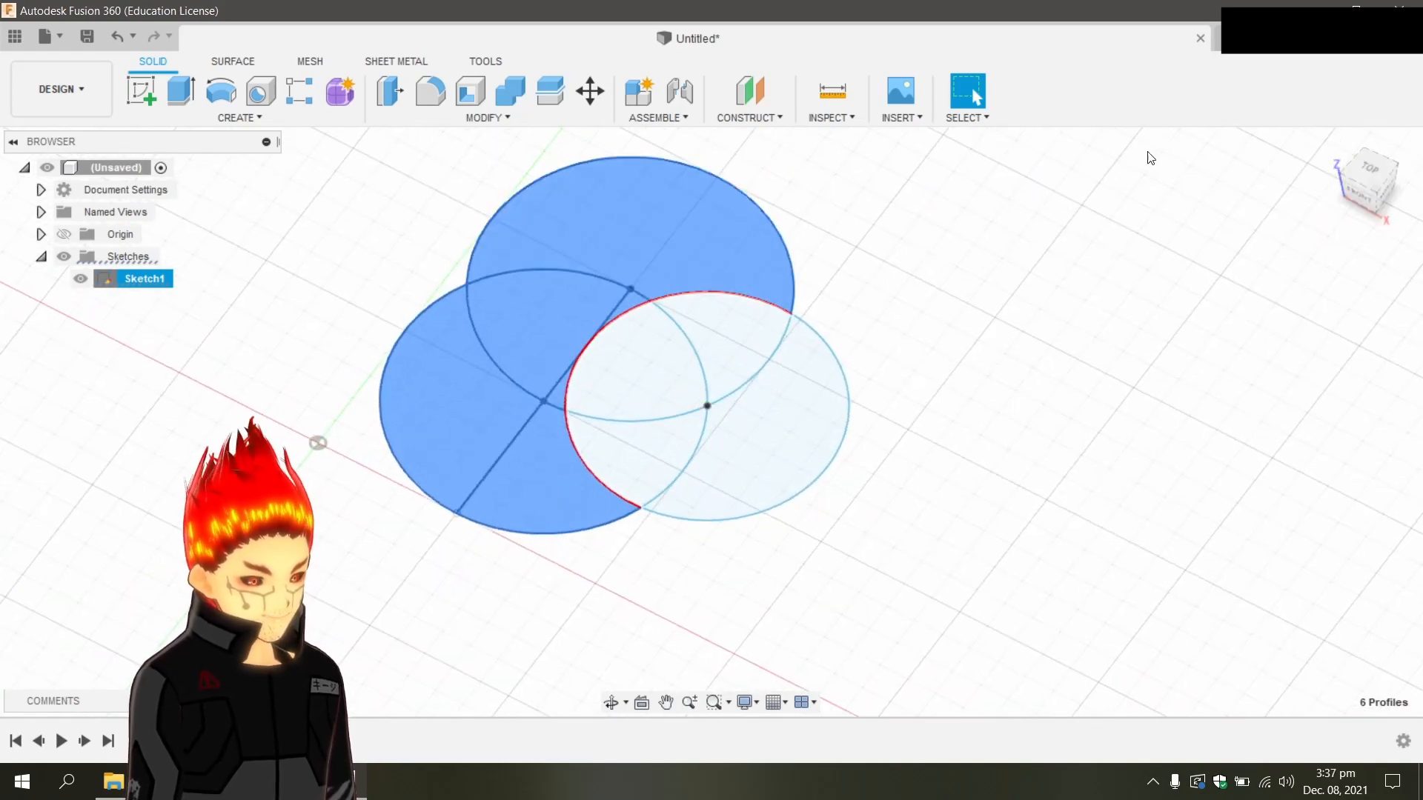
pyautogui.moveTo(1369, 172)
pyautogui.mouseDown()
pyautogui.moveTo(1332, 135)
pyautogui.moveTo(1355, 139)
pyautogui.mouseUp()
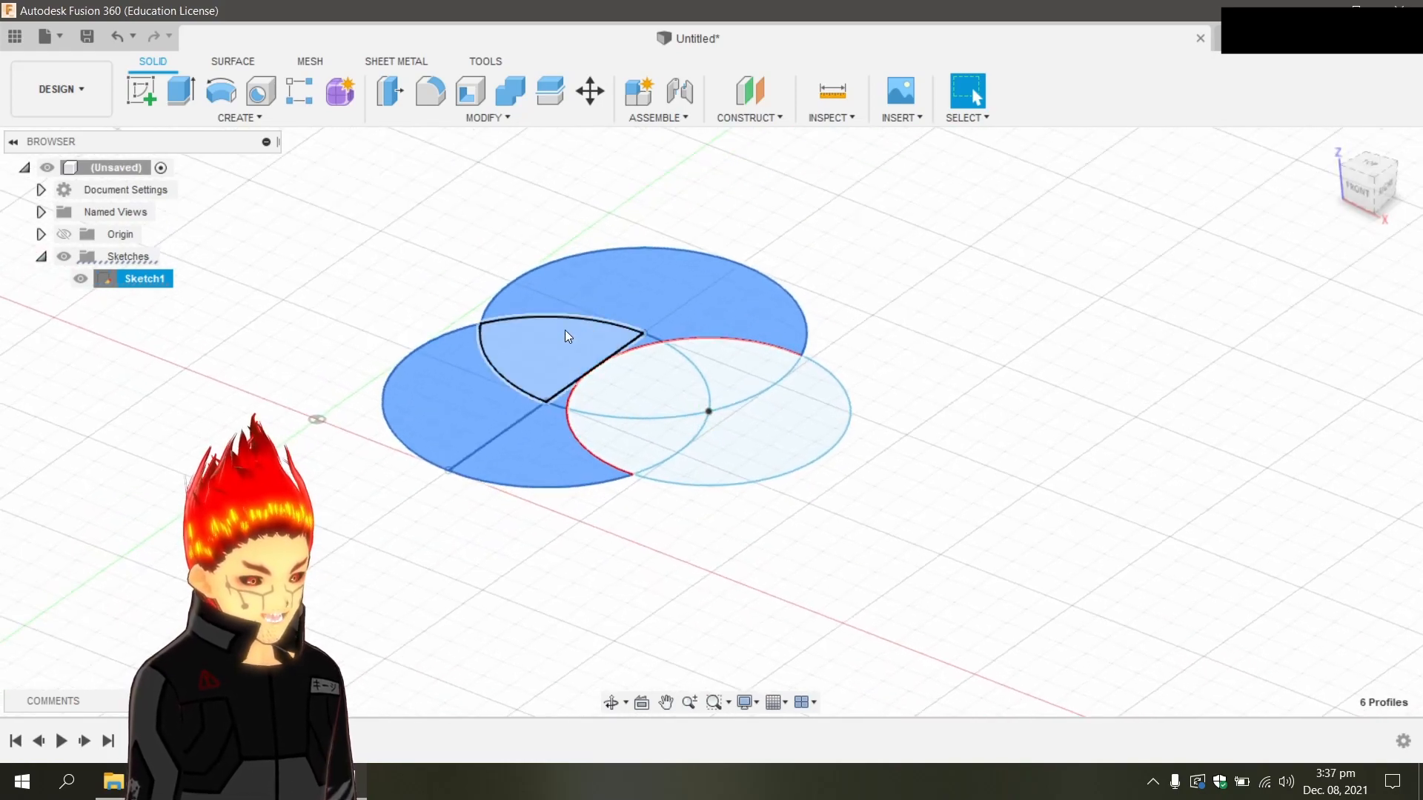
pyautogui.rightClick(546, 361)
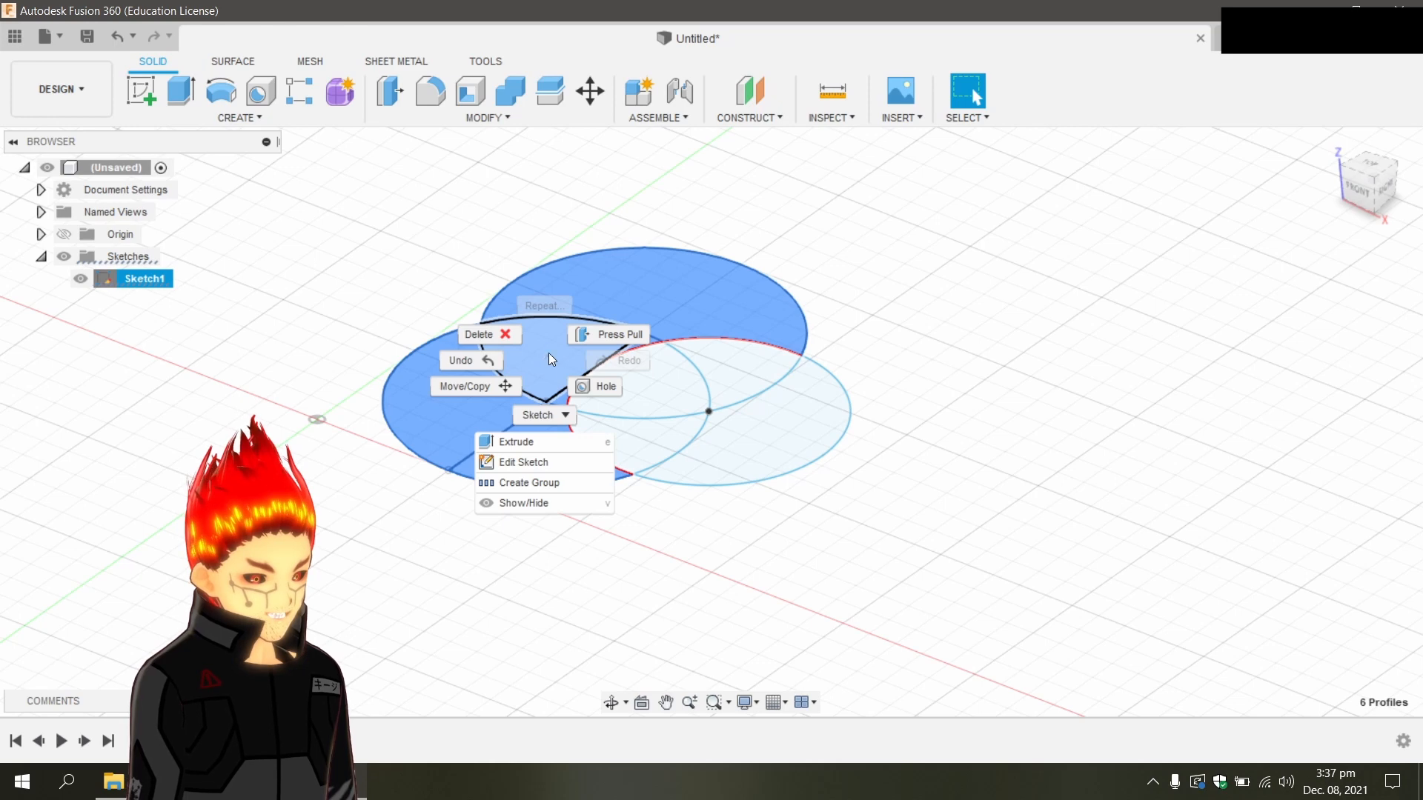
pyautogui.click(594, 335)
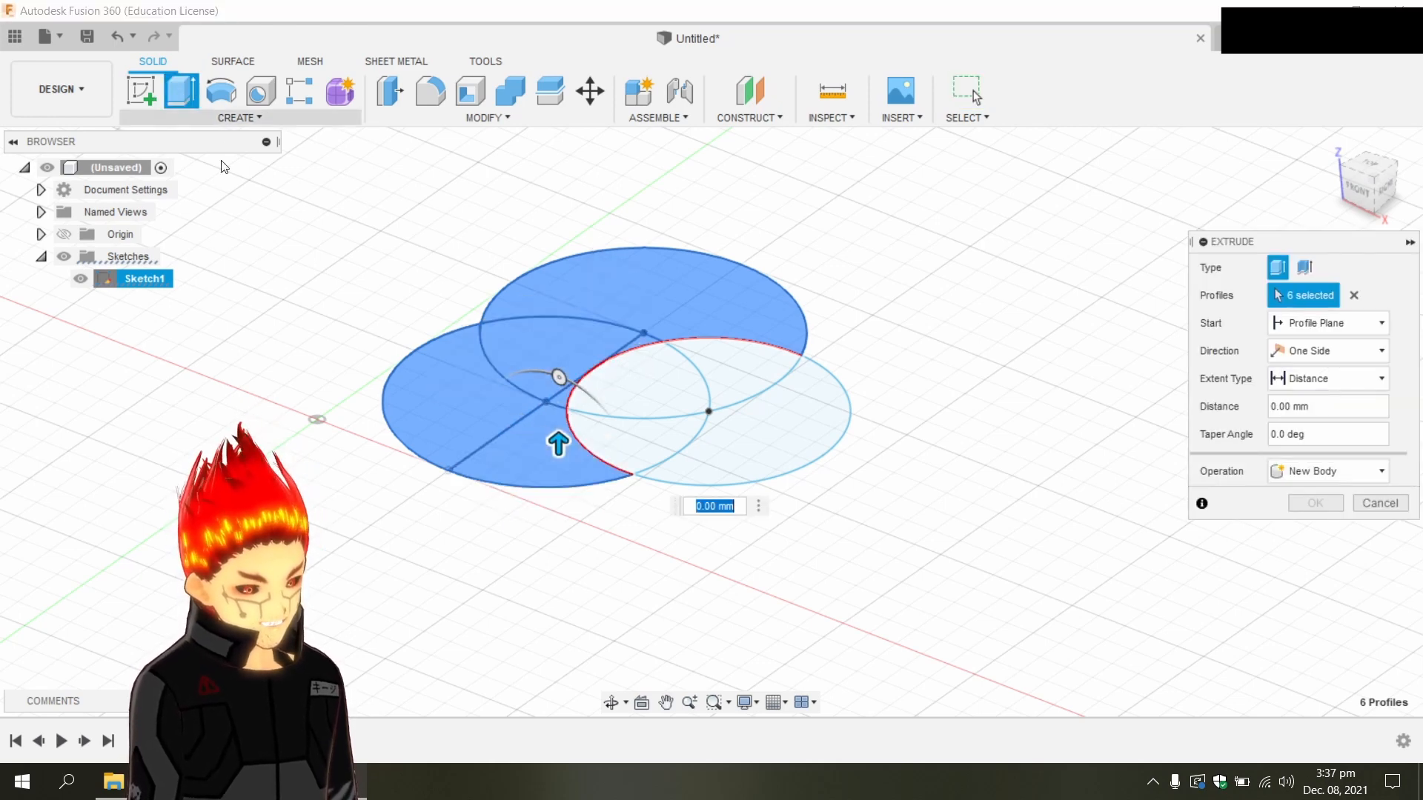
pyautogui.moveTo(557, 441); pyautogui.dragTo(616, 306)
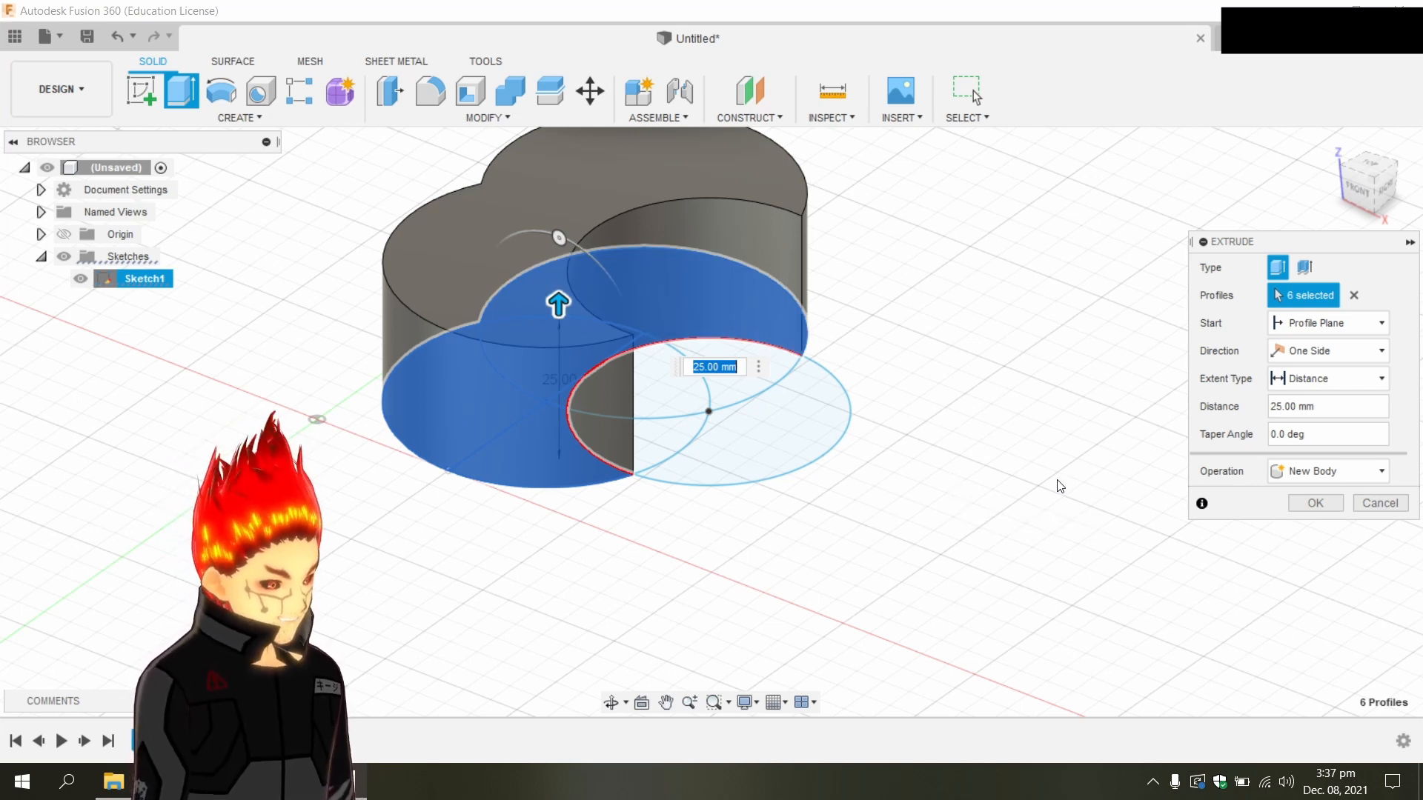
pyautogui.click(1315, 503)
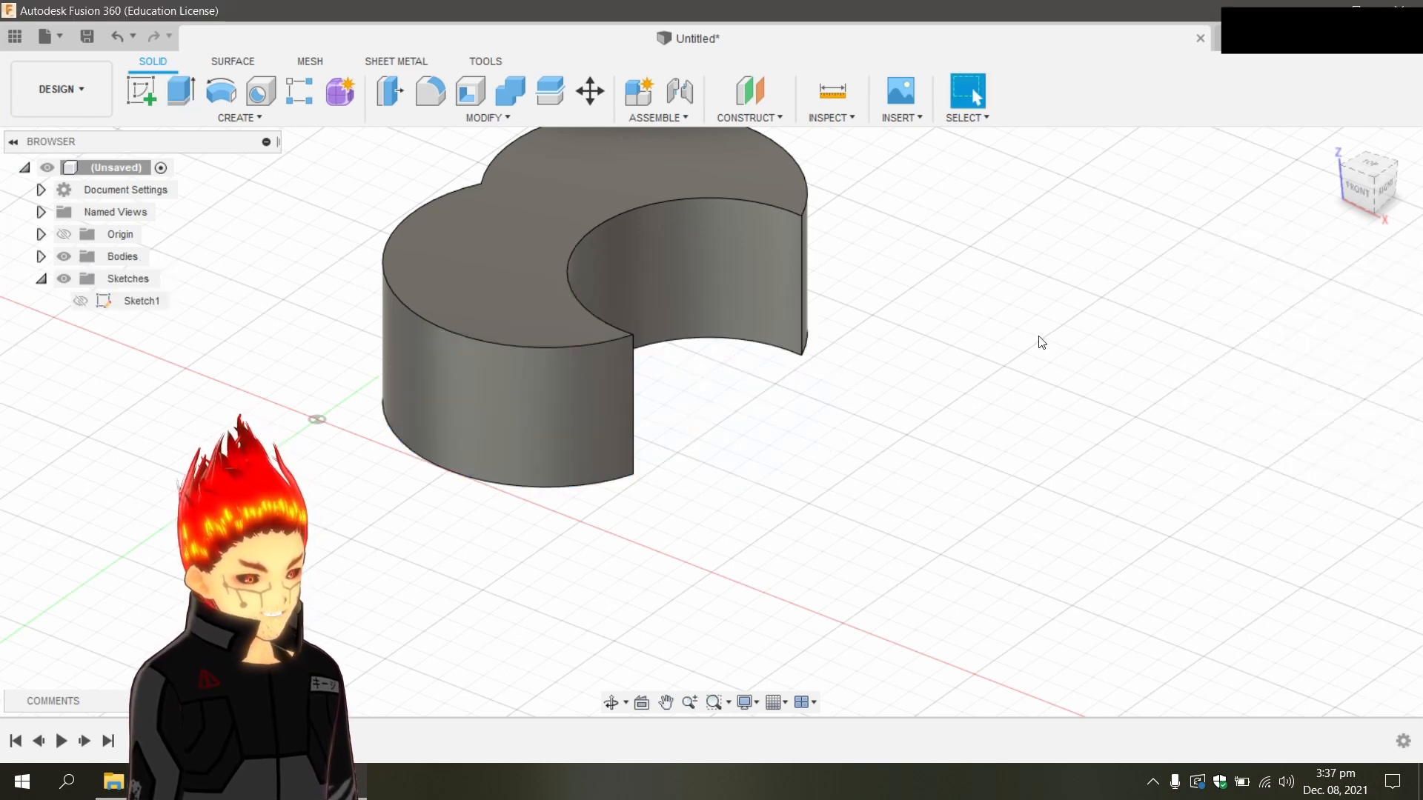
# Inspect the extruded body from different angles and distances, and list the design's bodies in the browser.
pyautogui.moveTo(1372, 172)
pyautogui.mouseDown()
pyautogui.moveTo(1417, 229)
pyautogui.moveTo(1419, 199)
pyautogui.moveTo(1327, 185)
pyautogui.moveTo(1286, 137)
pyautogui.moveTo(1334, 200)
pyautogui.moveTo(1356, 185)
pyautogui.moveTo(1371, 214)
pyautogui.moveTo(1375, 167)
pyautogui.moveTo(1297, 200)
pyautogui.moveTo(1238, 196)
pyautogui.moveTo(1221, 172)
pyautogui.moveTo(1237, 183)
pyautogui.mouseUp()
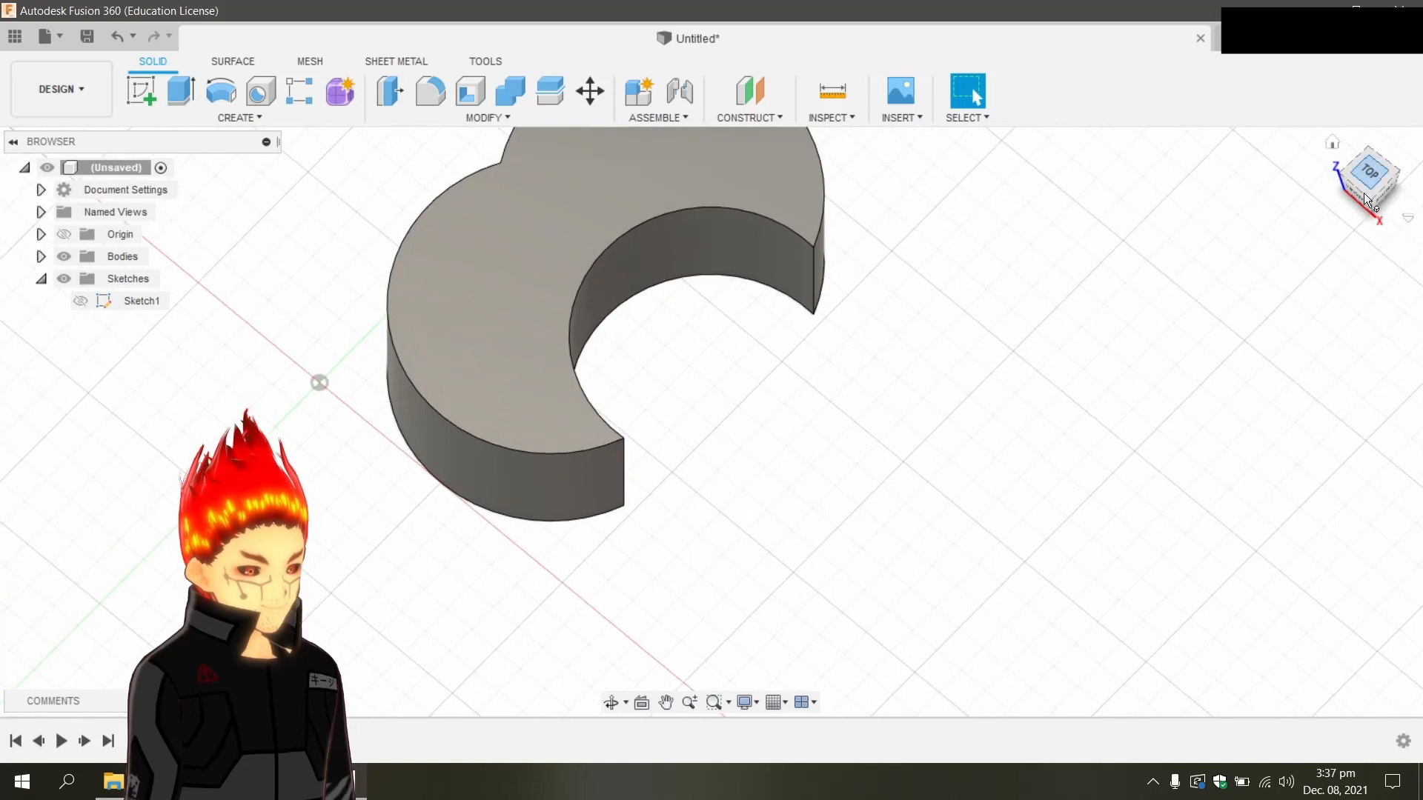
pyautogui.scroll(2, 902, 395)
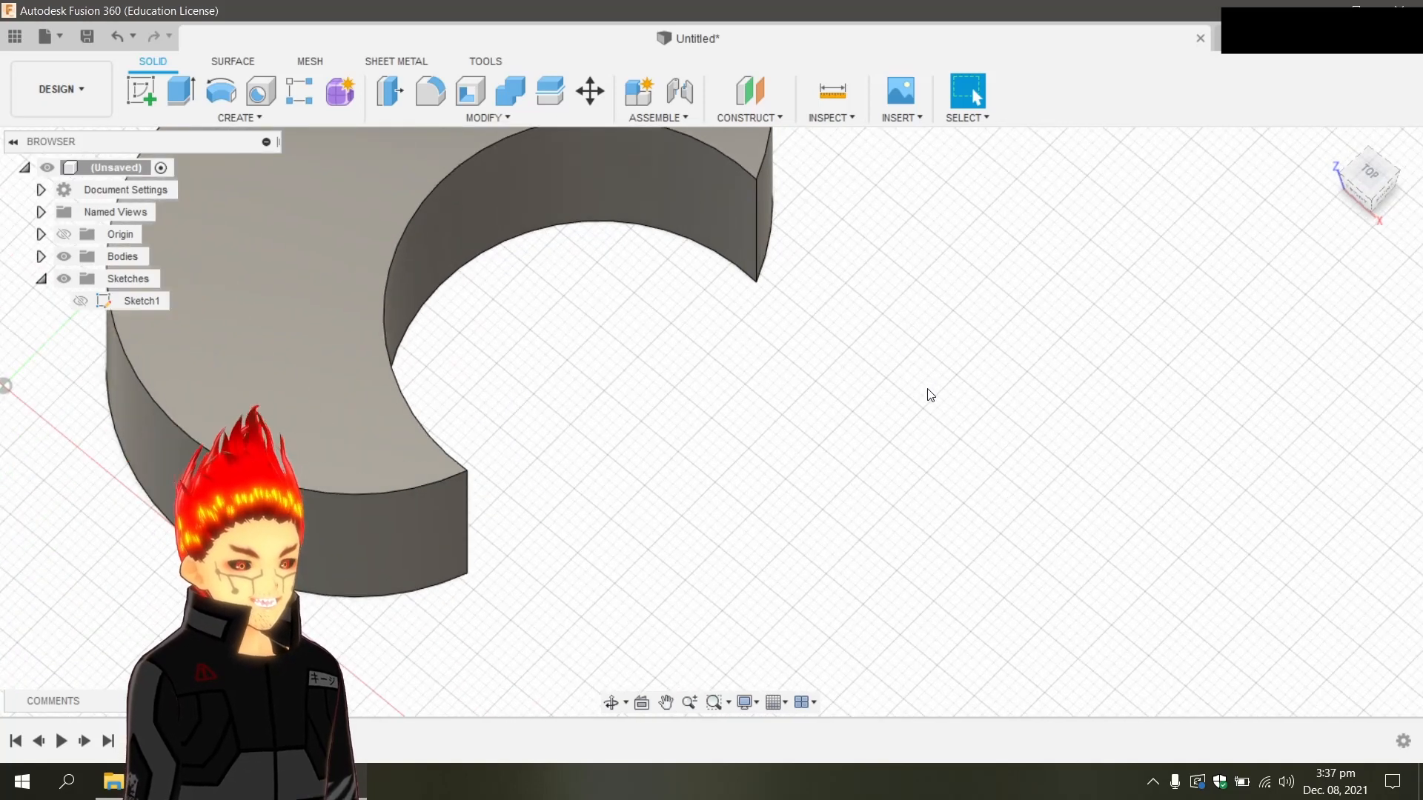
pyautogui.scroll(-4, 927, 394)
pyautogui.scroll(-1, 858, 422)
pyautogui.moveTo(816, 476); pyautogui.dragTo(727, 438, button='middle')
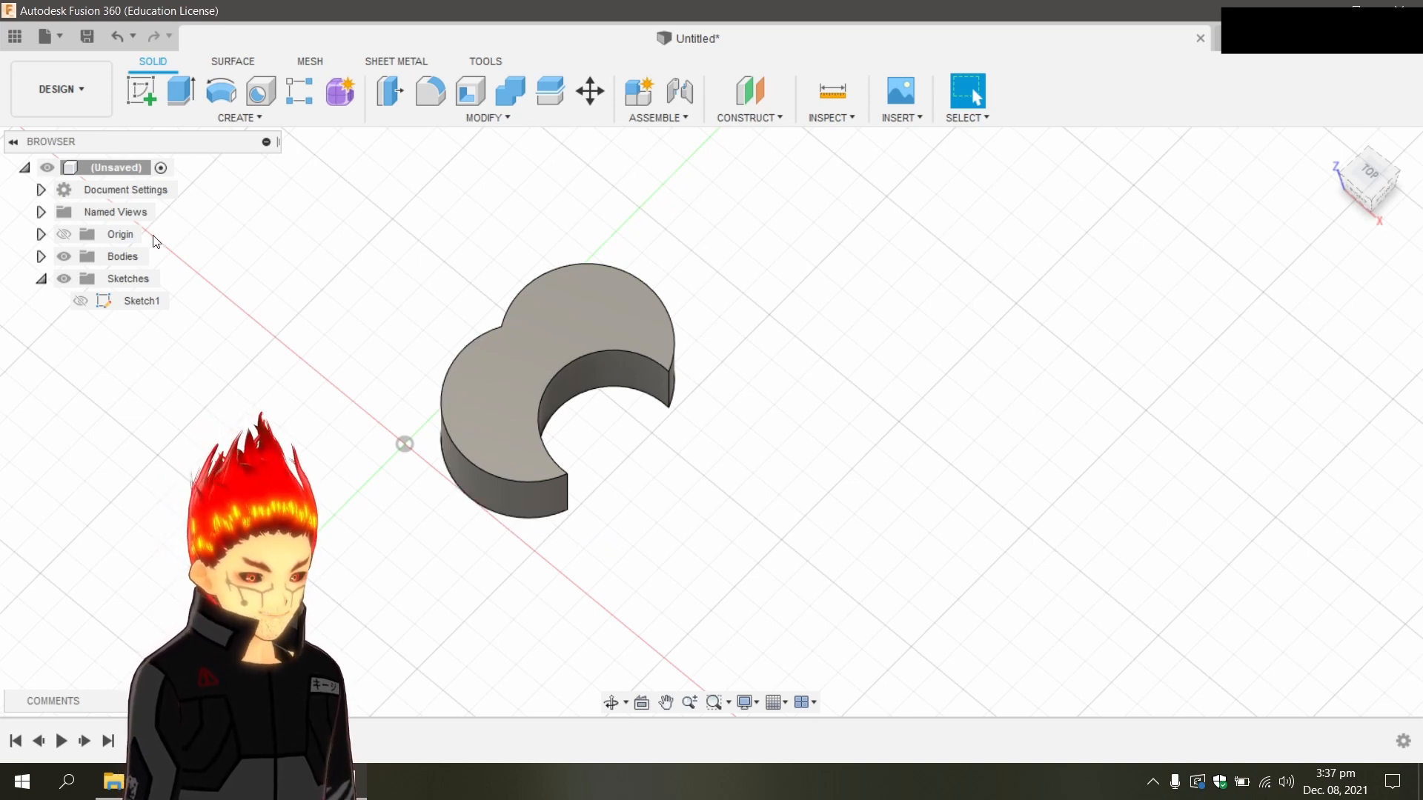
pyautogui.click(41, 257)
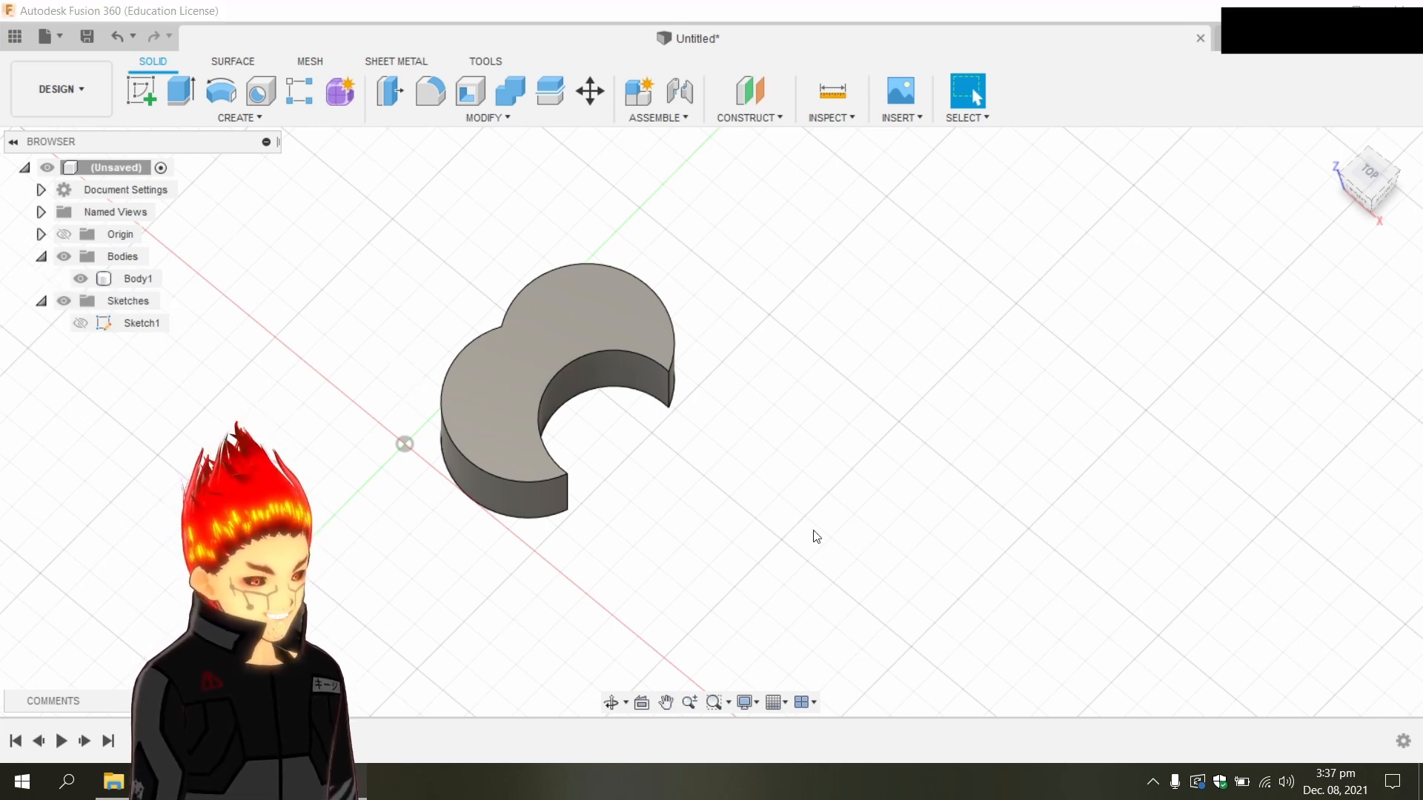
pyautogui.scroll(3, 885, 456)
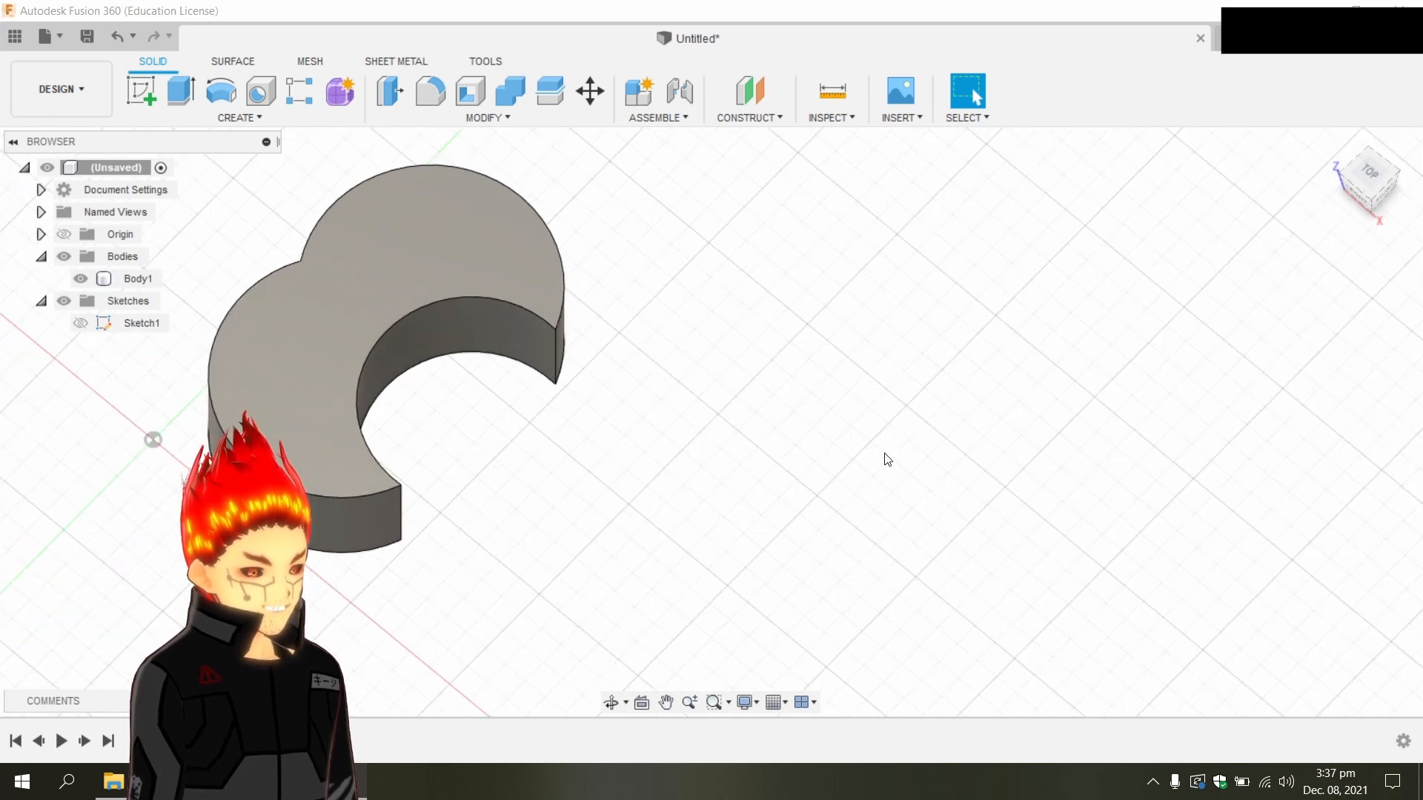
pyautogui.scroll(-4, 886, 456)
pyautogui.click(649, 370)
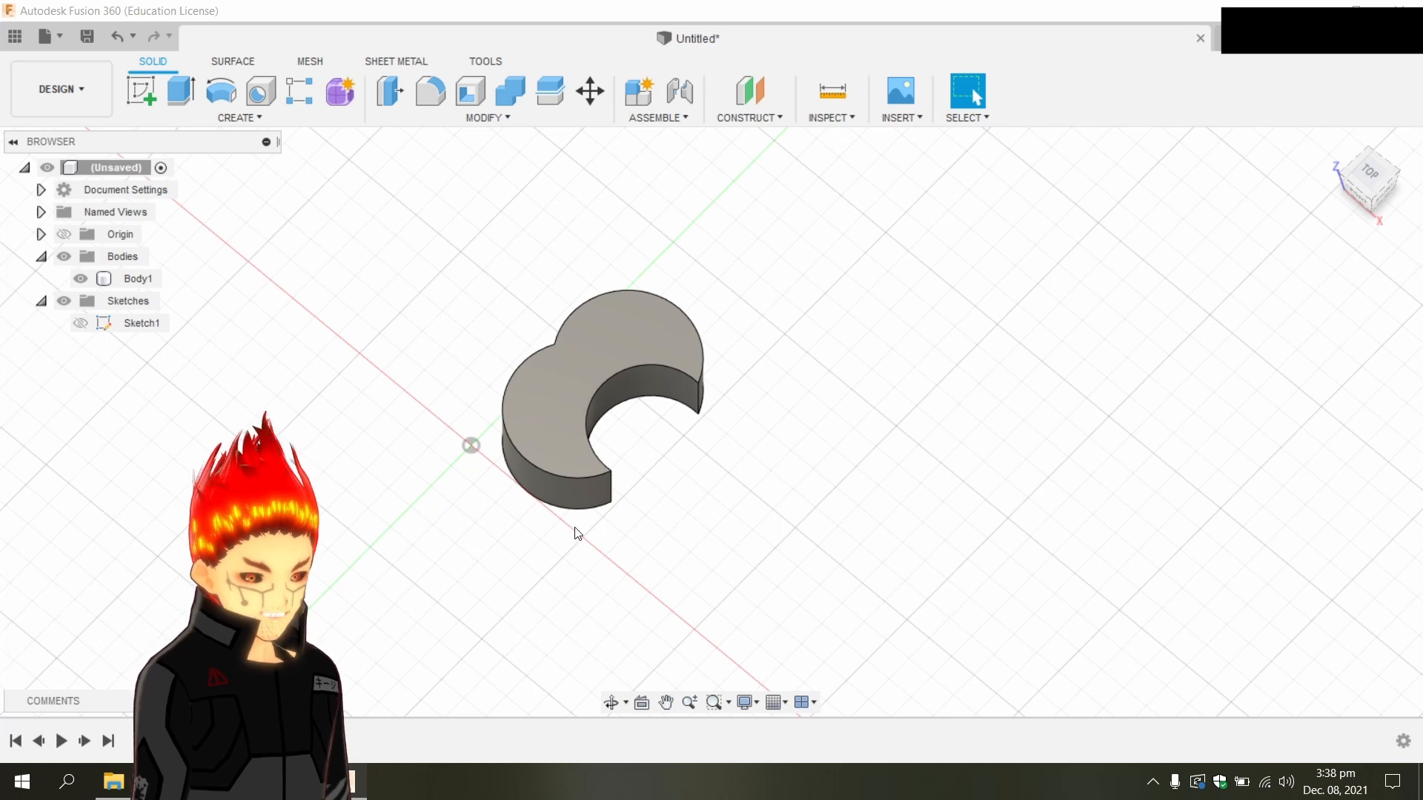
pyautogui.scroll(2, 830, 468)
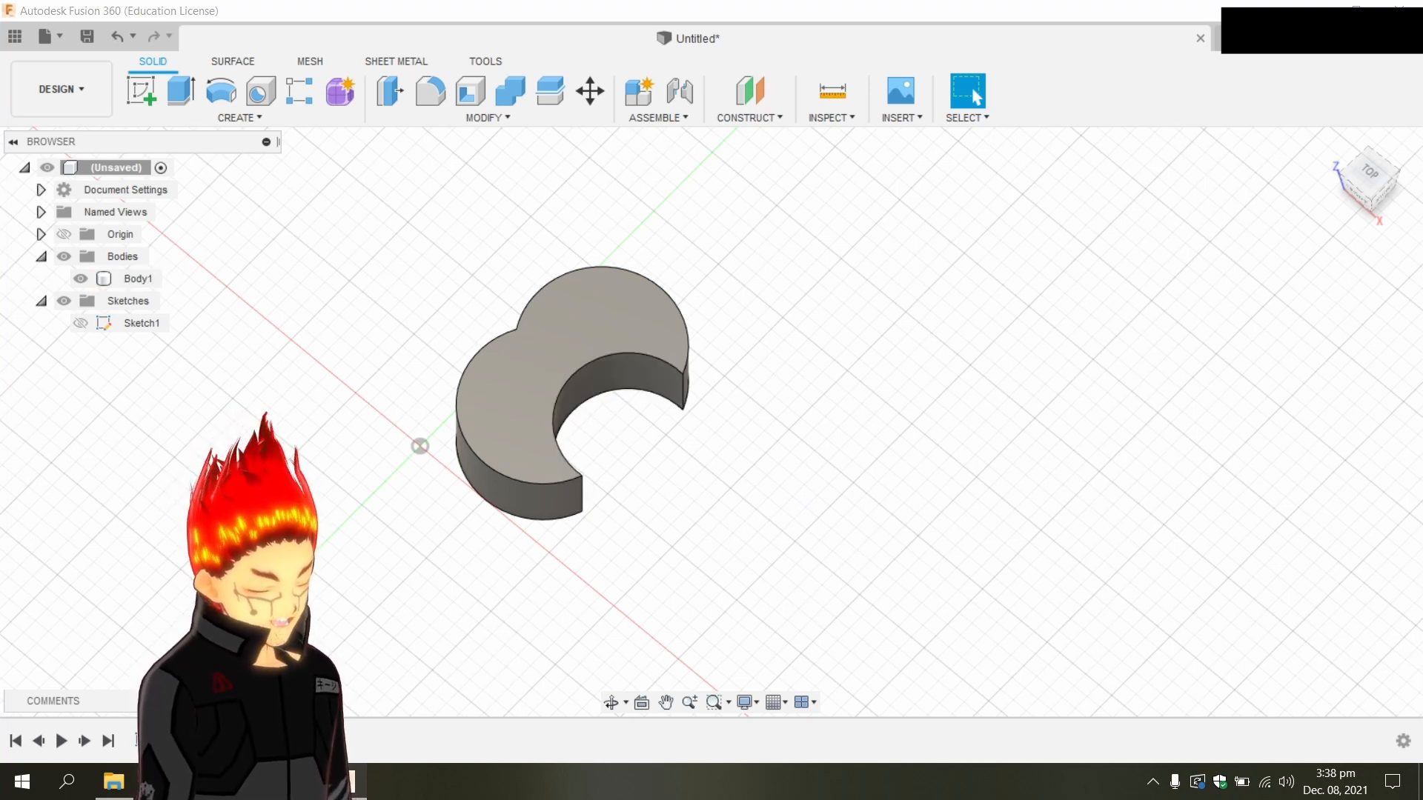
# Roll the design history back past the extrusion and the sketch, and return it to the end.
pyautogui.moveTo(176, 735); pyautogui.dragTo(130, 733)
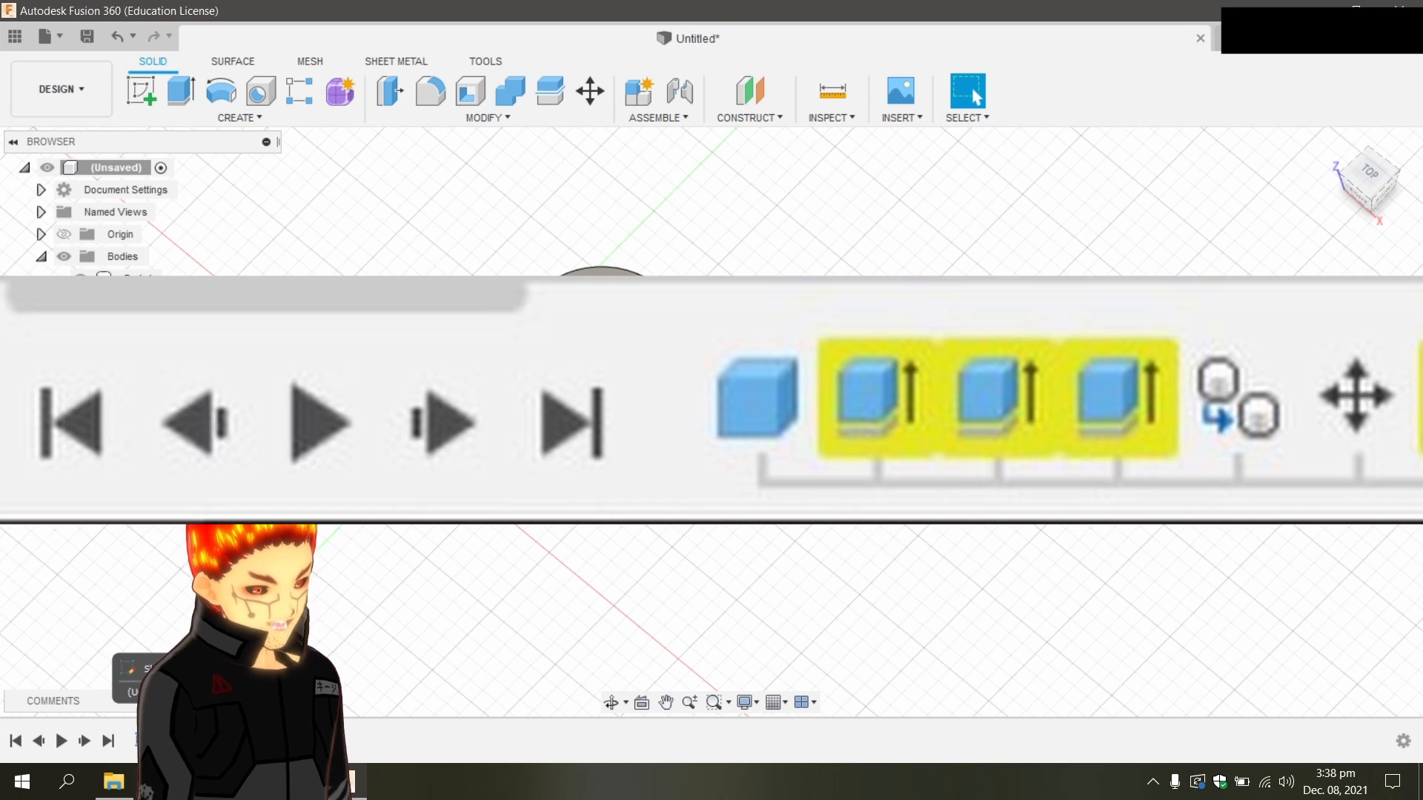
pyautogui.moveTo(175, 735); pyautogui.dragTo(154, 735)
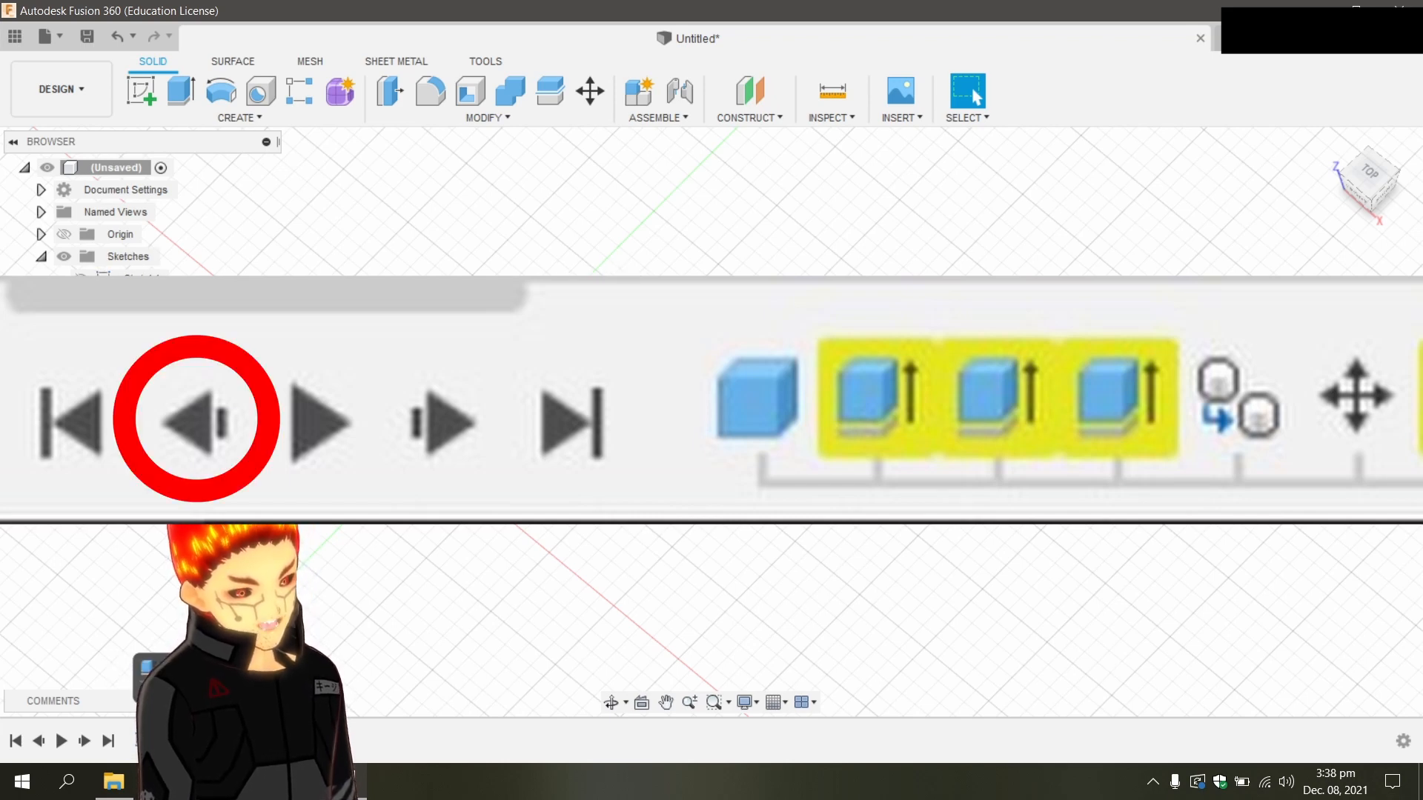
pyautogui.moveTo(154, 735); pyautogui.dragTo(176, 735)
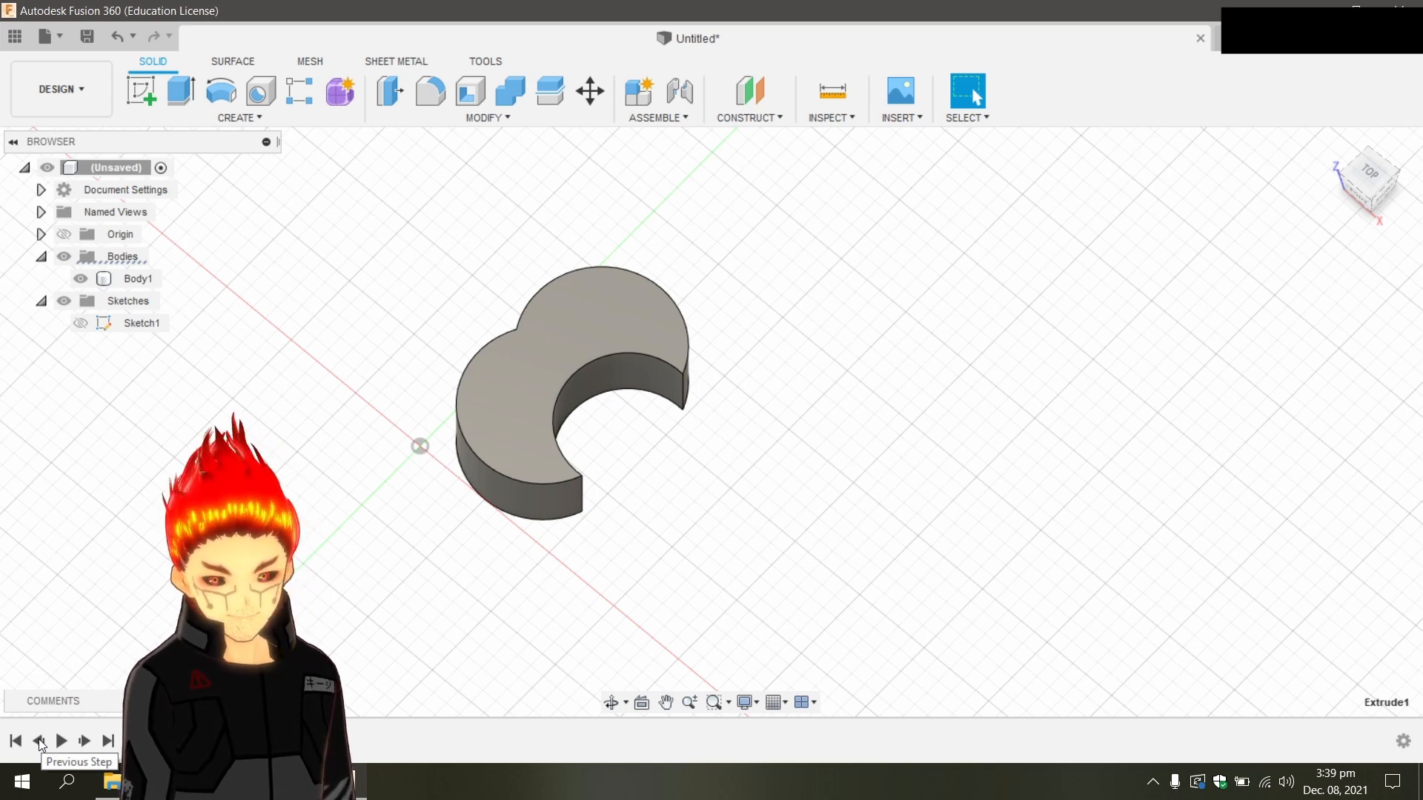
pyautogui.click(39, 741)
pyautogui.click(39, 741)
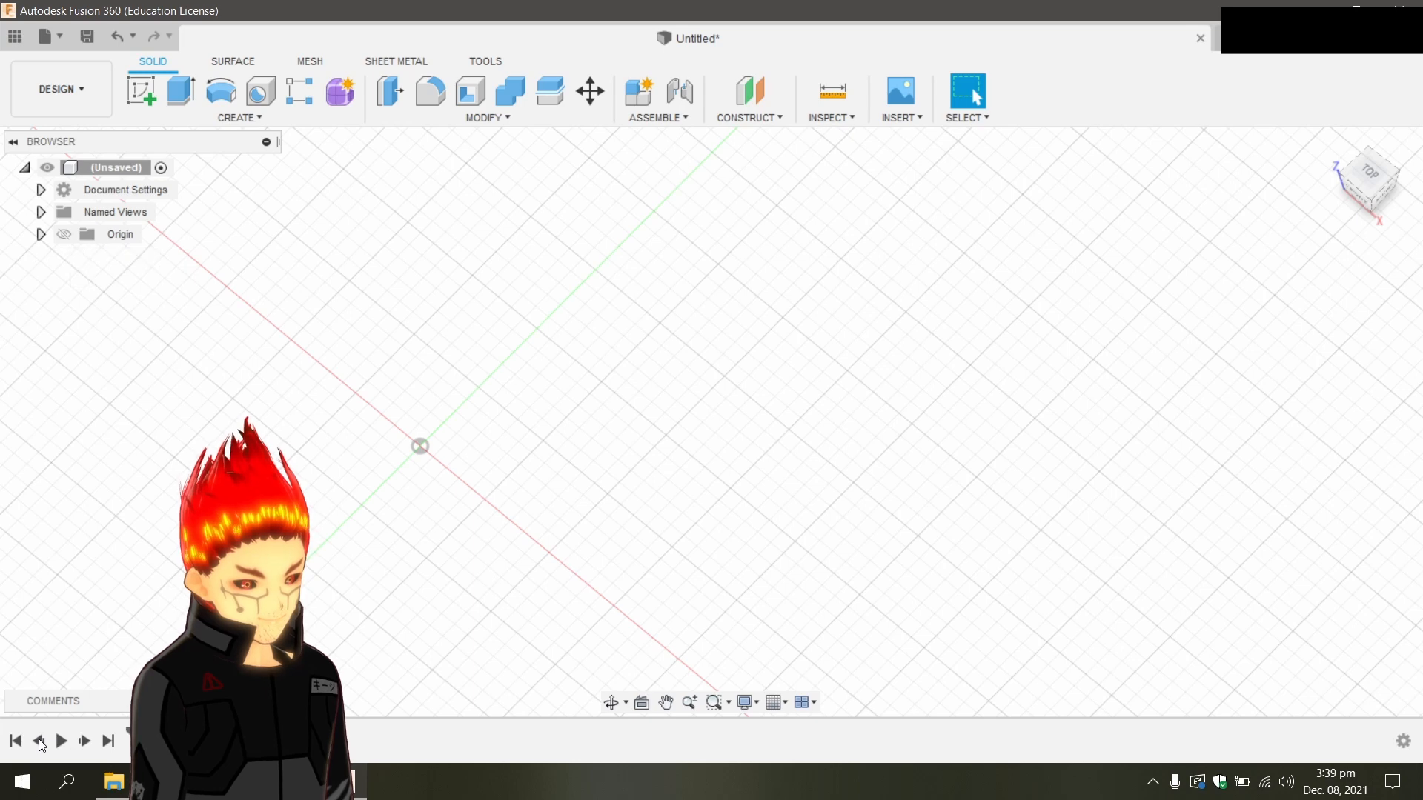
pyautogui.click(83, 741)
pyautogui.click(83, 741)
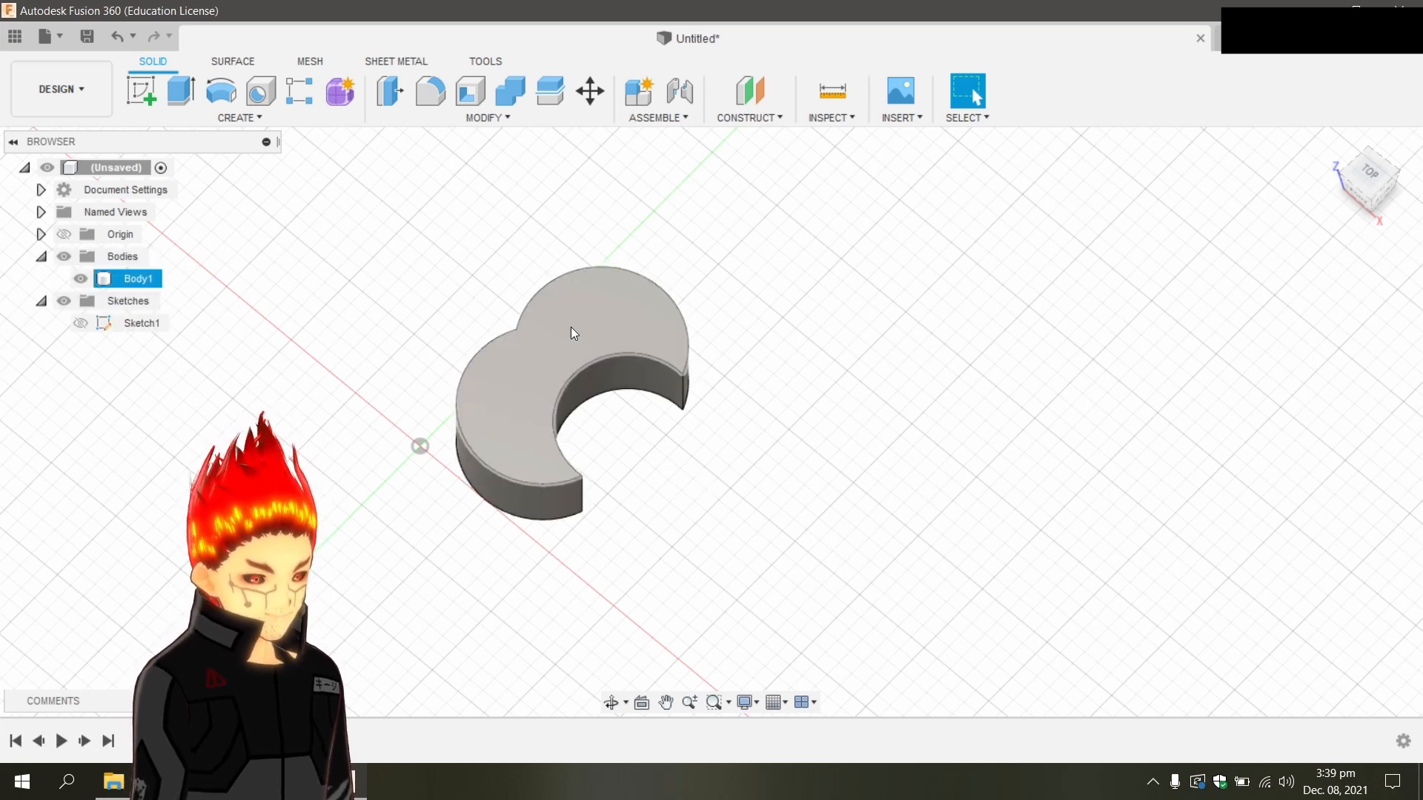
# Open the Save As Mesh settings for Body1 and review the available format and unit type options.
pyautogui.click(141, 279)
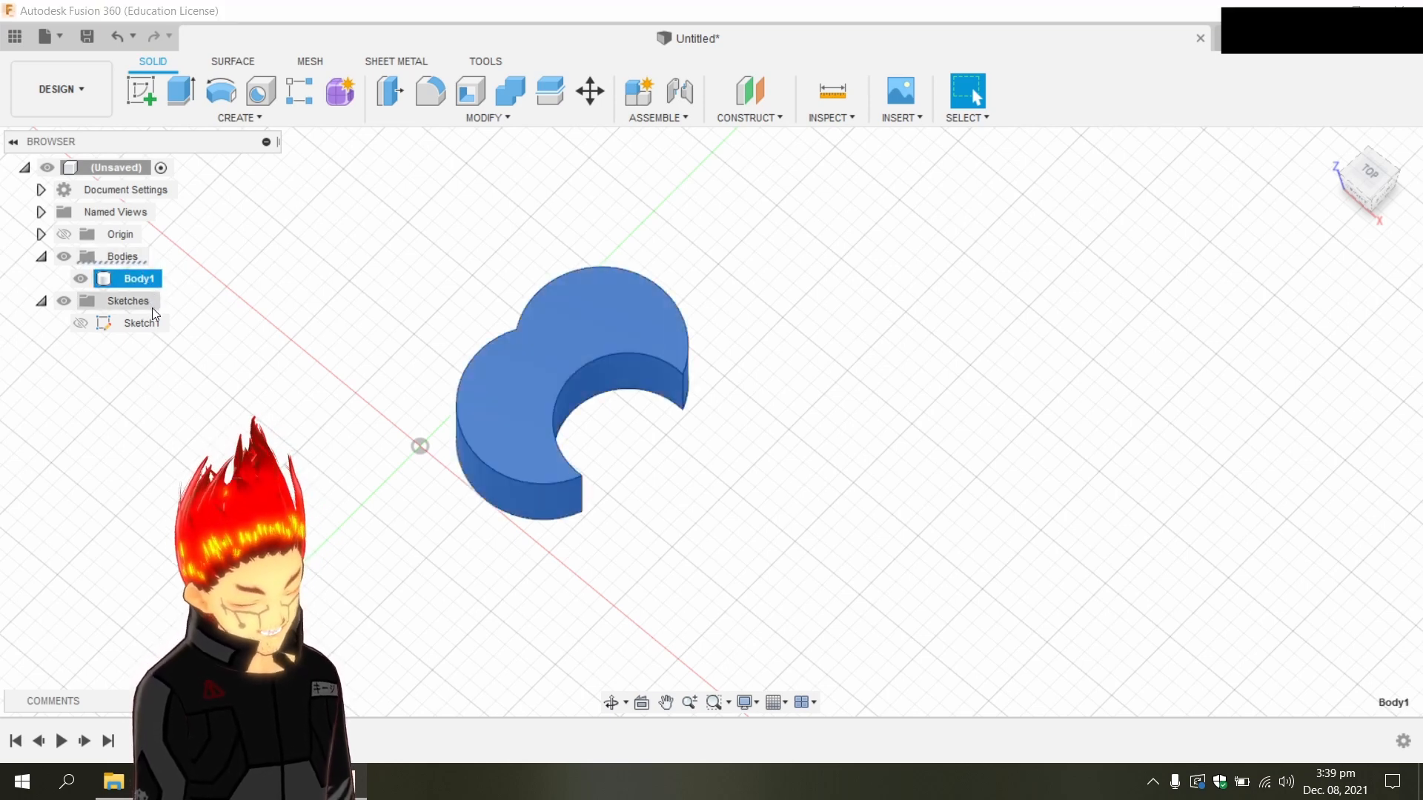
pyautogui.rightClick(130, 277)
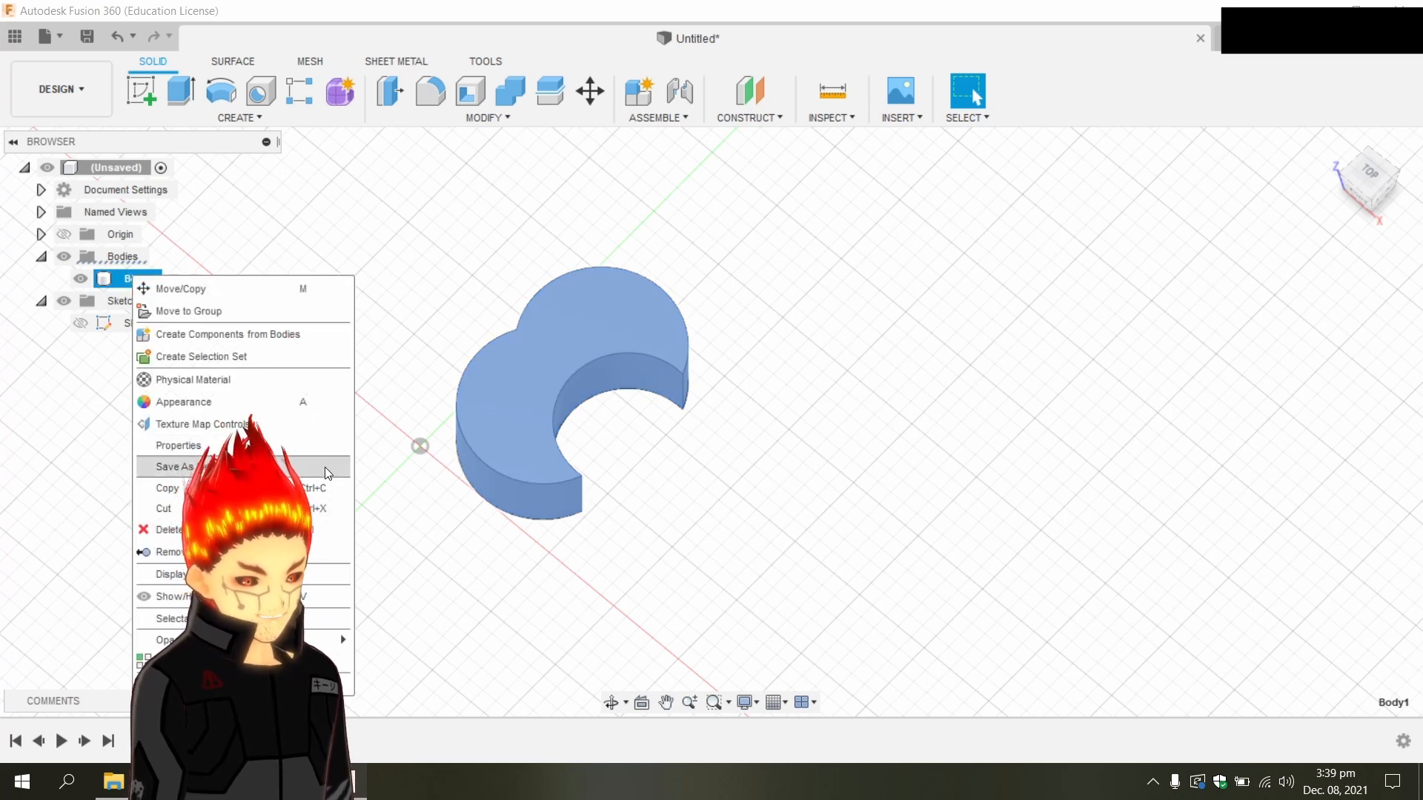
pyautogui.click(294, 468)
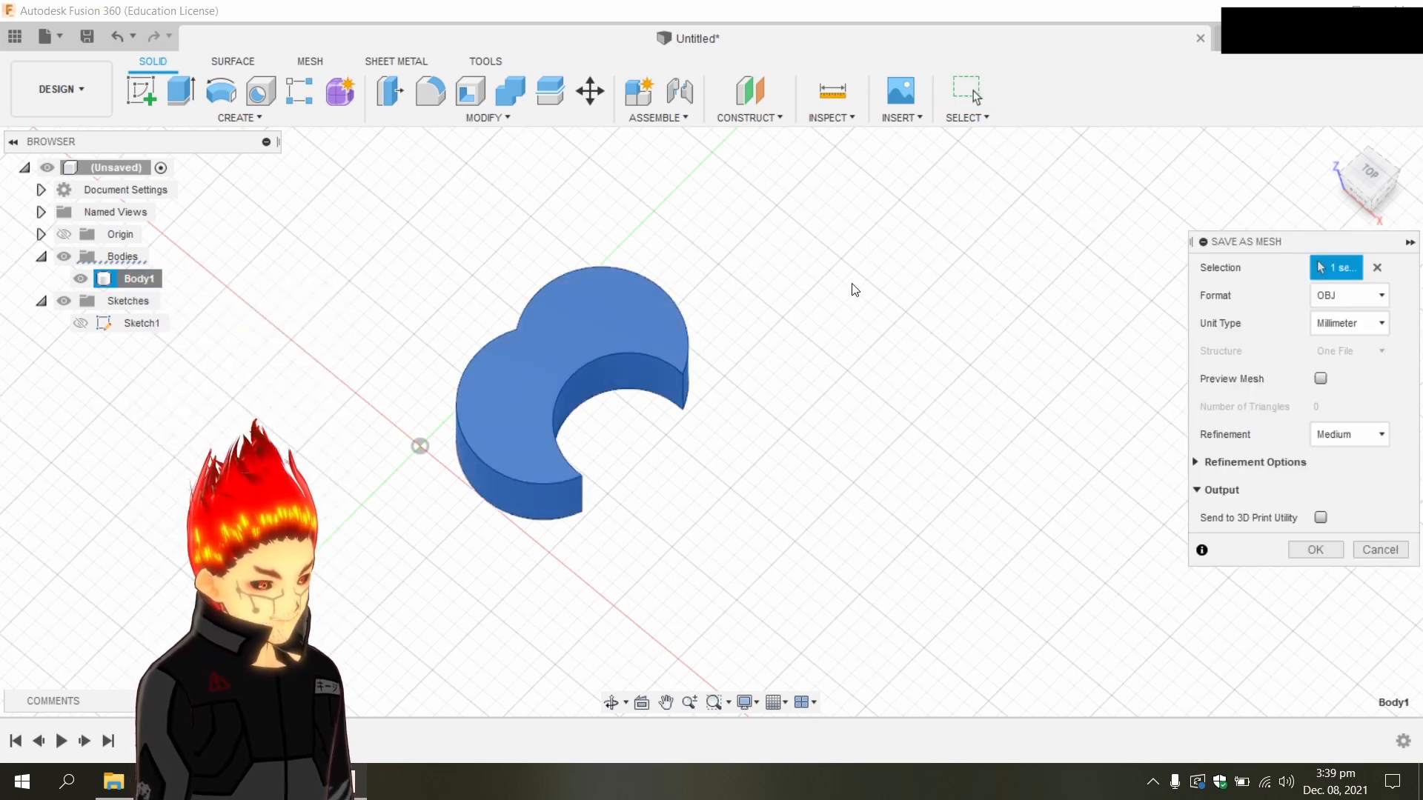
pyautogui.click(1342, 301)
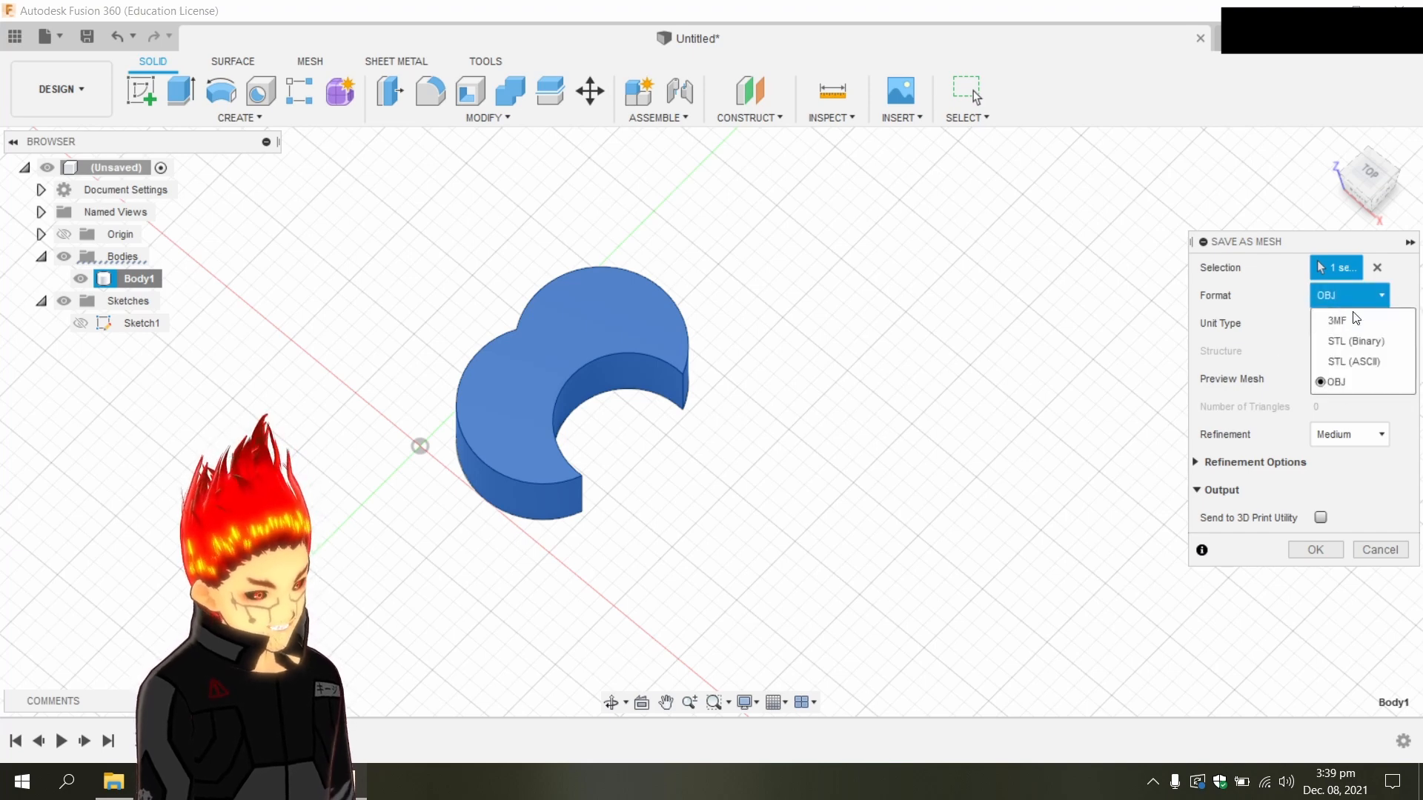
pyautogui.click(1362, 293)
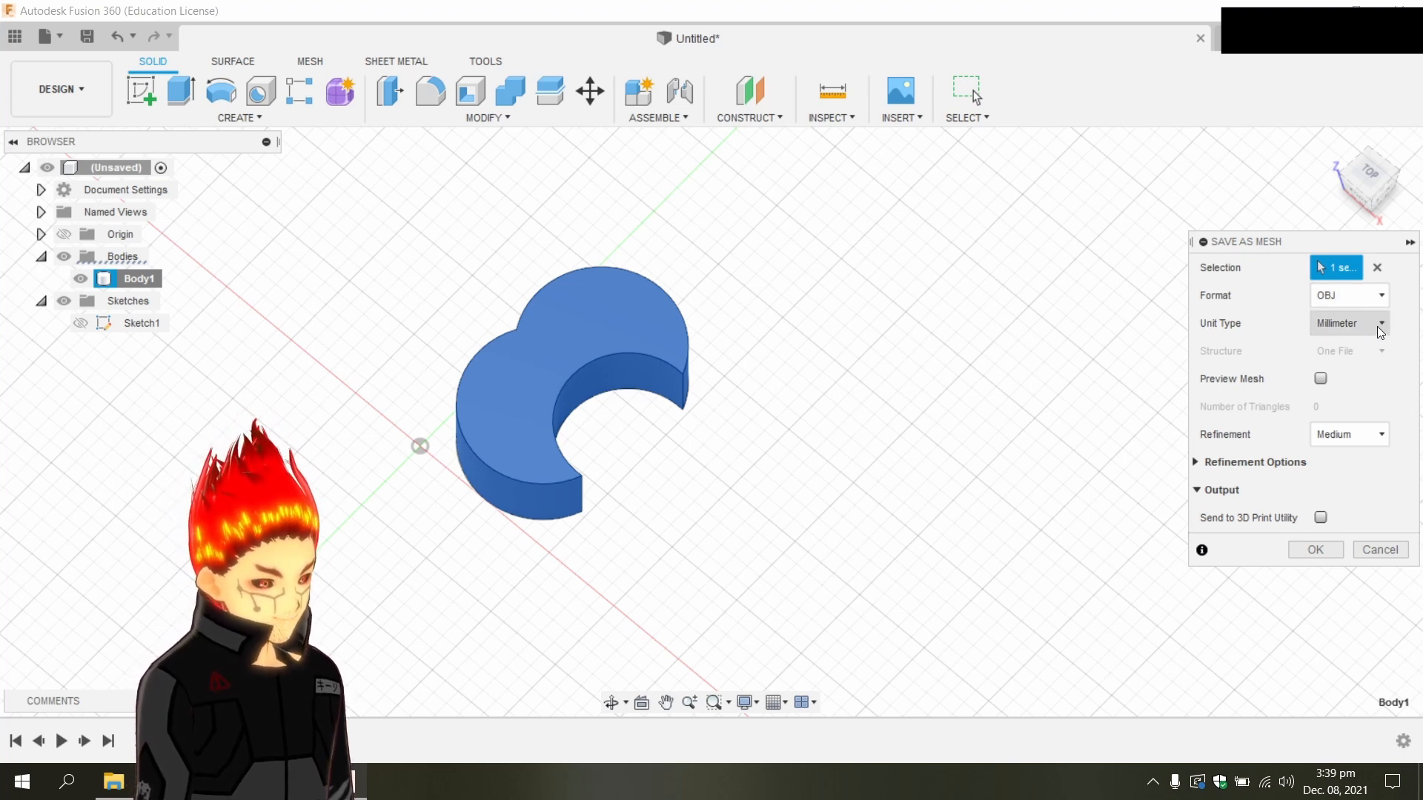
pyautogui.click(1377, 327)
pyautogui.click(1353, 490)
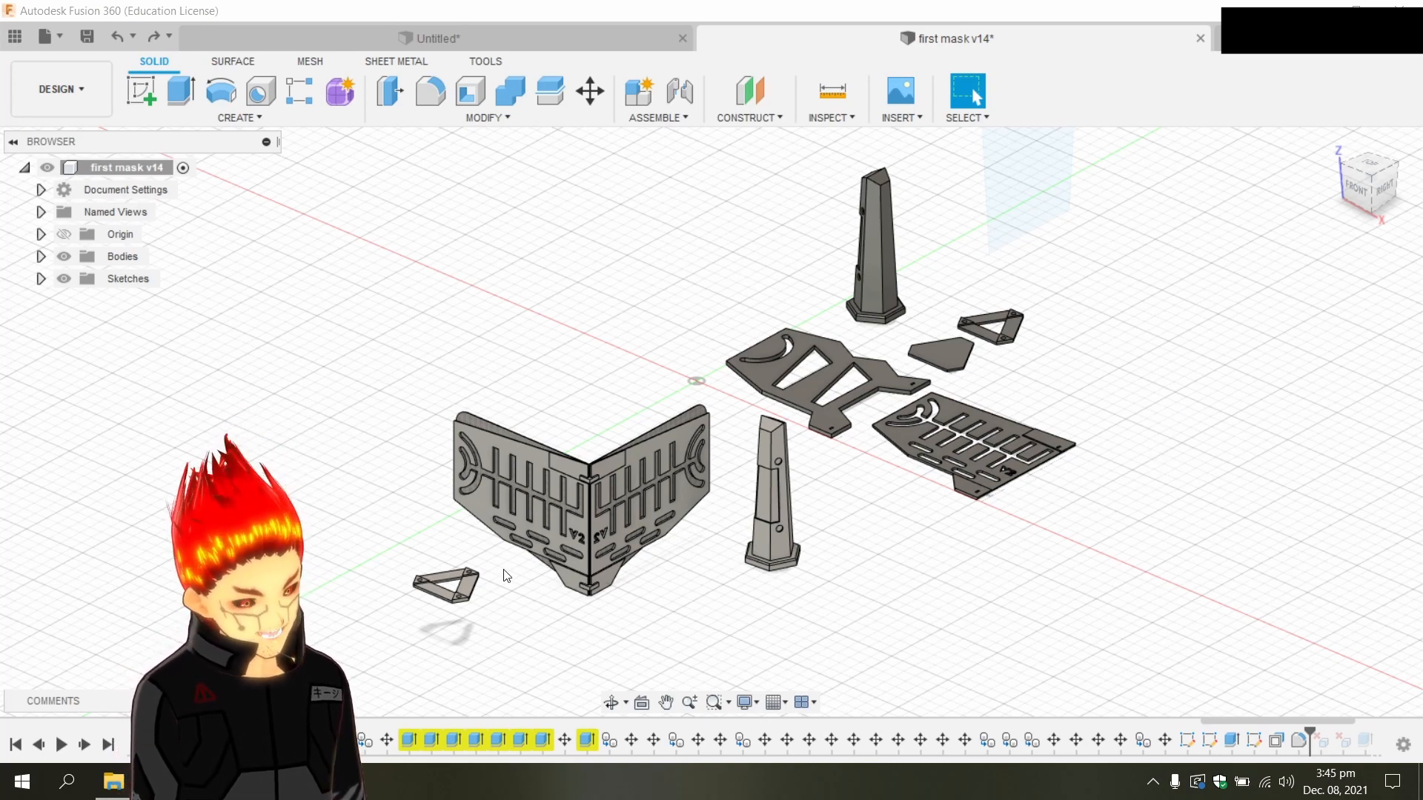
# Examine the parts of the first mask v14 design in perspective and from the top view.
pyautogui.moveTo(1238, 412); pyautogui.dragTo(1169, 485, button='middle')
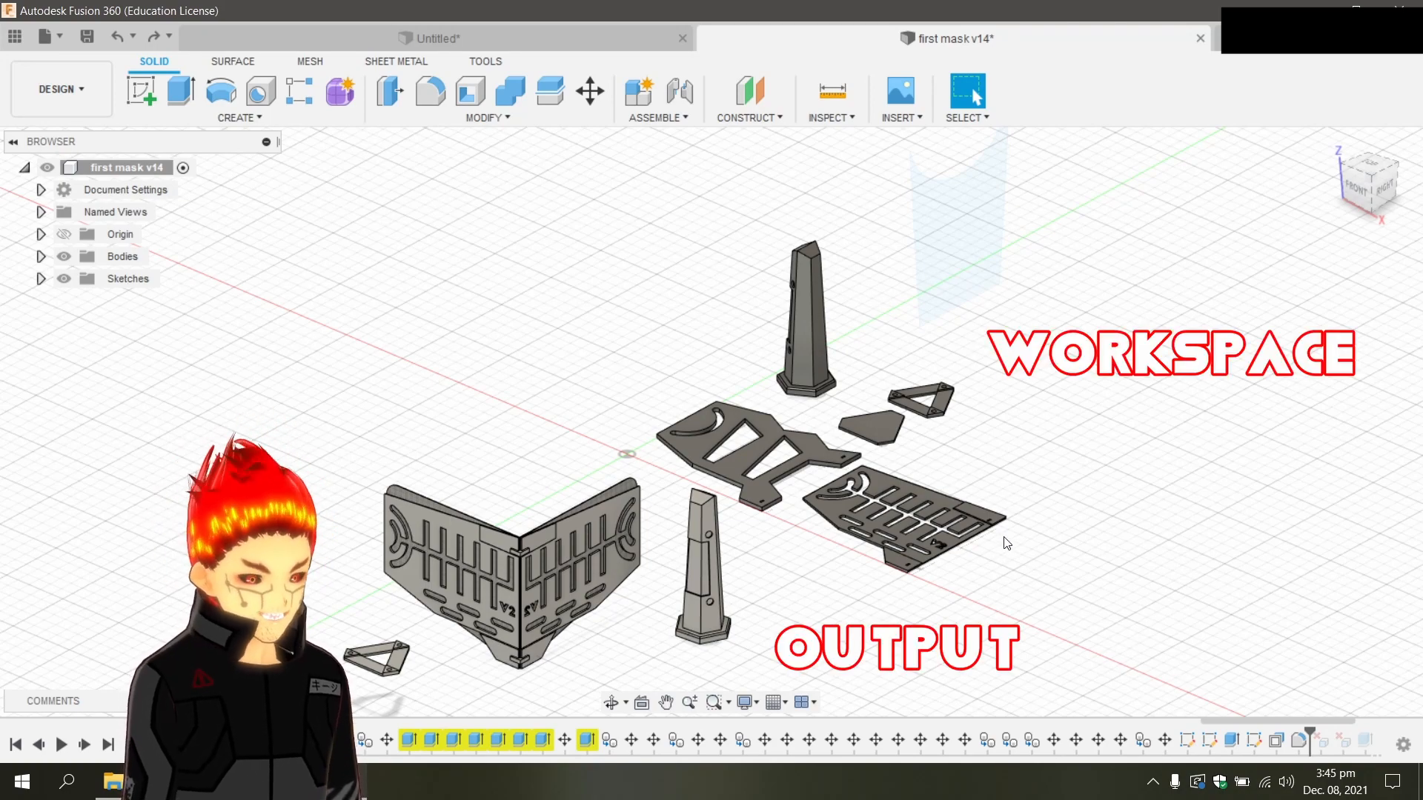
pyautogui.moveTo(1004, 578); pyautogui.dragTo(1119, 486, button='middle')
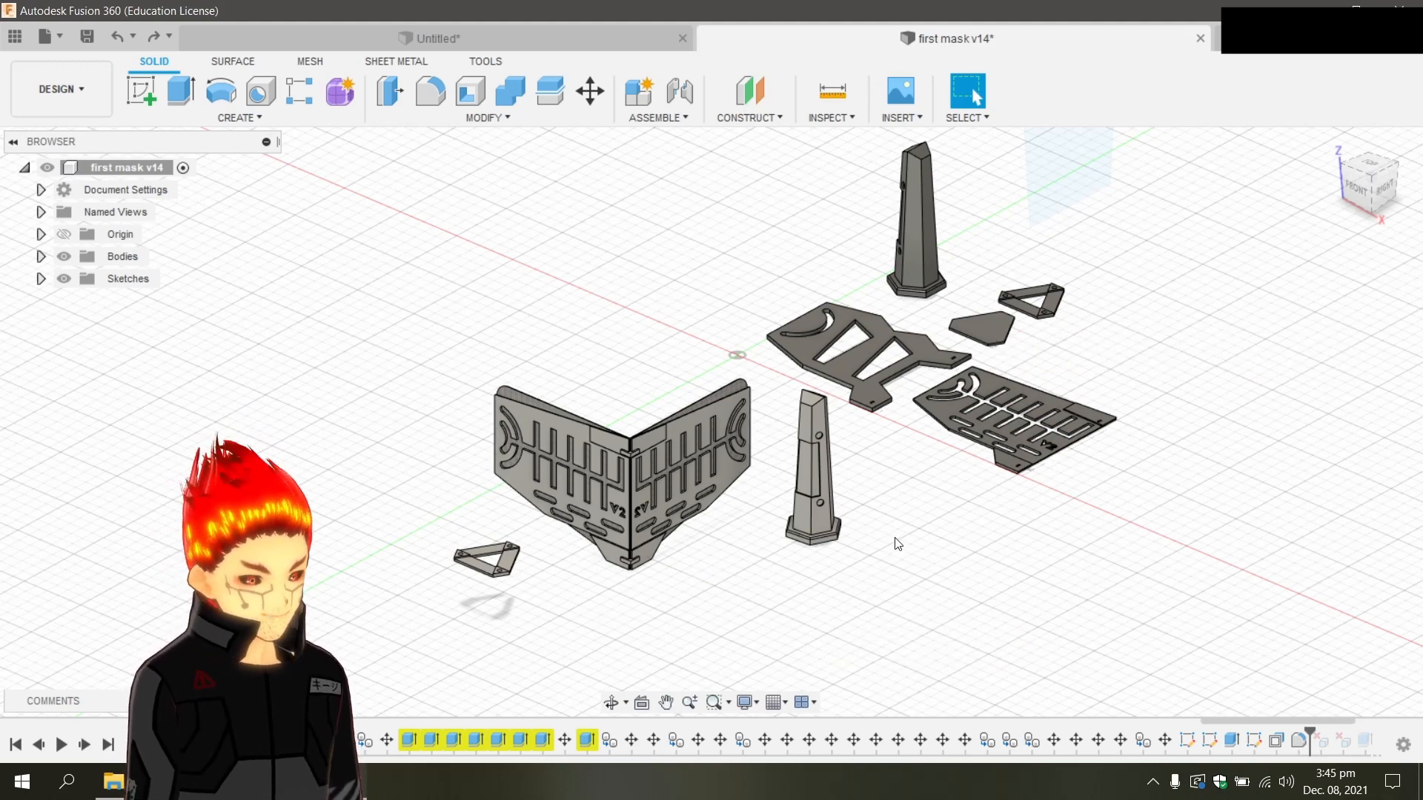
pyautogui.moveTo(898, 544); pyautogui.dragTo(658, 607, button='middle')
pyautogui.click(1378, 165)
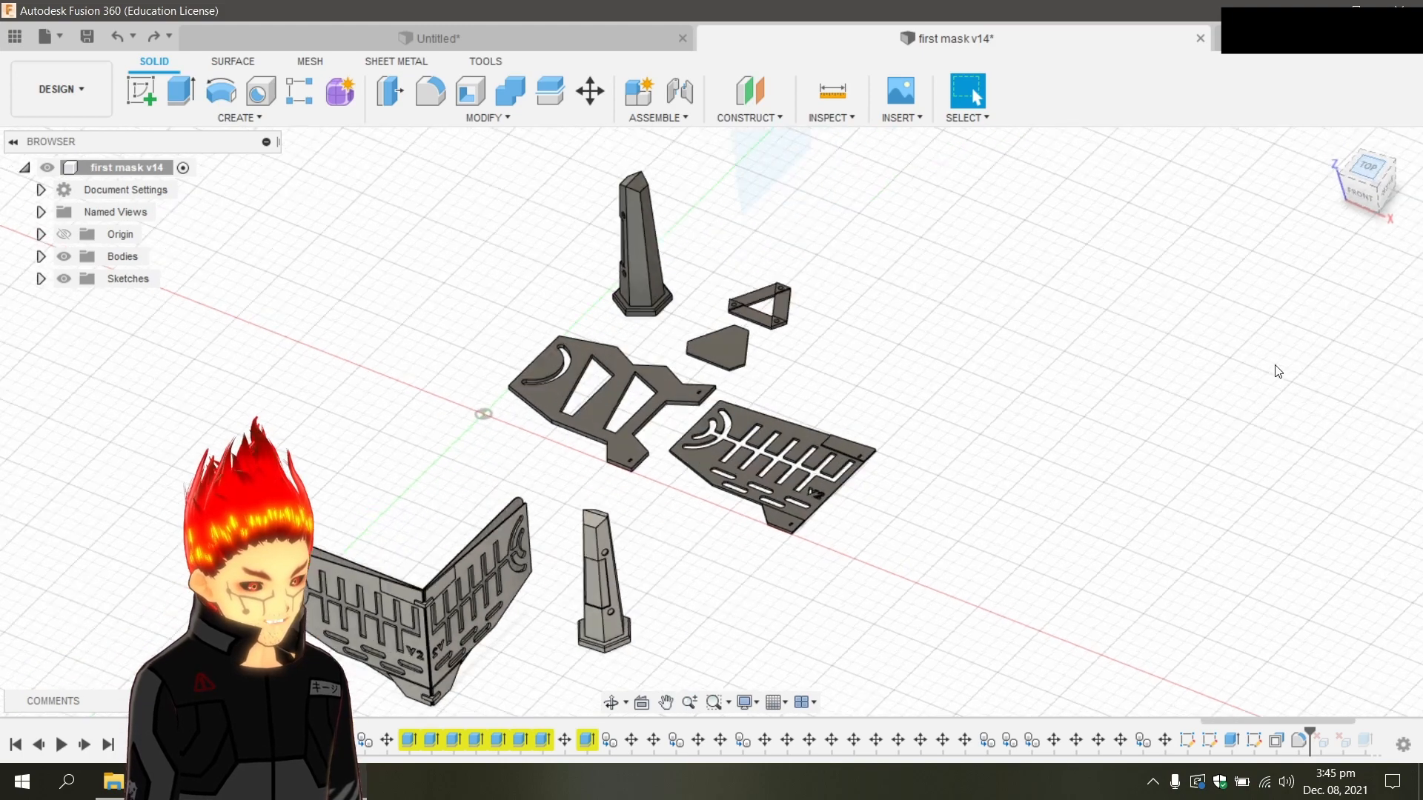
pyautogui.scroll(4, 995, 343)
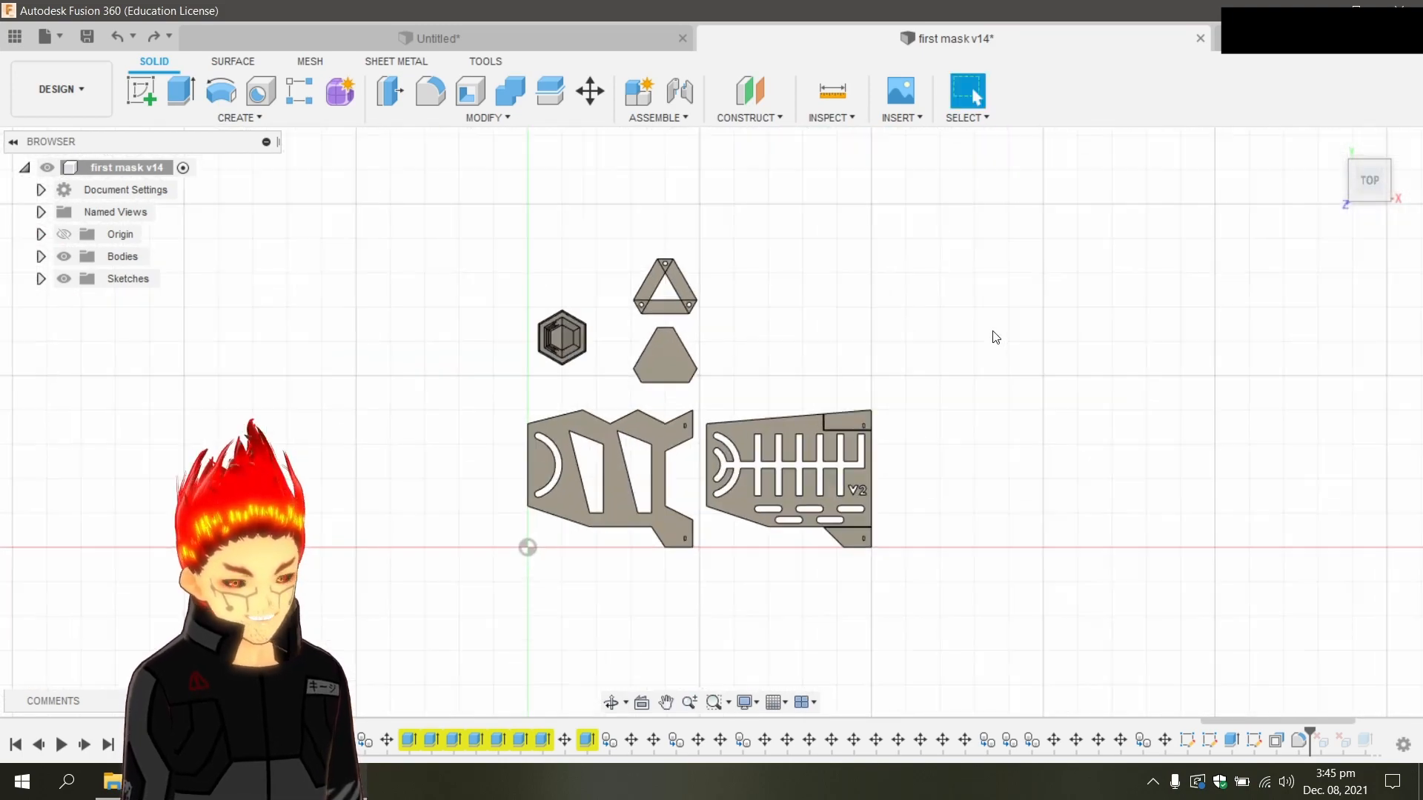
pyautogui.moveTo(1064, 263); pyautogui.dragTo(1201, 268, button='middle')
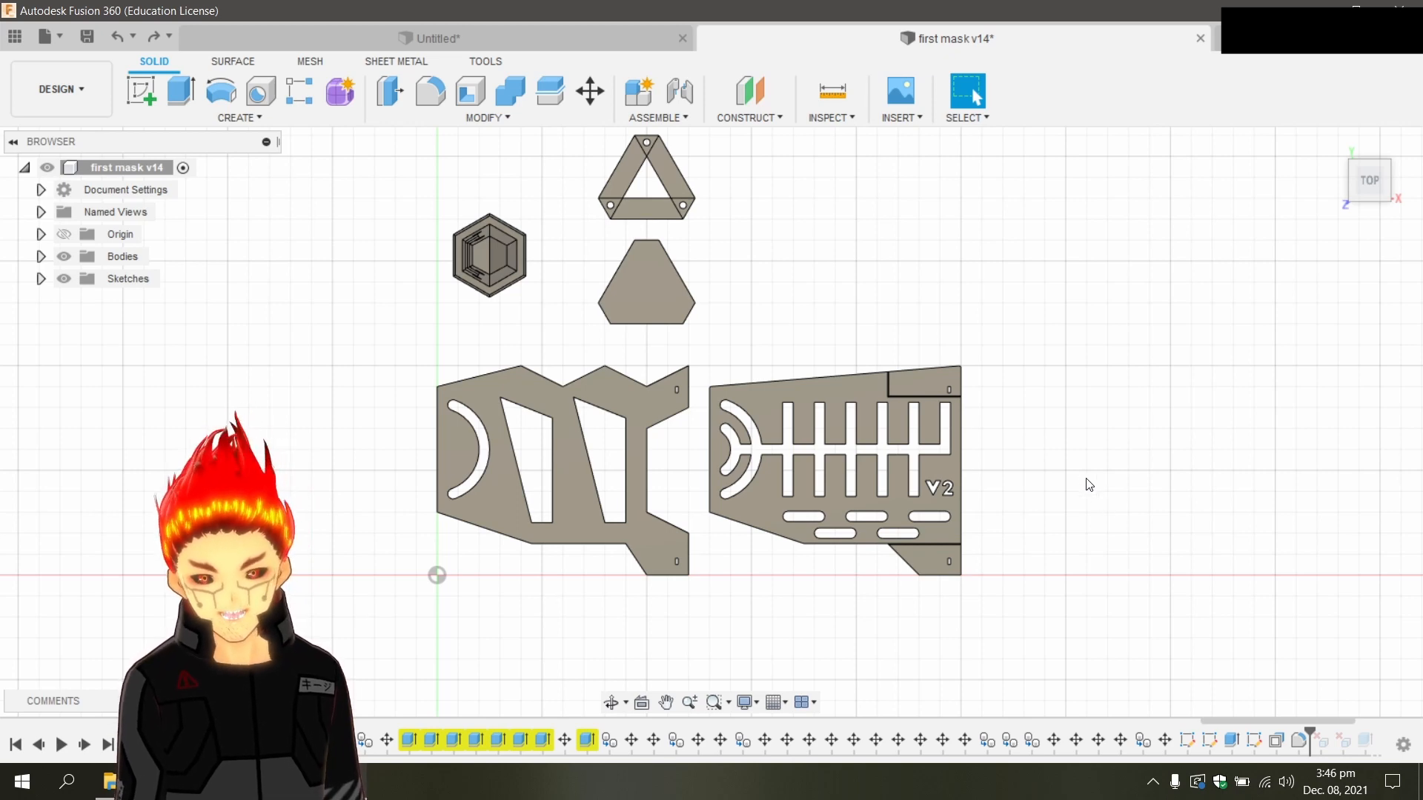
# Examine the flat mask plates, the folded mask display and the horn parts from several angles and distances.
pyautogui.scroll(-2, 1026, 259)
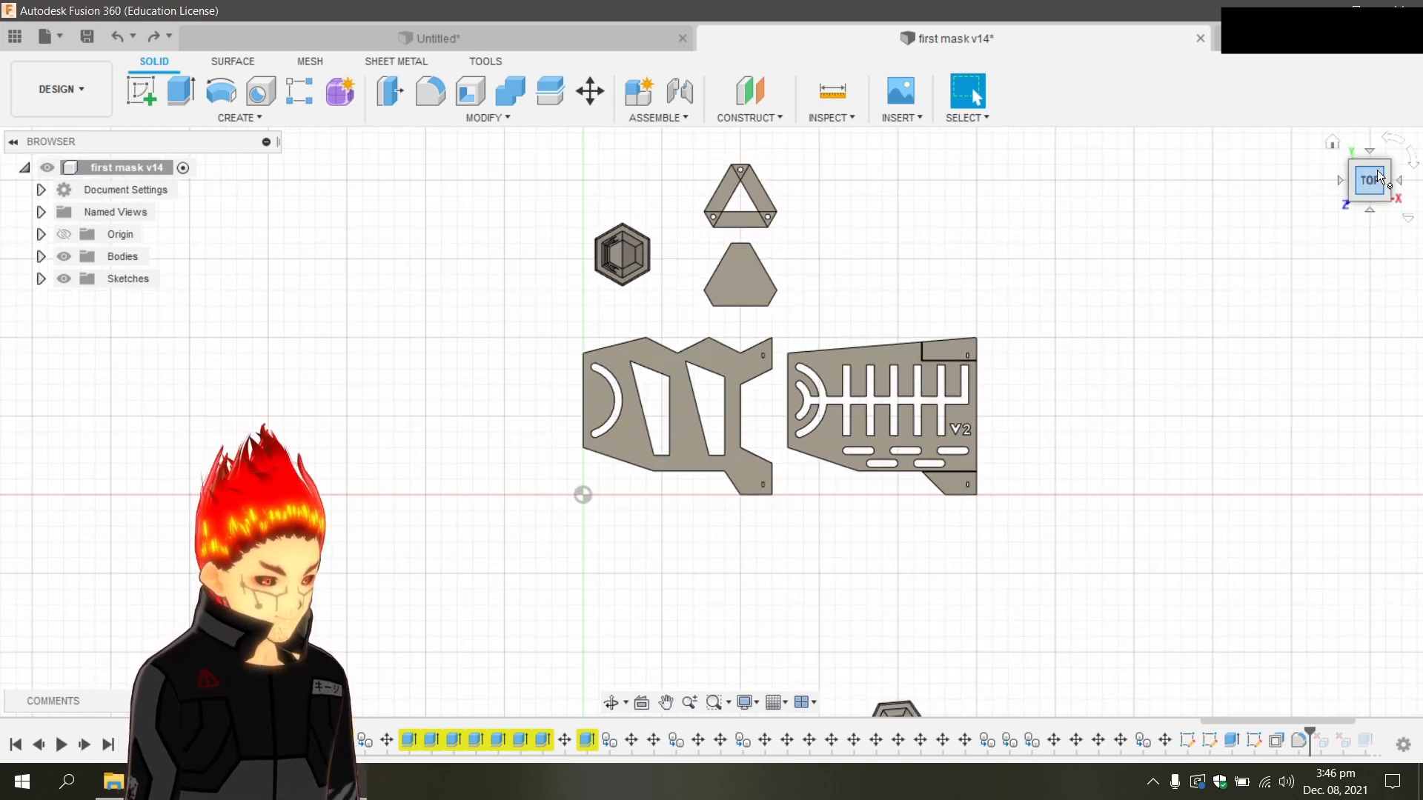
pyautogui.moveTo(1375, 173); pyautogui.dragTo(1406, 129)
pyautogui.scroll(-2, 655, 395)
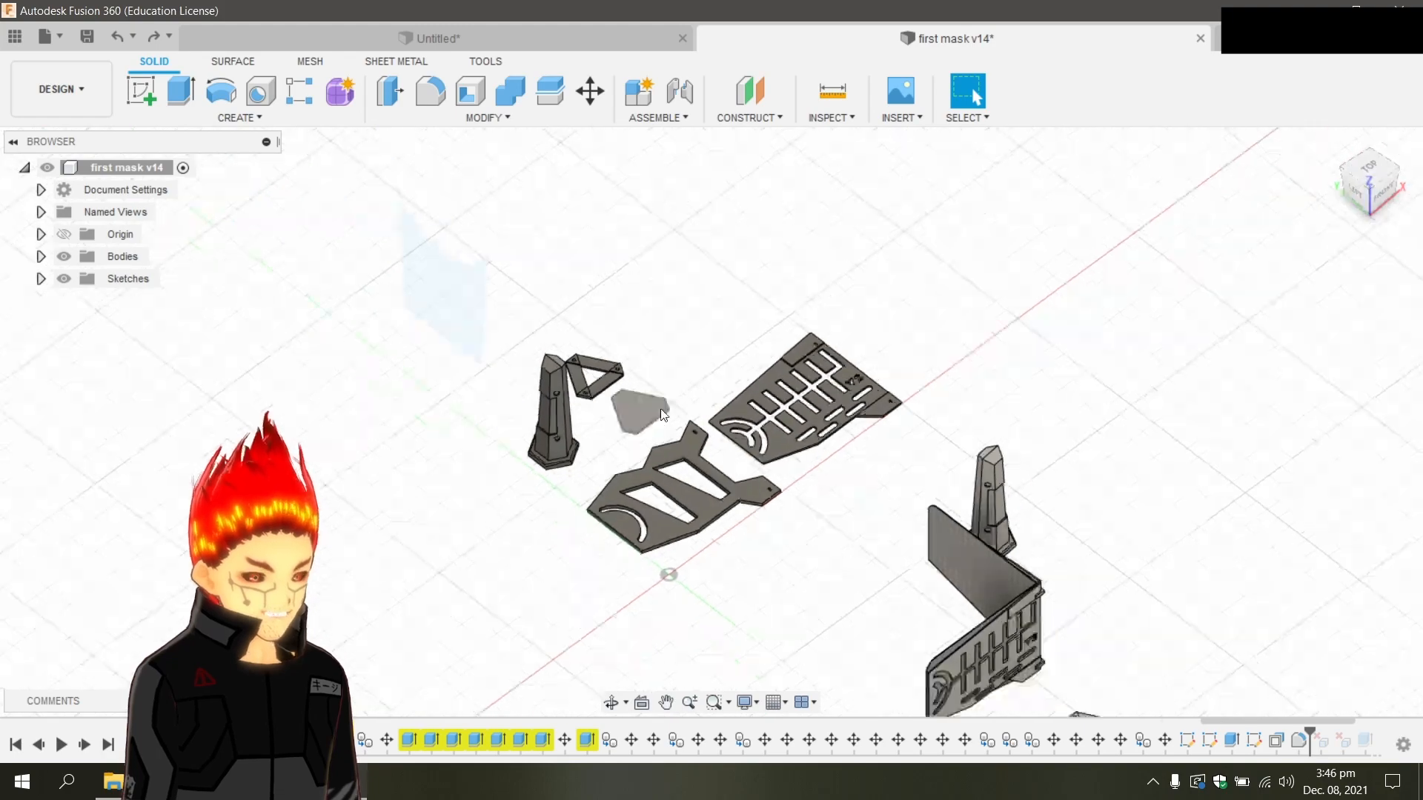
pyautogui.scroll(3, 656, 395)
pyautogui.scroll(3, 553, 427)
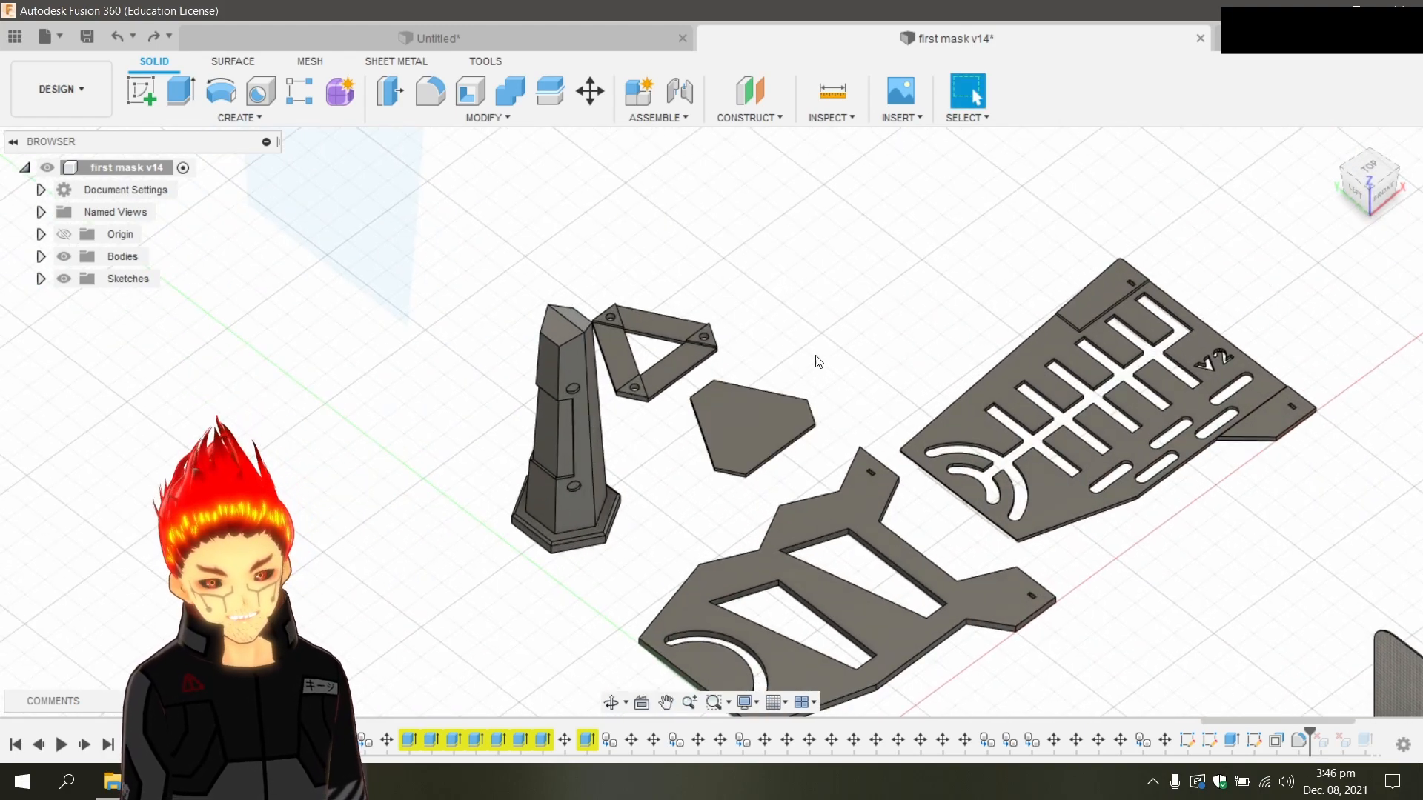
pyautogui.keyDown('shift'); pyautogui.moveTo(711, 423); pyautogui.dragTo(743, 594, button='middle'); pyautogui.keyUp('shift')
pyautogui.moveTo(606, 544); pyautogui.dragTo(993, 311, button='middle')
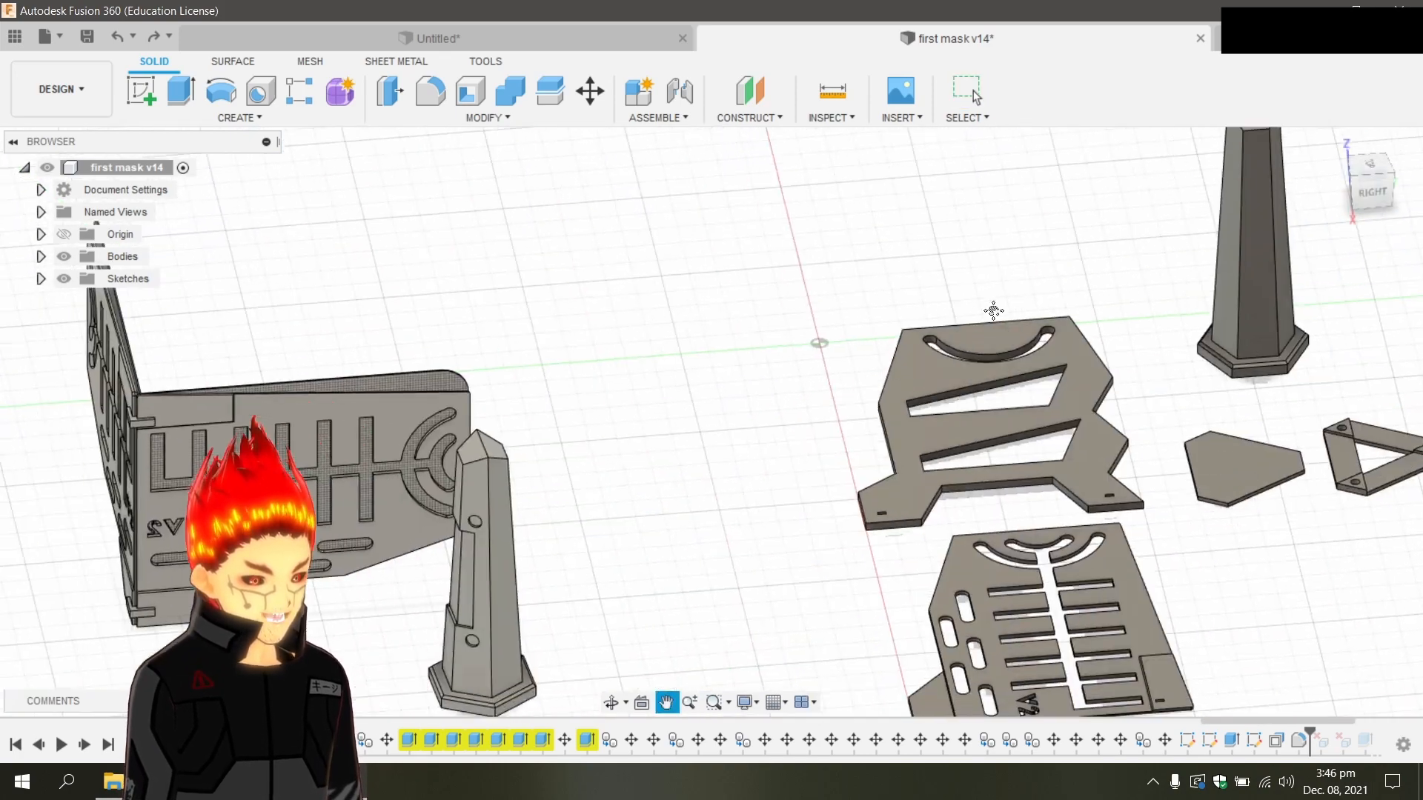
pyautogui.moveTo(722, 463)
pyautogui.mouseDown(button='middle')
pyautogui.moveTo(1016, 283)
pyautogui.moveTo(1086, 266)
pyautogui.mouseUp(button='middle')
pyautogui.moveTo(491, 554); pyautogui.dragTo(643, 565, button='middle')
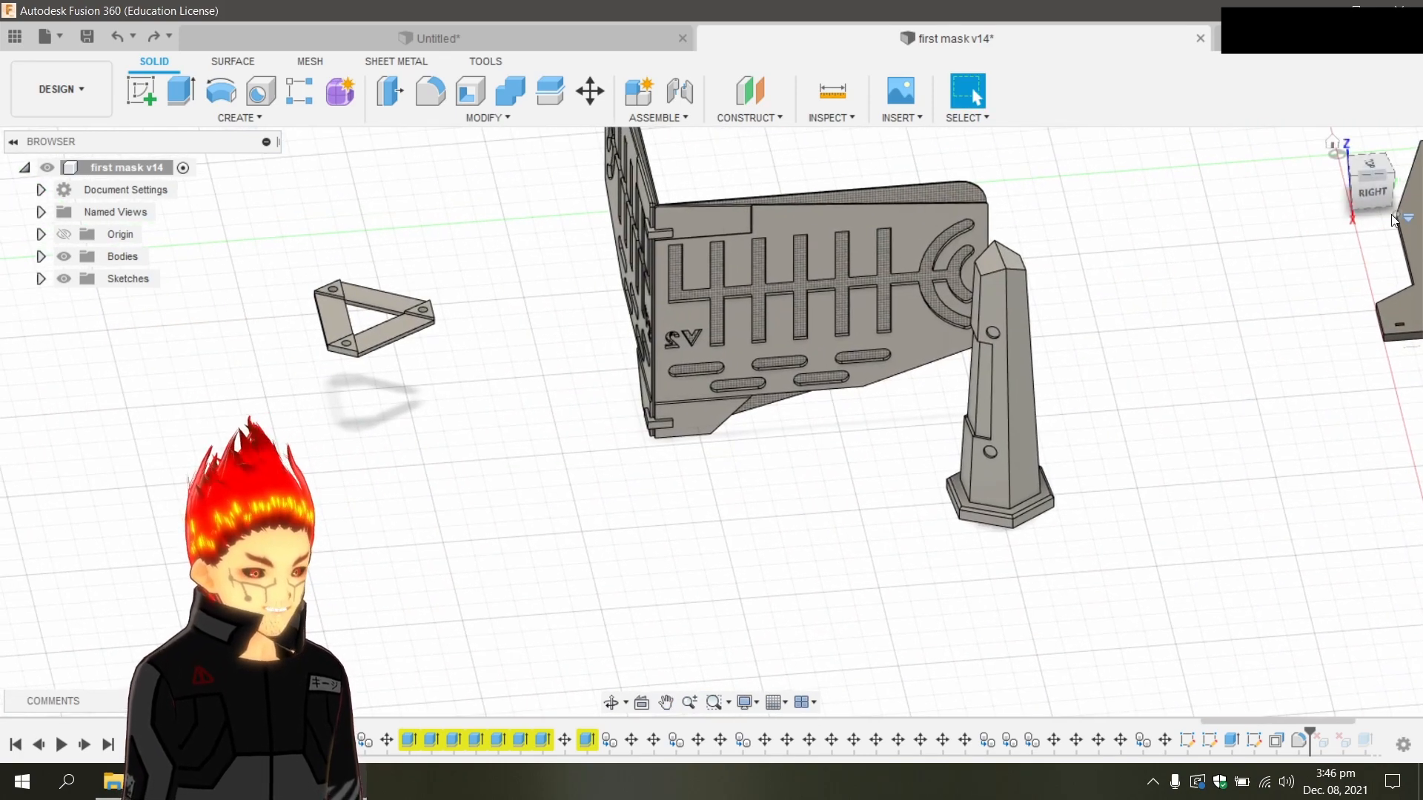
pyautogui.click(1358, 191)
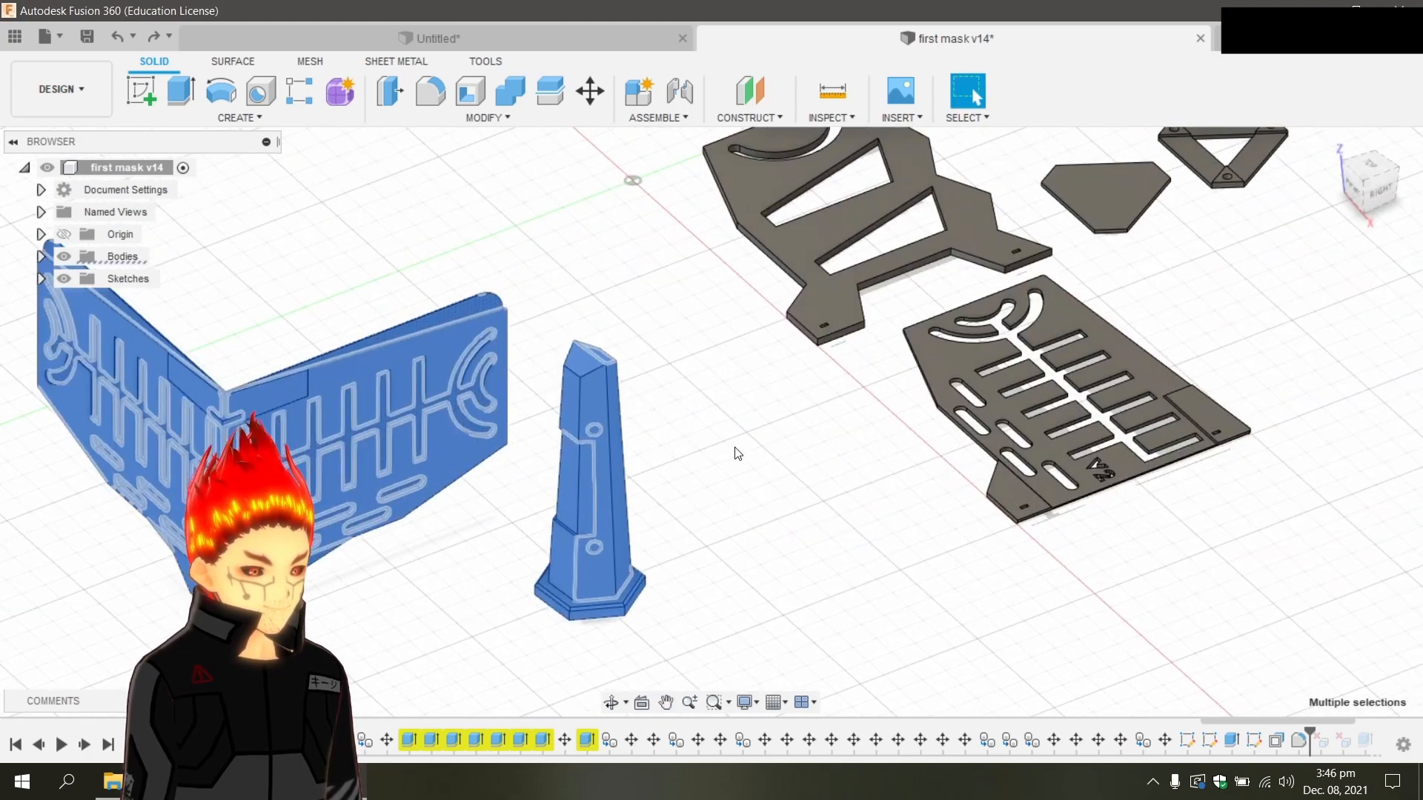
pyautogui.scroll(2, 811, 407)
pyautogui.scroll(-4, 810, 403)
pyautogui.moveTo(1161, 324); pyautogui.dragTo(488, 653, button='middle')
pyautogui.moveTo(1368, 183); pyautogui.dragTo(1354, 167)
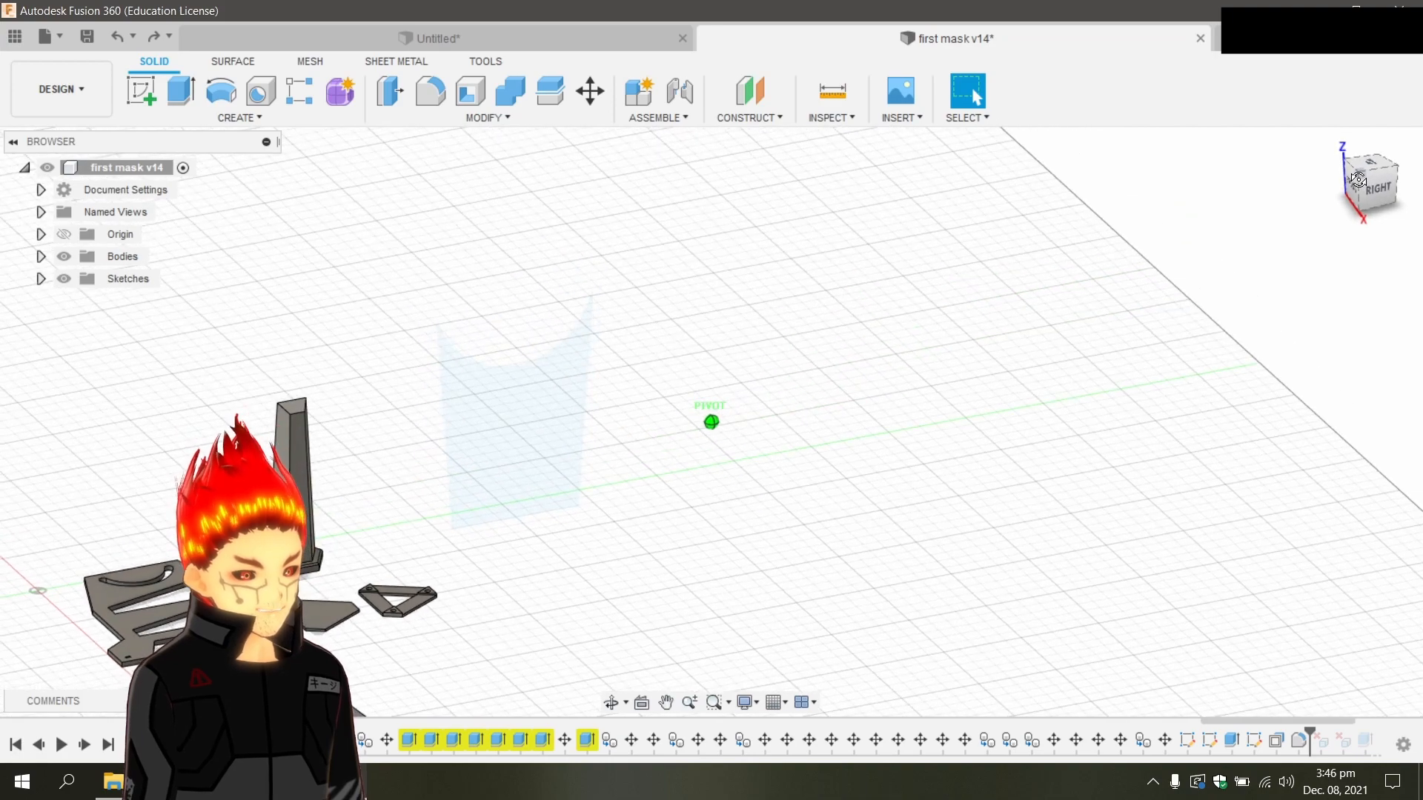
# List the design's bodies, show the hidden Body25 and Body28 for viewing, and hide both again.
pyautogui.click(43, 257)
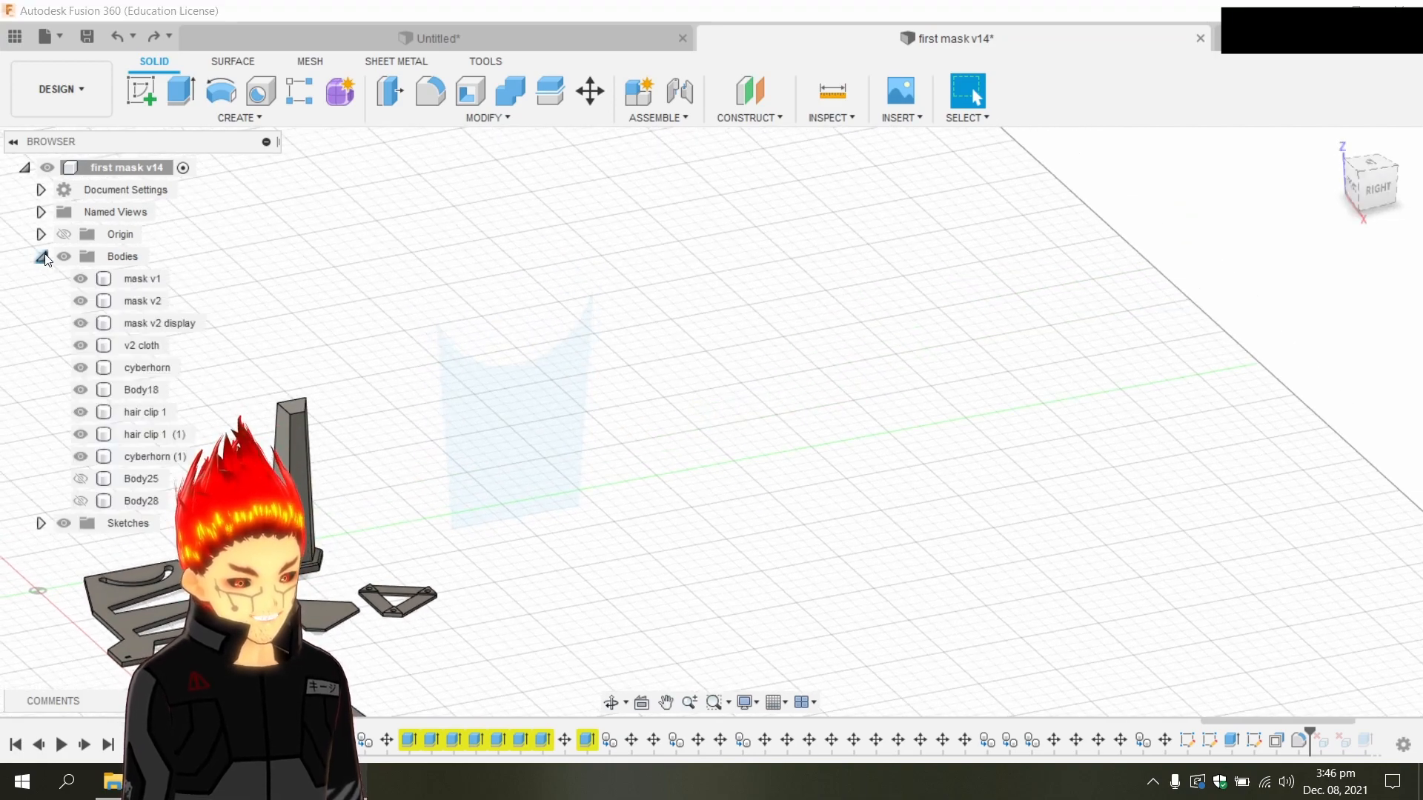
pyautogui.click(80, 479)
pyautogui.click(80, 500)
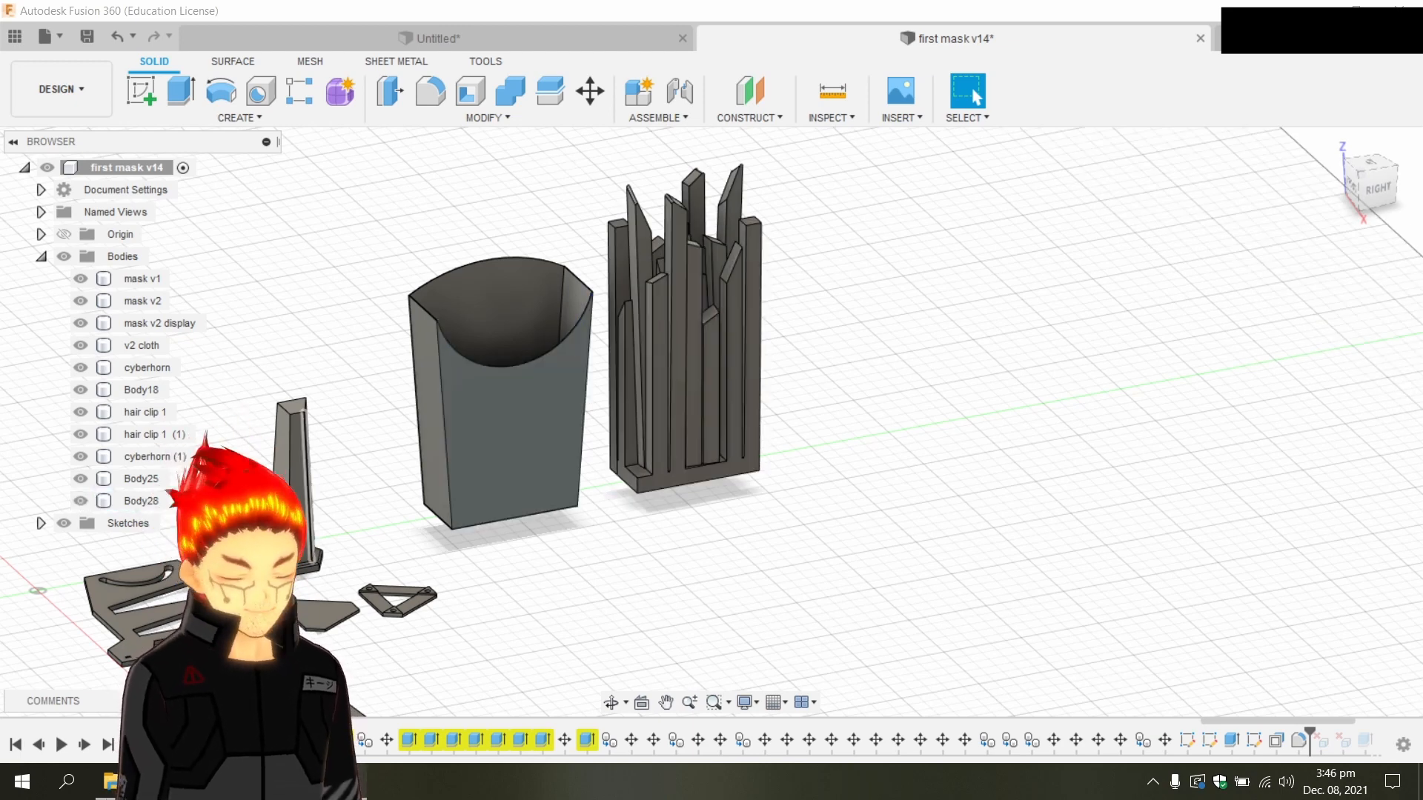
pyautogui.click(79, 478)
pyautogui.click(82, 501)
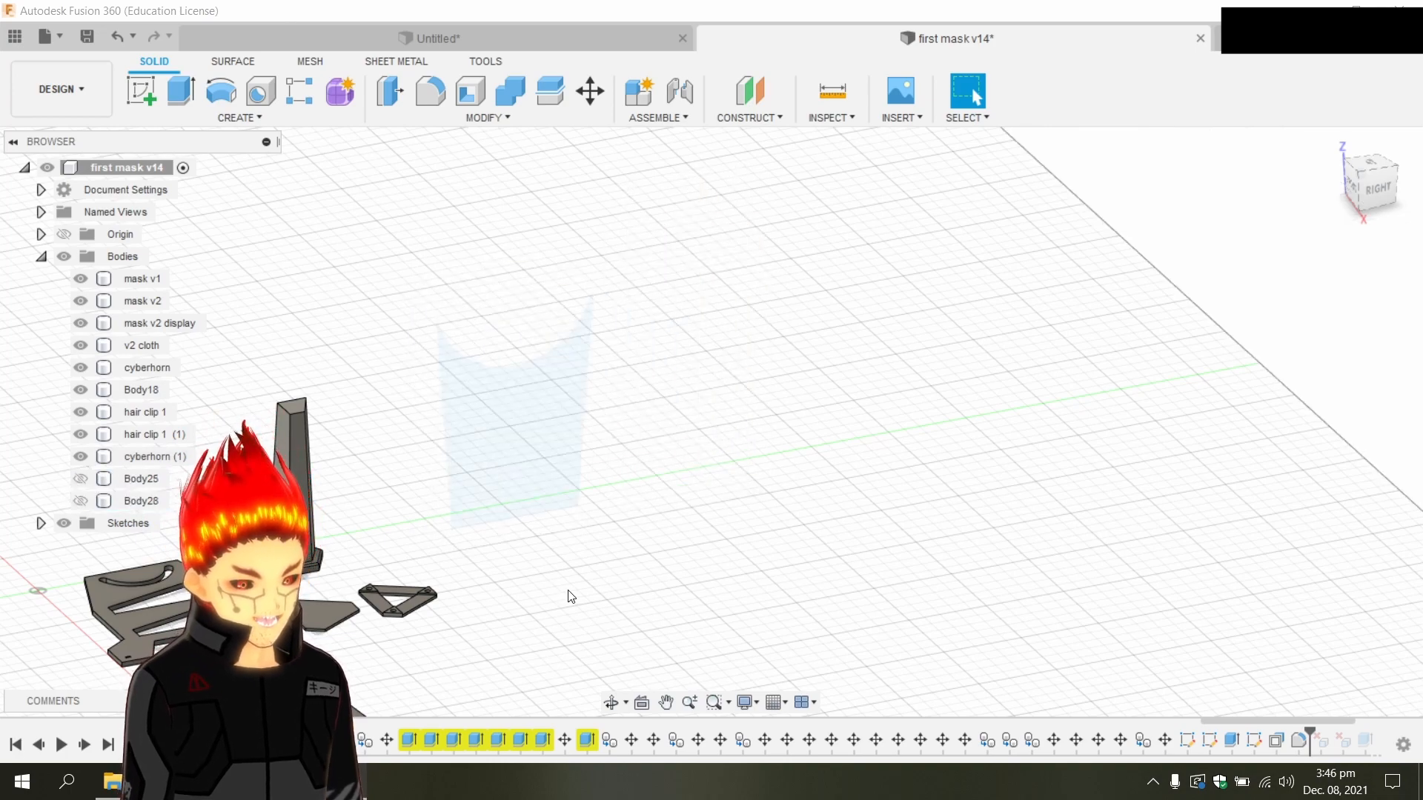
# Examine all visible mask and horn bodies together, from the top view and in perspective.
pyautogui.press('F6')
pyautogui.scroll(5, 955, 526)
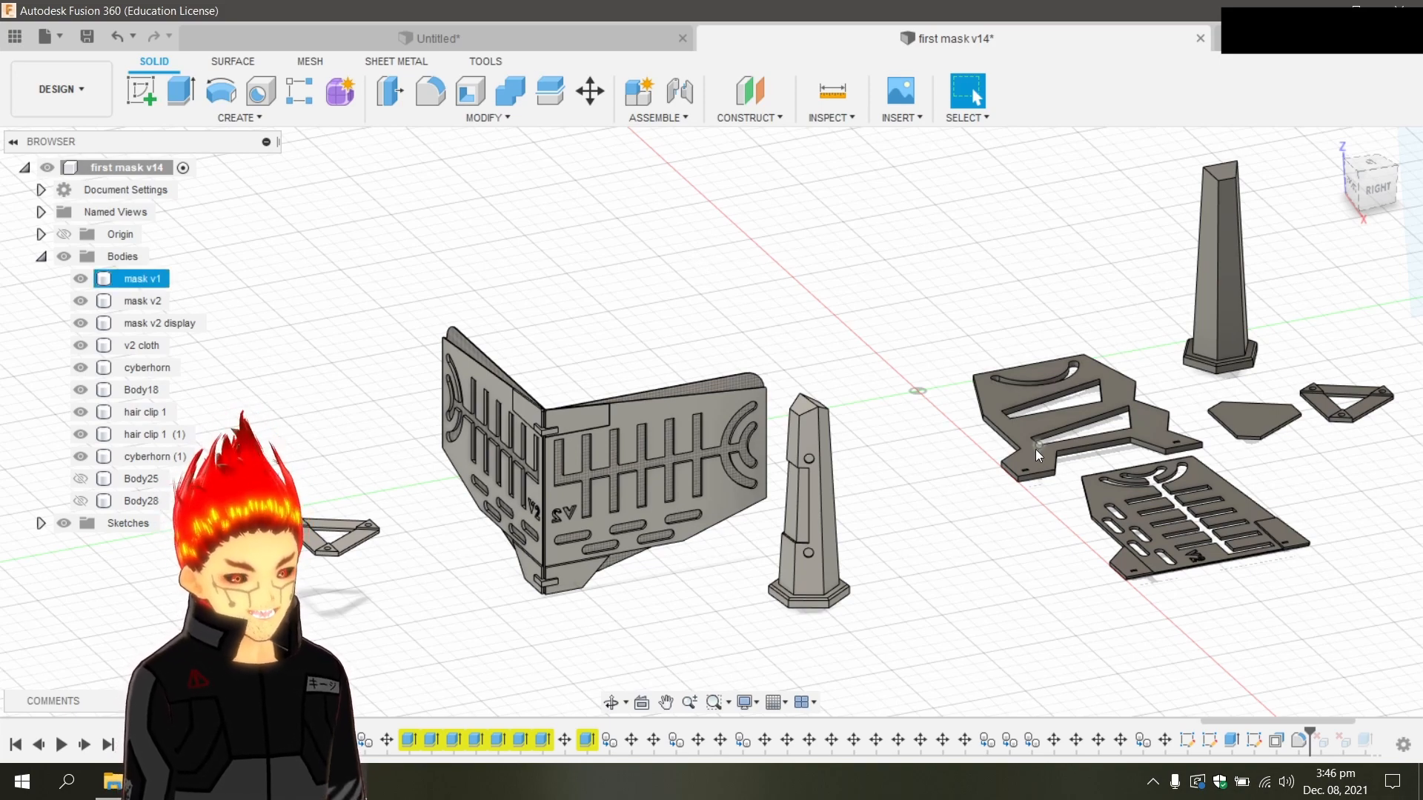
pyautogui.moveTo(905, 480); pyautogui.dragTo(739, 546, button='middle')
pyautogui.click(1362, 166)
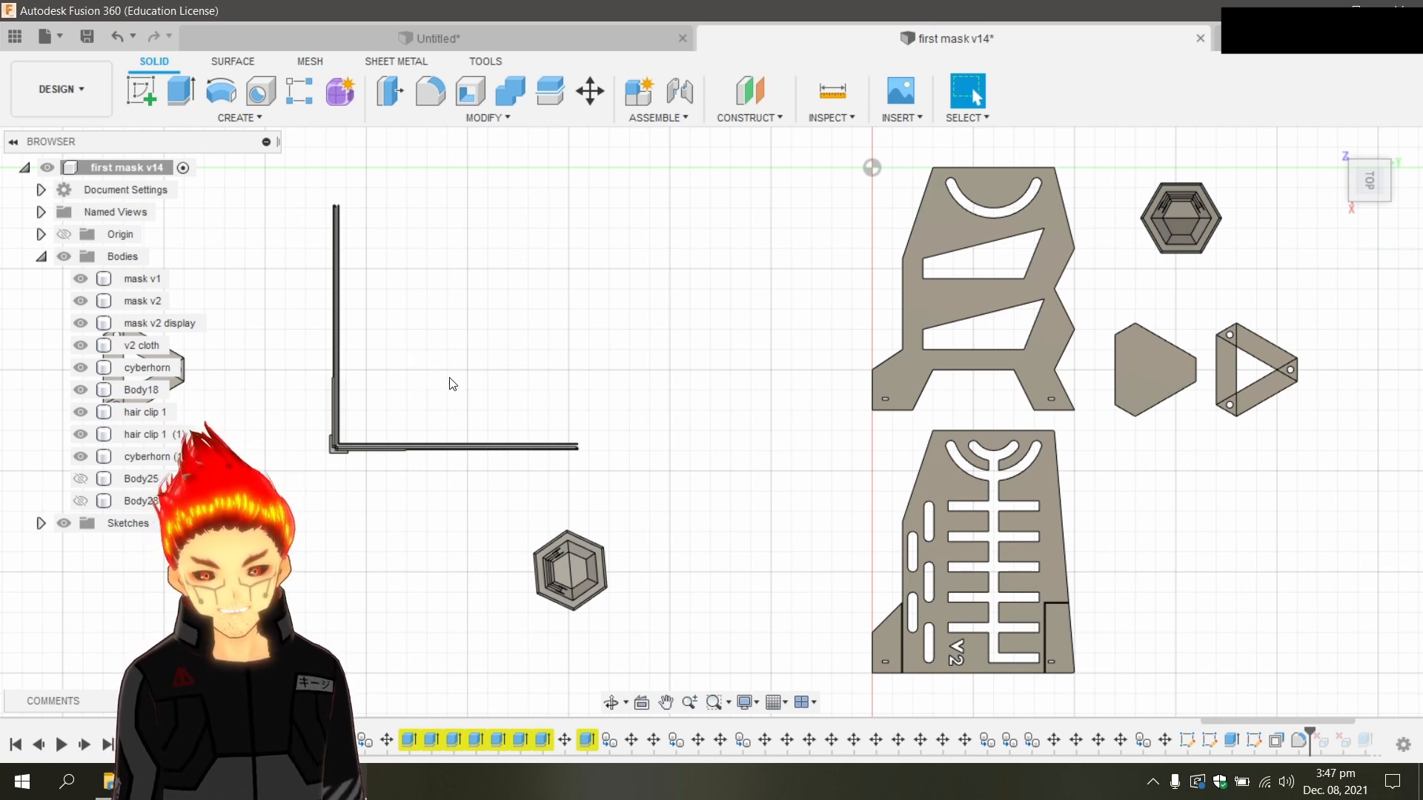
pyautogui.click(1375, 176)
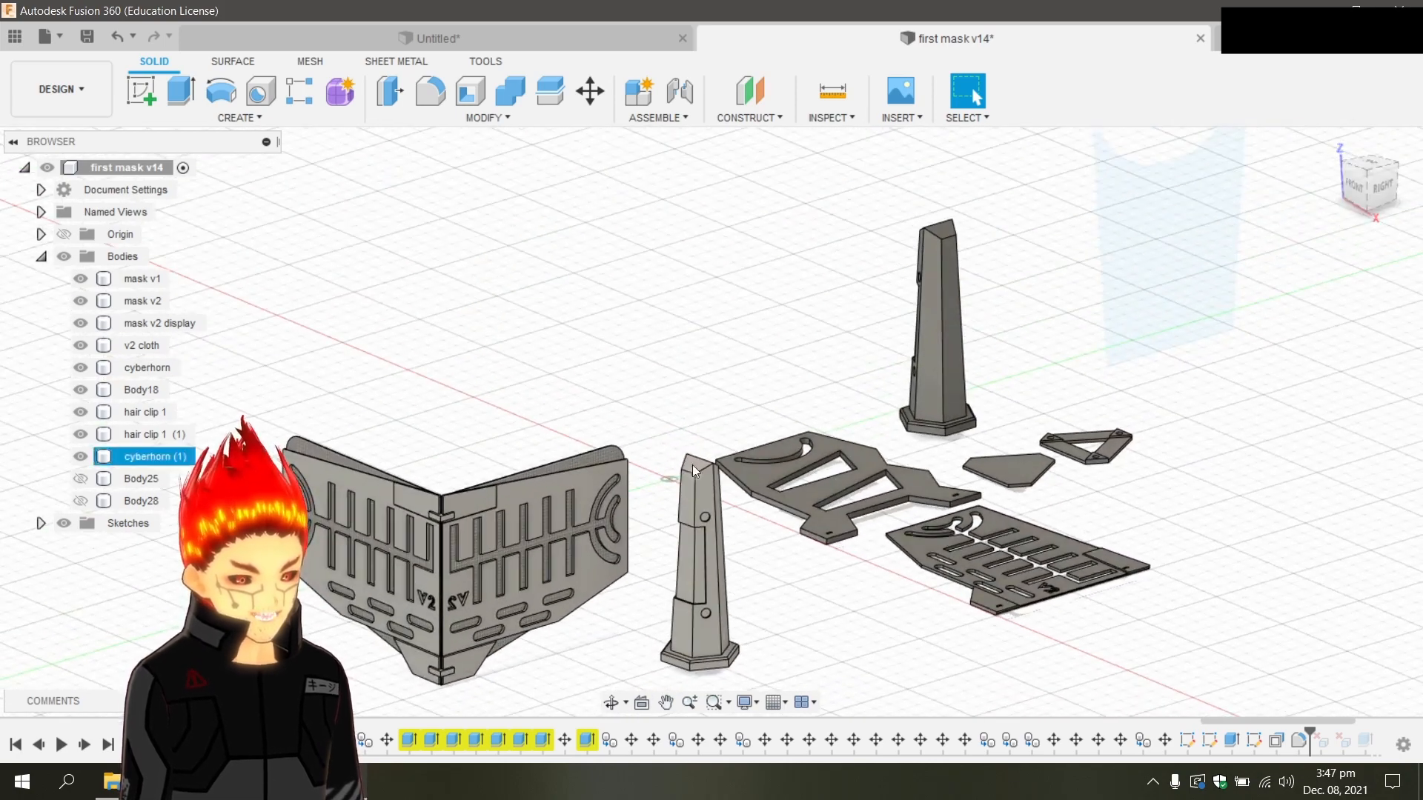
pyautogui.moveTo(691, 317); pyautogui.dragTo(757, 254, button='middle')
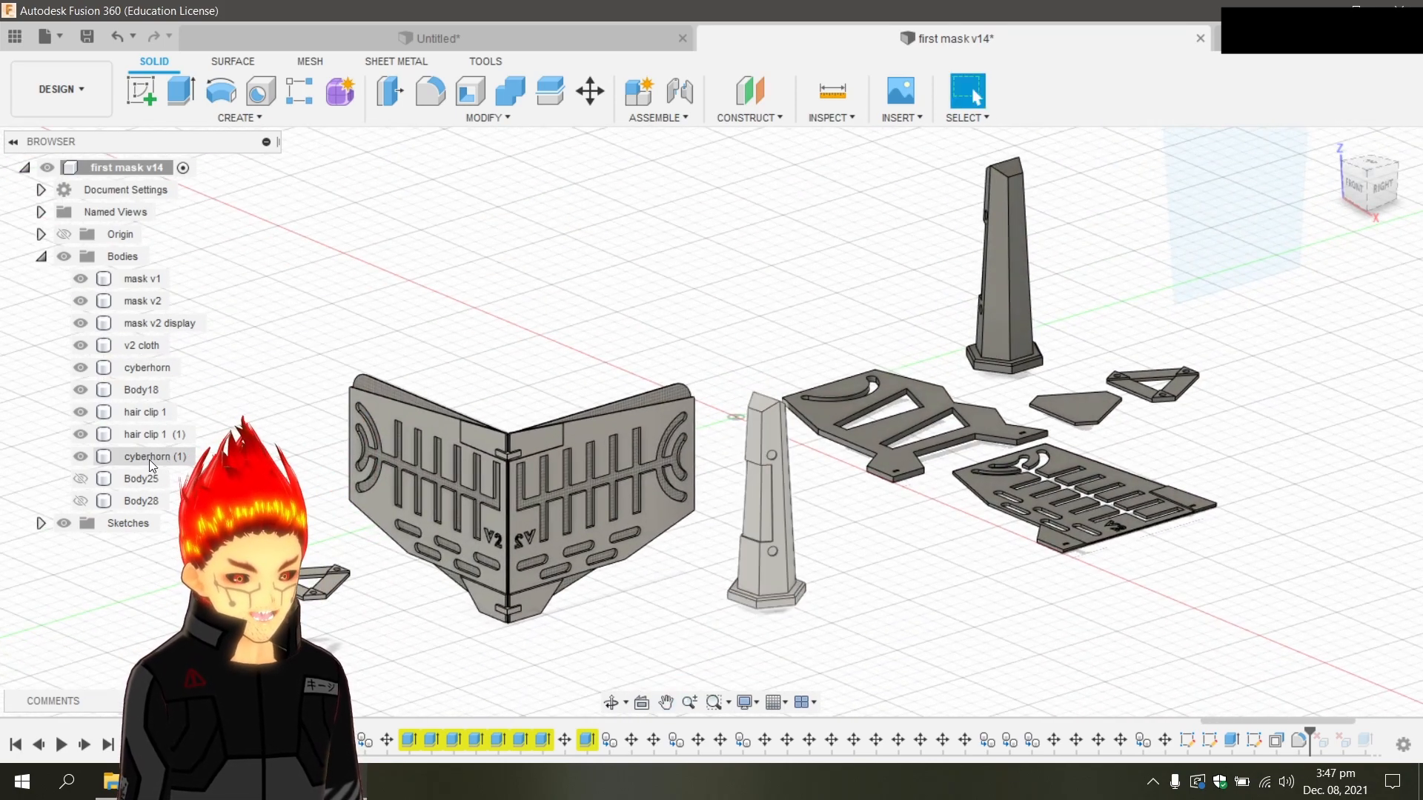
# Start saving the mask v2 display body as an OBJ mesh in millimetres with medium refinement, and cancel at the file-saving stage.
pyautogui.click(126, 323)
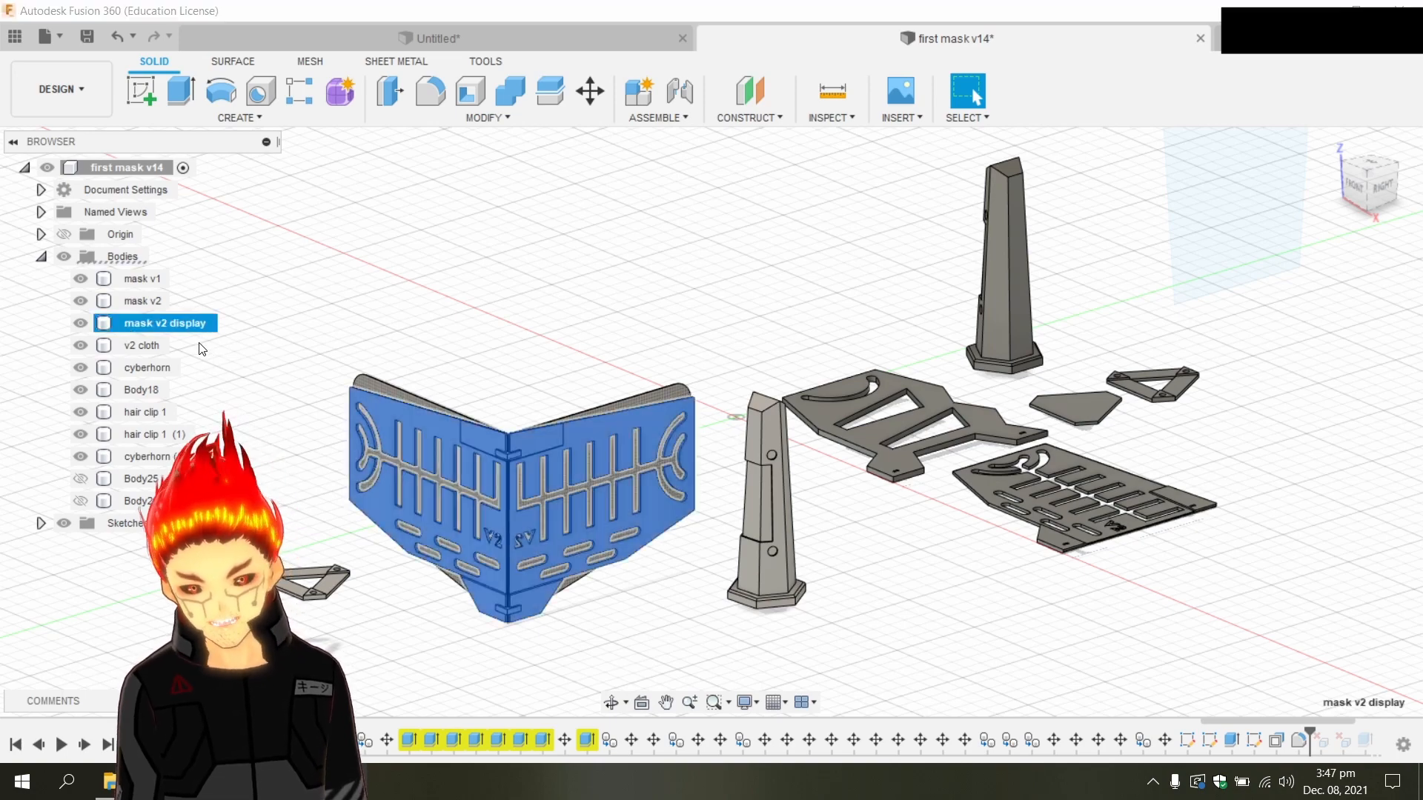
pyautogui.rightClick(181, 326)
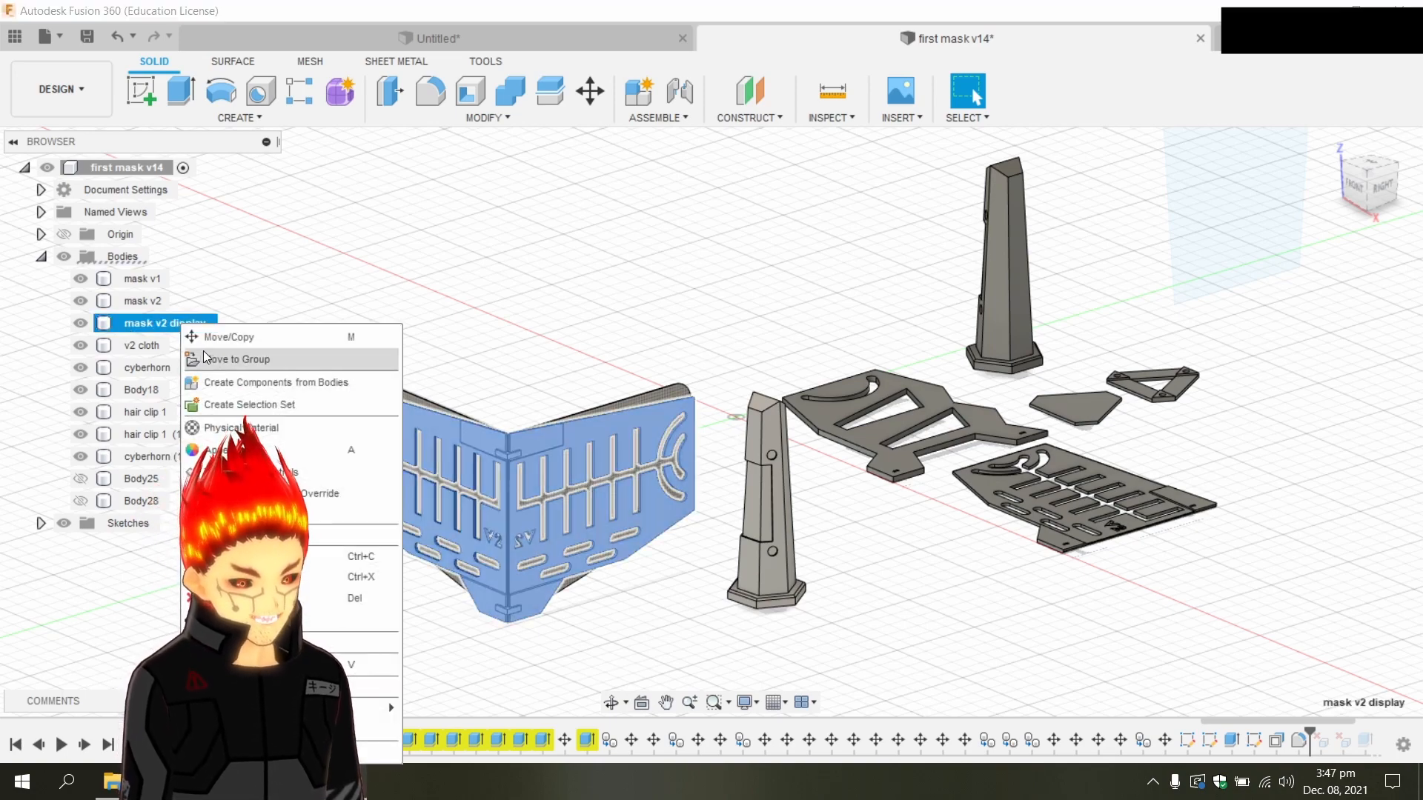
pyautogui.click(310, 535)
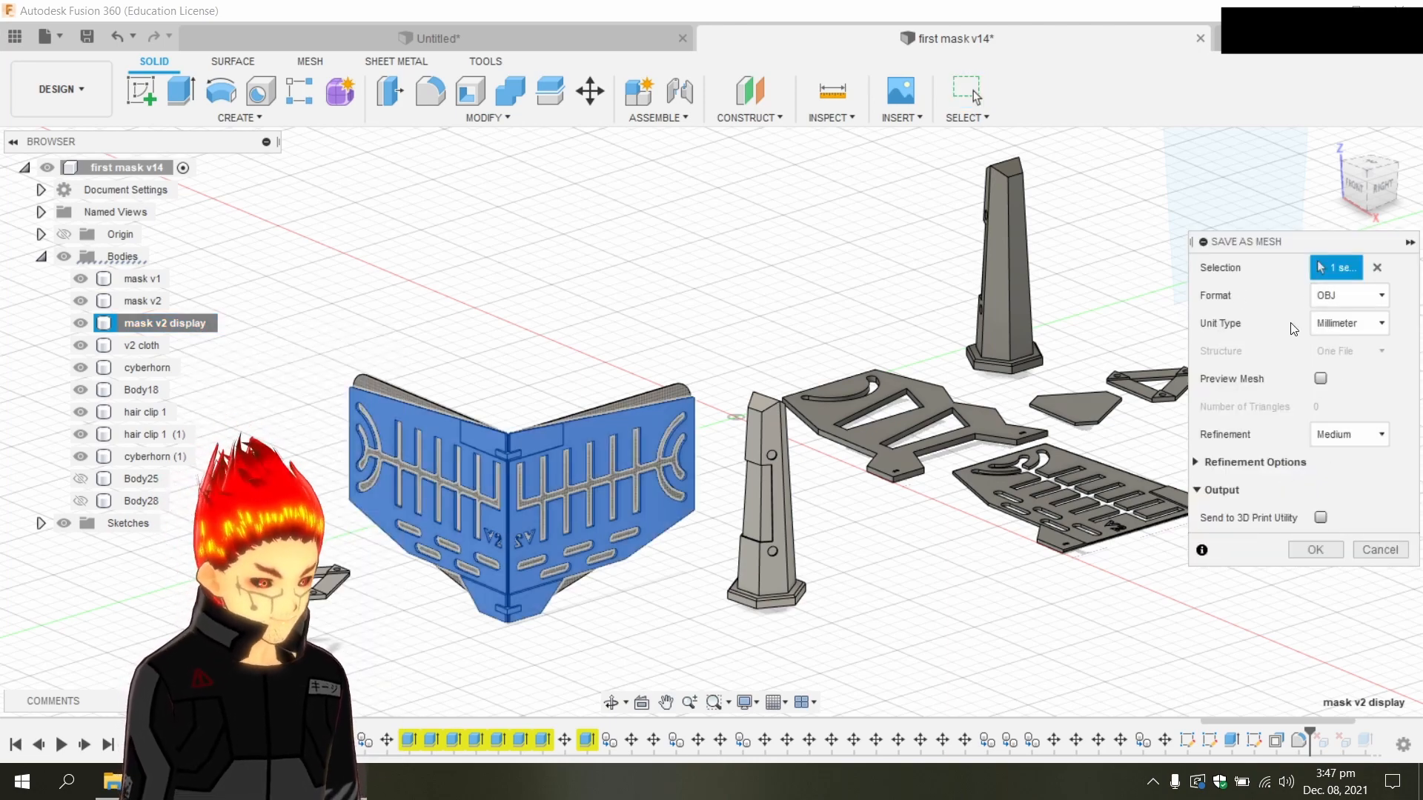
pyautogui.click(1323, 549)
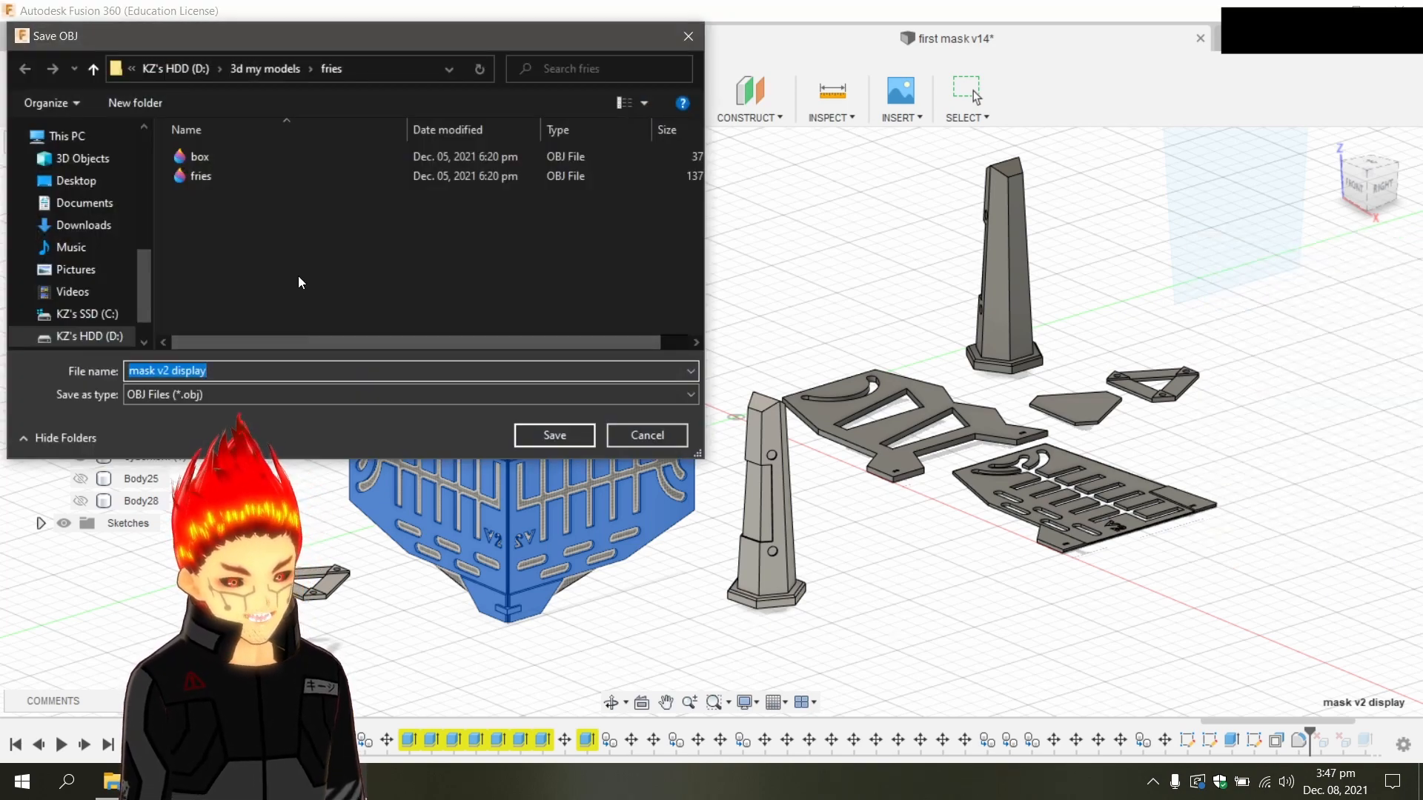
pyautogui.click(641, 443)
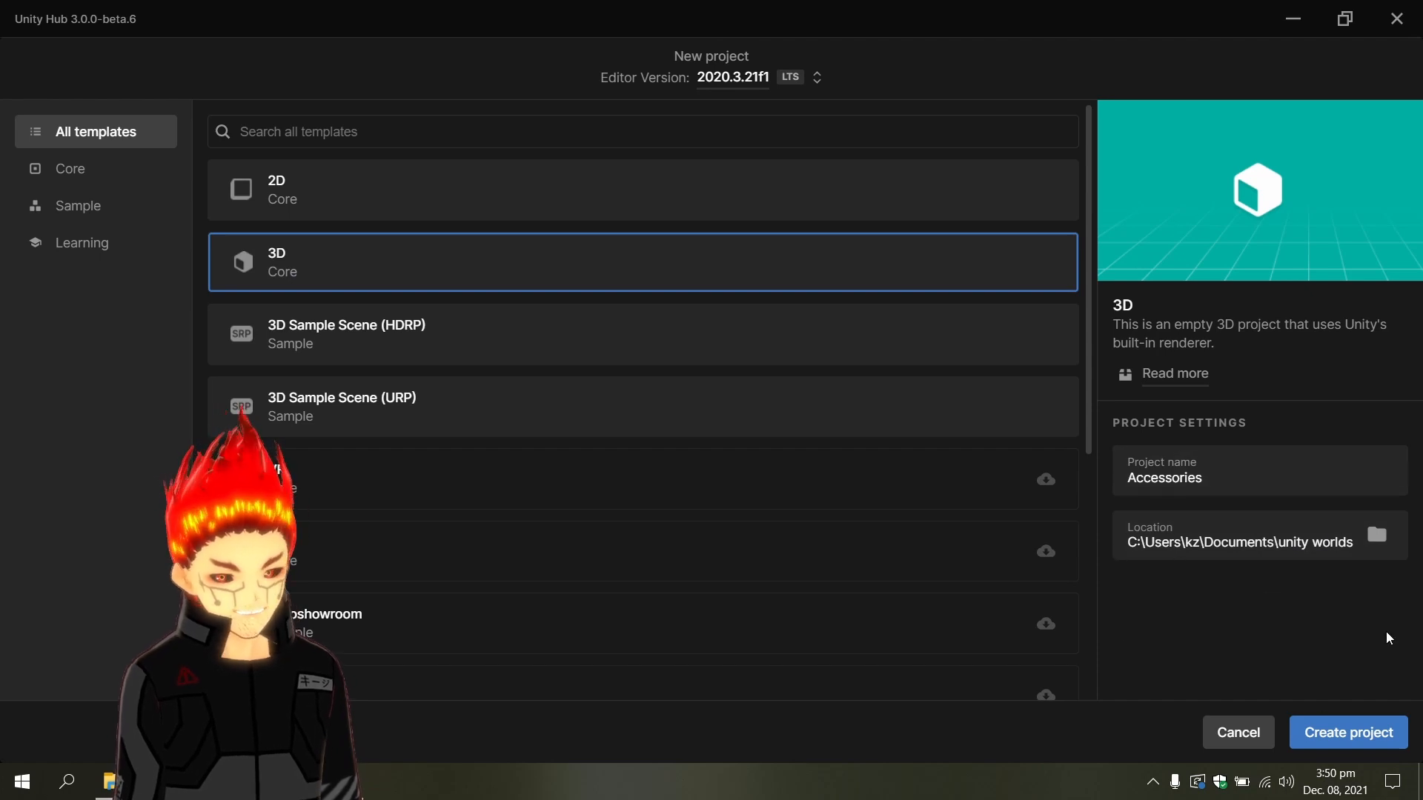
# In Unity Hub, create the Accessories project from the 3D Core template and dismiss the editor update notice.
pyautogui.click(1386, 741)
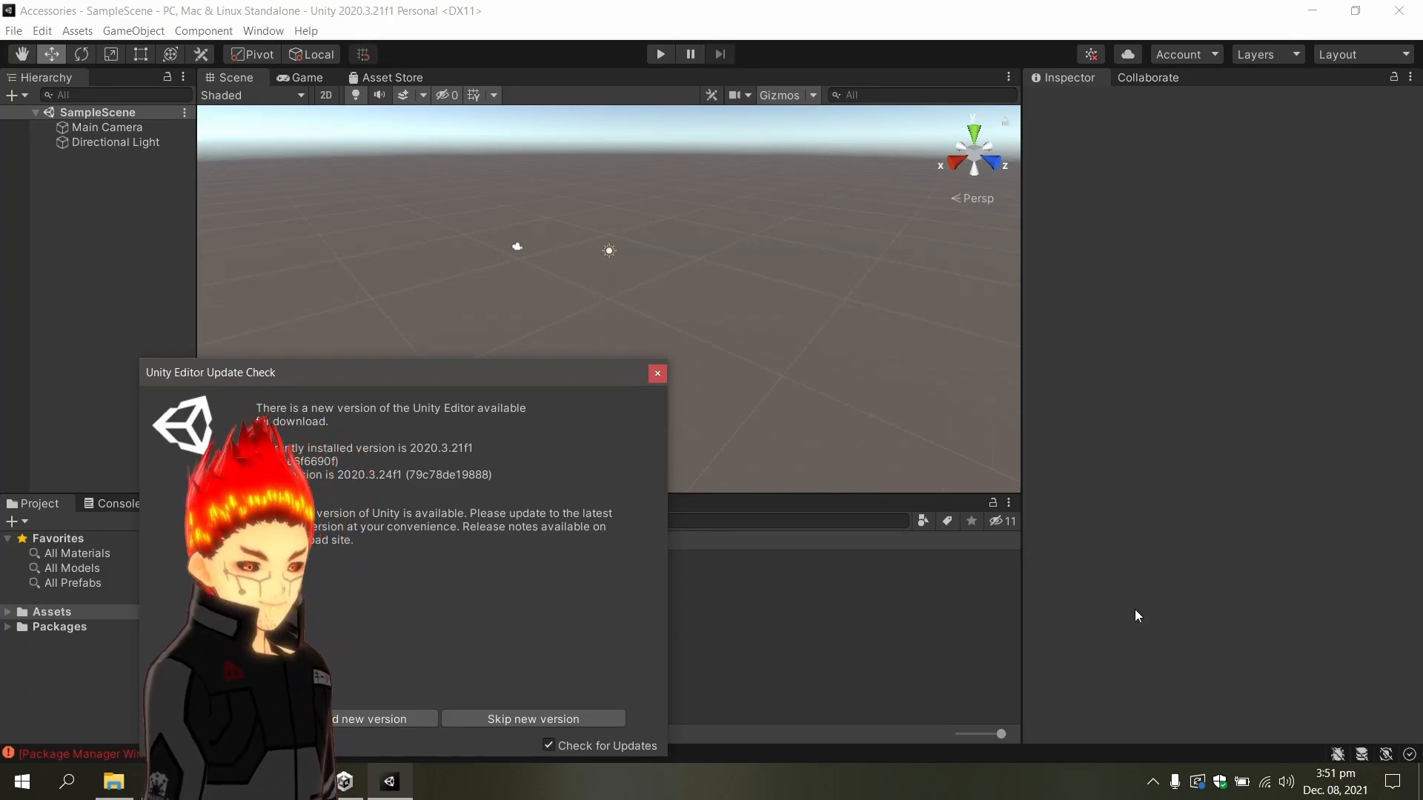
pyautogui.click(657, 375)
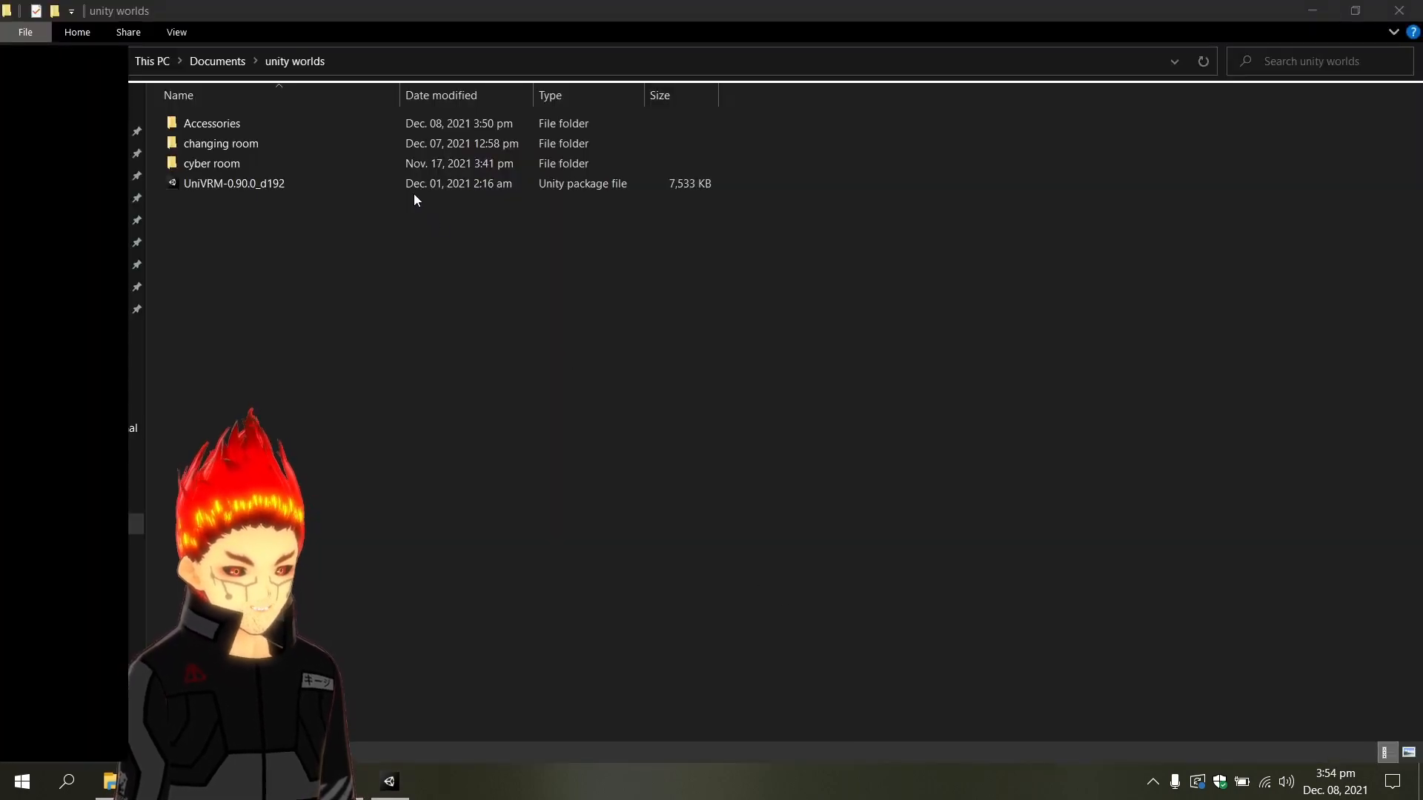
# Import the complete UniVRM-0.90.0_d192 package from the unity worlds folder into the project and accept all recommended project settings.
pyautogui.click(256, 189)
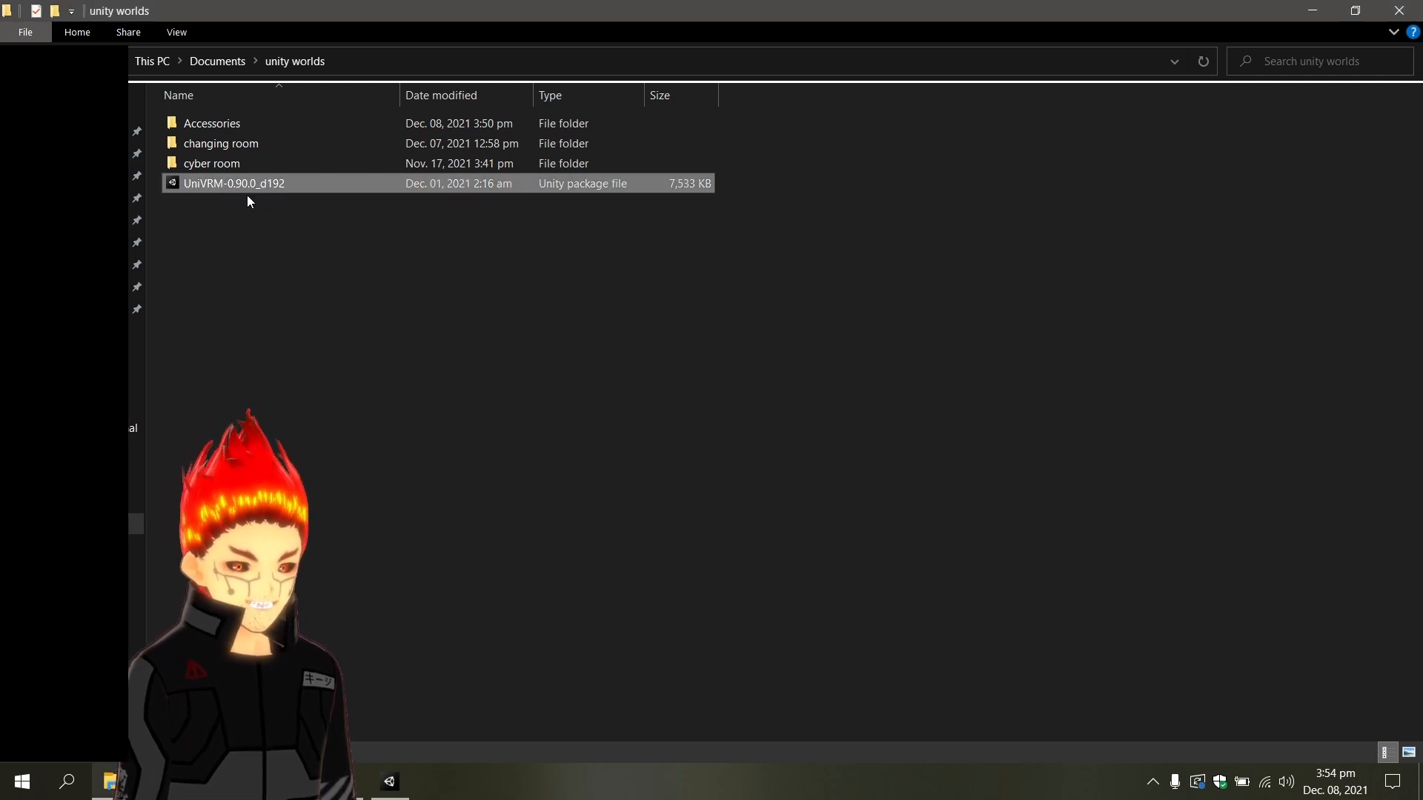
pyautogui.moveTo(247, 191); pyautogui.dragTo(456, 662)
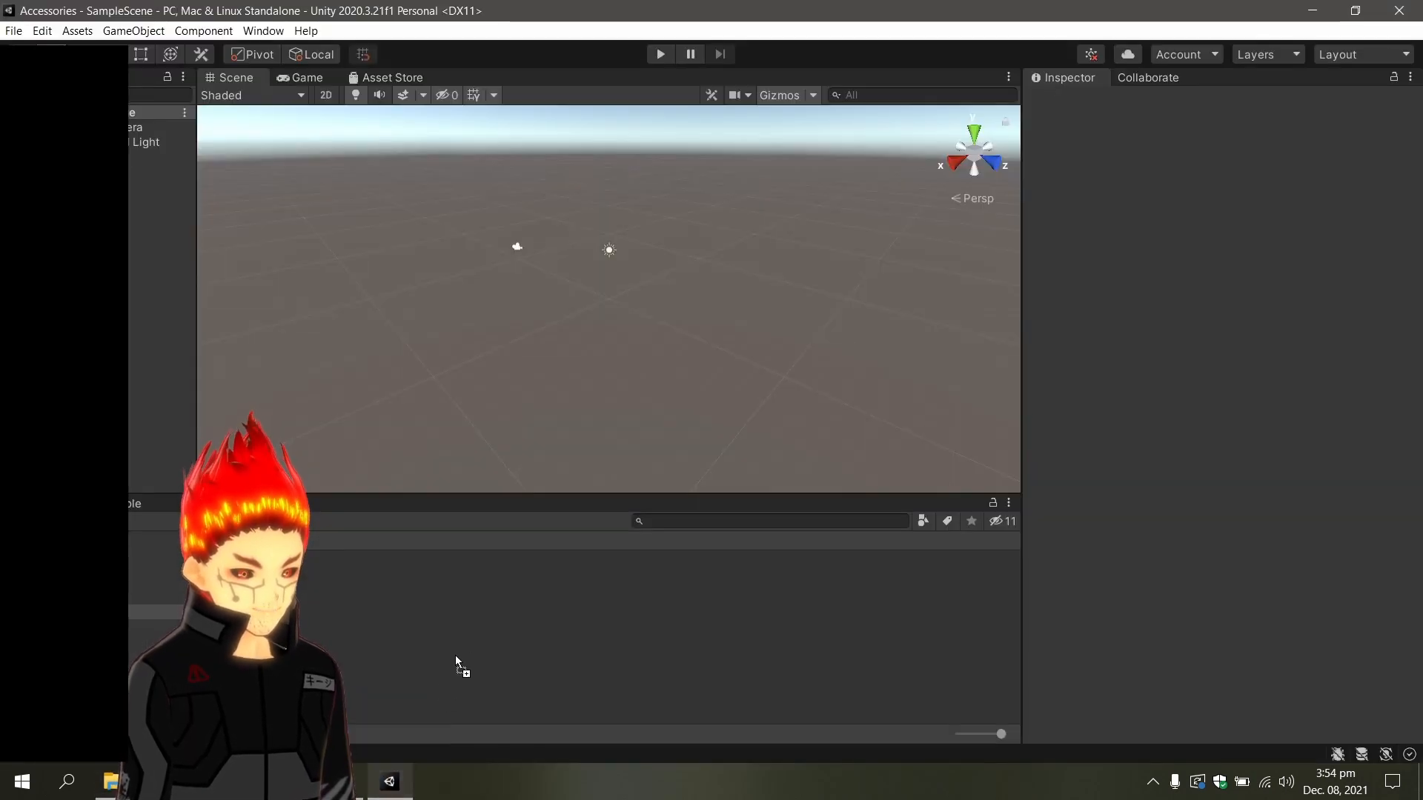
pyautogui.moveTo(481, 615); pyautogui.dragTo(479, 609)
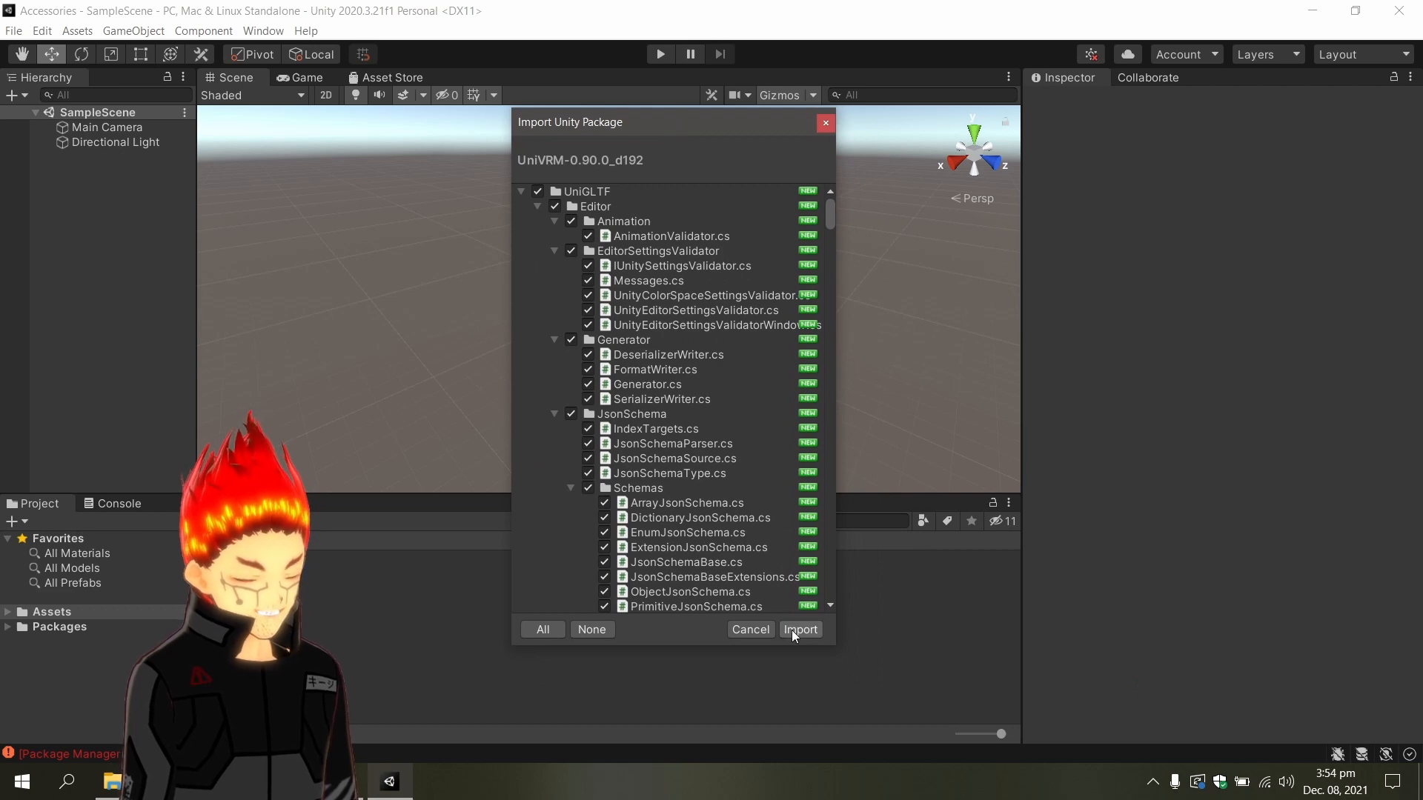
pyautogui.click(798, 629)
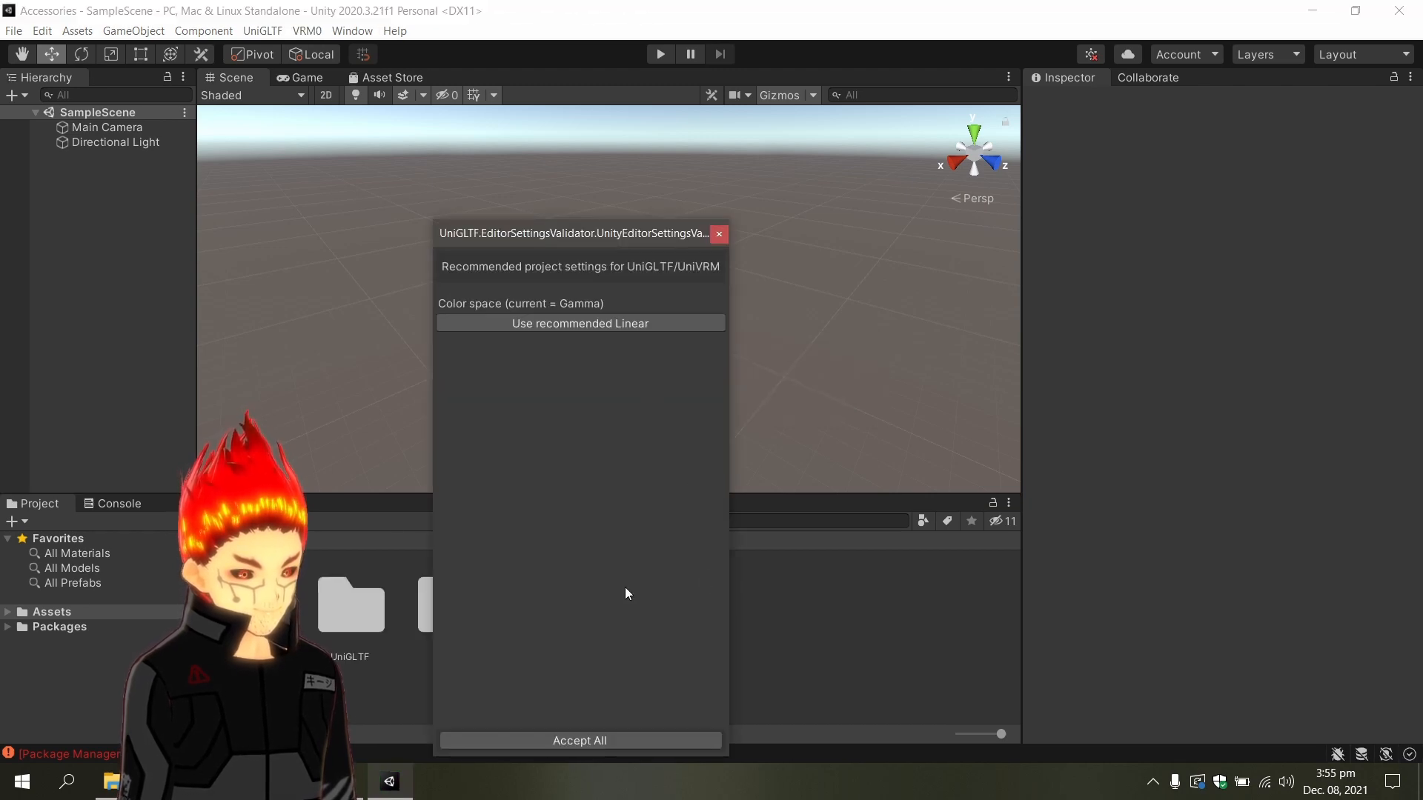
pyautogui.click(581, 740)
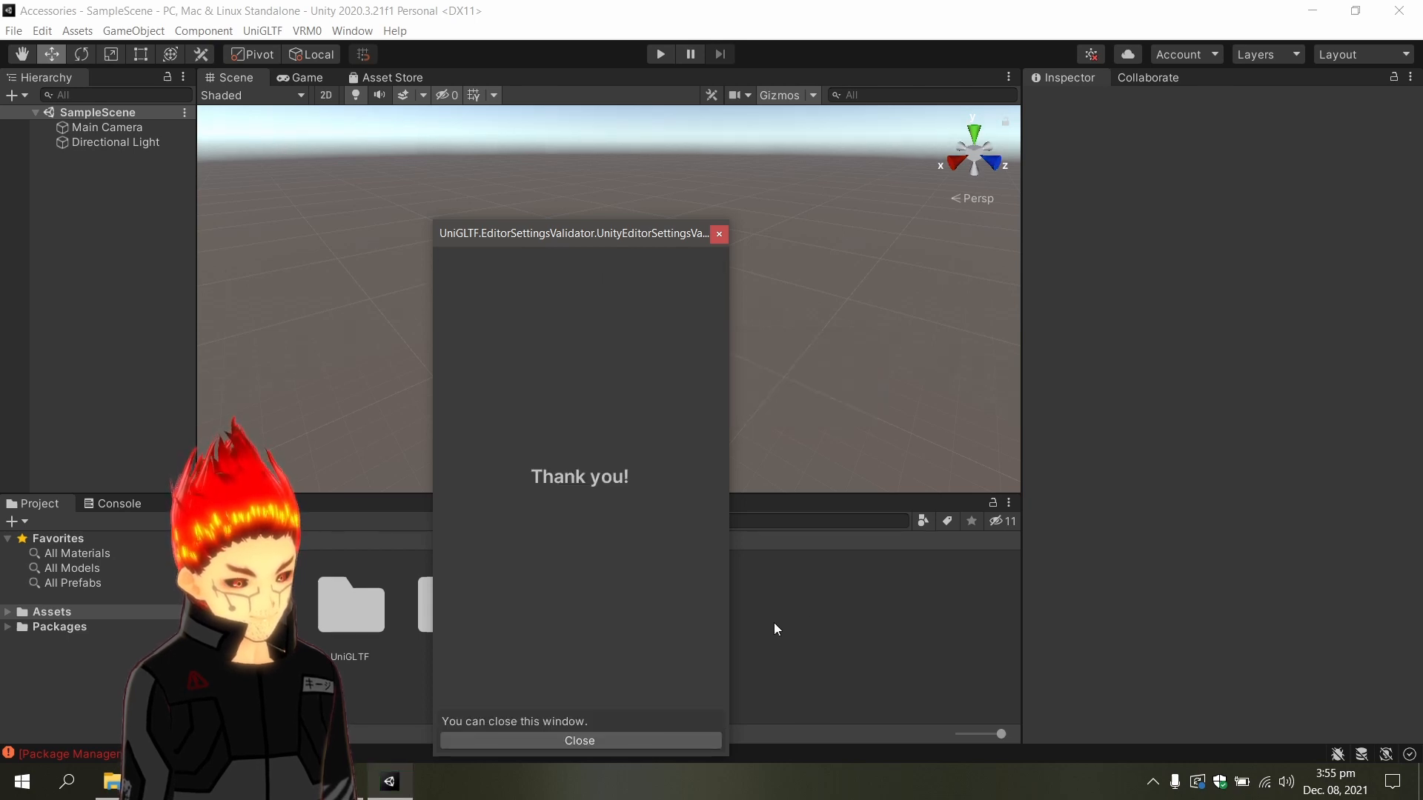
pyautogui.click(588, 742)
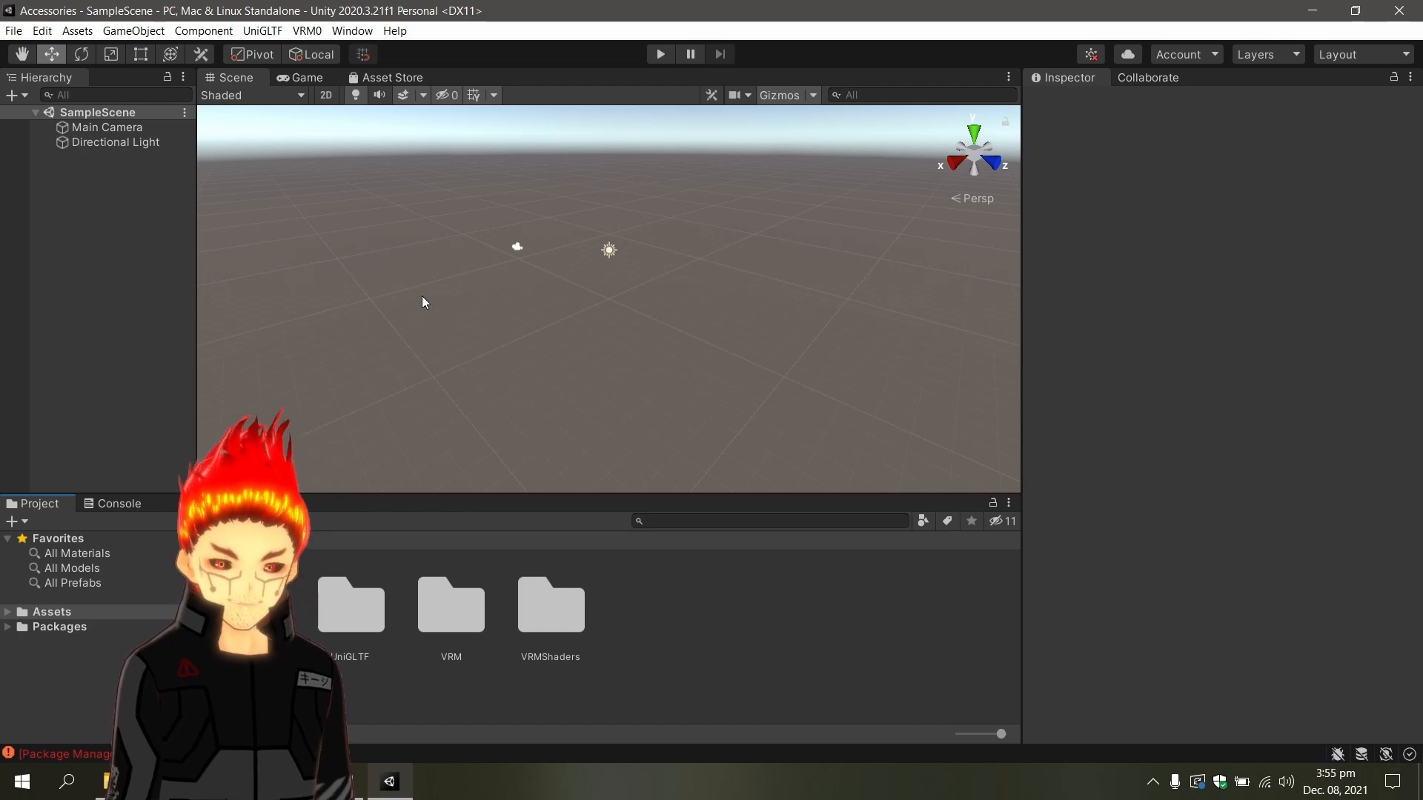
pyautogui.click(305, 36)
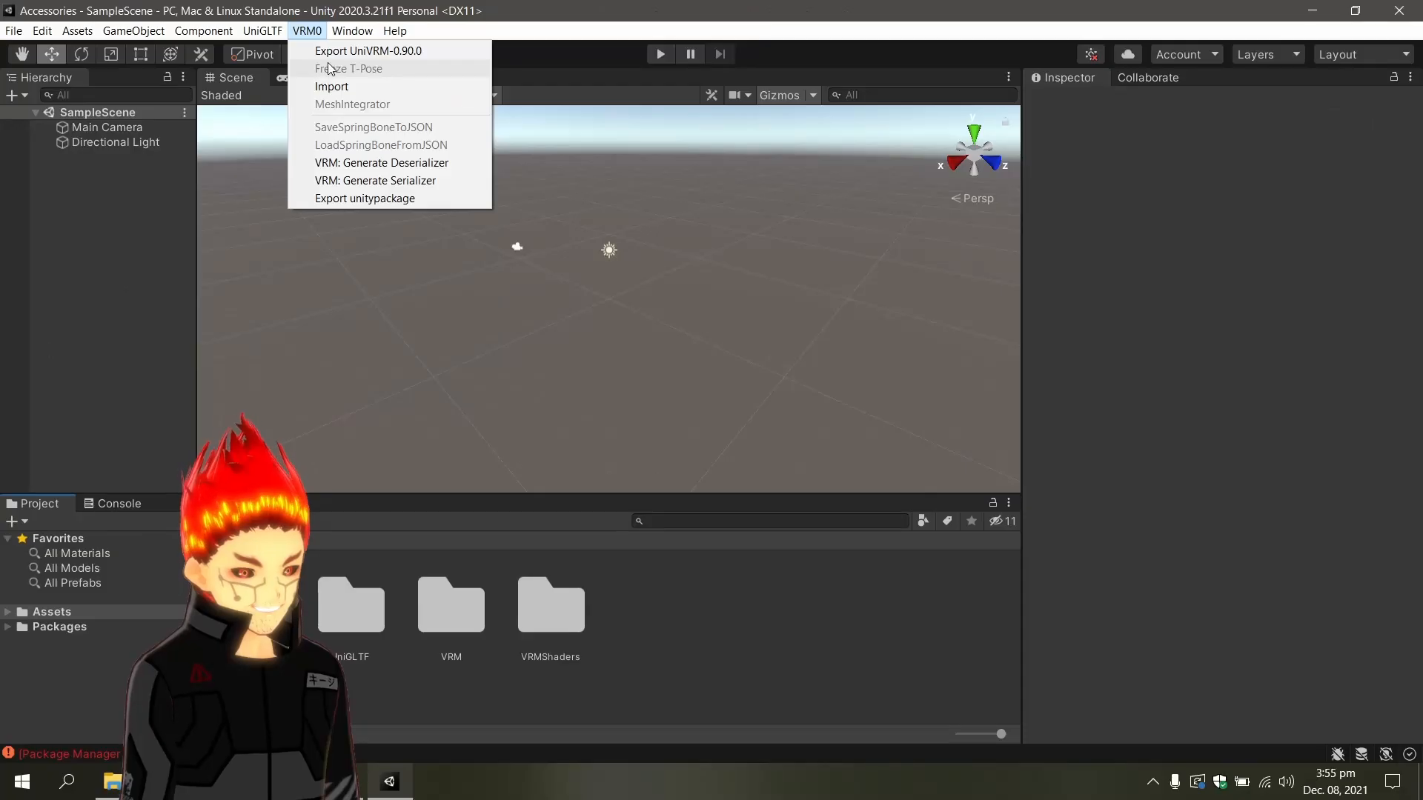
pyautogui.click(482, 120)
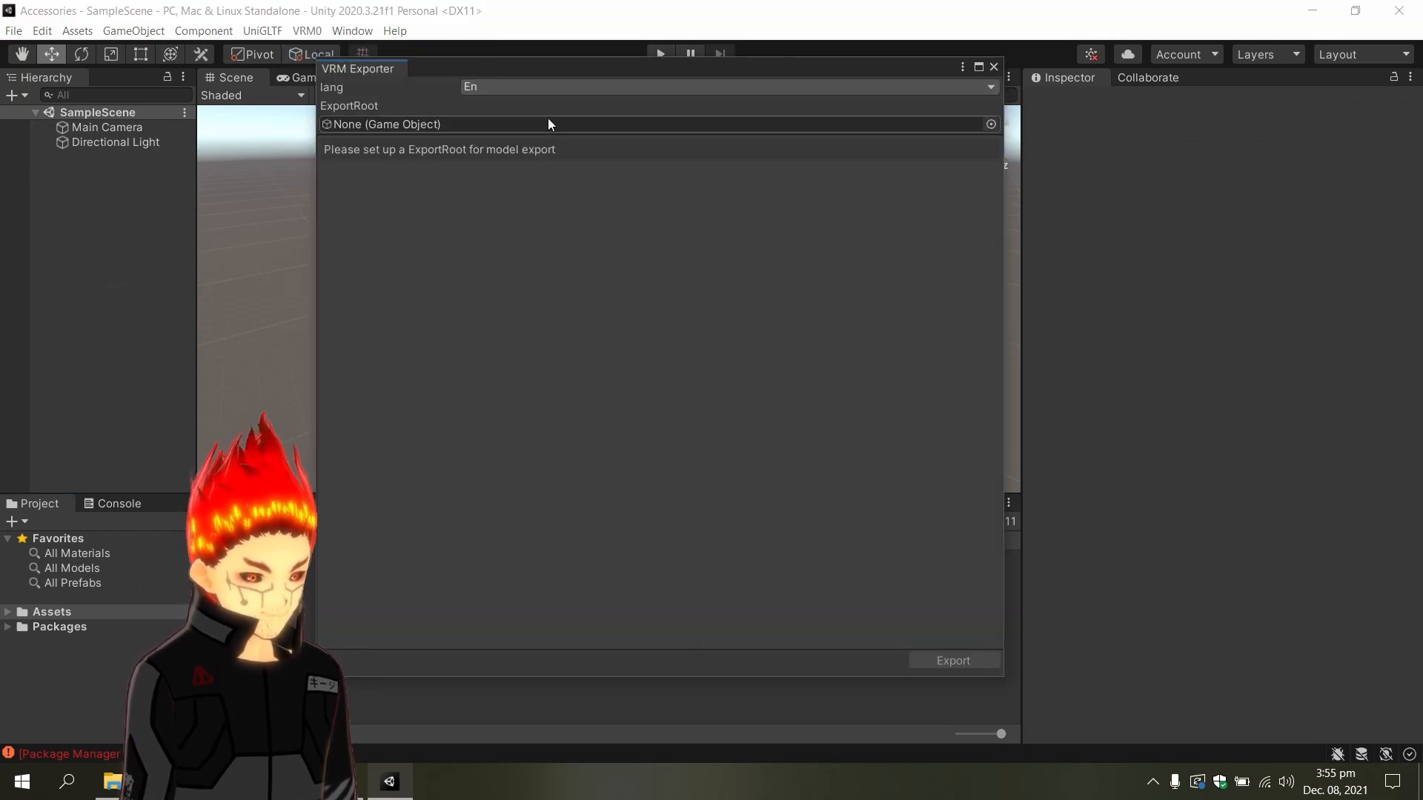
pyautogui.click(994, 67)
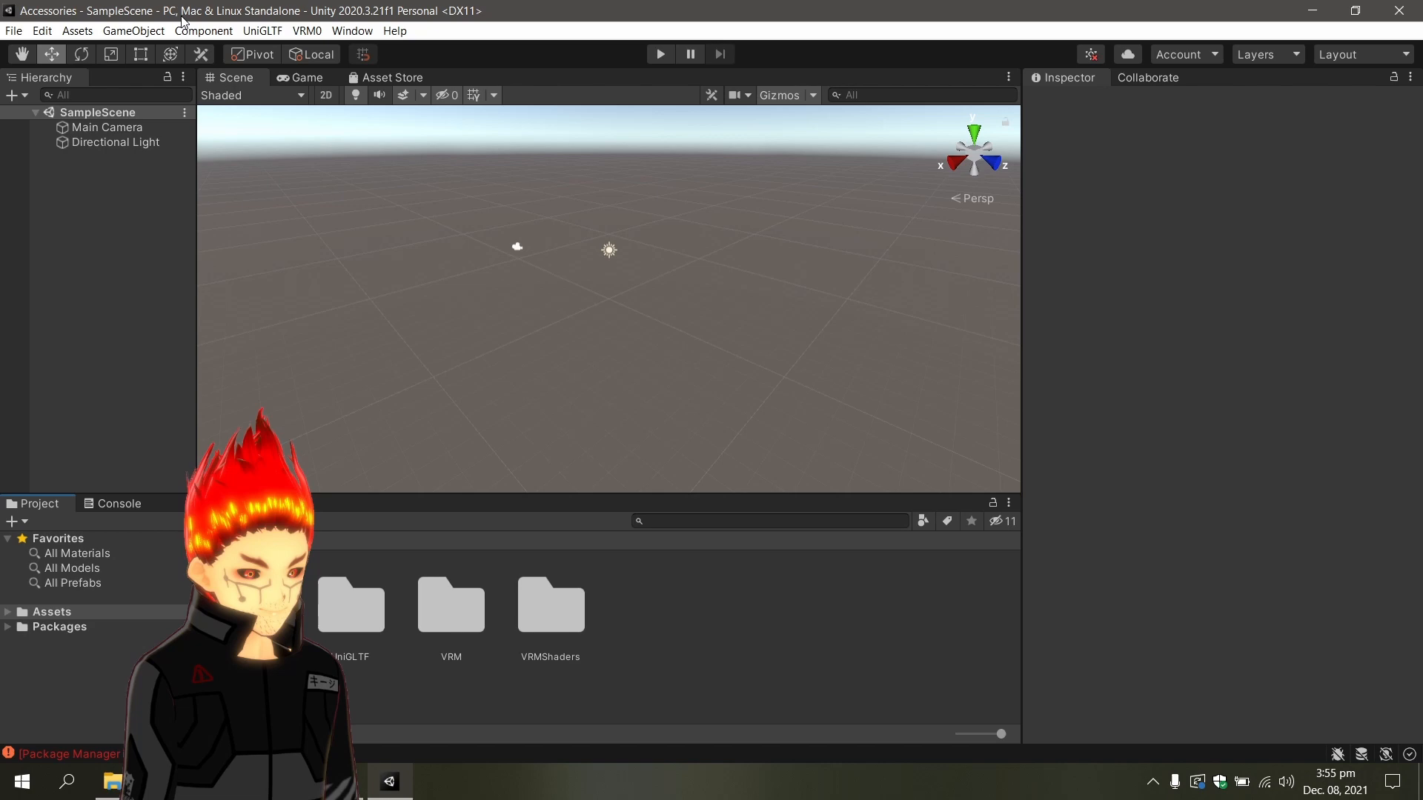
# Import the heir test 4 with teeth VRM avatar into the project assets and review its VRM Meta properties.
pyautogui.click(307, 30)
pyautogui.click(315, 87)
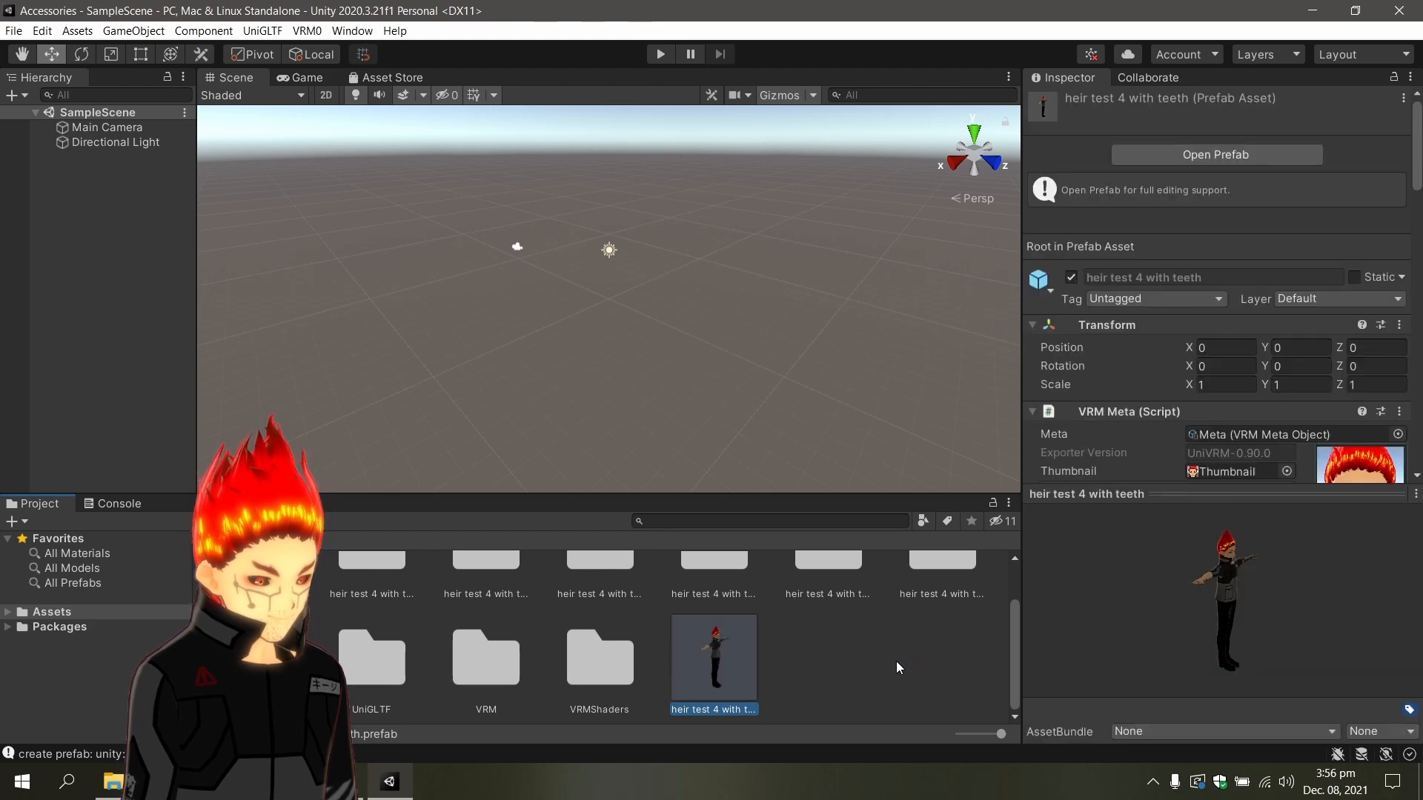
pyautogui.scroll(-10, 1345, 449)
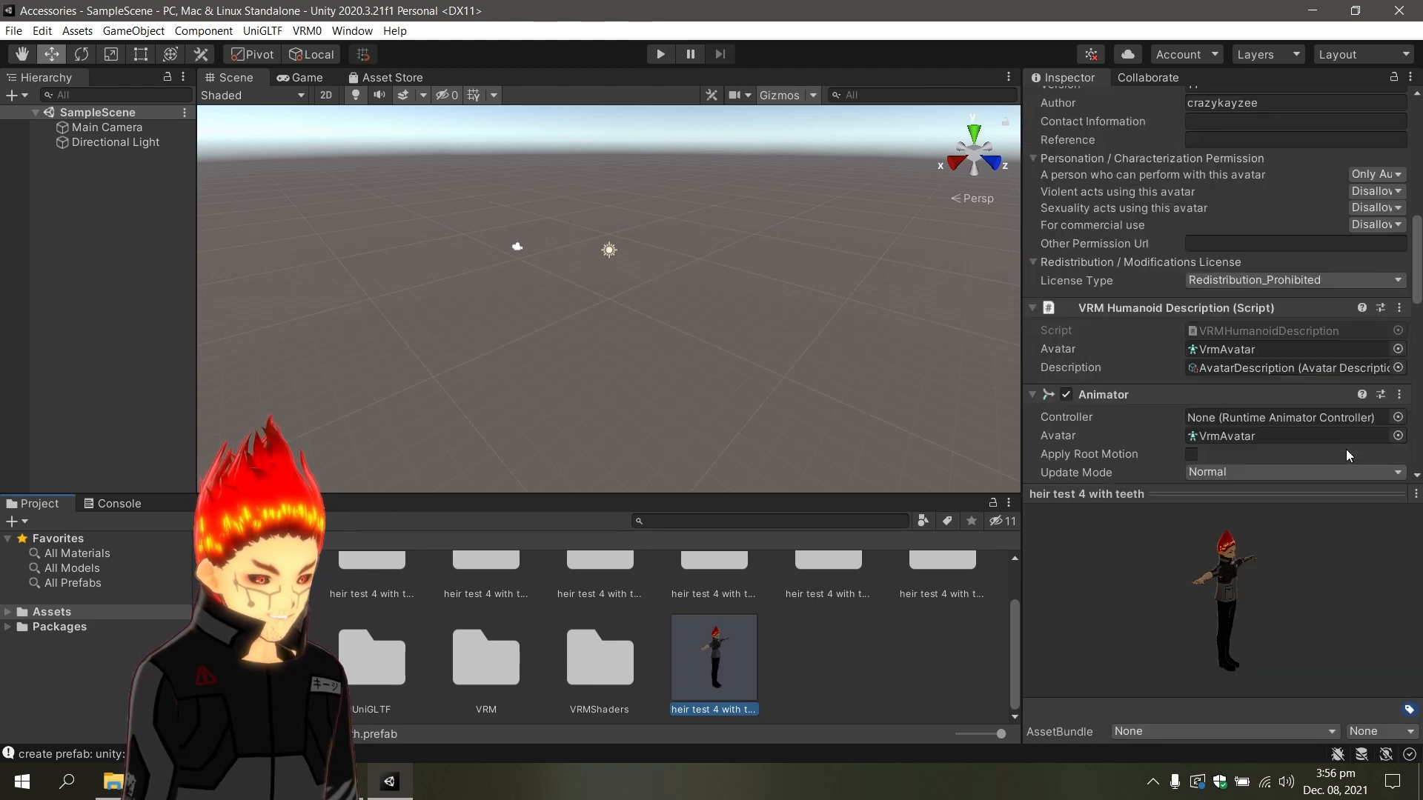
pyautogui.scroll(7, 1328, 443)
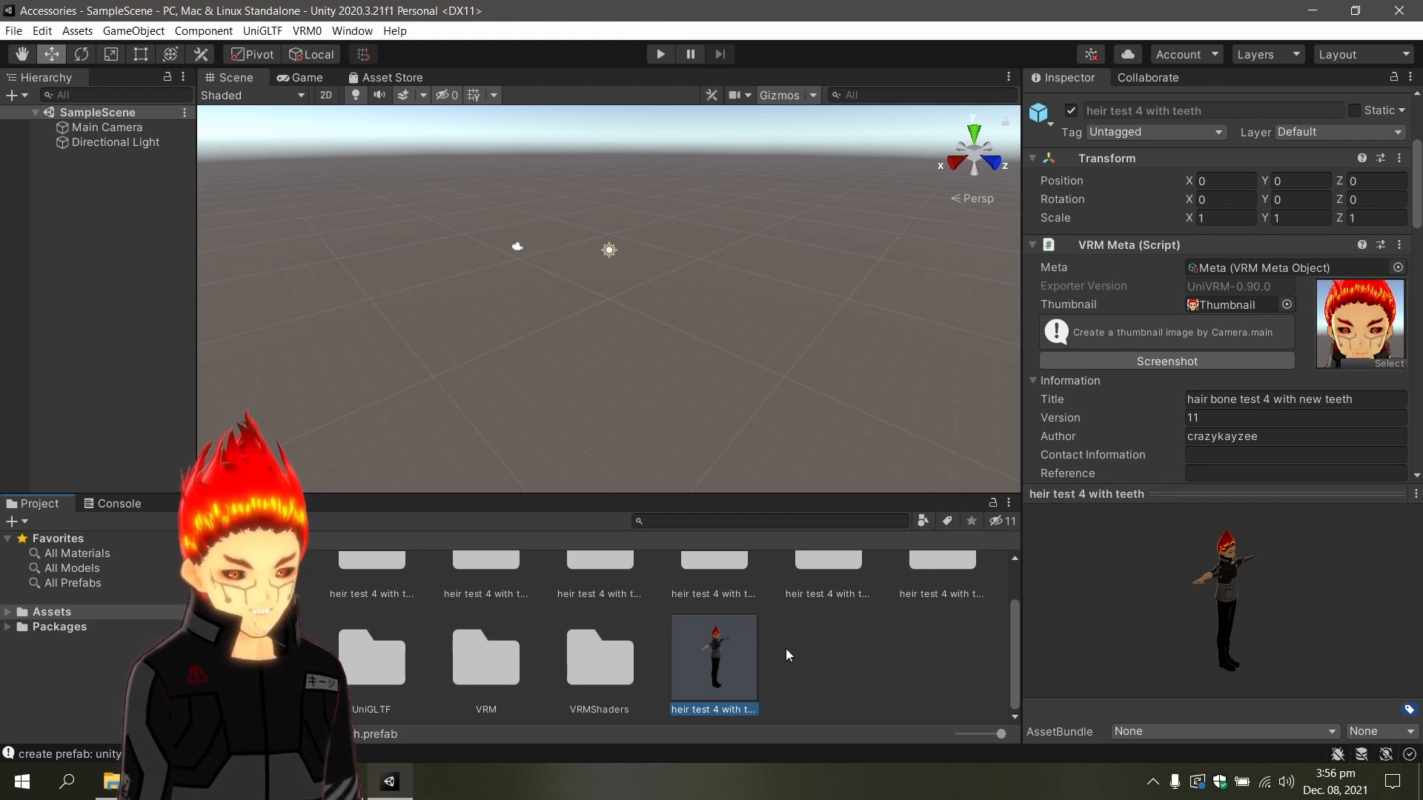
# Add the heir test 4 with teeth prefab to SampleScene.
pyautogui.moveTo(713, 655); pyautogui.dragTo(91, 252)
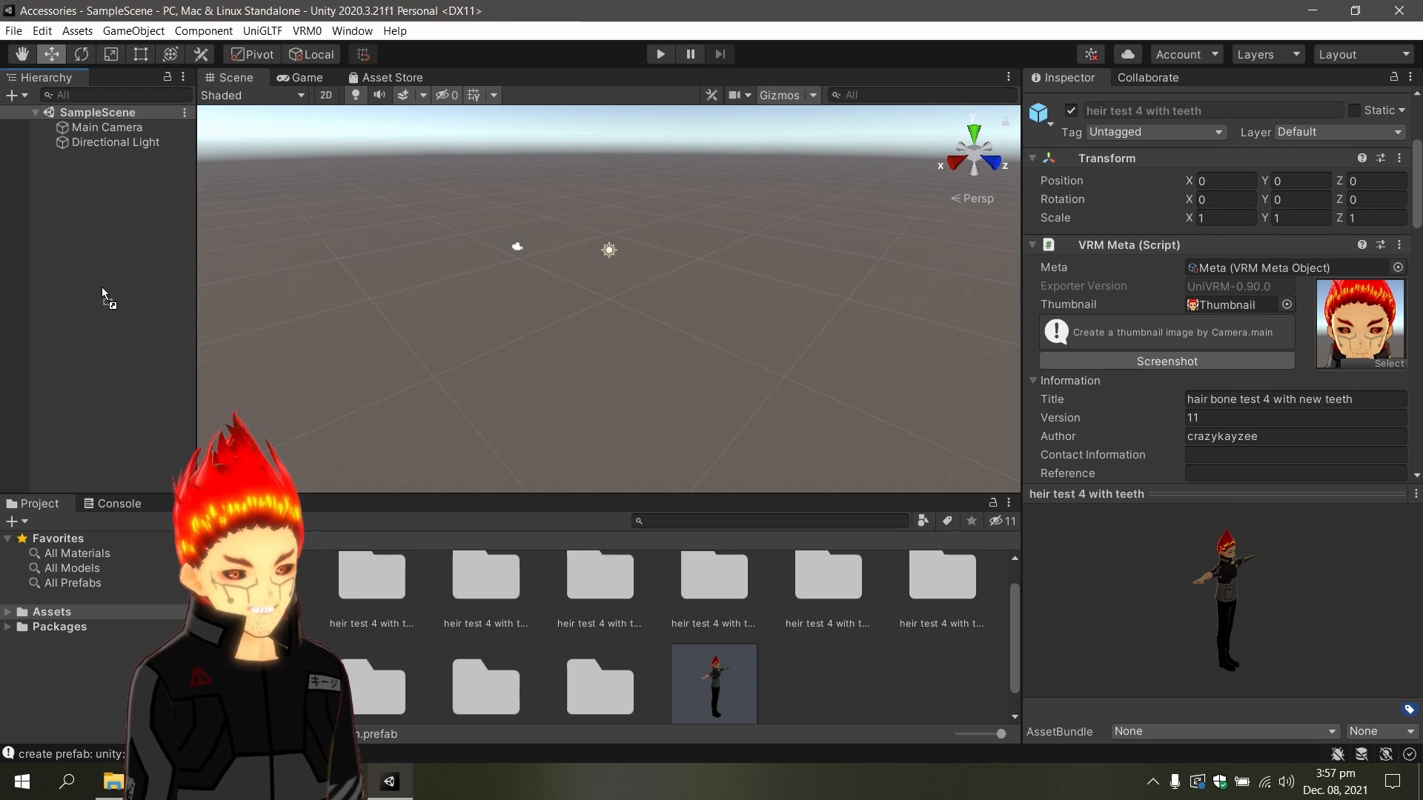
pyautogui.scroll(5, 816, 282)
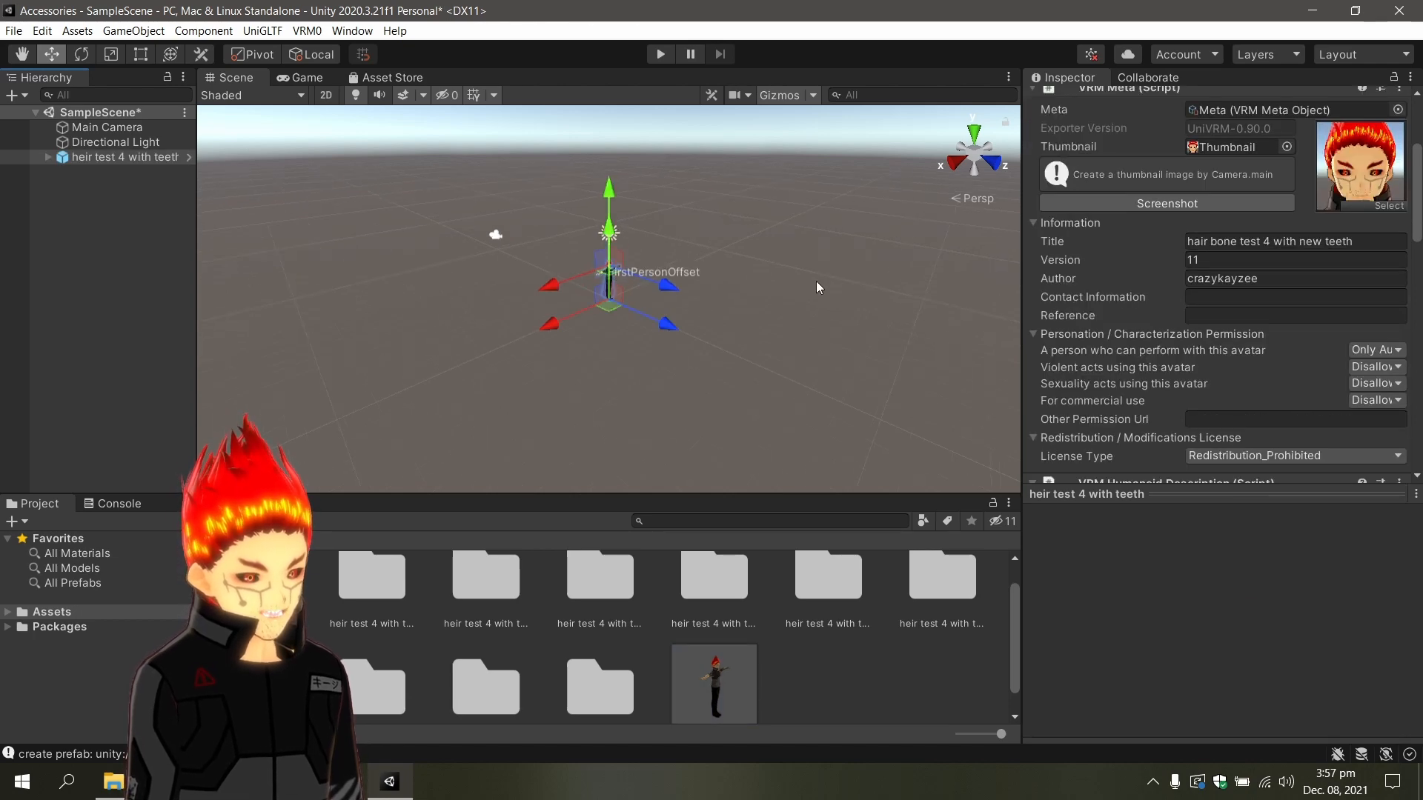
# Examine the placed avatar up close in the scene together with its Transform values, and clear the selection.
pyautogui.scroll(4, 779, 308)
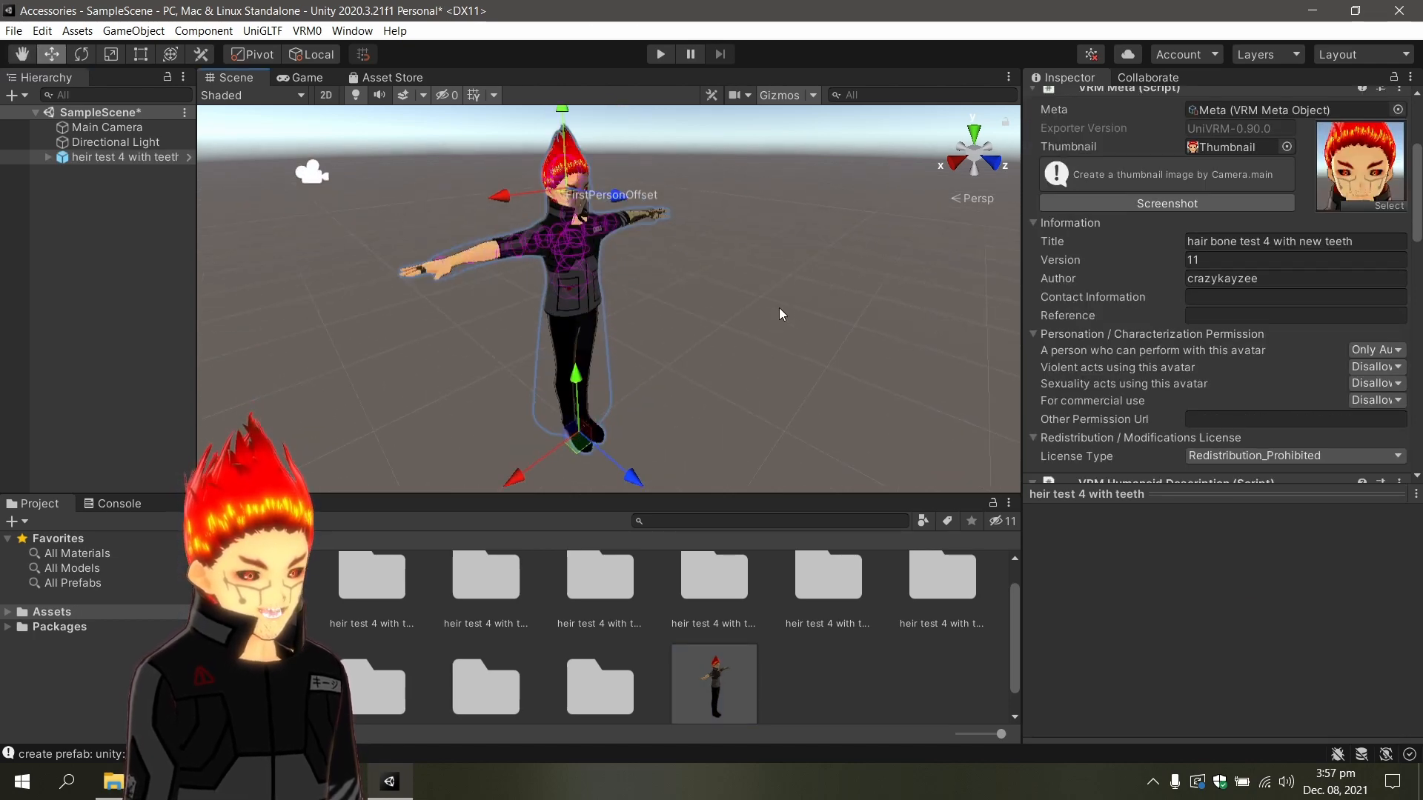
pyautogui.scroll(-2, 758, 310)
pyautogui.scroll(4, 1301, 362)
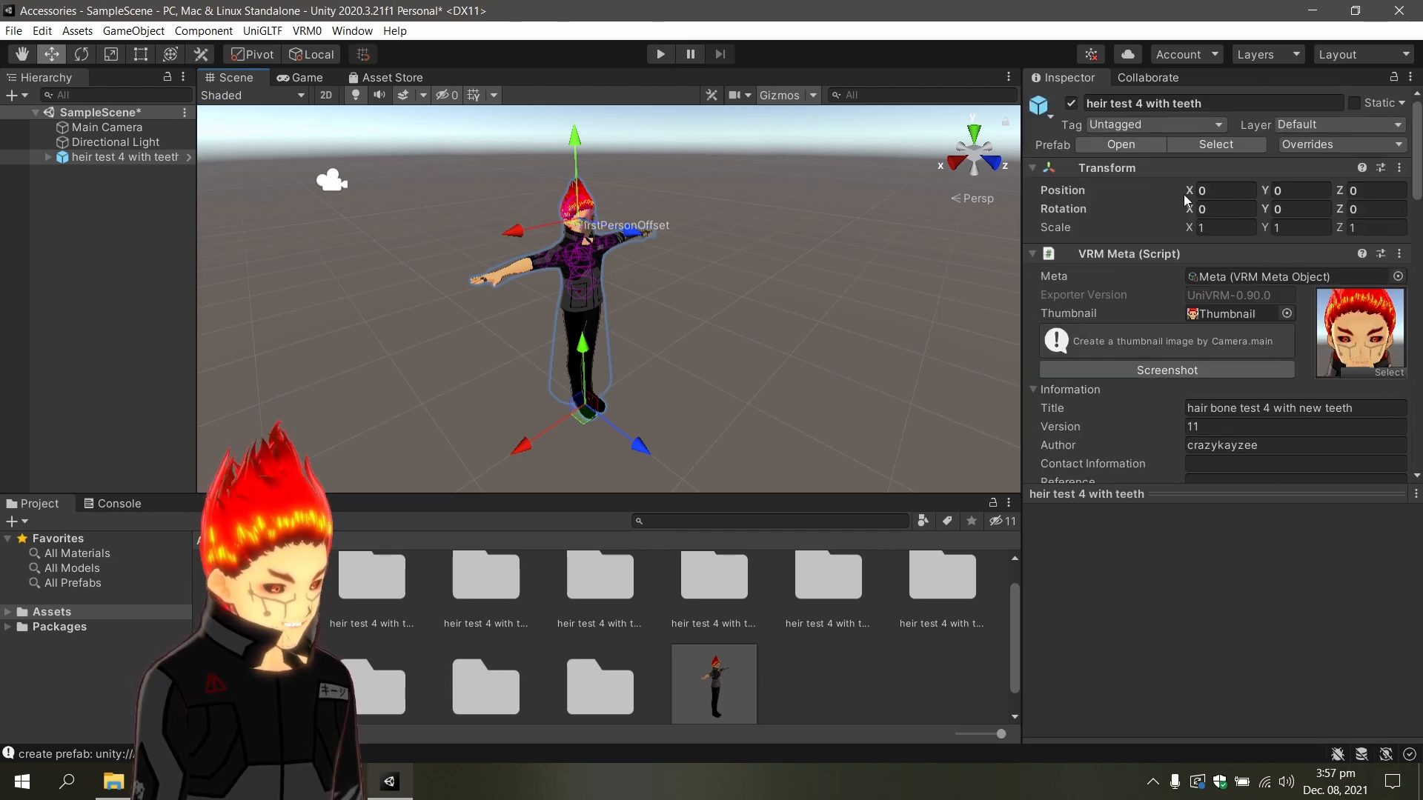
pyautogui.click(816, 329)
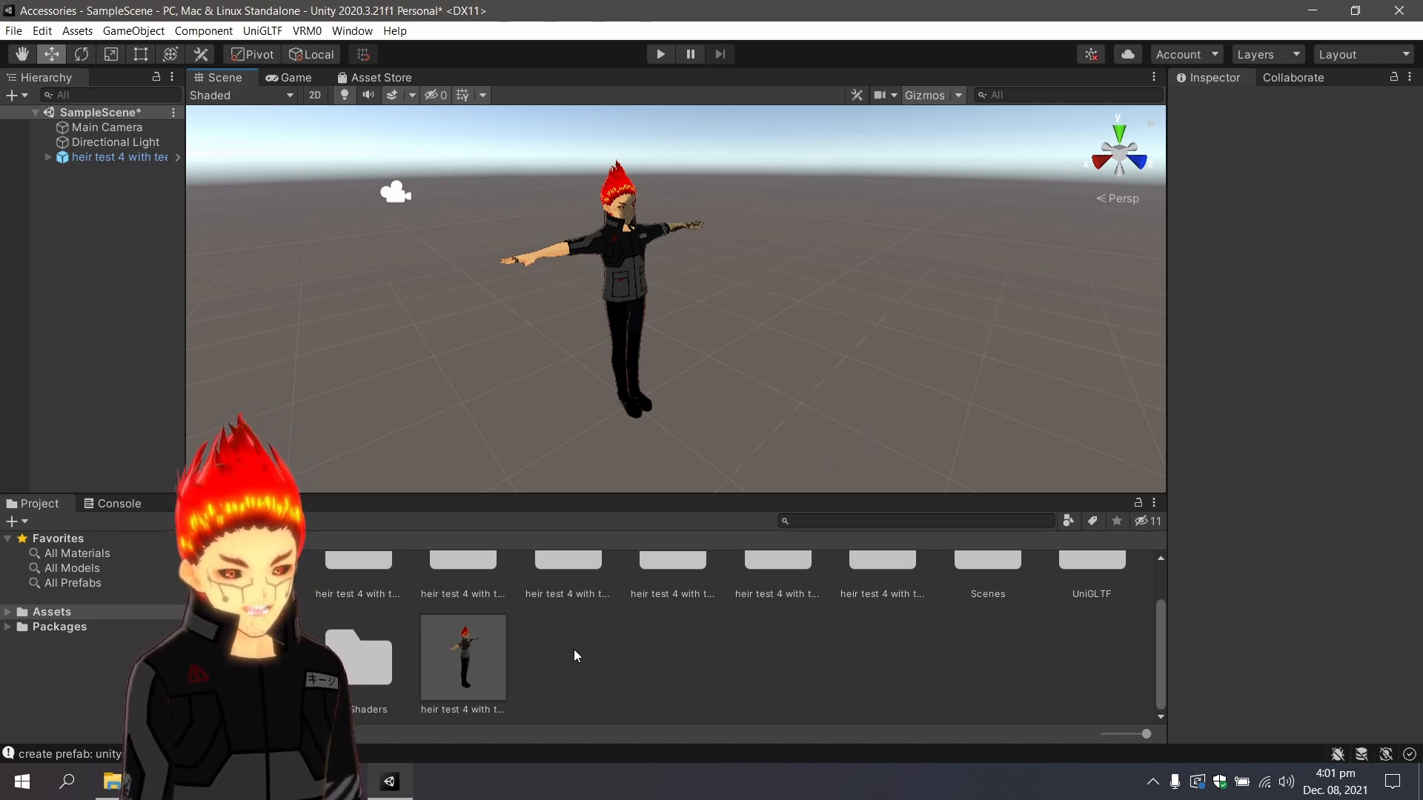
# Import the mask v2 for unity OBJ model into the project's Assets folder and select it.
pyautogui.hotkey('alt', 'Tab')
pyautogui.moveTo(1239, 182); pyautogui.dragTo(639, 693)
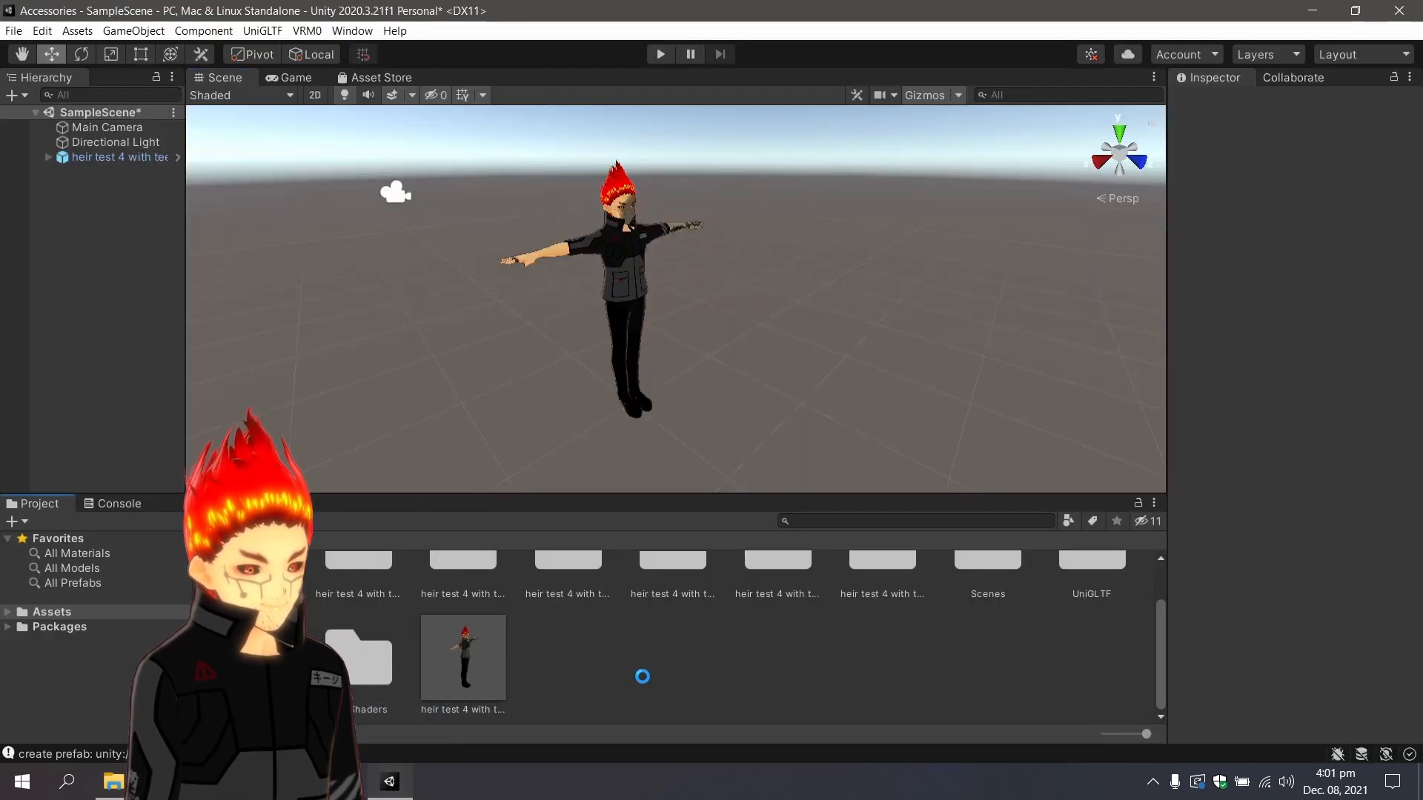
pyautogui.click(606, 689)
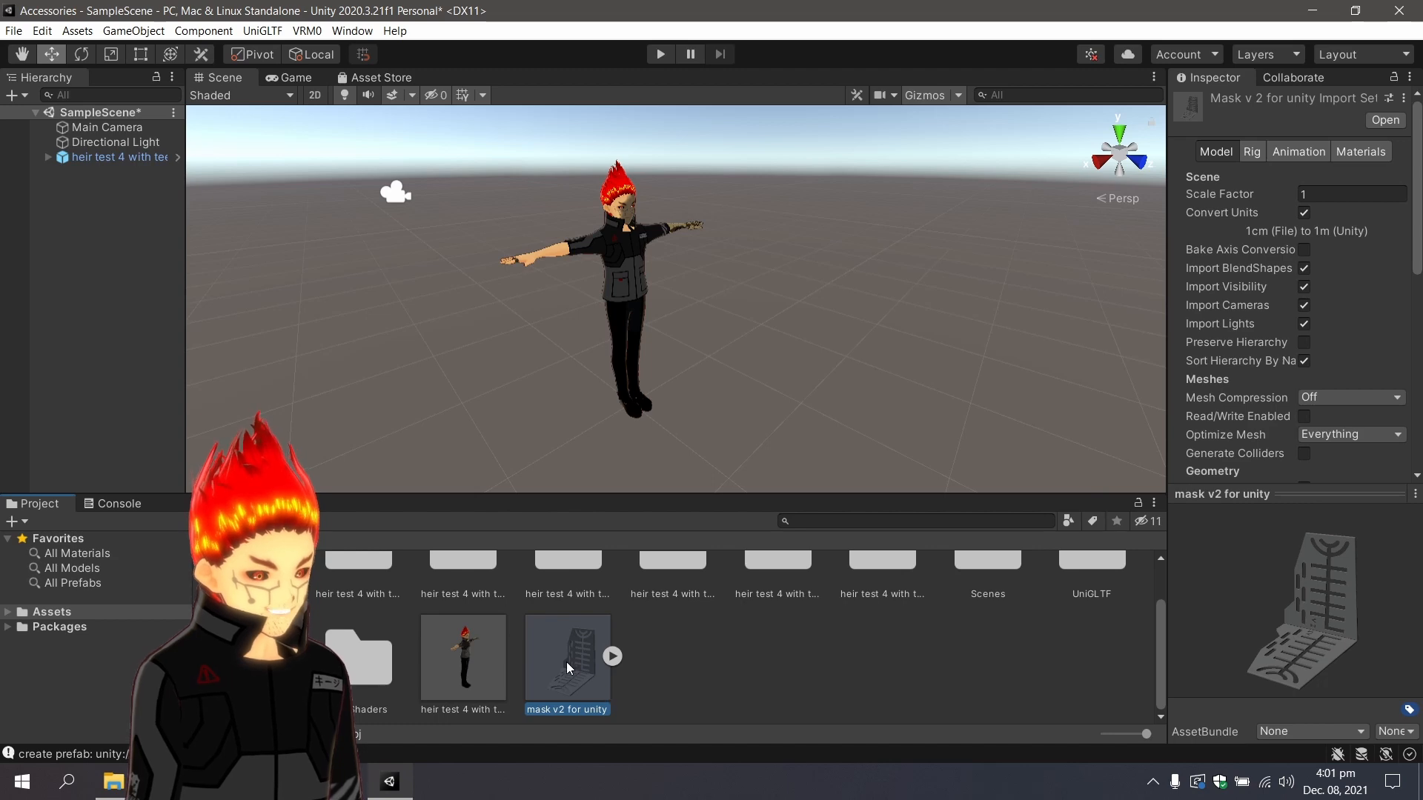
# Set the mask model's import Scale Factor to 0.001, apply the import settings, and add the mask to SampleScene.
pyautogui.click(1347, 194)
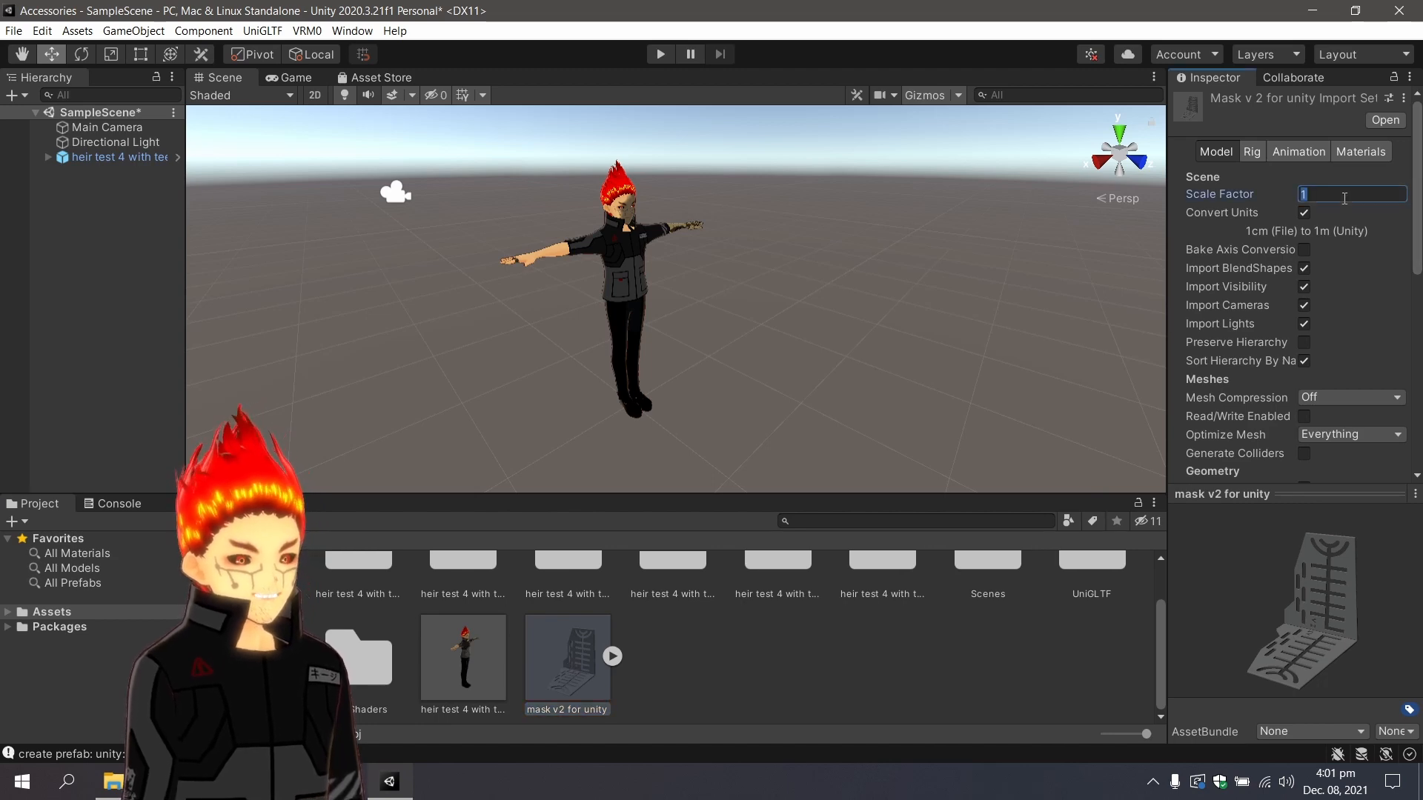
pyautogui.write('0.00')
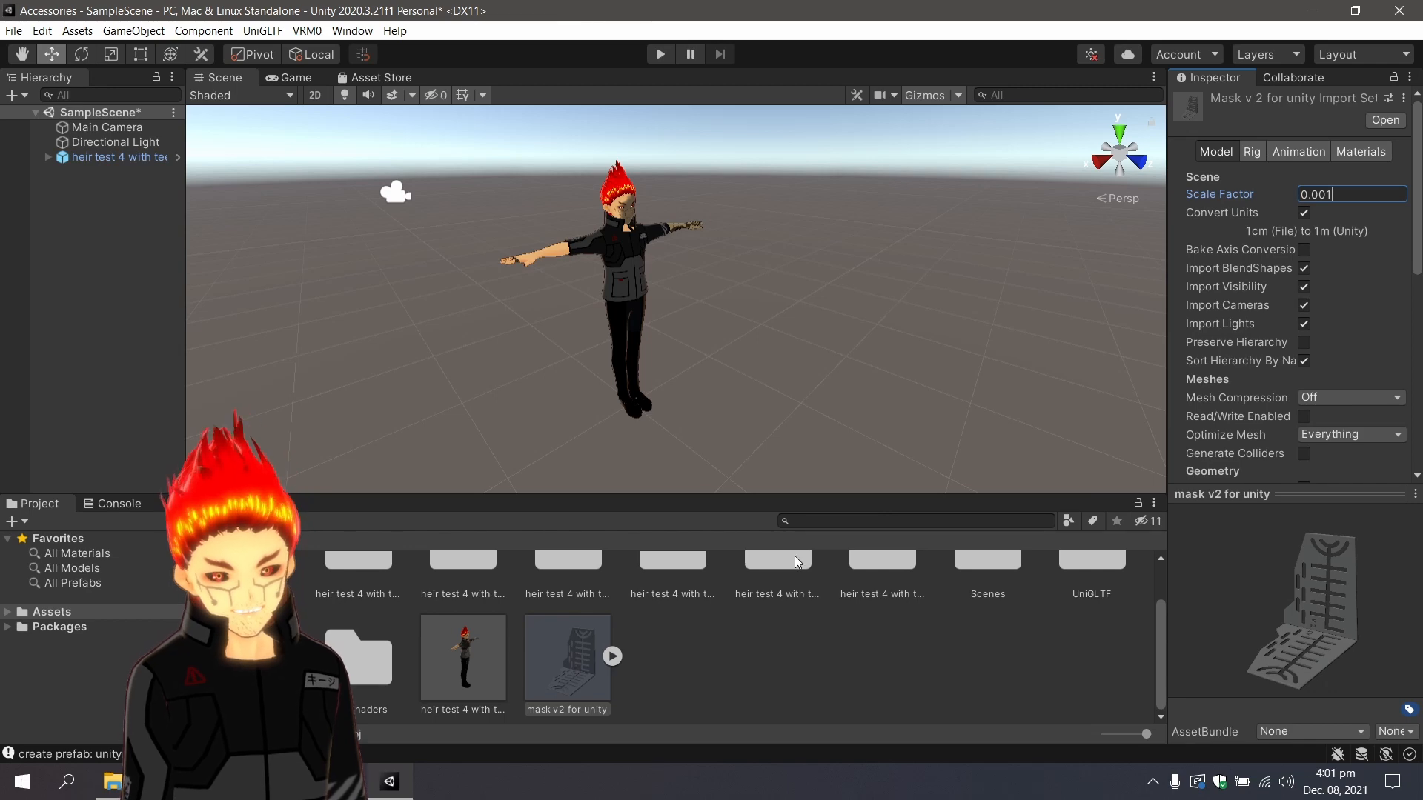
pyautogui.moveTo(568, 659); pyautogui.dragTo(110, 320)
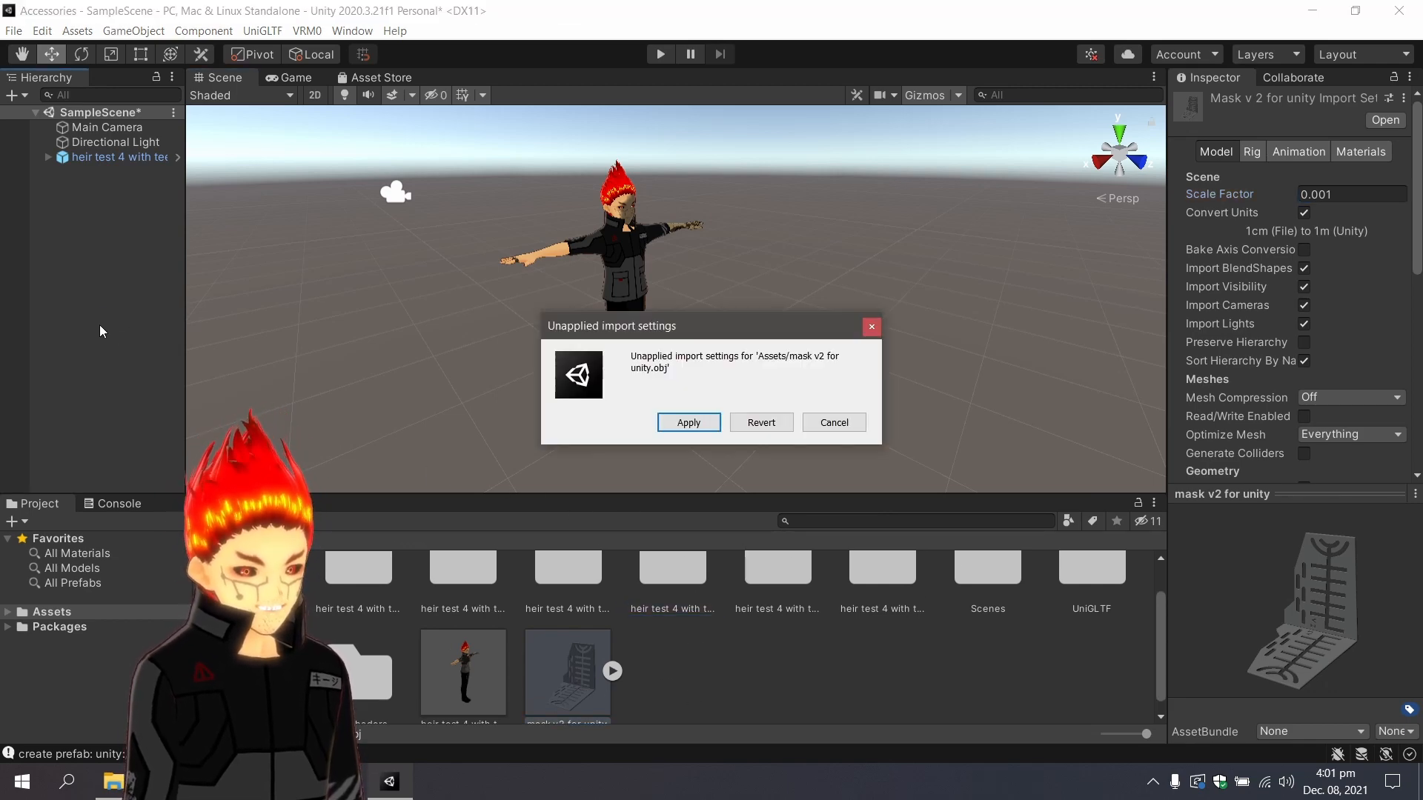
pyautogui.click(689, 423)
# Move the mask up and in front of the avatar, to about Y 1.715 and Z 0.432.
pyautogui.moveTo(623, 348); pyautogui.dragTo(732, 194)
pyautogui.keyDown('alt'); pyautogui.moveTo(793, 318); pyautogui.dragTo(852, 365); pyautogui.keyUp('alt')
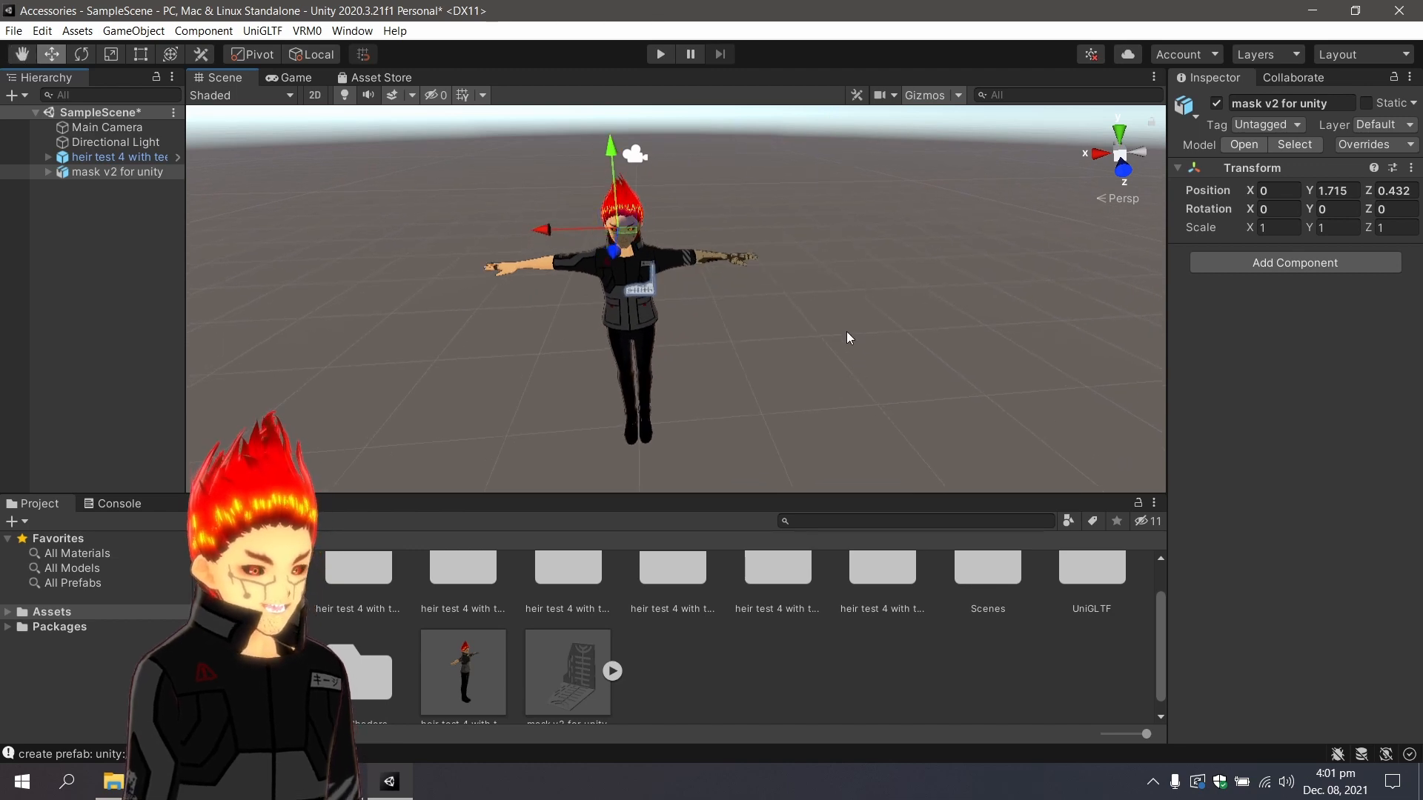
pyautogui.scroll(5, 846, 332)
pyautogui.moveTo(846, 336); pyautogui.dragTo(888, 363, button='middle')
pyautogui.scroll(-3, 888, 363)
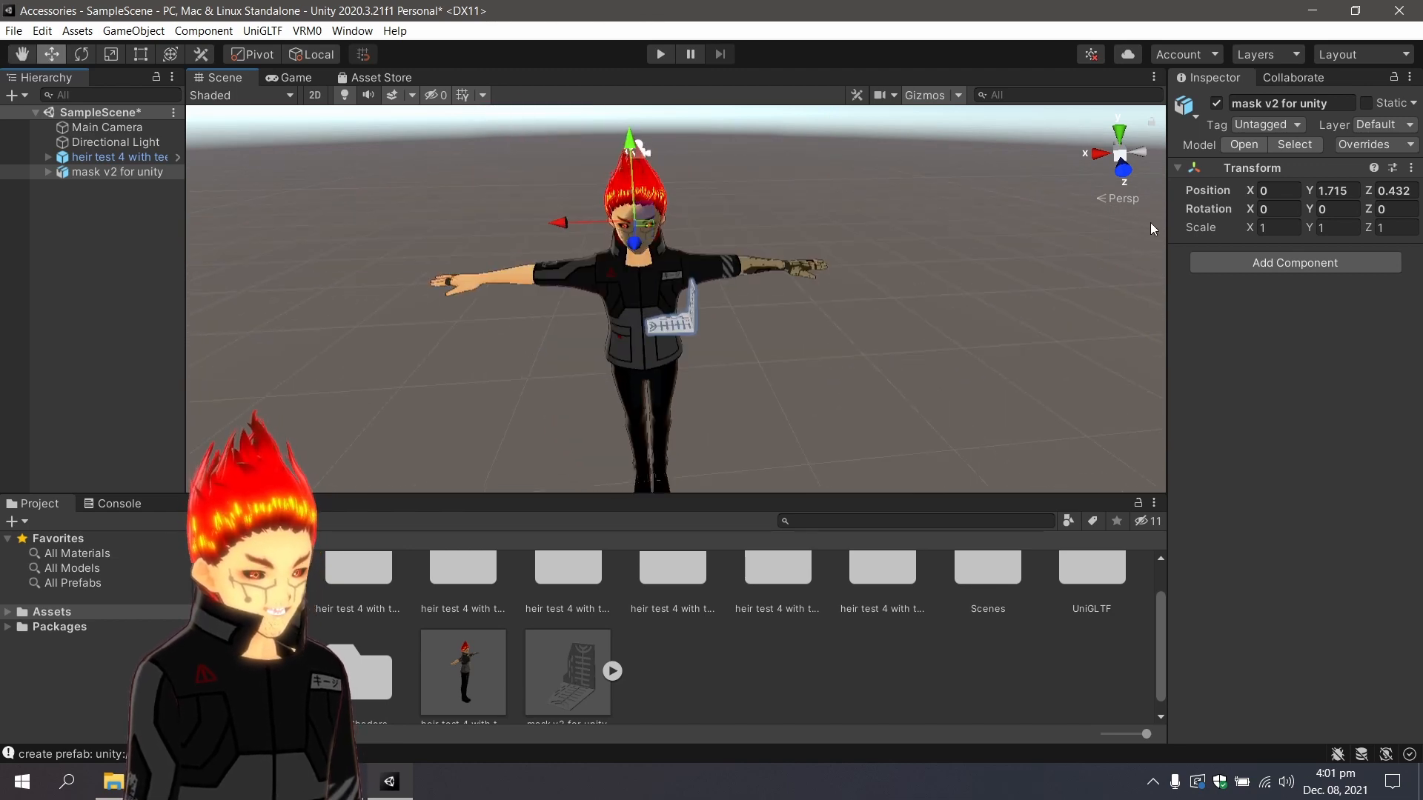
# Try a Y rotation of 135 on the mask and reset it to 0.
pyautogui.click(1342, 210)
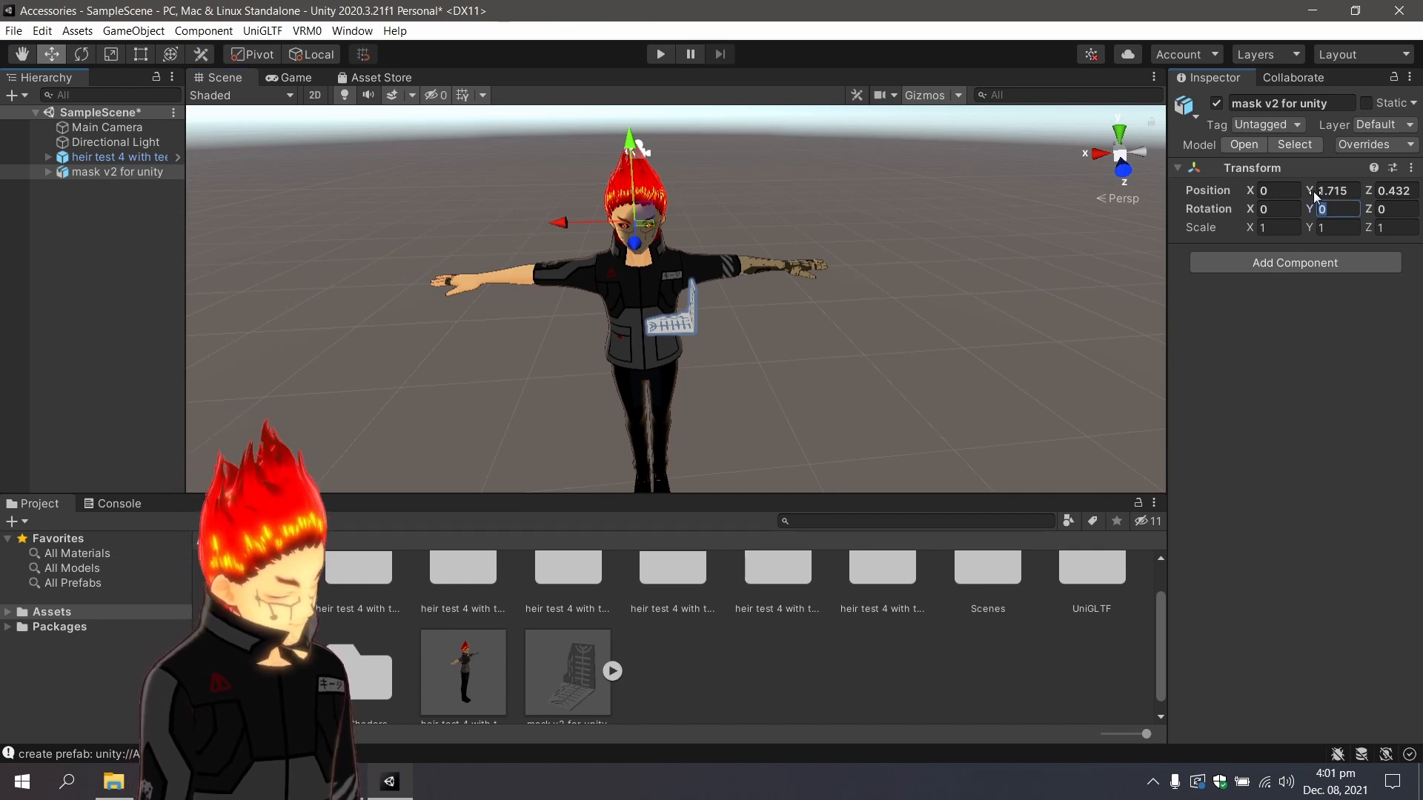
pyautogui.write('1')
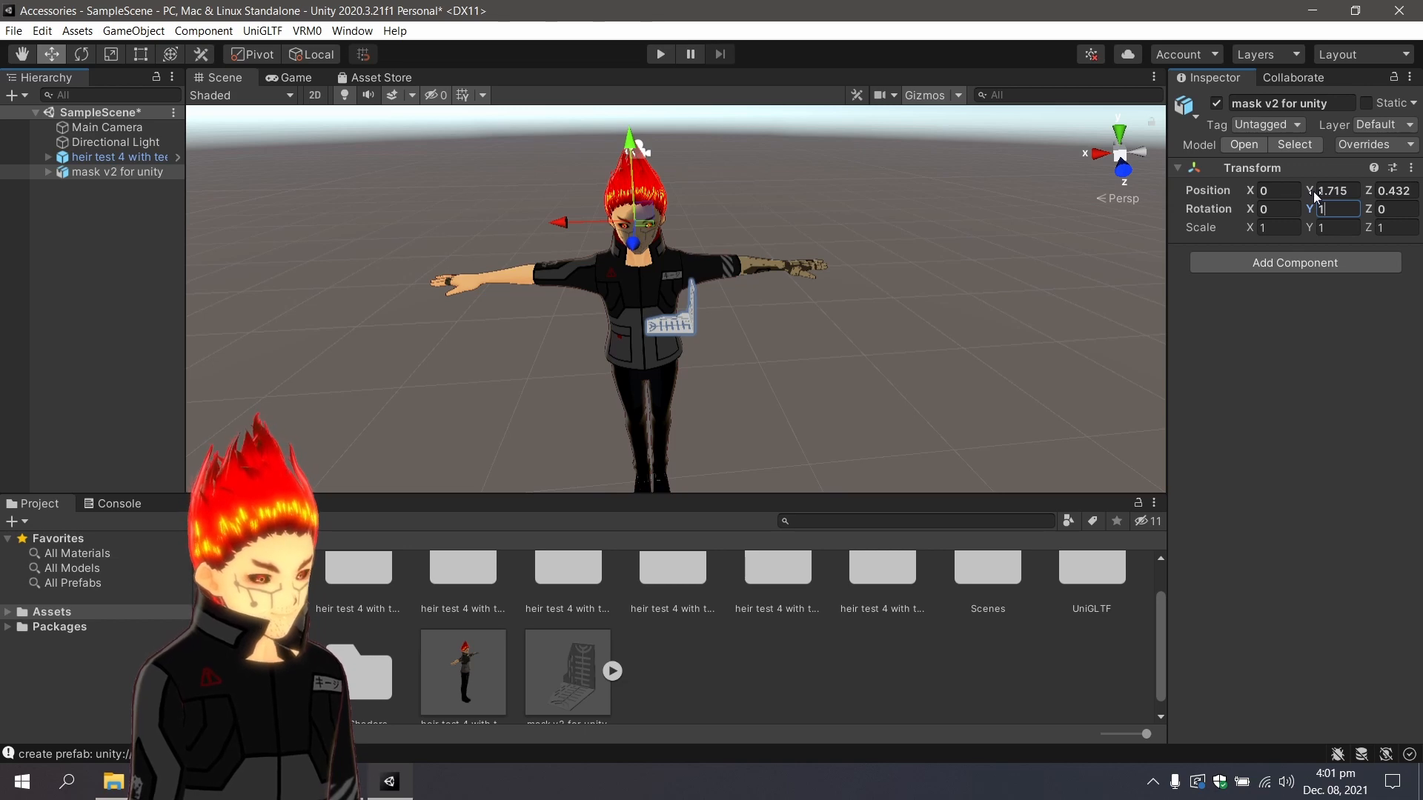
pyautogui.write('35')
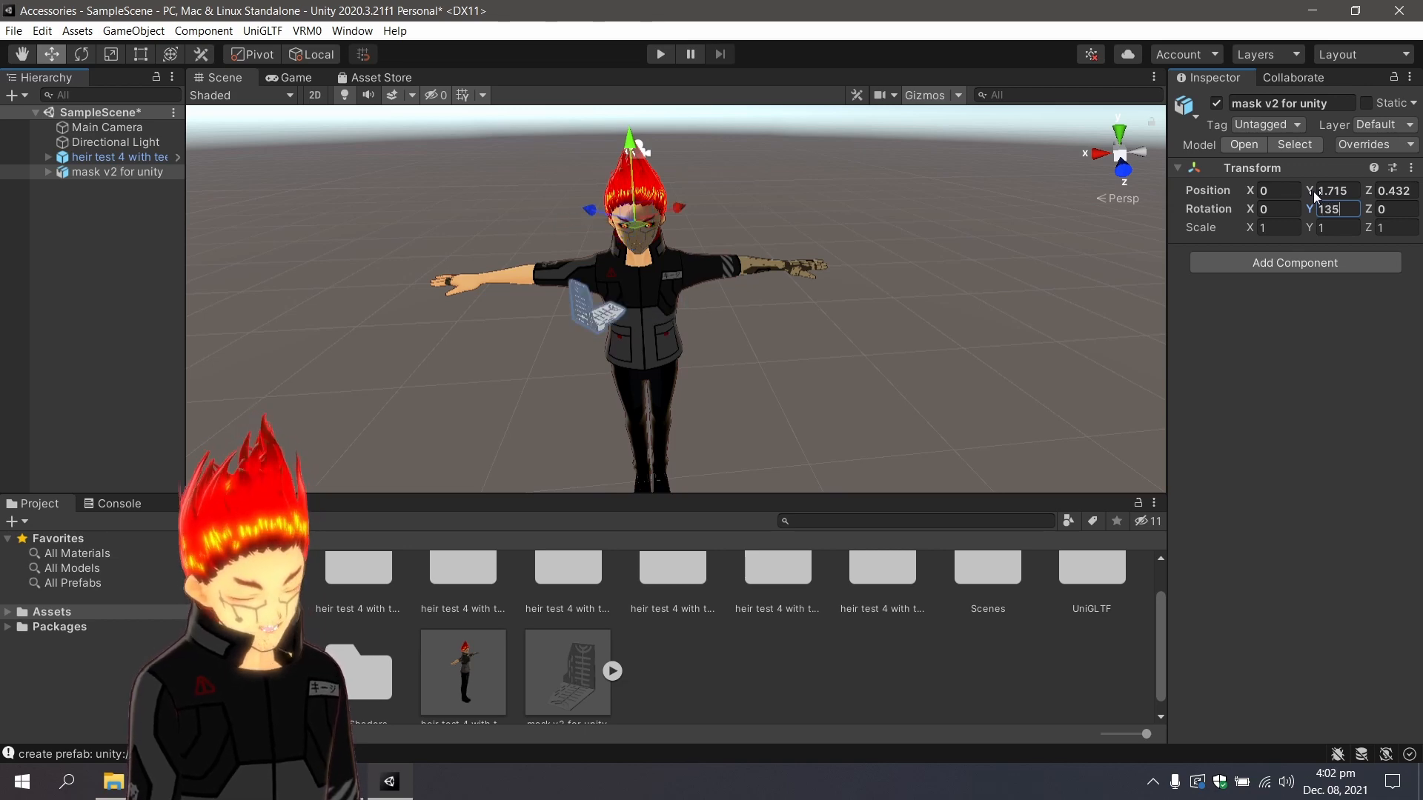
pyautogui.press('BackSpace')
pyautogui.press('BackSpace')
pyautogui.press('BackSpace')
pyautogui.write('0')
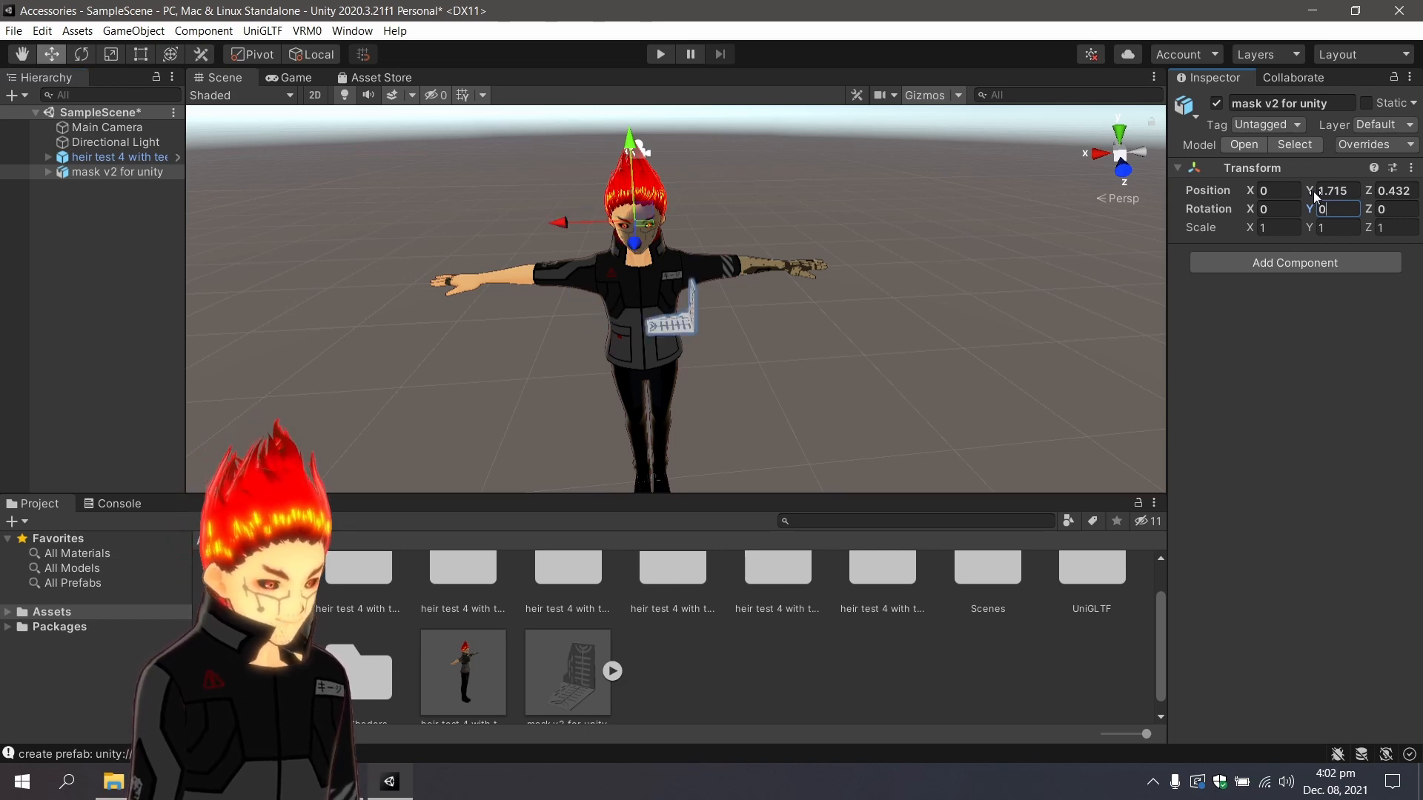
# Move the mask farther in front of the avatar, to about Z 0.821, and set its X rotation to -90.
pyautogui.click(1279, 212)
pyautogui.write('90')
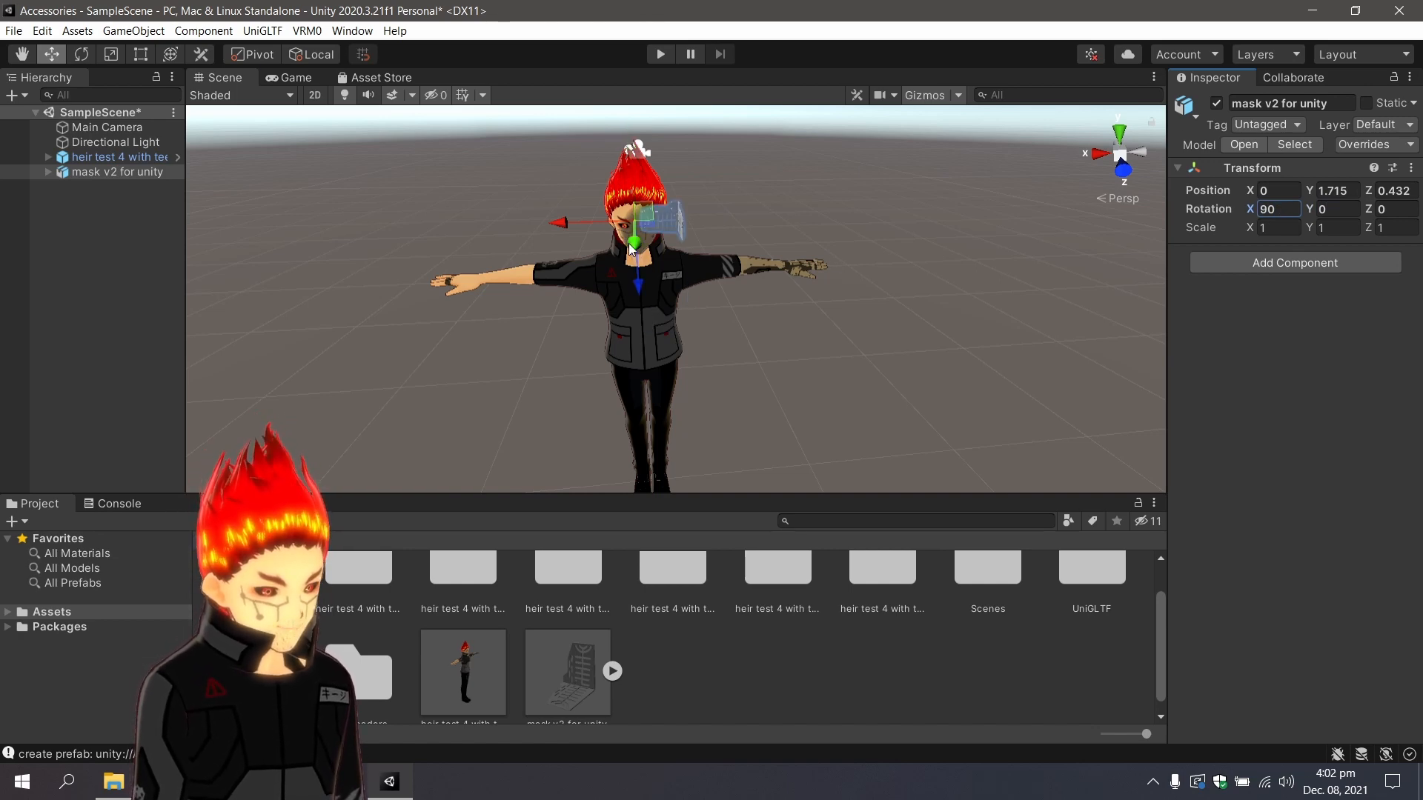
pyautogui.moveTo(629, 245); pyautogui.dragTo(597, 339)
pyautogui.click(1276, 211)
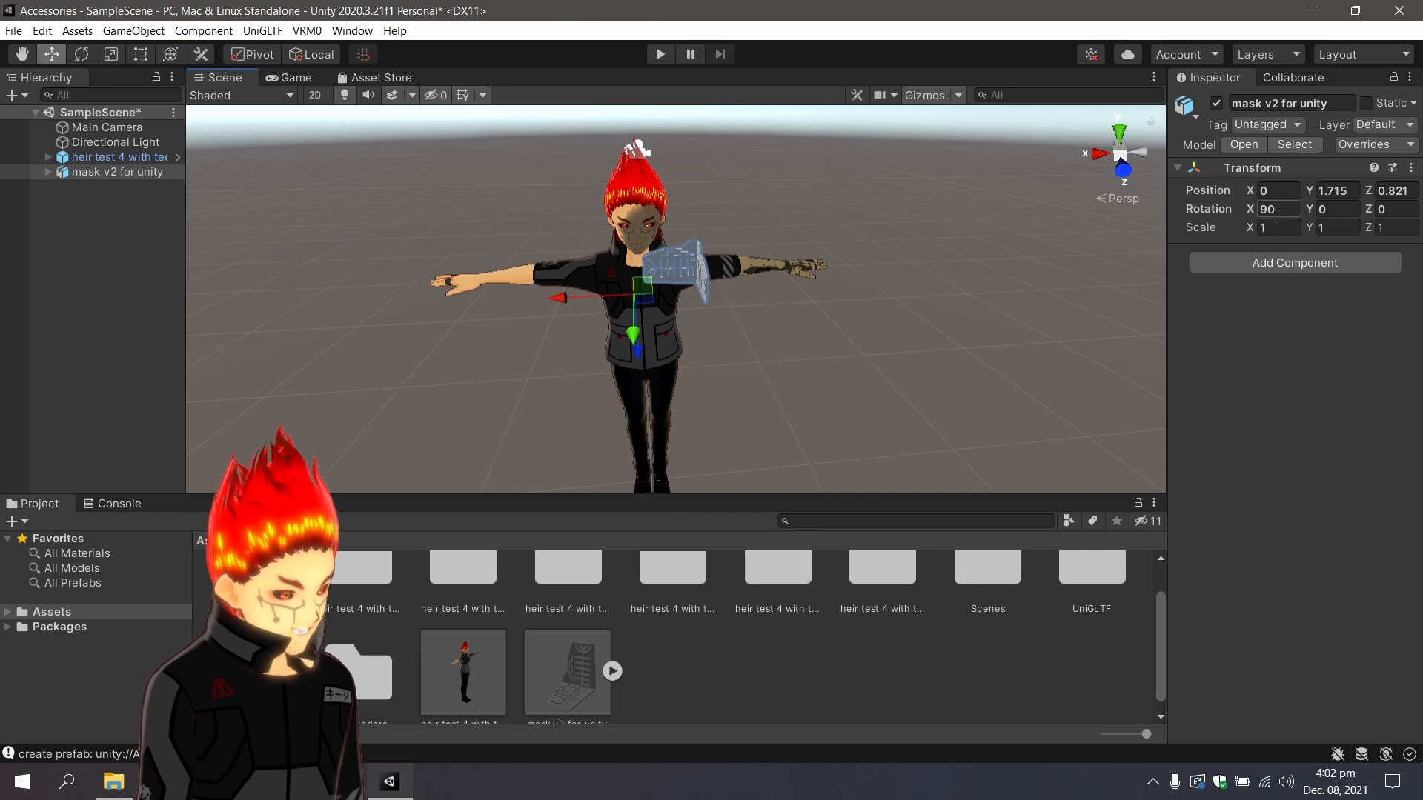
pyautogui.write('-90')
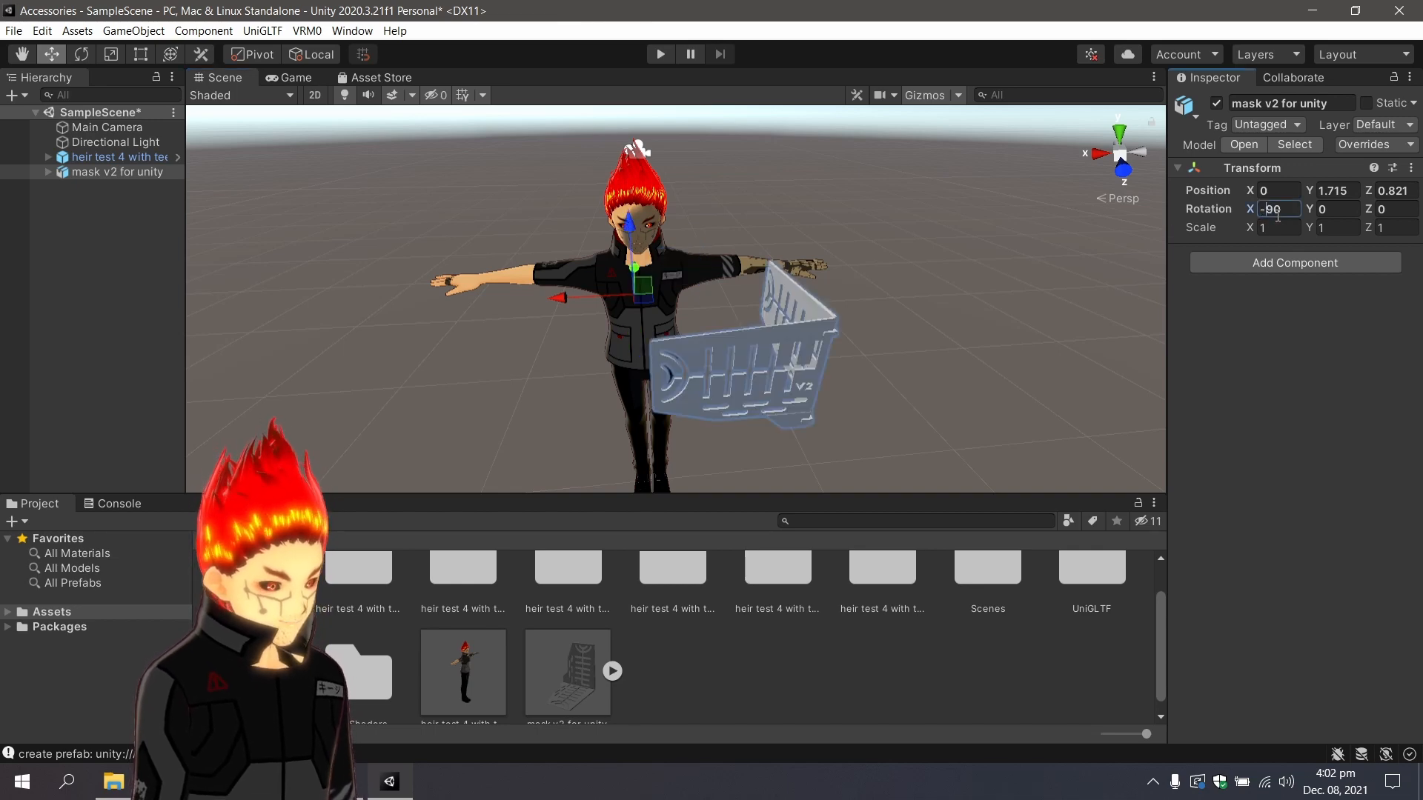
# Set the mask's Y rotation to 45 so that its folded front edge points forward.
pyautogui.click(1337, 209)
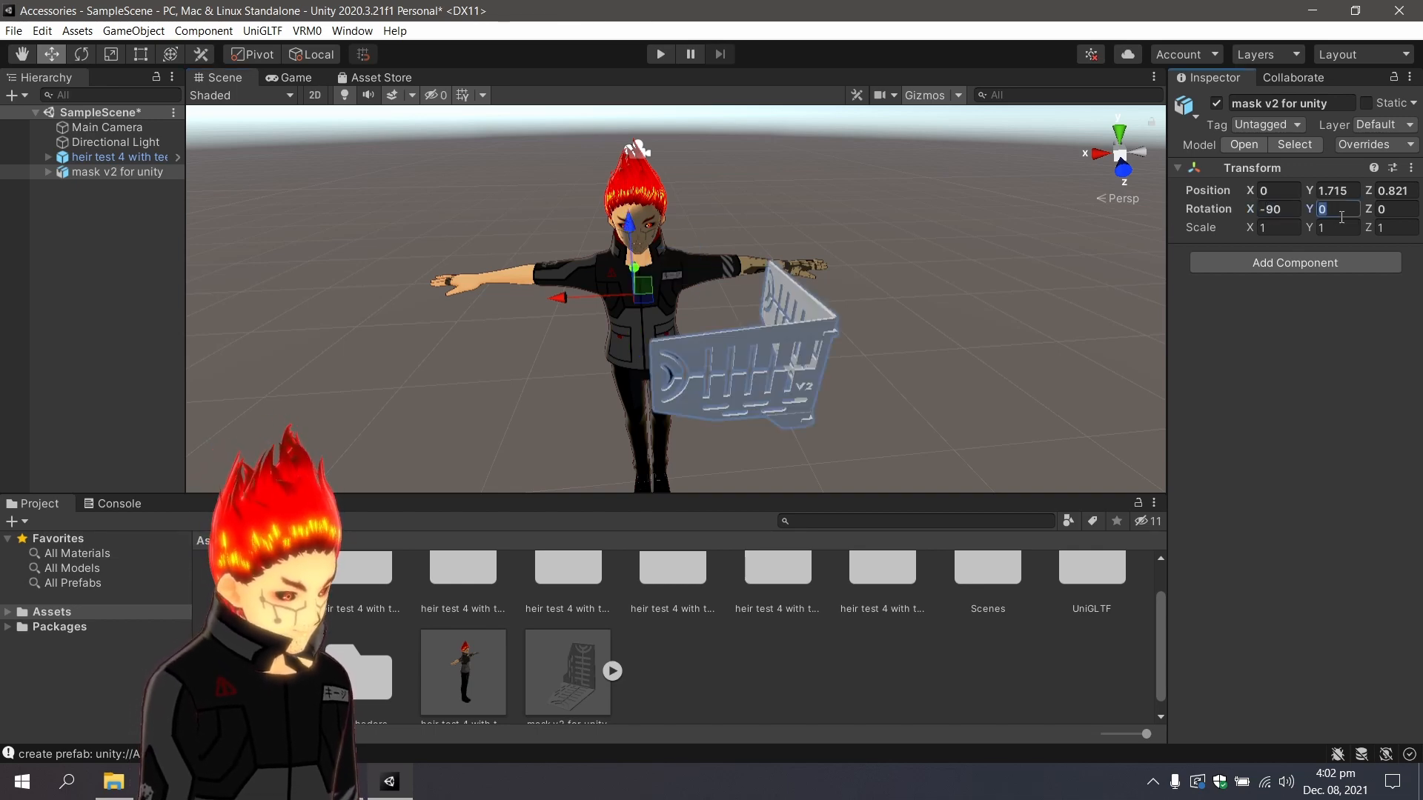
pyautogui.write('135')
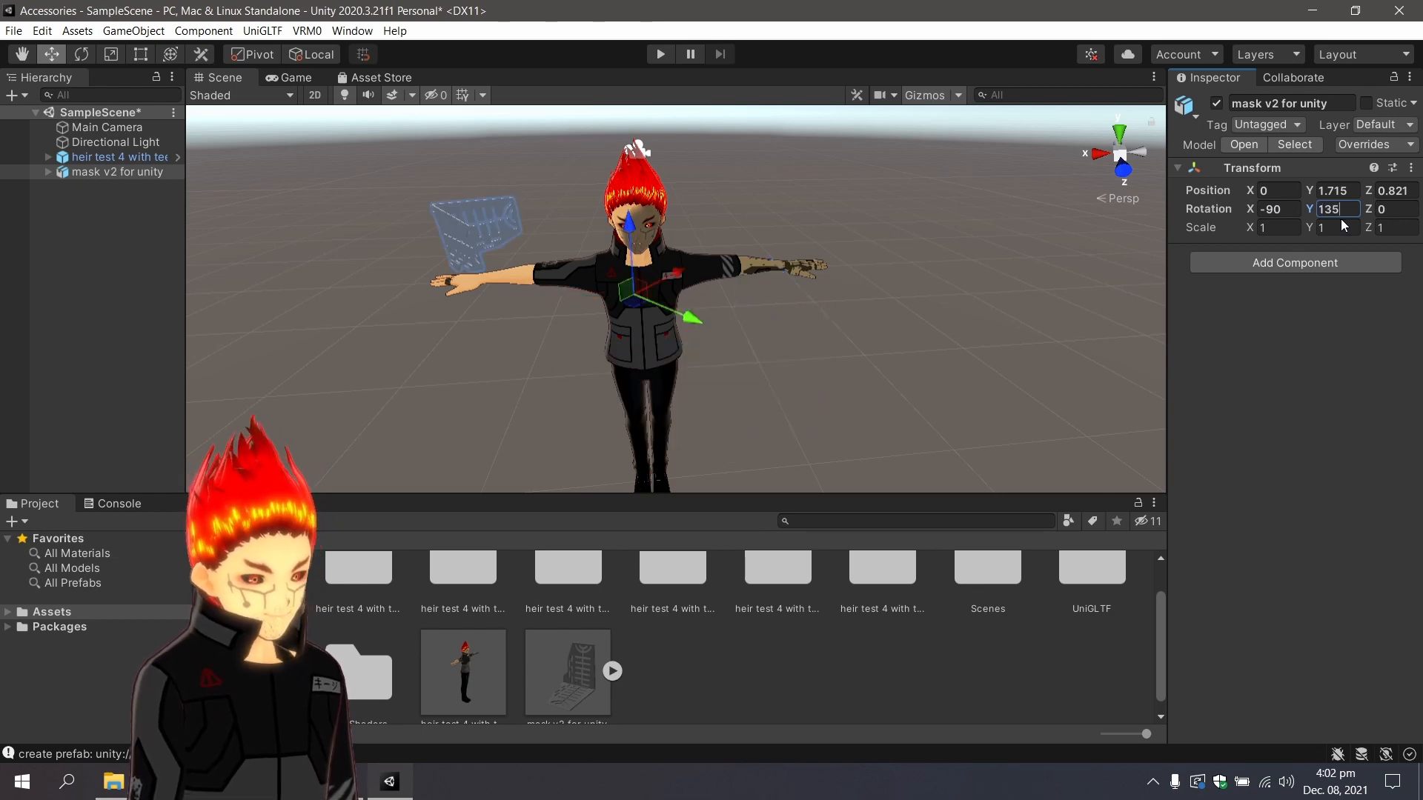
pyautogui.press('BackSpace')
pyautogui.press('BackSpace')
pyautogui.press('BackSpace')
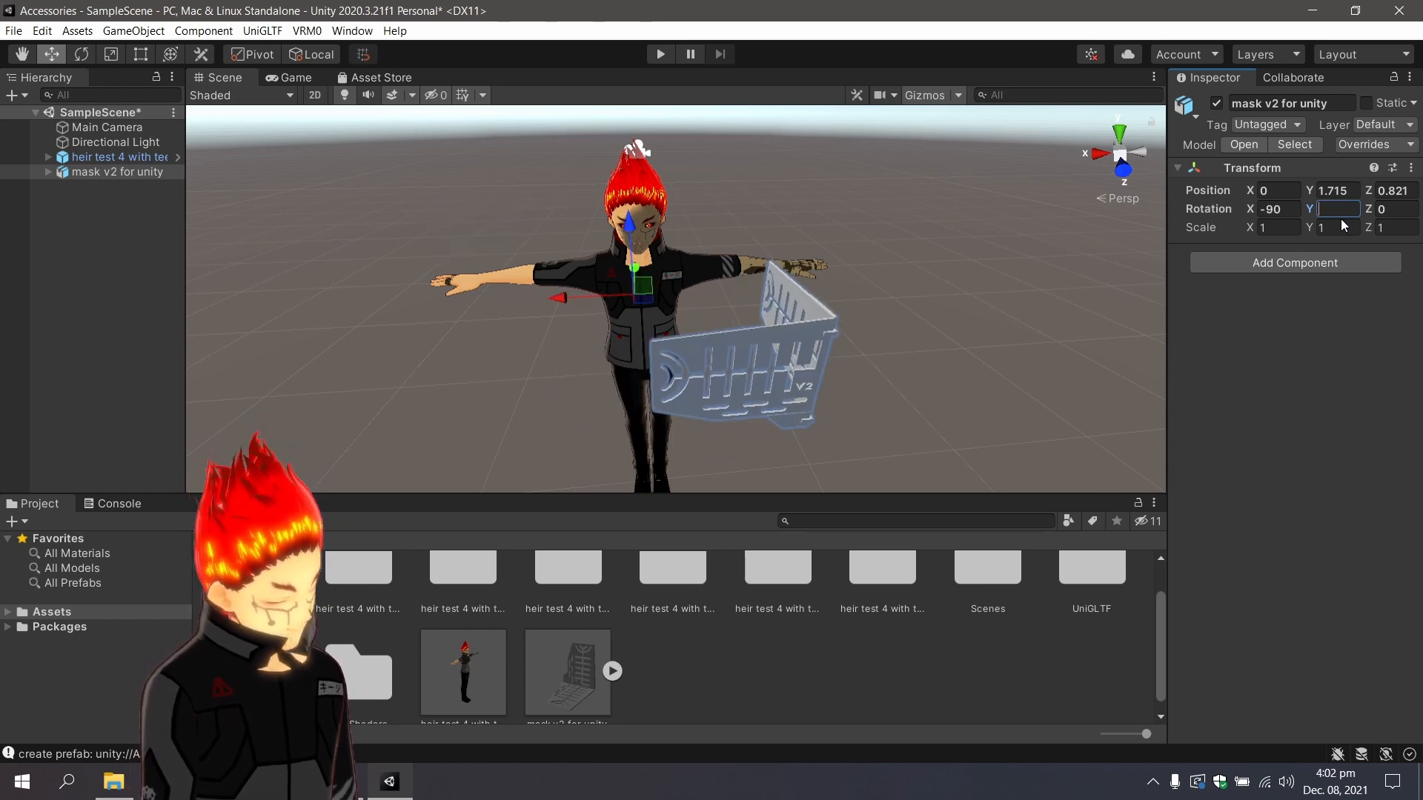
pyautogui.write('45')
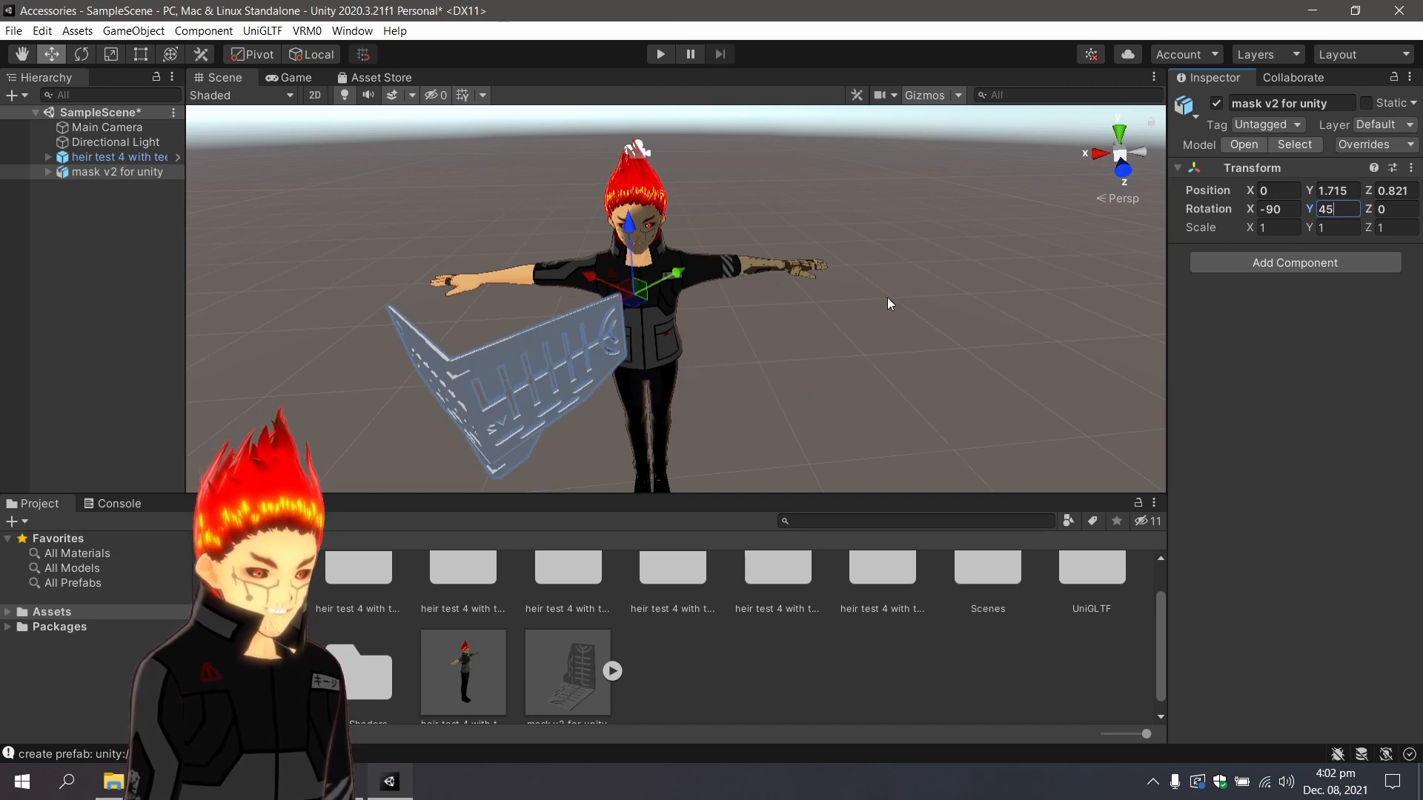
# Move the mask onto the avatar's lower face, to about X -0.095, Y 1.517, Z -0.032.
pyautogui.scroll(-4, 780, 349)
pyautogui.moveTo(781, 348); pyautogui.dragTo(787, 376, button='middle')
pyautogui.moveTo(688, 330); pyautogui.dragTo(618, 221)
pyautogui.moveTo(691, 252); pyautogui.dragTo(706, 243)
pyautogui.moveTo(661, 194); pyautogui.dragTo(672, 228)
pyautogui.scroll(2, 731, 324)
pyautogui.scroll(7, 735, 291)
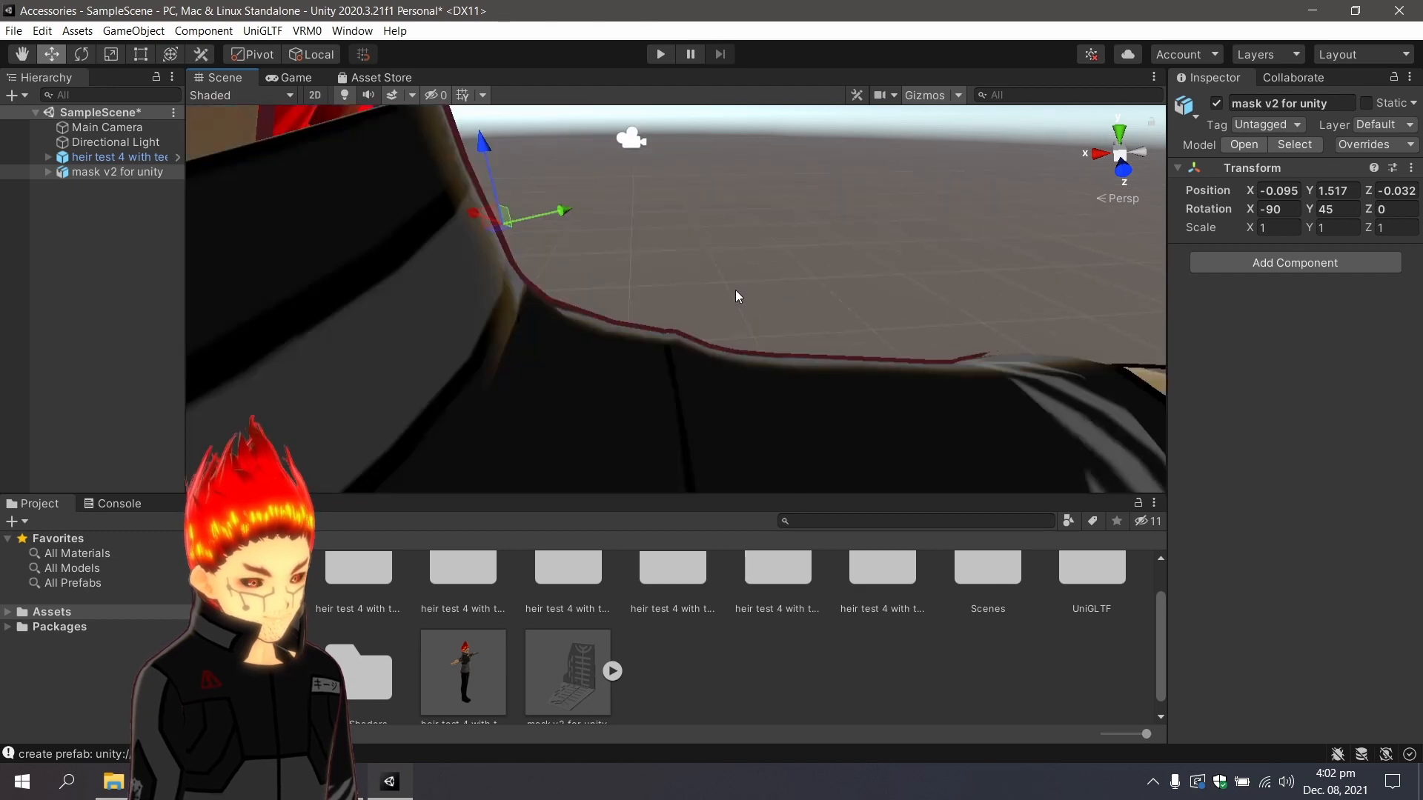
# Lower the mask to about Y 1.461 and push it back against the face, to about X -0.089, Z -0.154.
pyautogui.scroll(-5, 735, 290)
pyautogui.press('q')
pyautogui.moveTo(758, 291); pyautogui.dragTo(795, 274, button='middle')
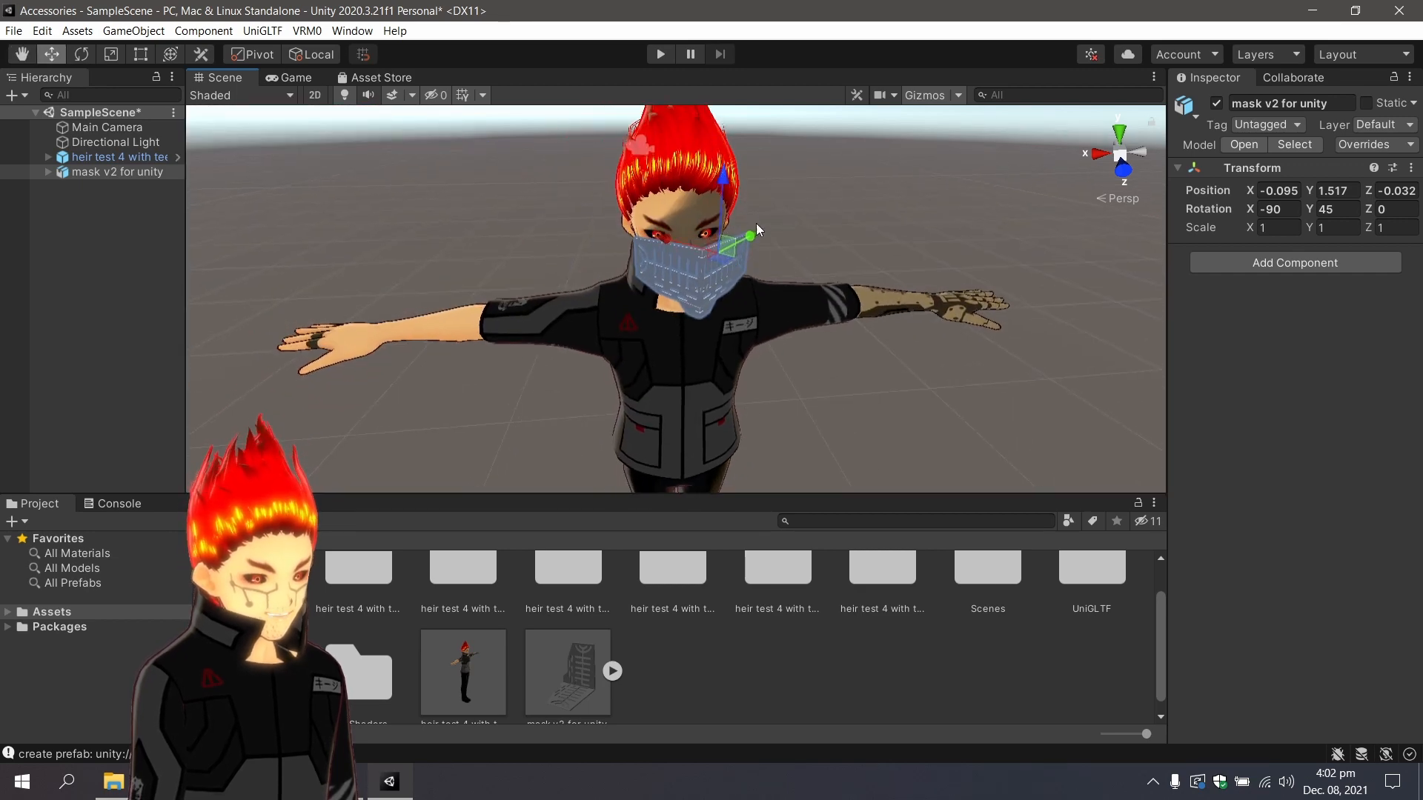
pyautogui.moveTo(726, 177); pyautogui.dragTo(726, 205)
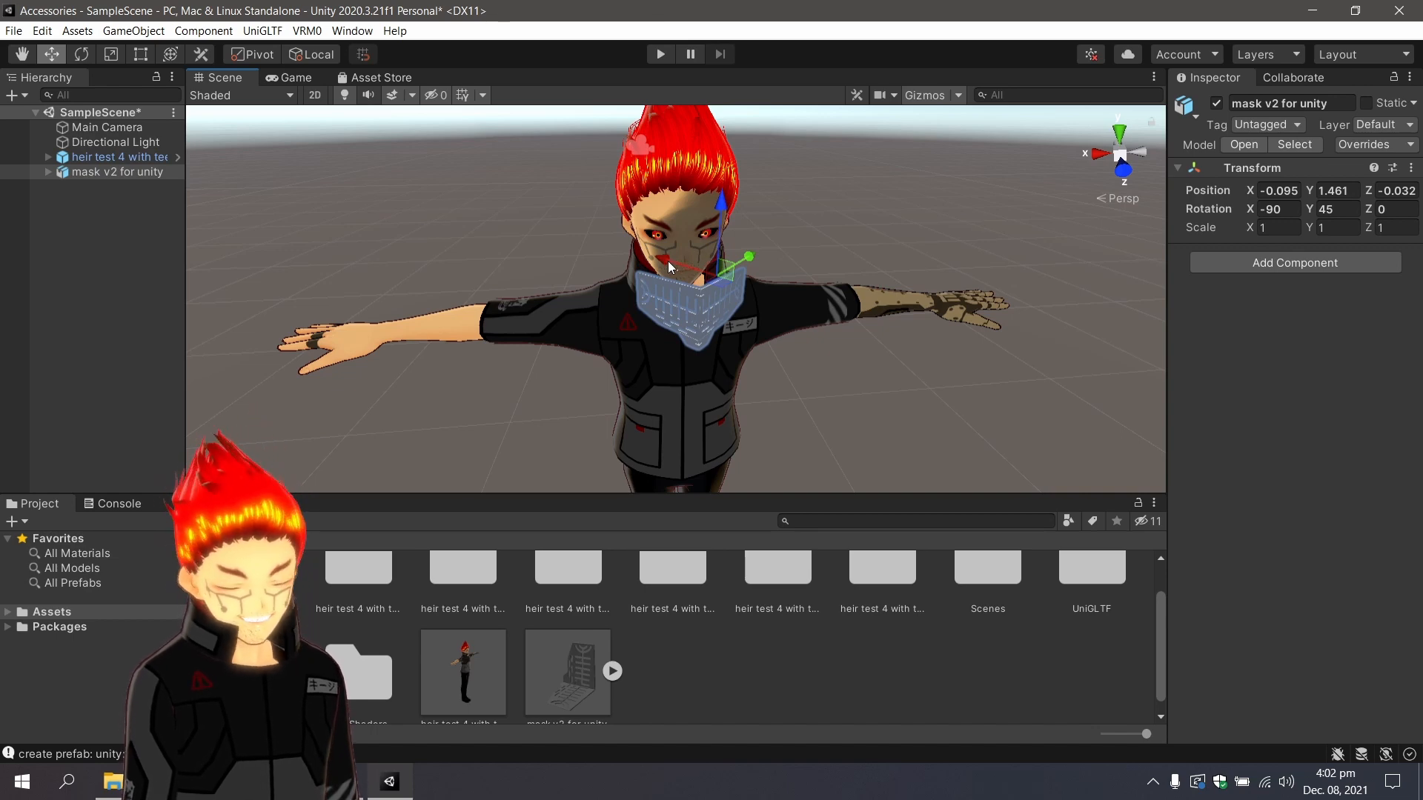
pyautogui.moveTo(668, 261); pyautogui.dragTo(741, 245)
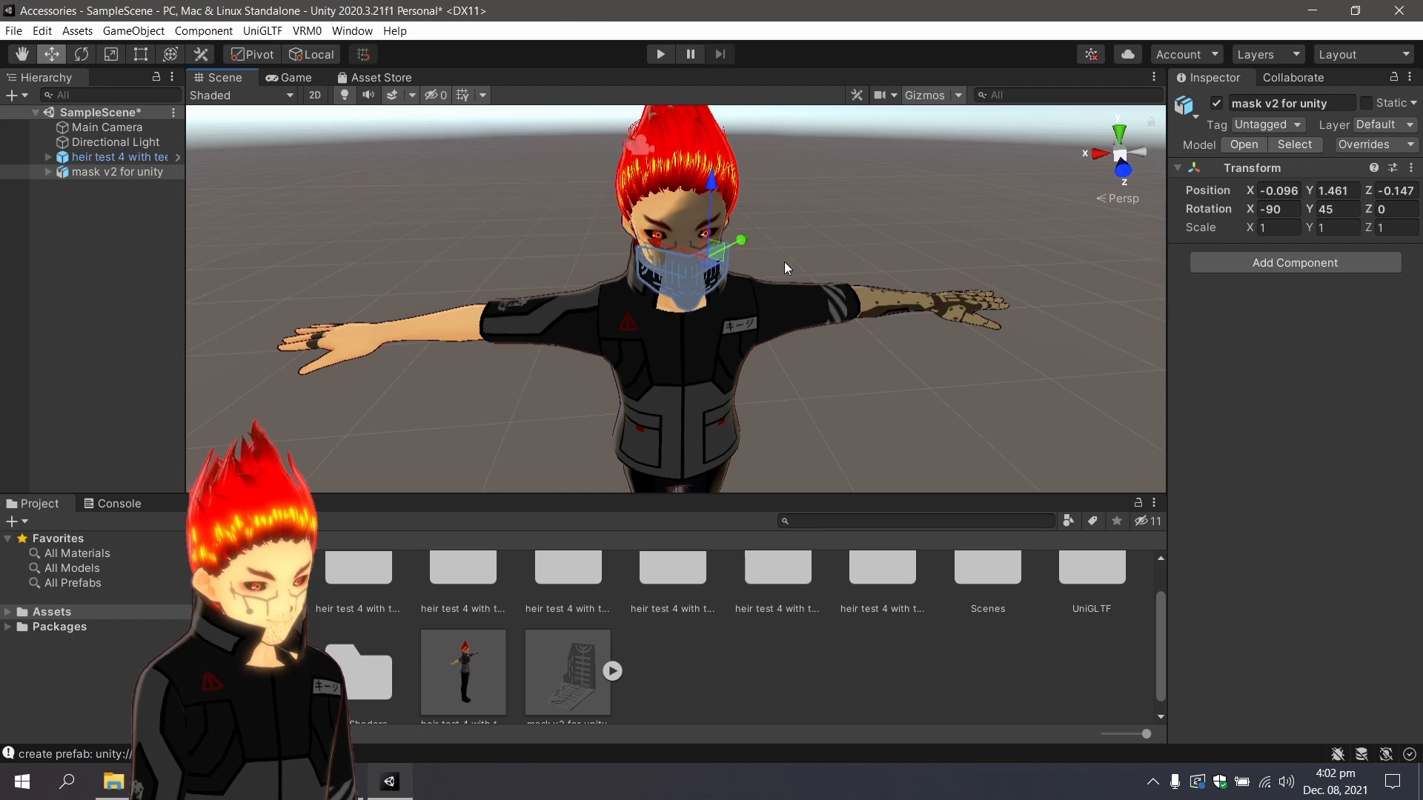
pyautogui.moveTo(784, 261); pyautogui.dragTo(750, 291, button='middle')
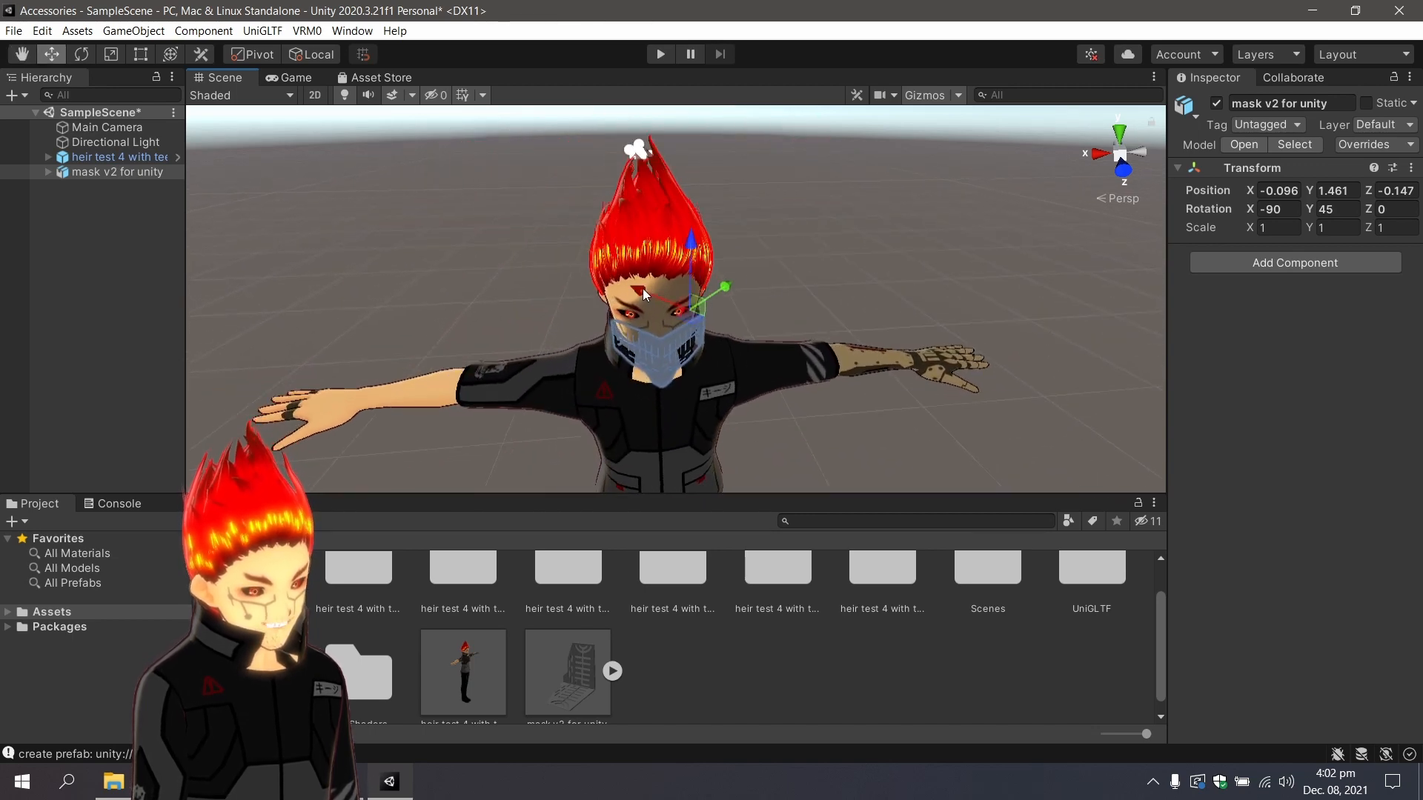
pyautogui.moveTo(642, 287); pyautogui.dragTo(642, 286)
pyautogui.press('f')
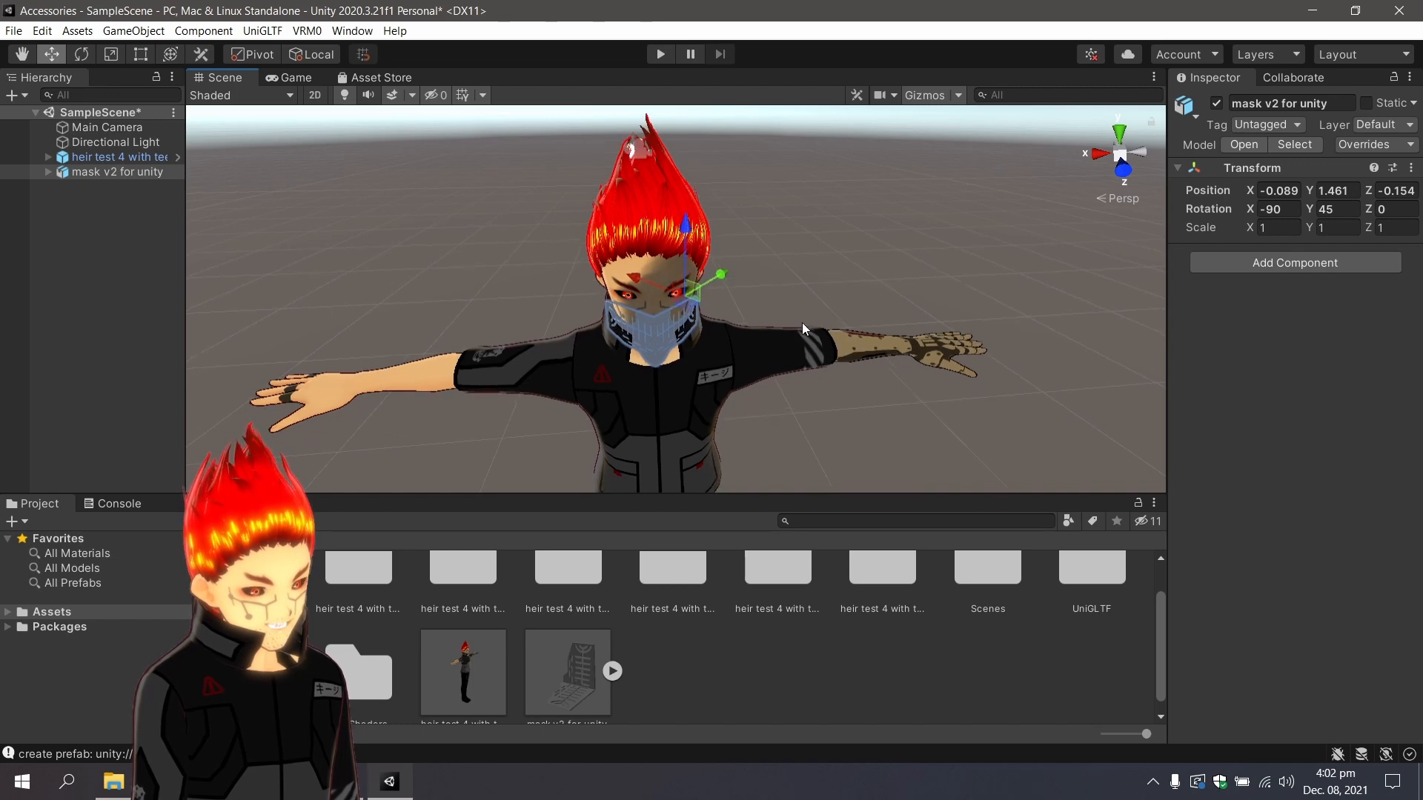
# Shift the mask forward from the avatar's face, to about X -0.085, Z -0.118.
pyautogui.scroll(-10, 804, 316)
pyautogui.click(806, 311)
pyautogui.moveTo(817, 383); pyautogui.dragTo(815, 319, button='right')
pyautogui.moveTo(805, 385); pyautogui.dragTo(808, 303, button='middle')
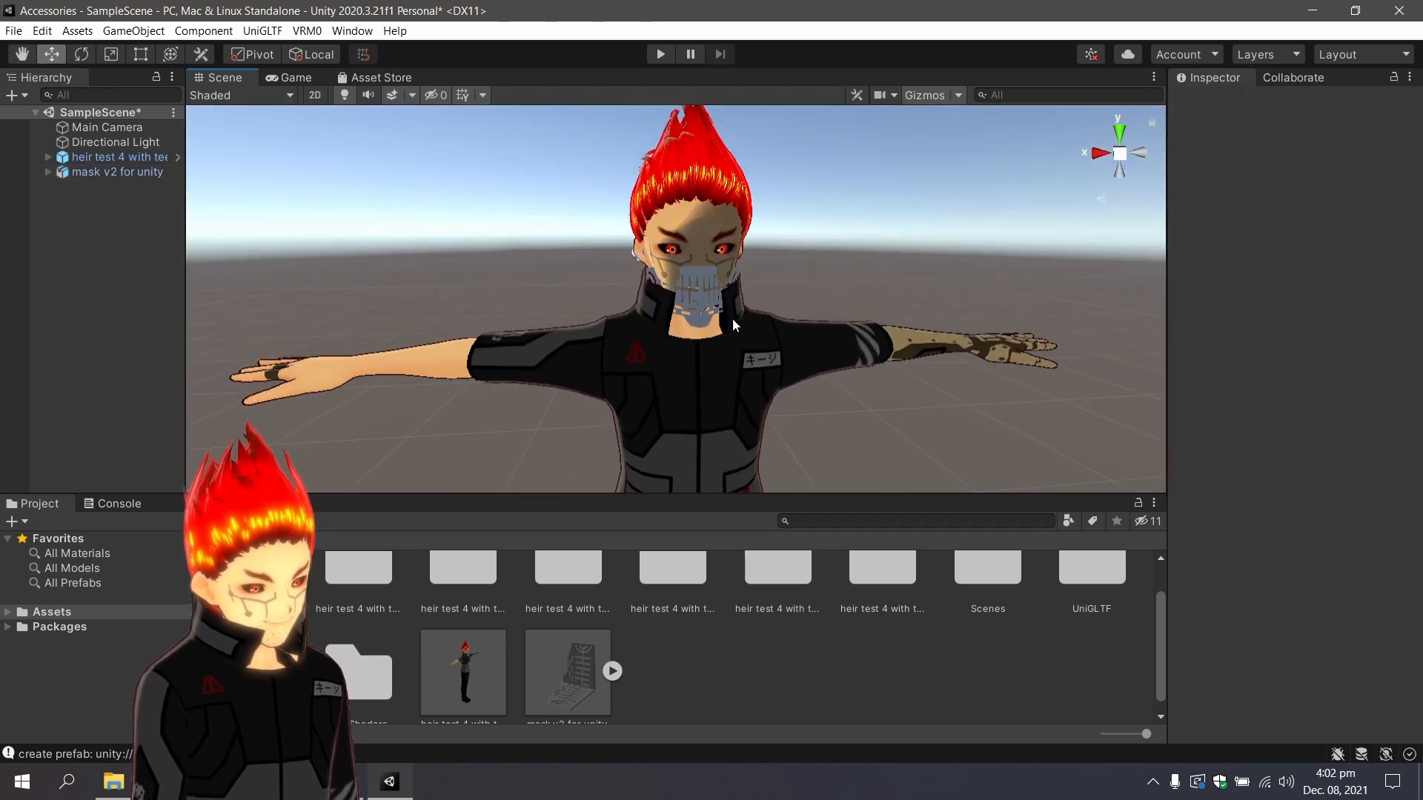
pyautogui.click(705, 309)
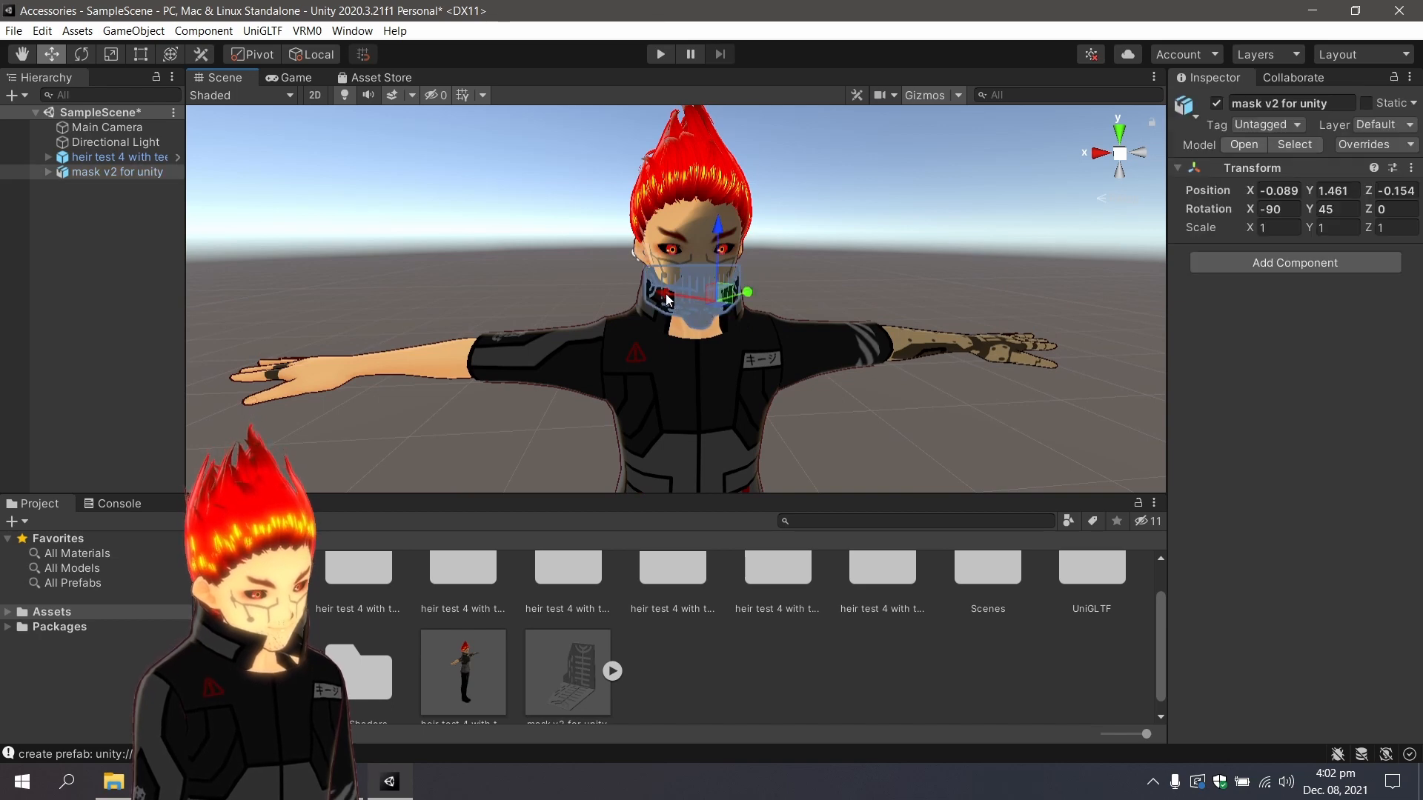
pyautogui.moveTo(668, 299); pyautogui.dragTo(749, 292)
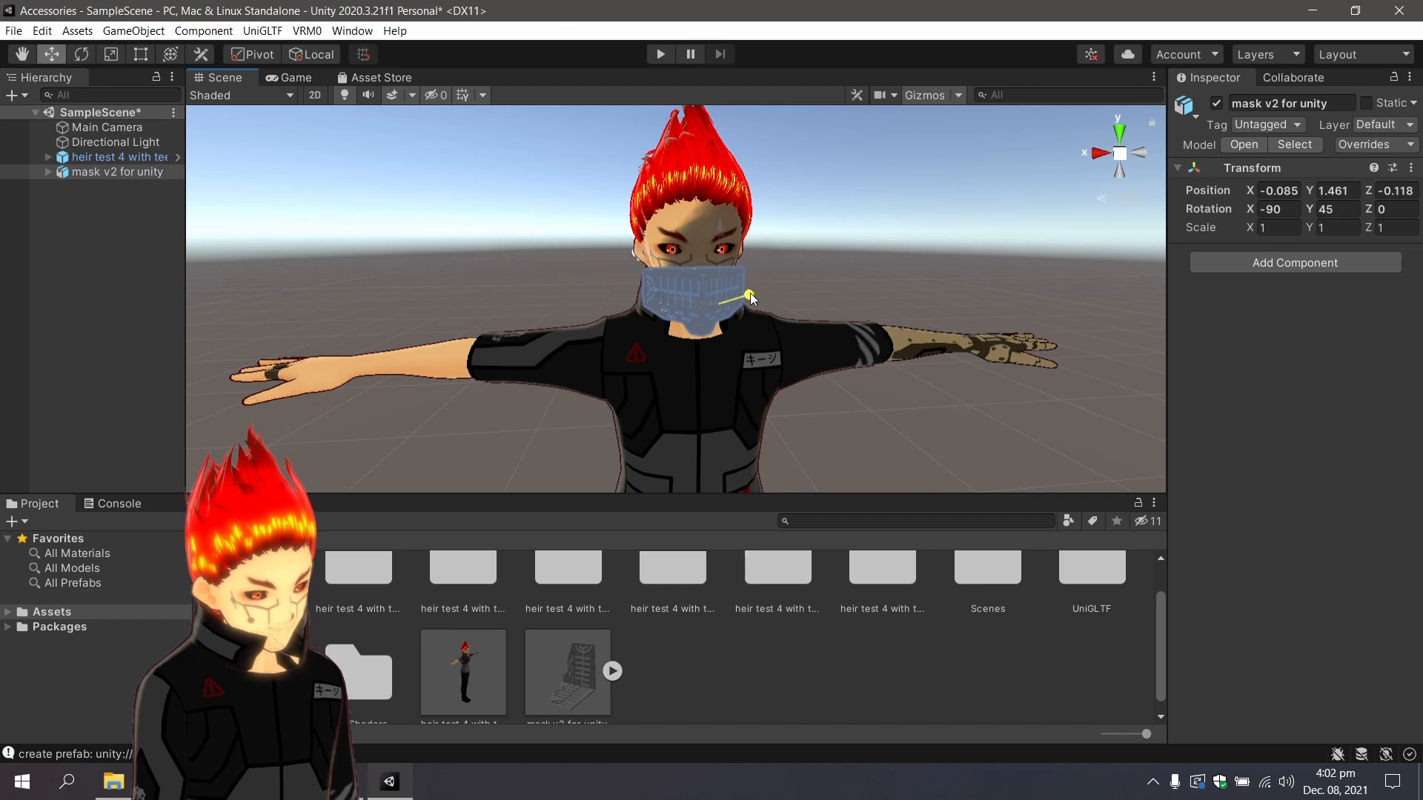
# Refine the mask's fit from the side and front by moving it to about X -0.09, Z -0.143.
pyautogui.moveTo(863, 354); pyautogui.dragTo(1034, 438, button='right')
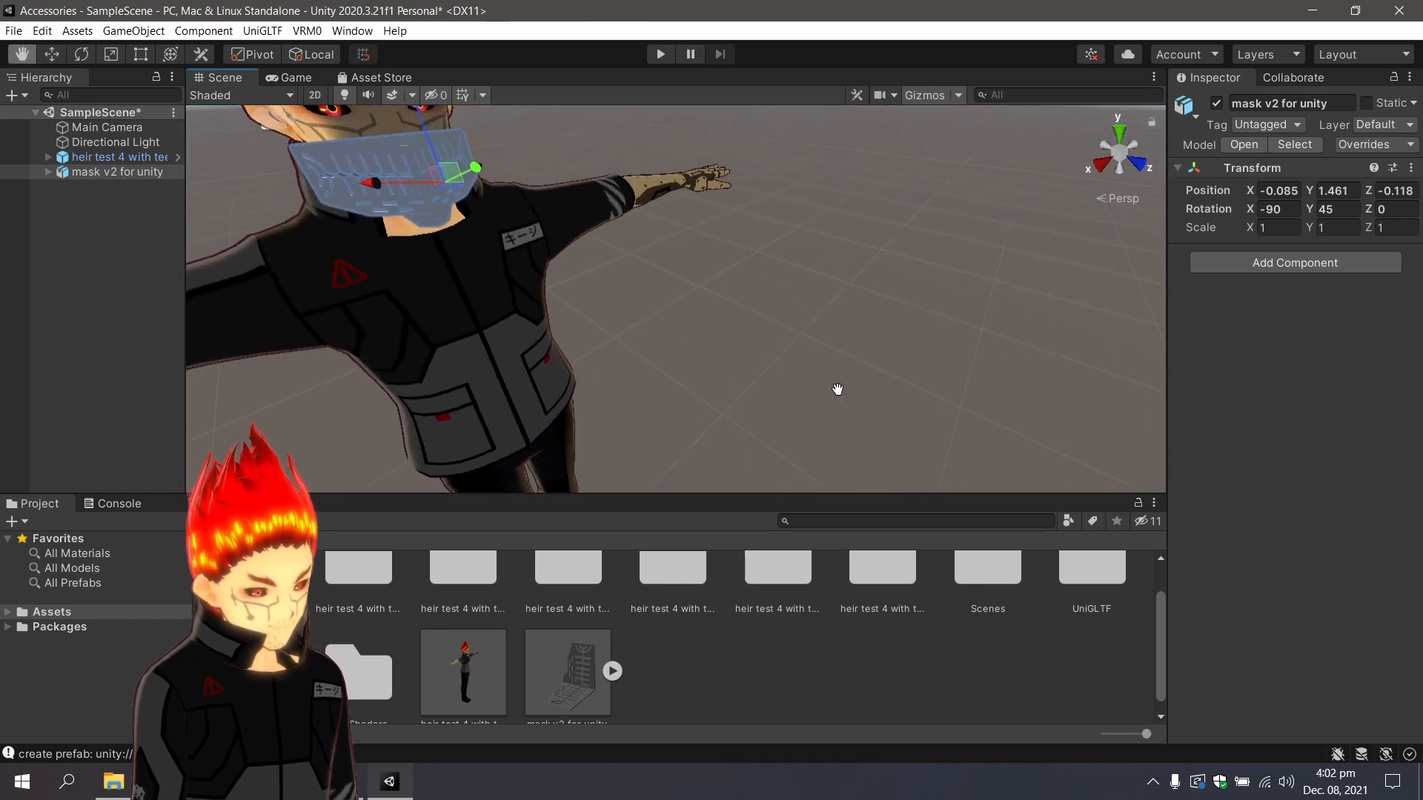
pyautogui.moveTo(838, 391); pyautogui.dragTo(899, 411, button='middle')
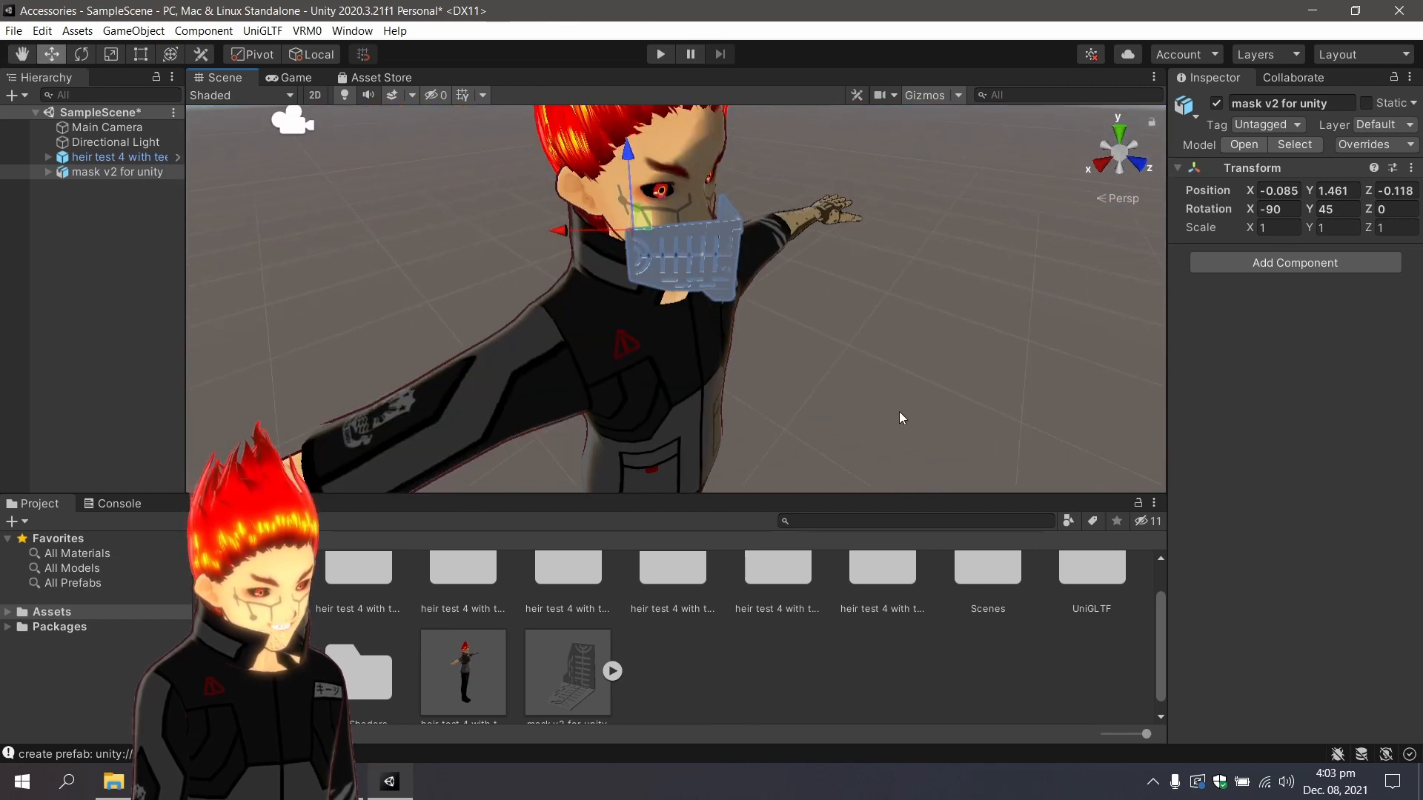
pyautogui.moveTo(570, 230); pyautogui.dragTo(638, 207)
pyautogui.moveTo(801, 298); pyautogui.dragTo(544, 268, button='right')
pyautogui.press('d')
pyautogui.moveTo(577, 238)
pyautogui.mouseDown()
pyautogui.moveTo(663, 229)
pyautogui.moveTo(585, 232)
pyautogui.mouseUp()
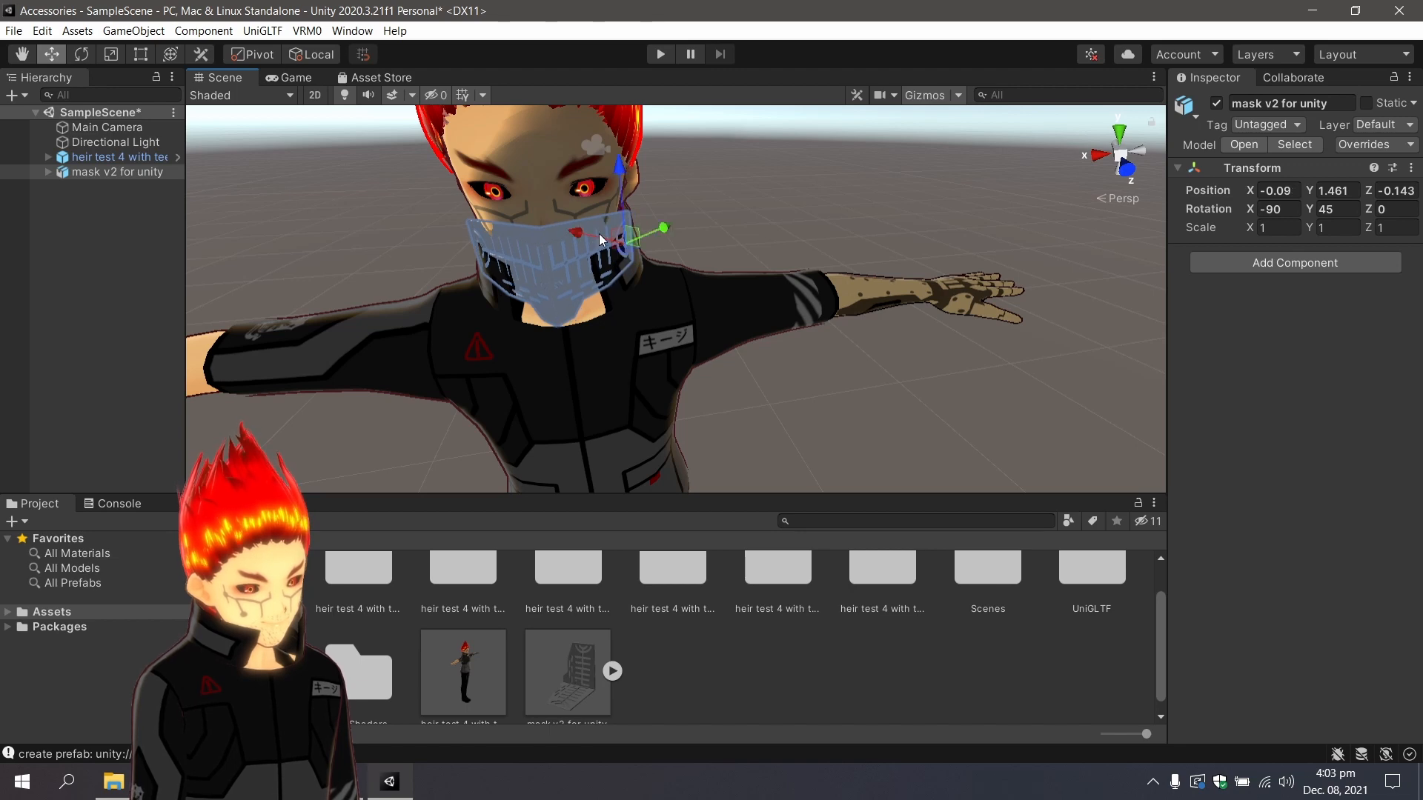
# Check the mask's fit without the selection highlight, and raise the mask to about Y 1.481.
pyautogui.click(730, 243)
pyautogui.moveTo(743, 244)
pyautogui.mouseDown(button='middle')
pyautogui.moveTo(667, 237)
pyautogui.moveTo(741, 215)
pyautogui.moveTo(734, 229)
pyautogui.mouseUp(button='middle')
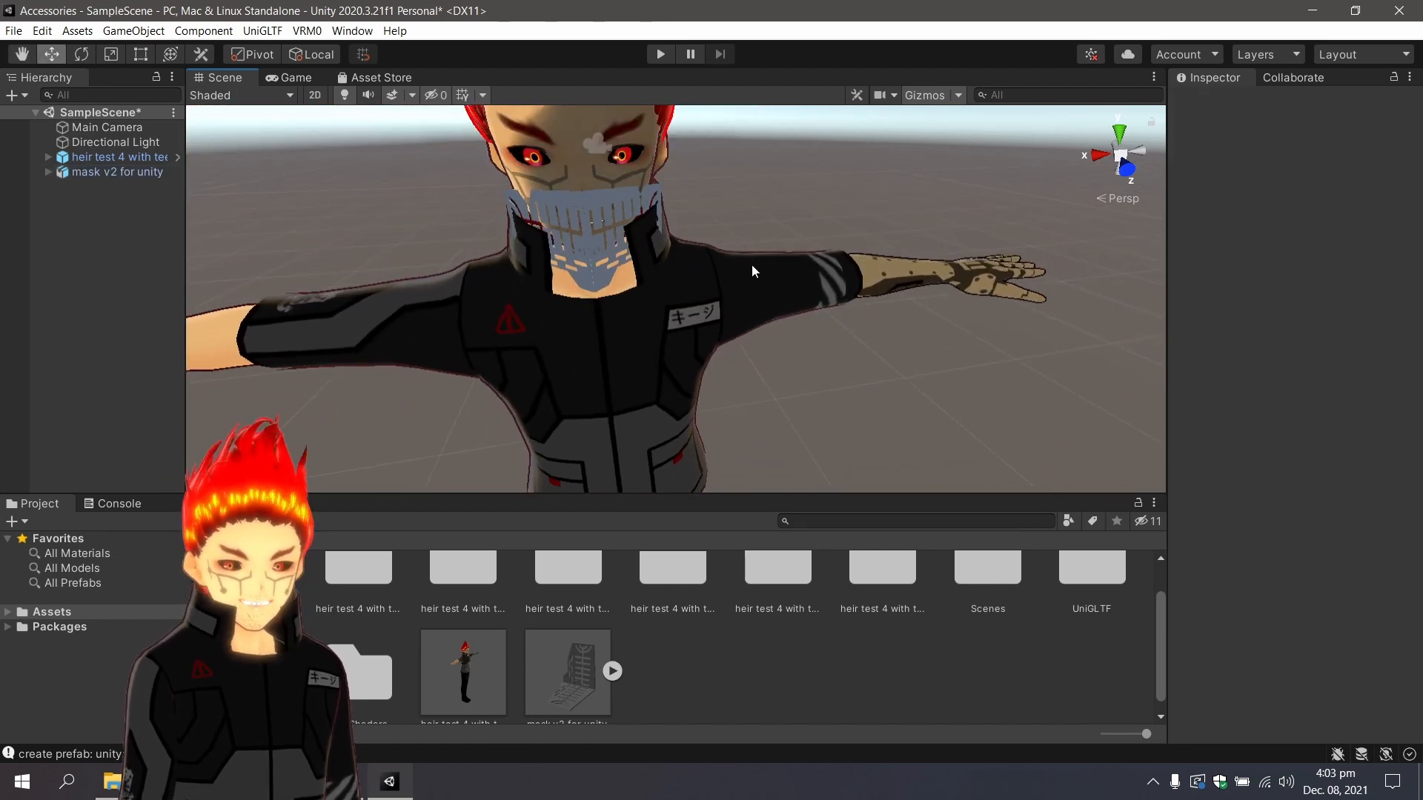
pyautogui.moveTo(847, 322); pyautogui.dragTo(917, 402, button='middle')
pyautogui.click(677, 295)
pyautogui.moveTo(684, 212); pyautogui.dragTo(691, 197)
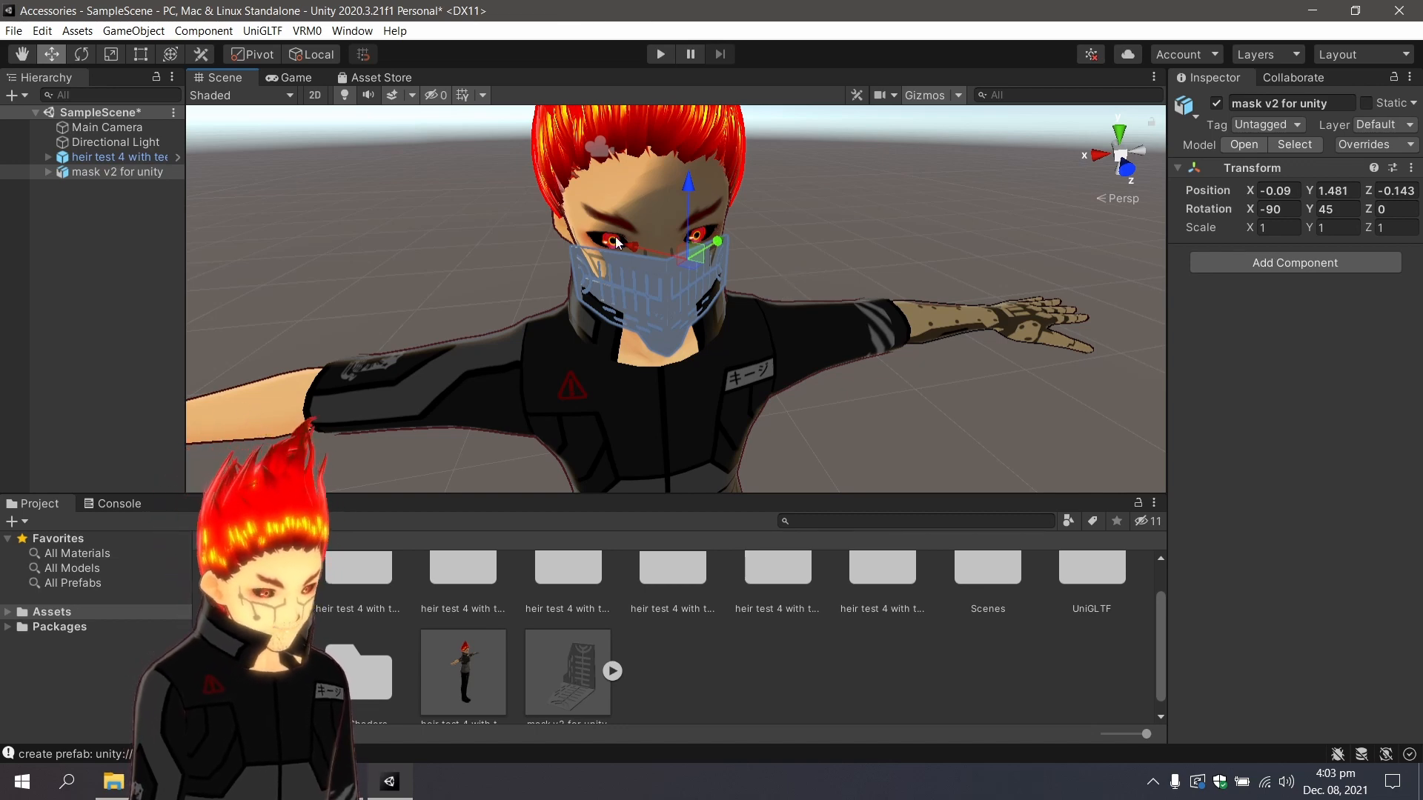
# Nudge the mask to about X -0.093, Z -0.136 and check its fit from the front without the selection highlight.
pyautogui.moveTo(629, 244); pyautogui.dragTo(633, 247)
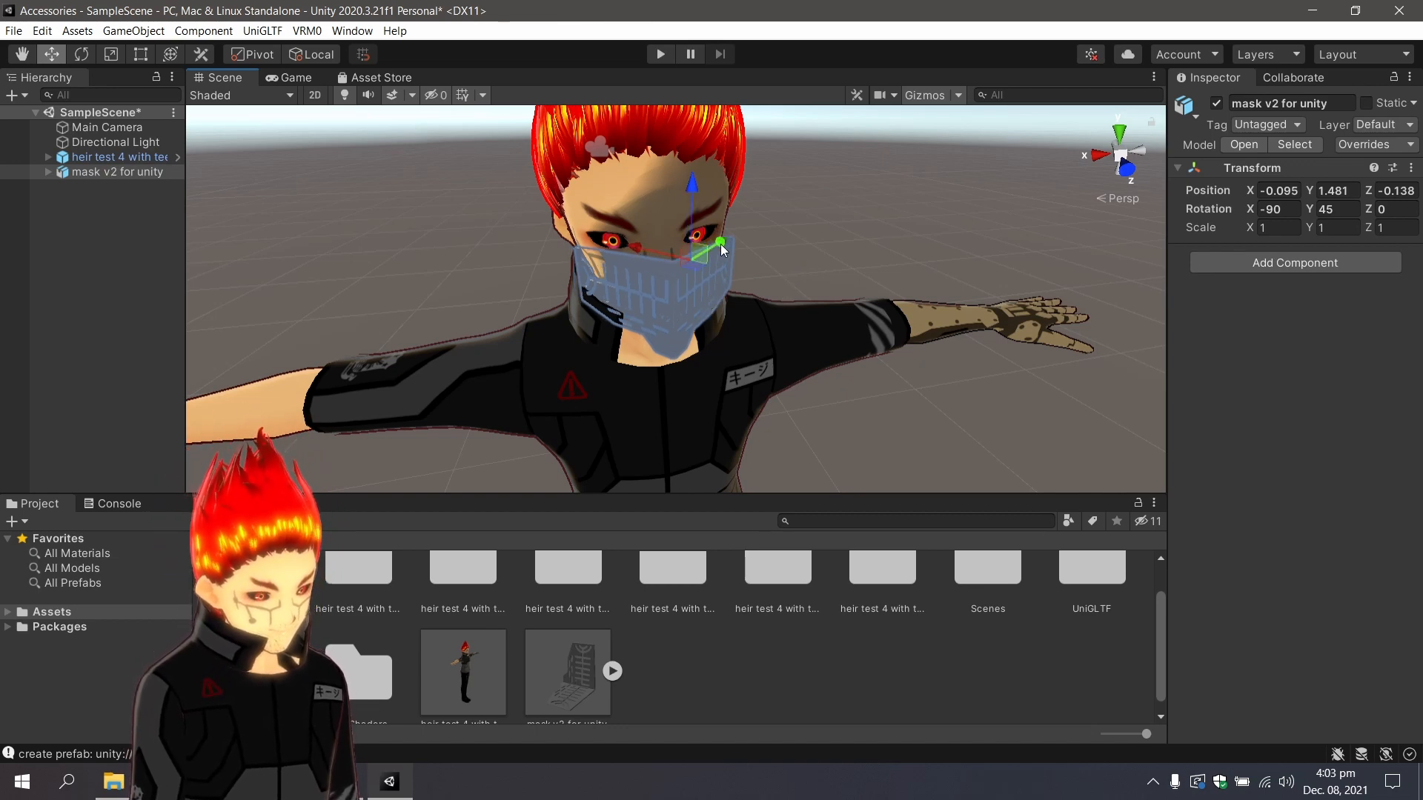
pyautogui.moveTo(720, 243); pyautogui.dragTo(721, 245)
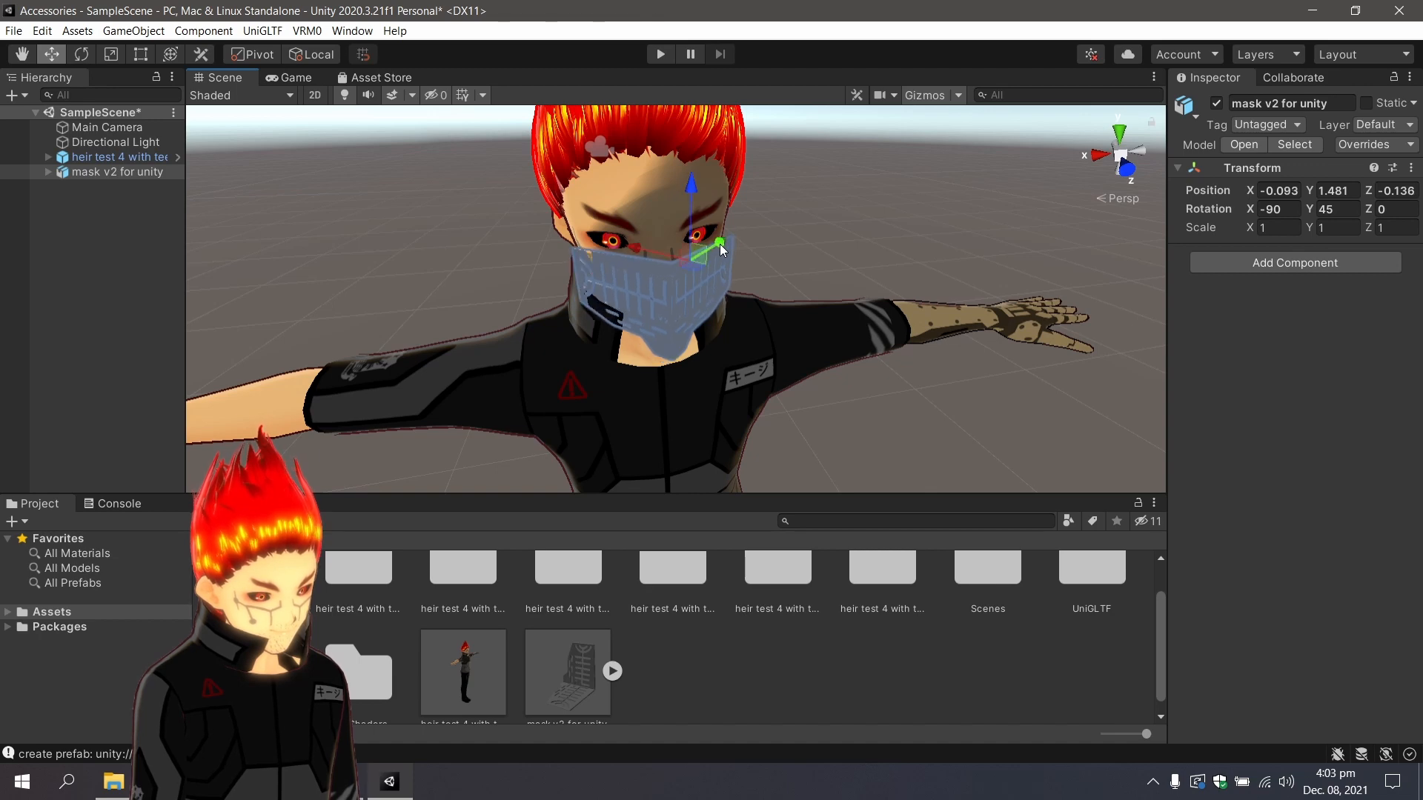
pyautogui.click(810, 255)
pyautogui.moveTo(1052, 479); pyautogui.dragTo(898, 471, button='middle')
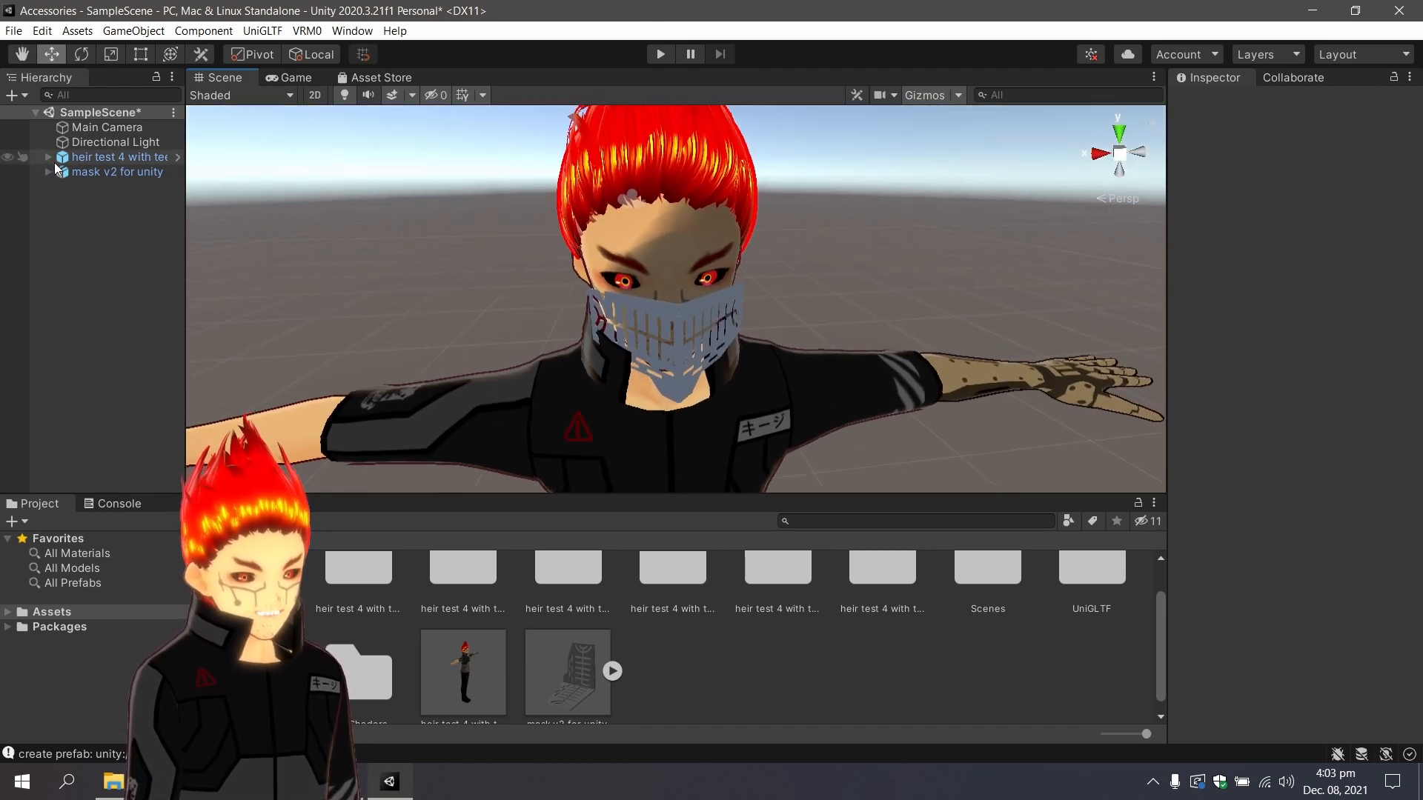
# Expand the avatar's bone hierarchy from Root through the spine, chest and neck to the contents of J_Bip_C_Head.
pyautogui.click(132, 158)
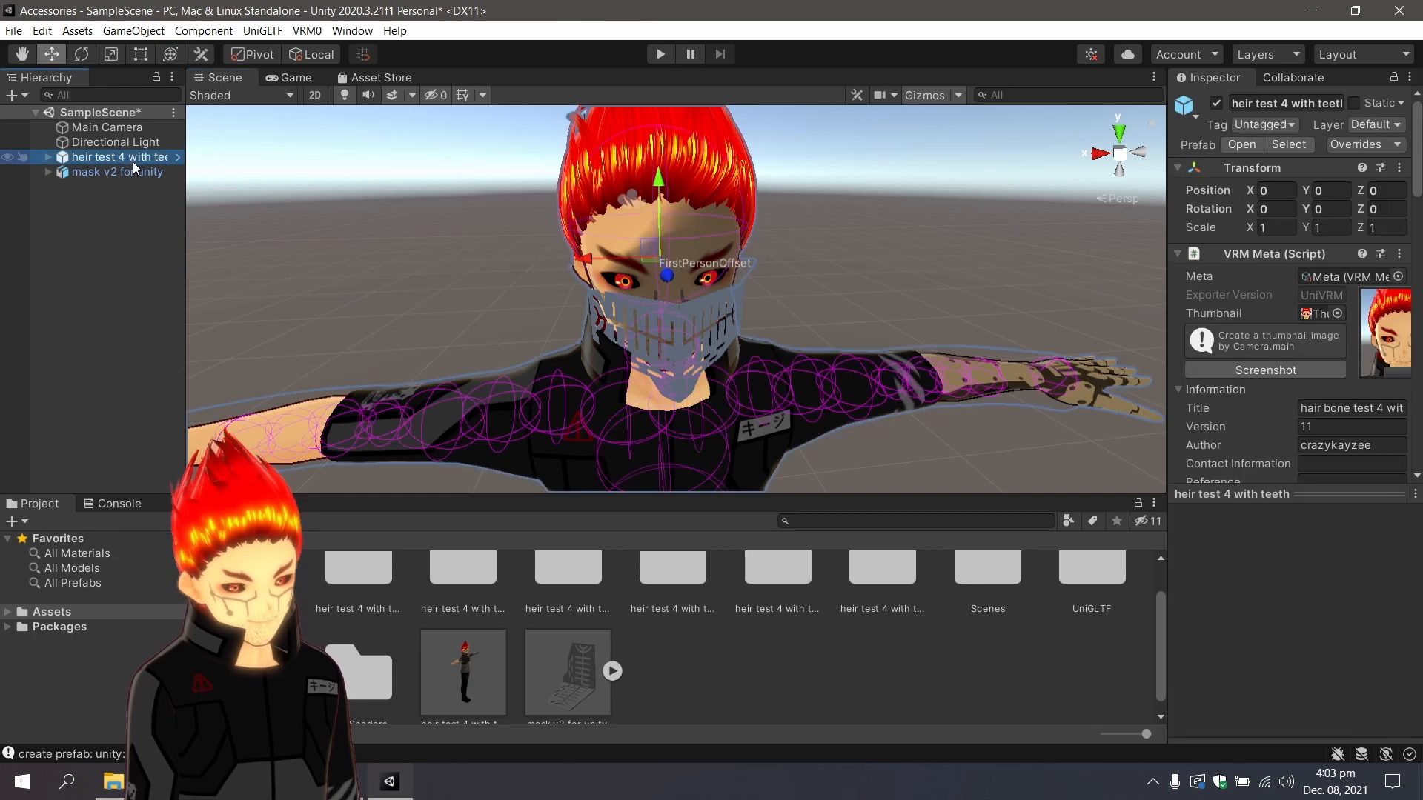
pyautogui.click(48, 158)
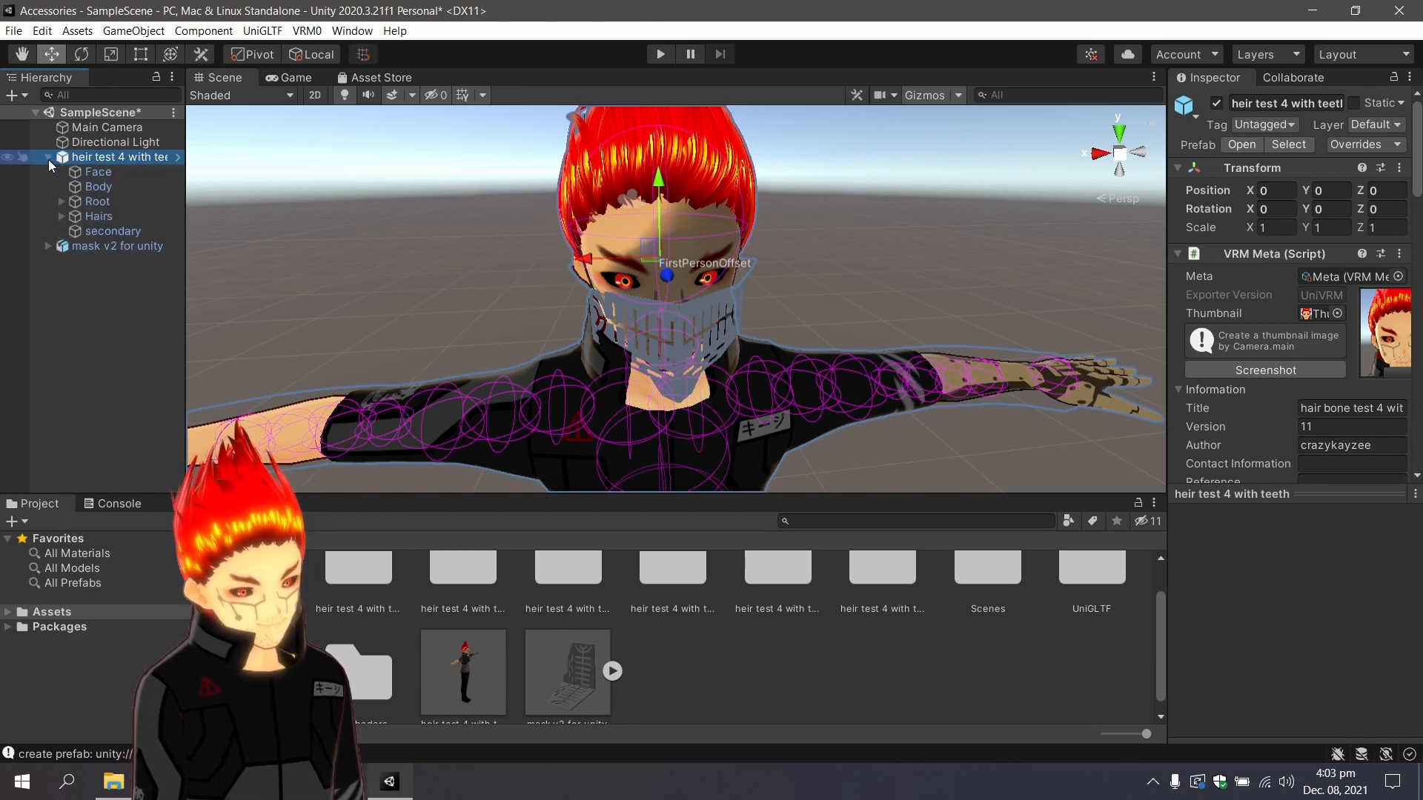
pyautogui.click(61, 201)
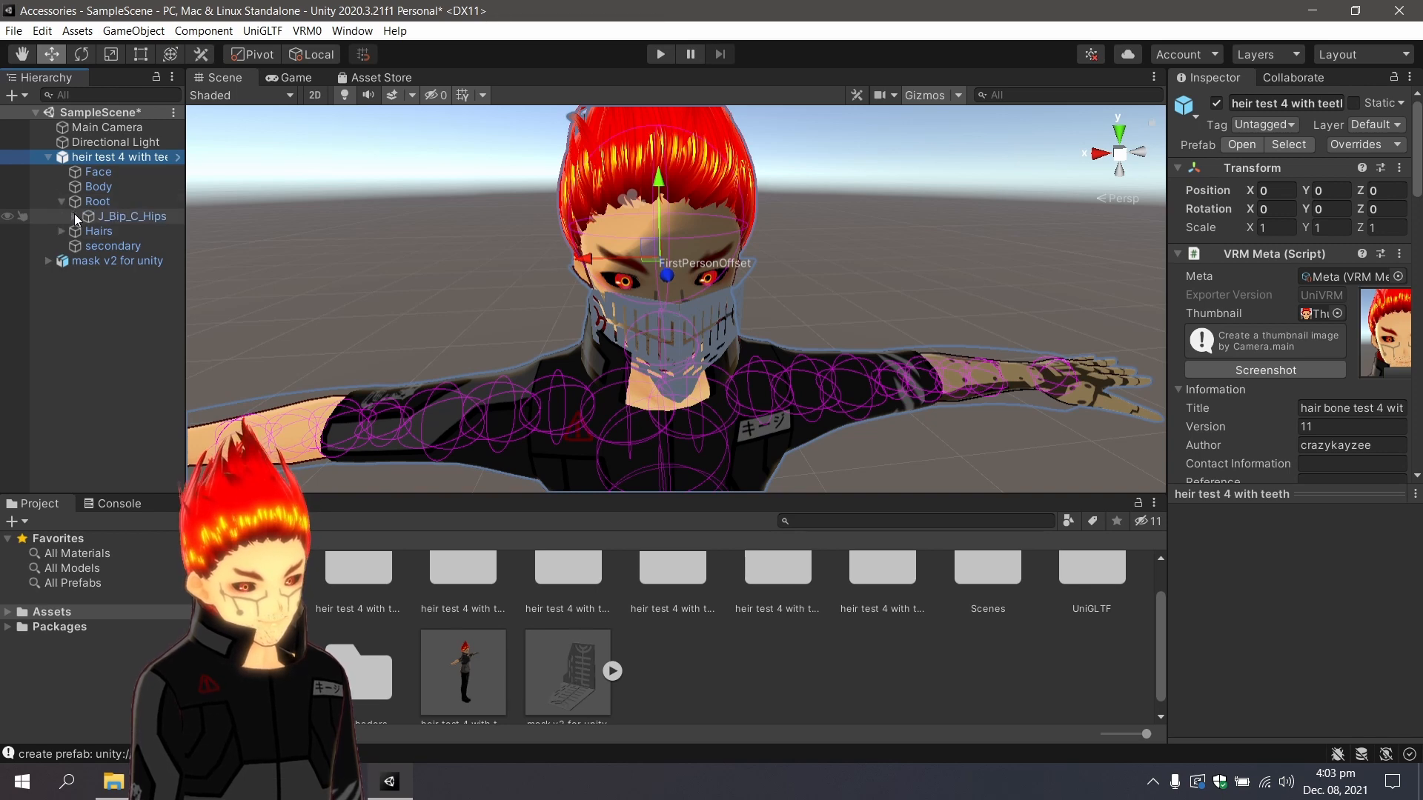
pyautogui.click(74, 216)
pyautogui.click(86, 230)
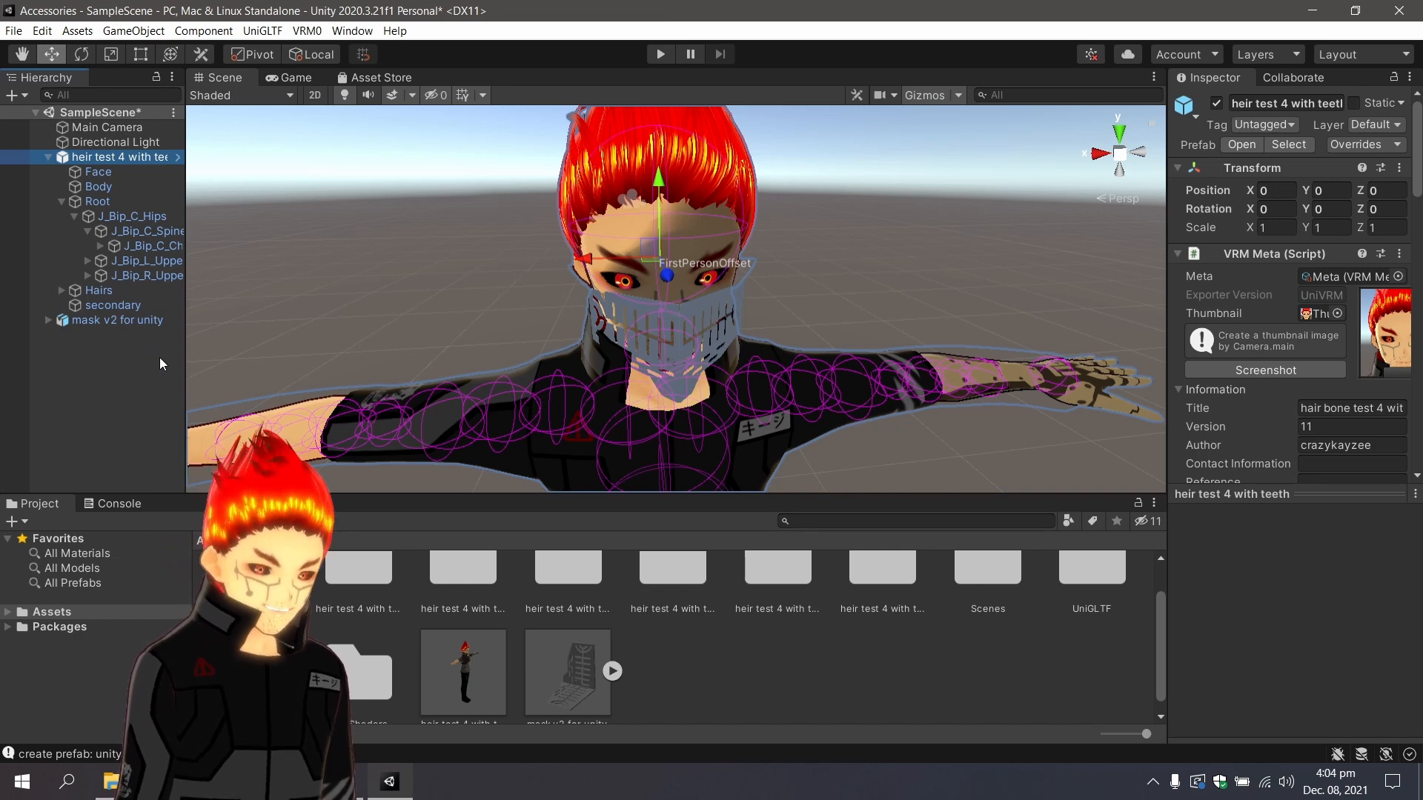
pyautogui.moveTo(186, 273); pyautogui.dragTo(287, 276)
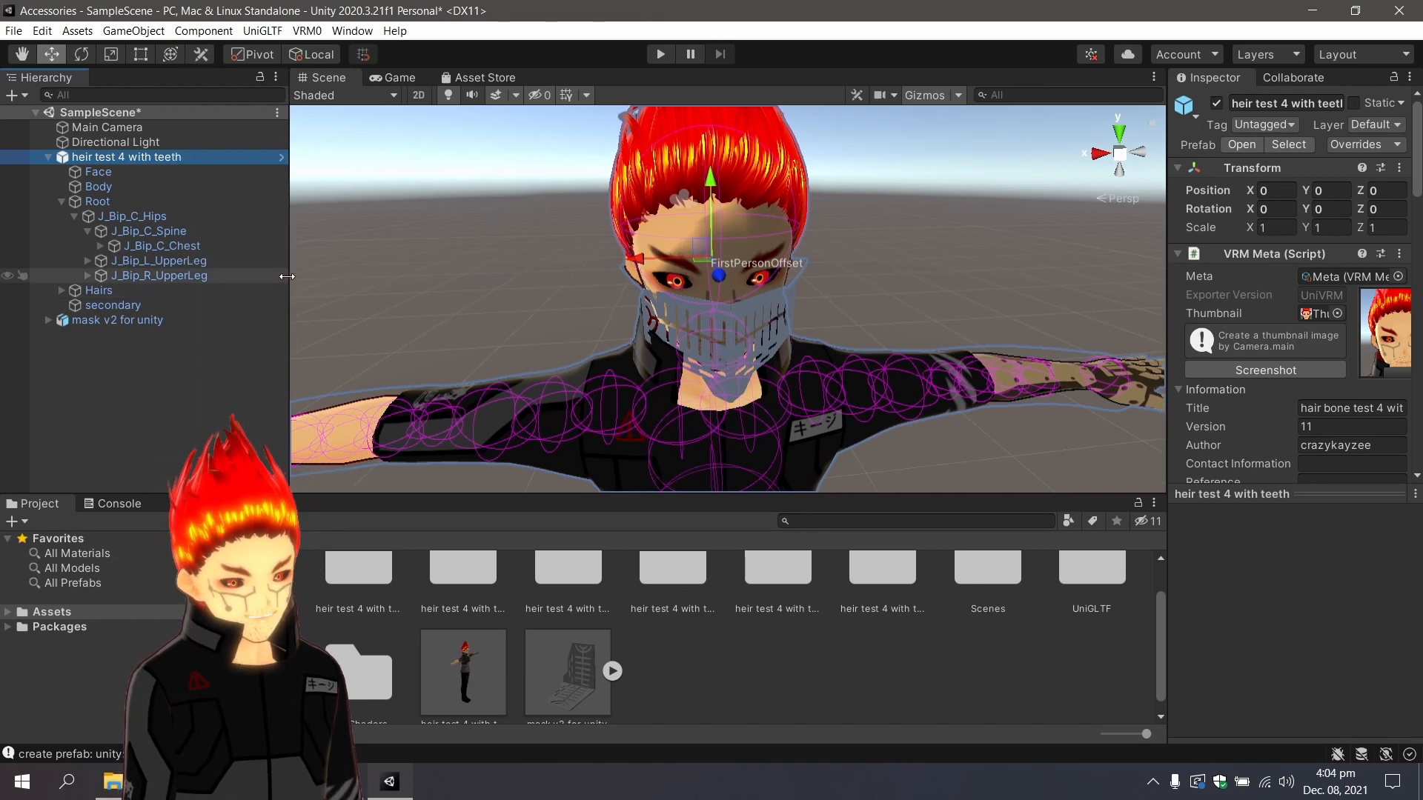
pyautogui.click(100, 246)
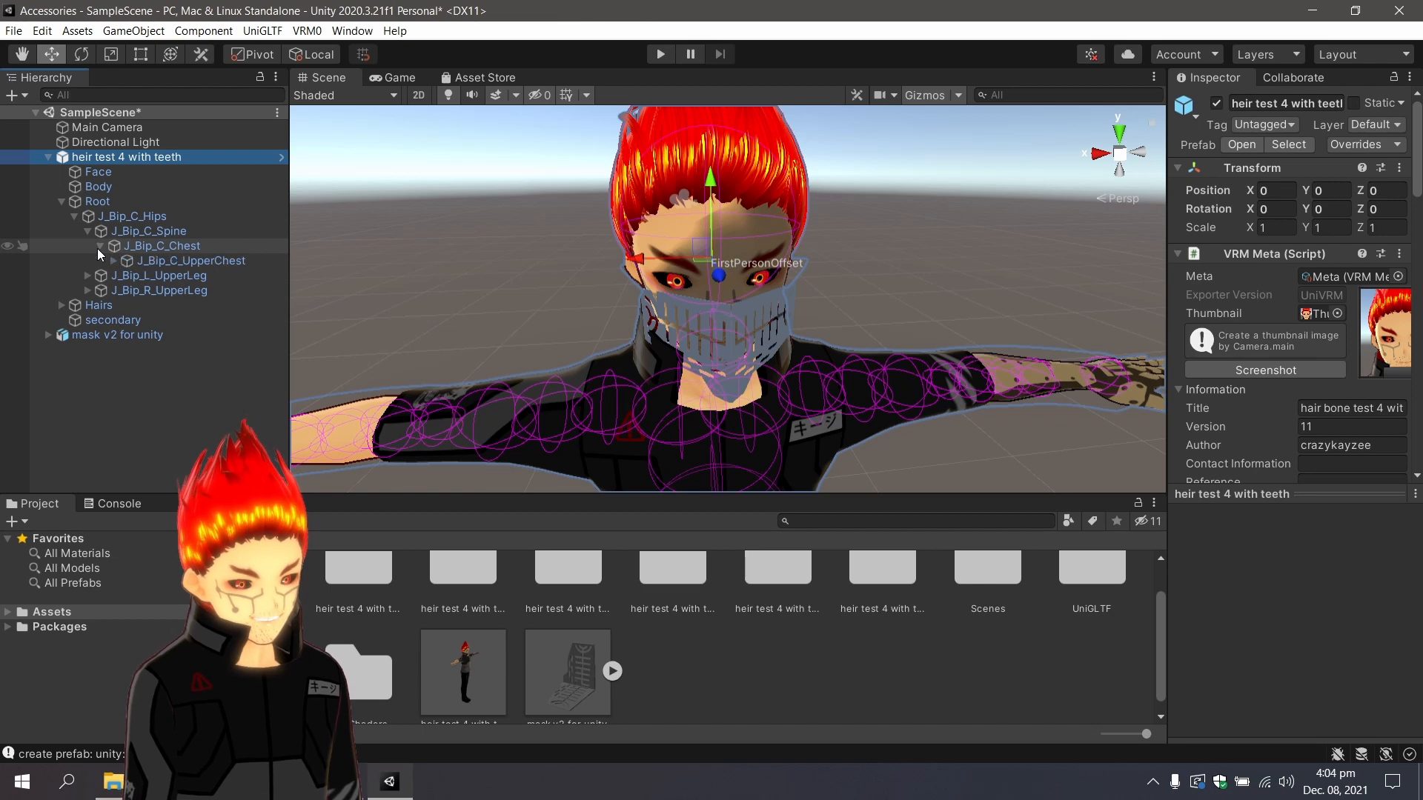
pyautogui.click(112, 262)
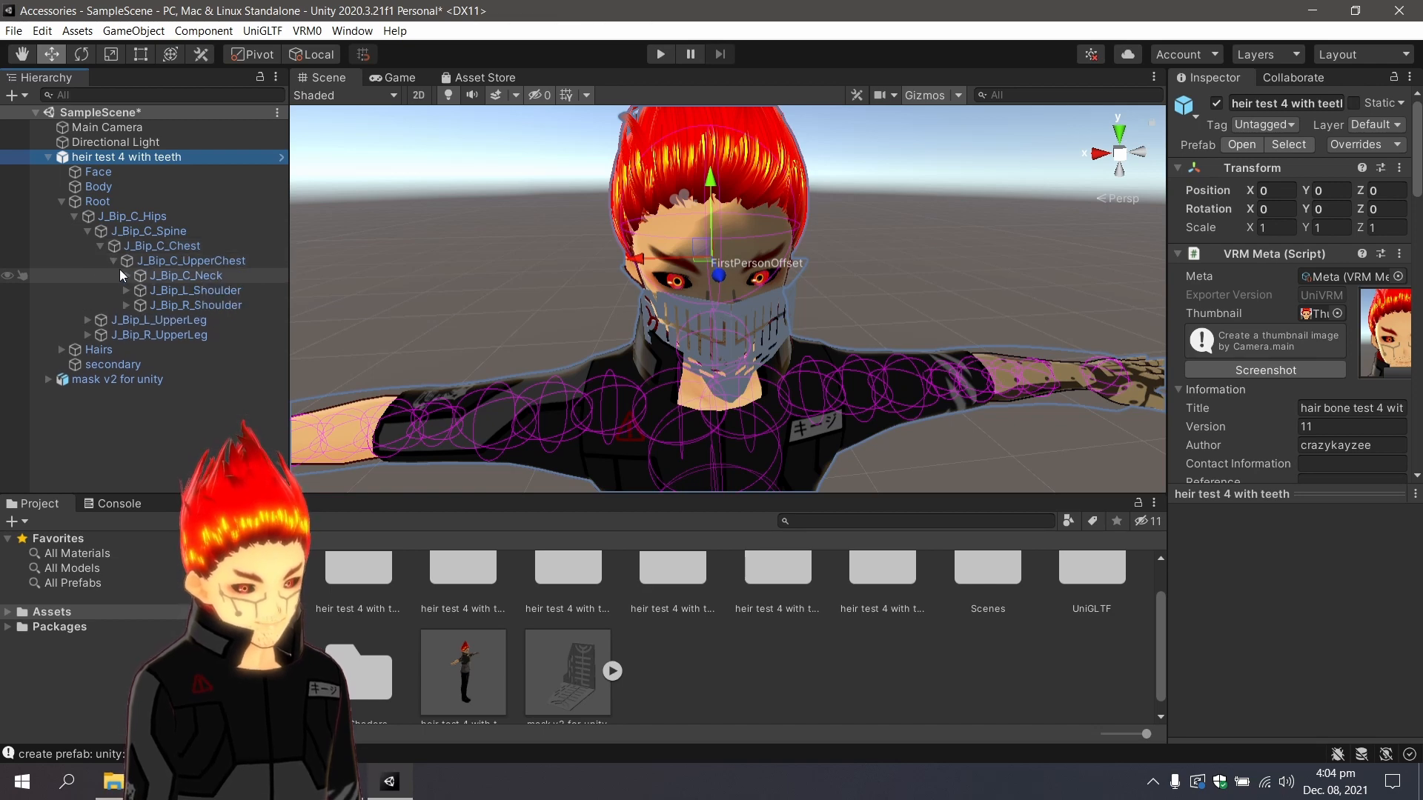
pyautogui.click(126, 275)
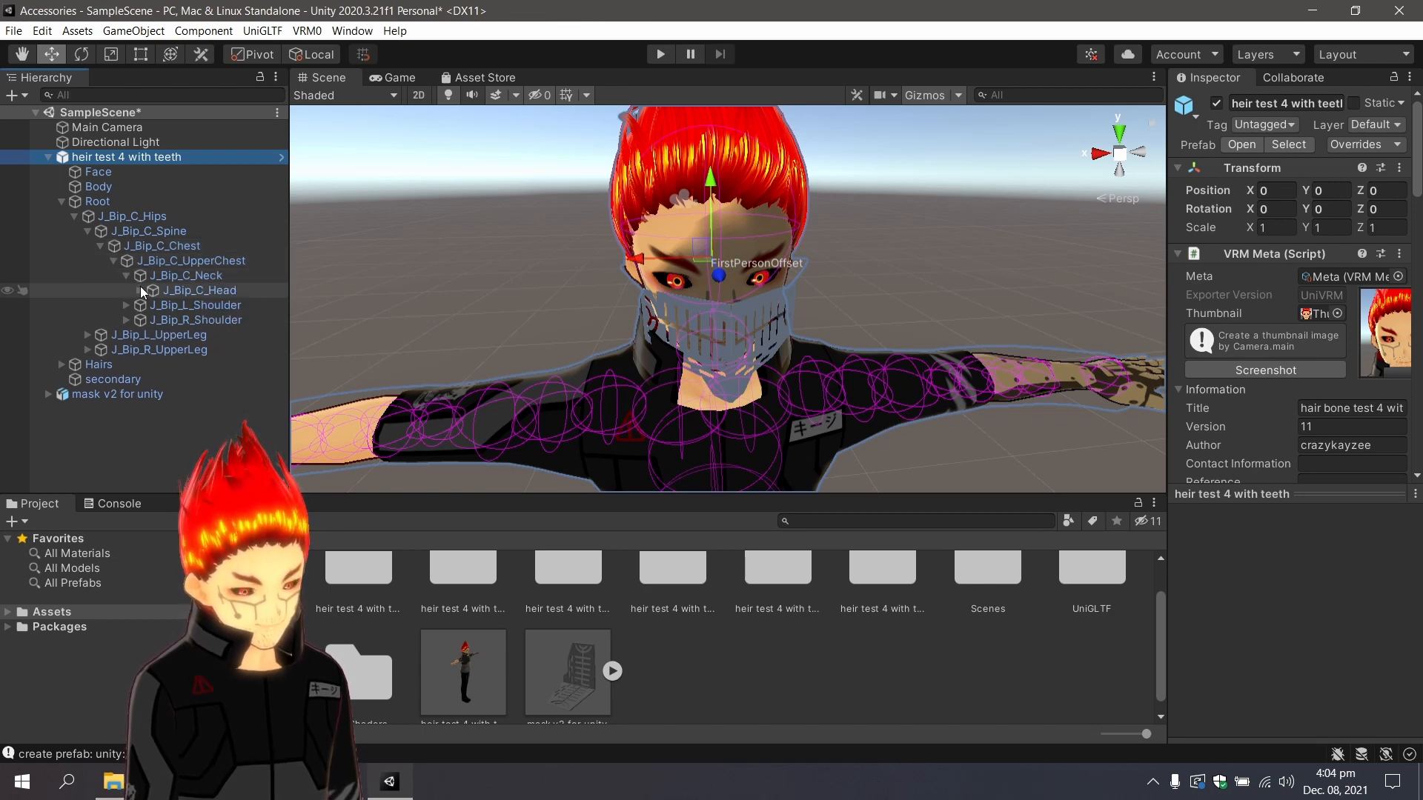
pyautogui.click(140, 286)
pyautogui.scroll(-2, 79, 380)
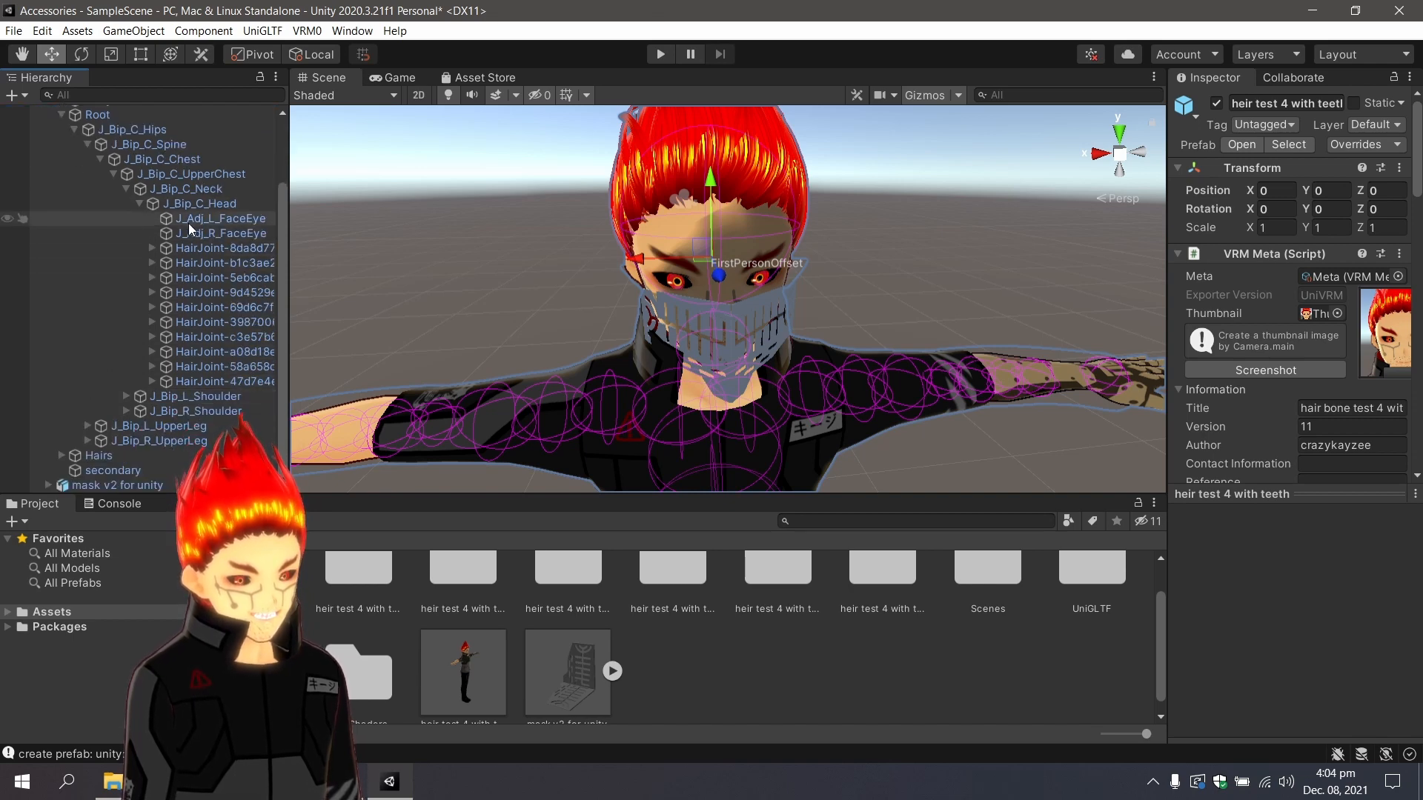
# Parent the mask v2 for unity object to the J_Bip_C_Head bone and select it there.
pyautogui.click(98, 486)
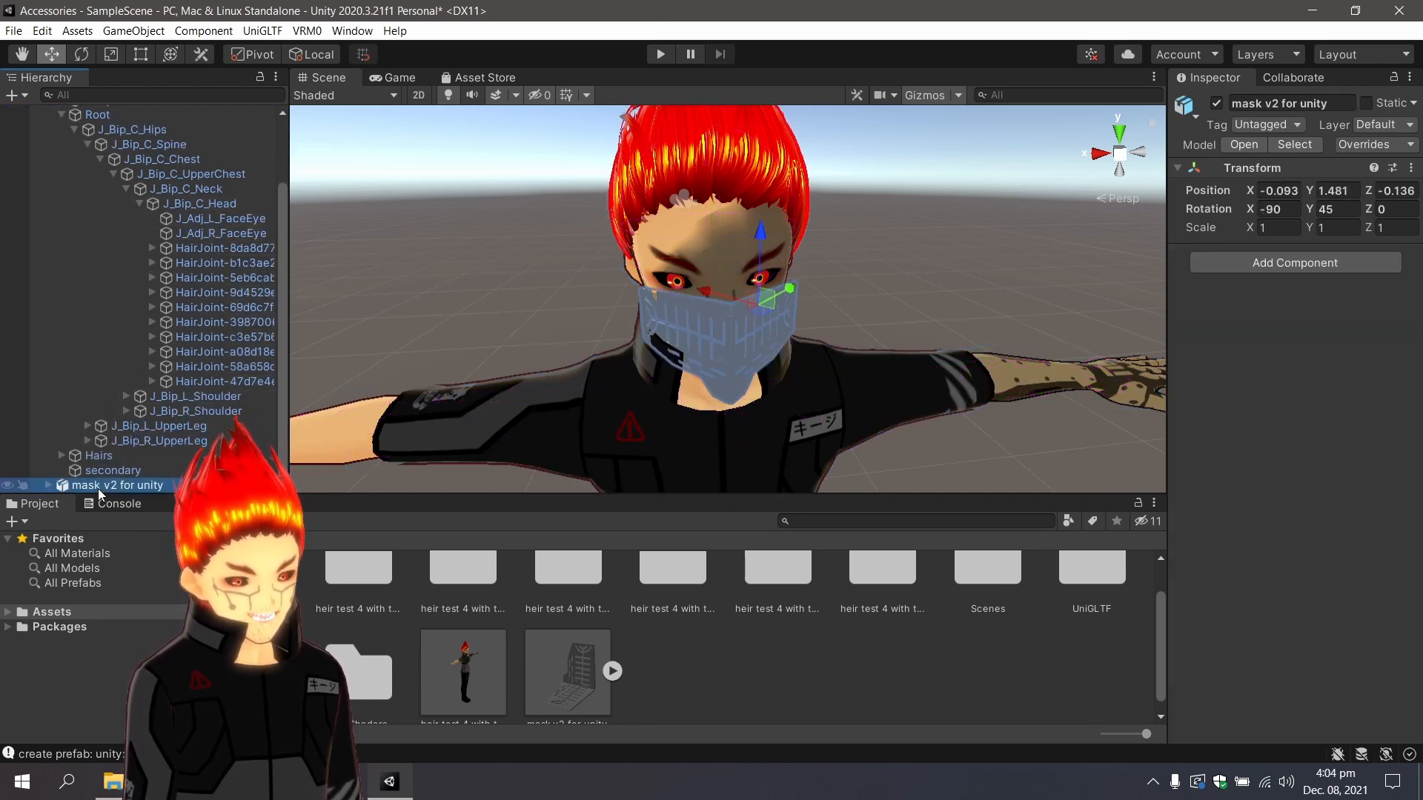
pyautogui.moveTo(98, 487); pyautogui.dragTo(197, 205)
pyautogui.click(73, 372)
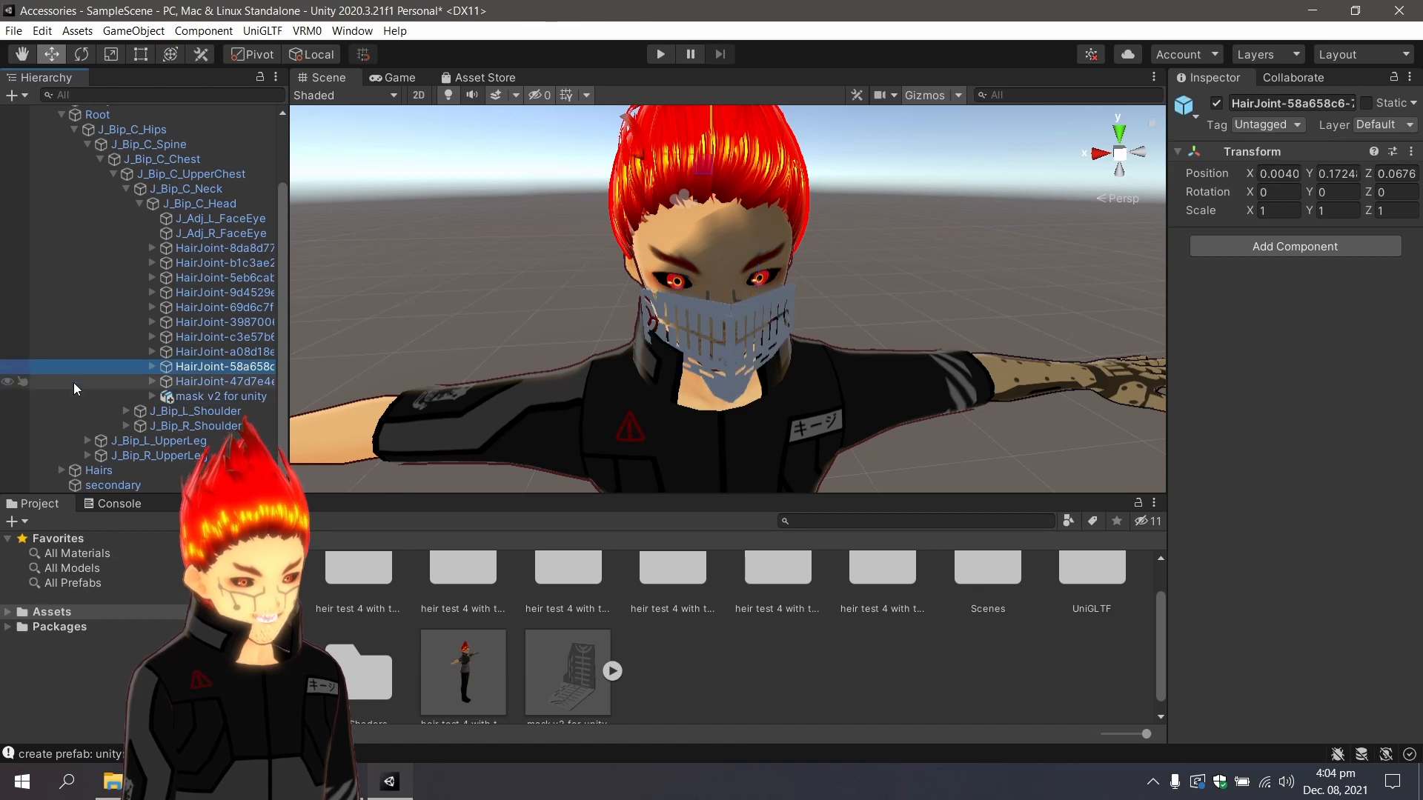
pyautogui.click(104, 396)
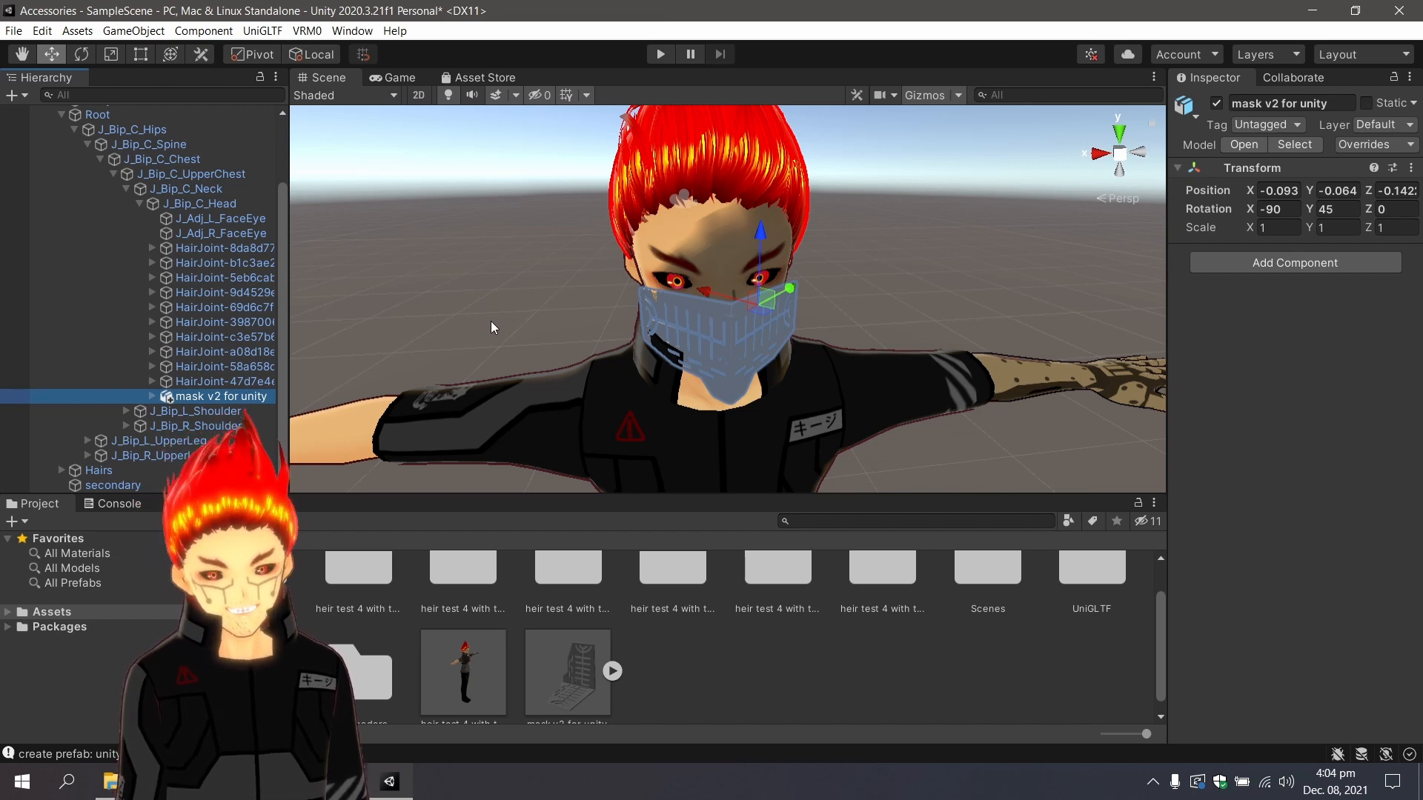
# Nudge the parented mask sideways and forward on the face to about X -0.087, Z -0.141.
pyautogui.click(709, 295)
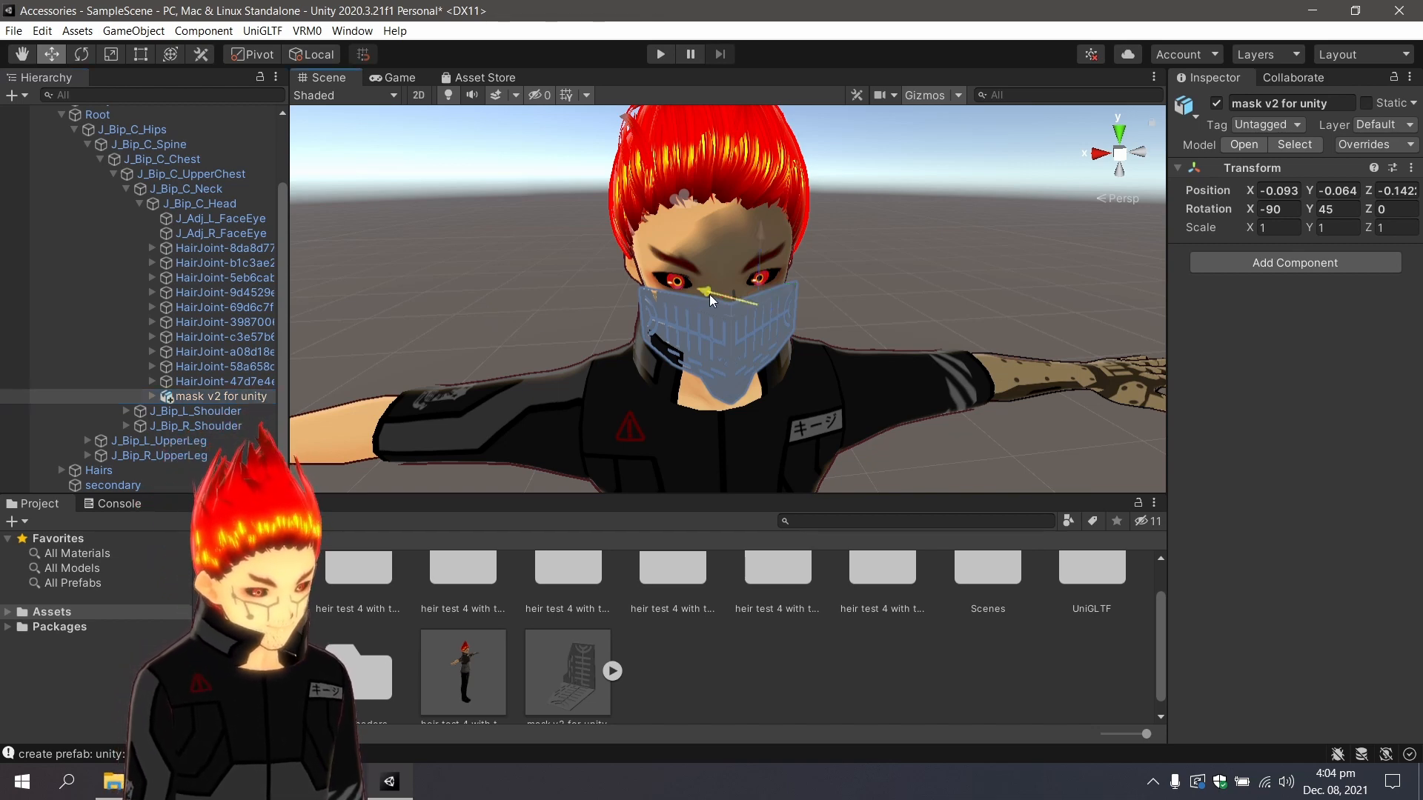
pyautogui.moveTo(709, 294); pyautogui.dragTo(790, 286)
pyautogui.click(880, 313)
# Set the whole avatar's Y rotation to 90 and check the mask's placement on the turned head up close.
pyautogui.scroll(-6, 878, 314)
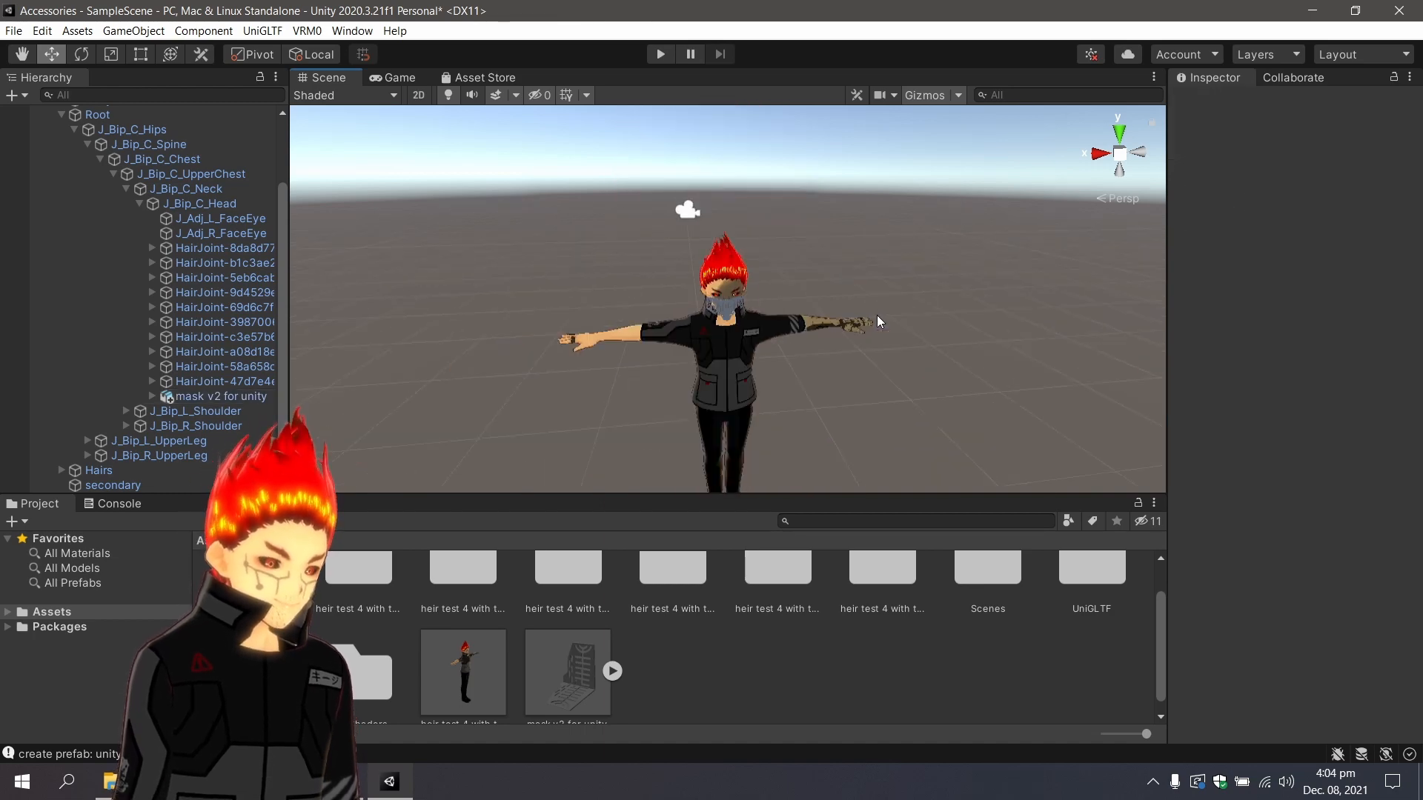
pyautogui.click(735, 352)
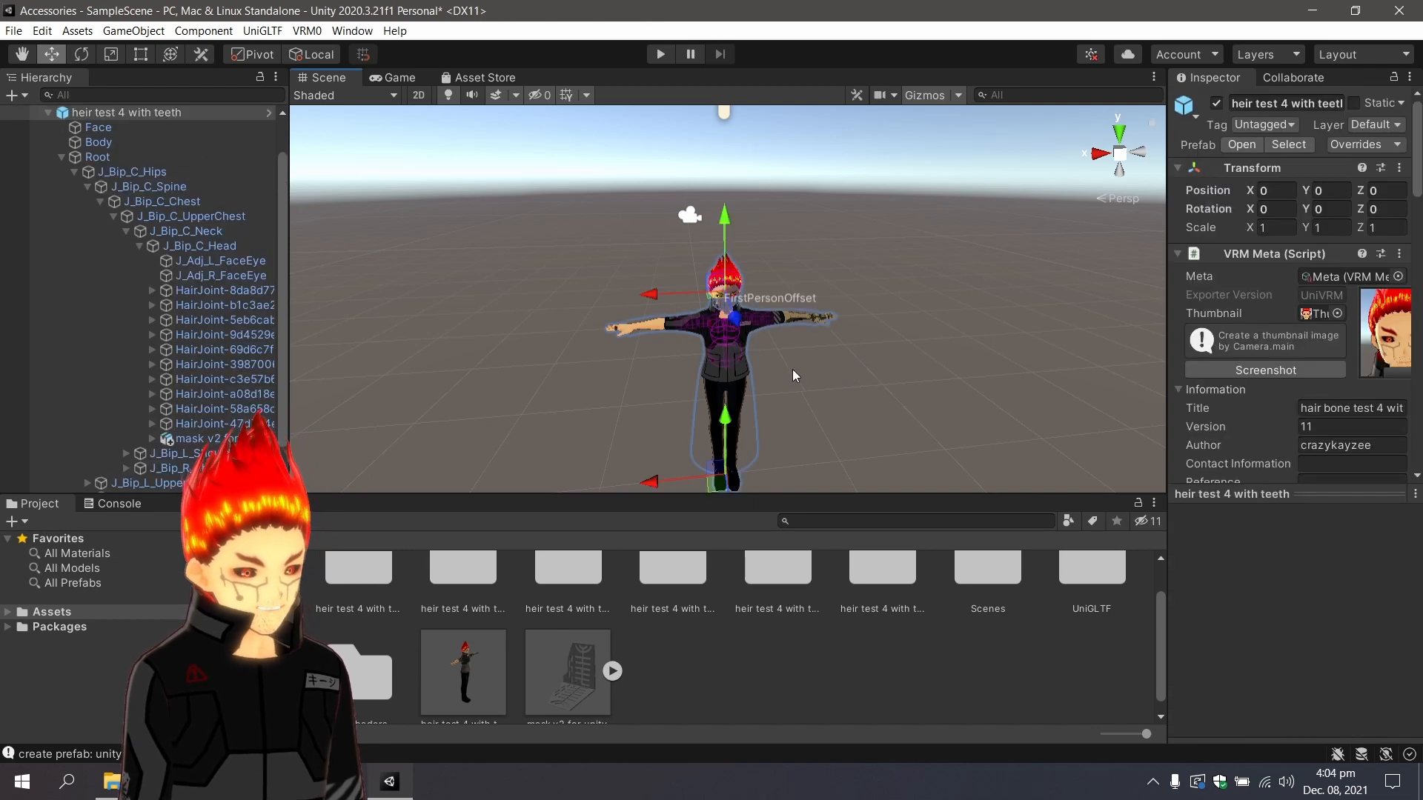
pyautogui.click(831, 427)
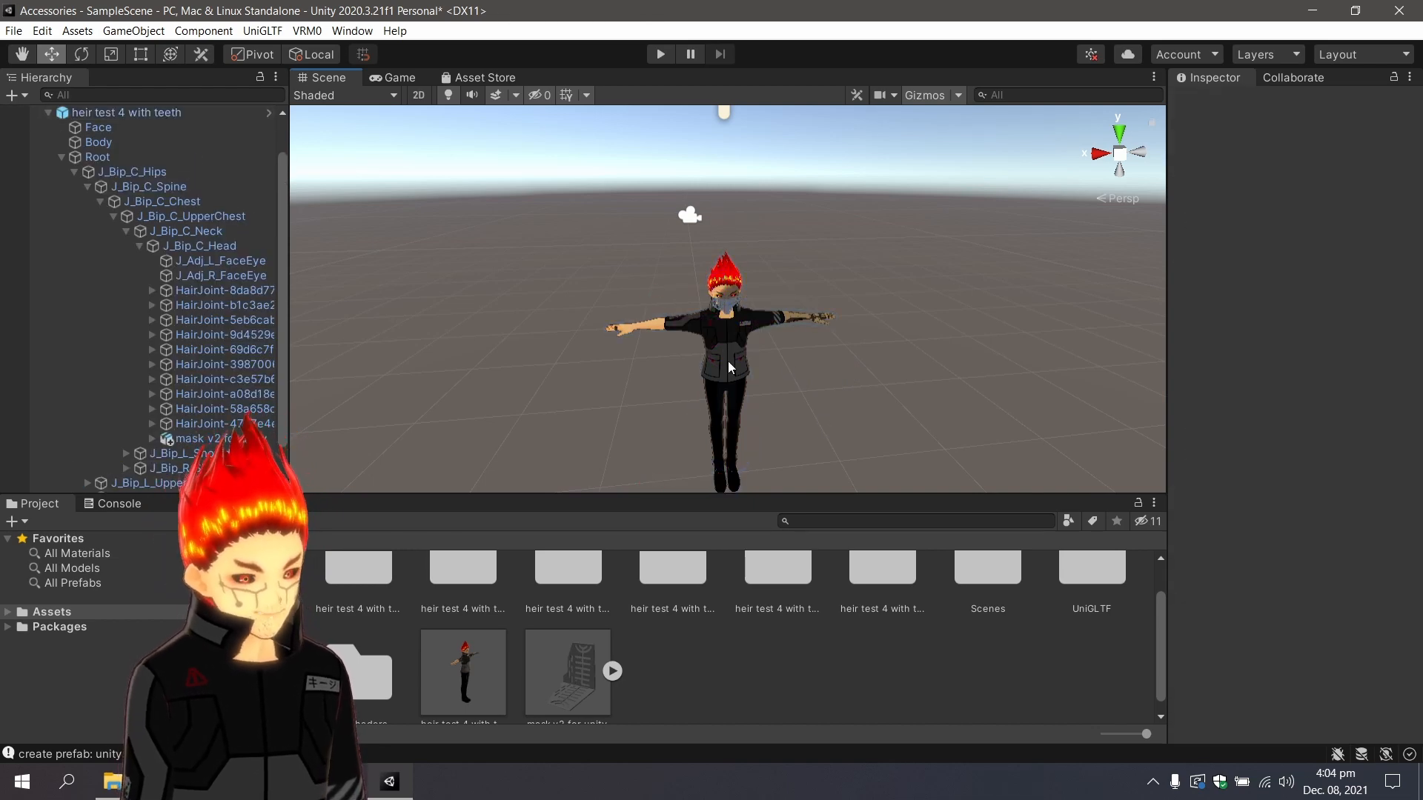
pyautogui.click(728, 362)
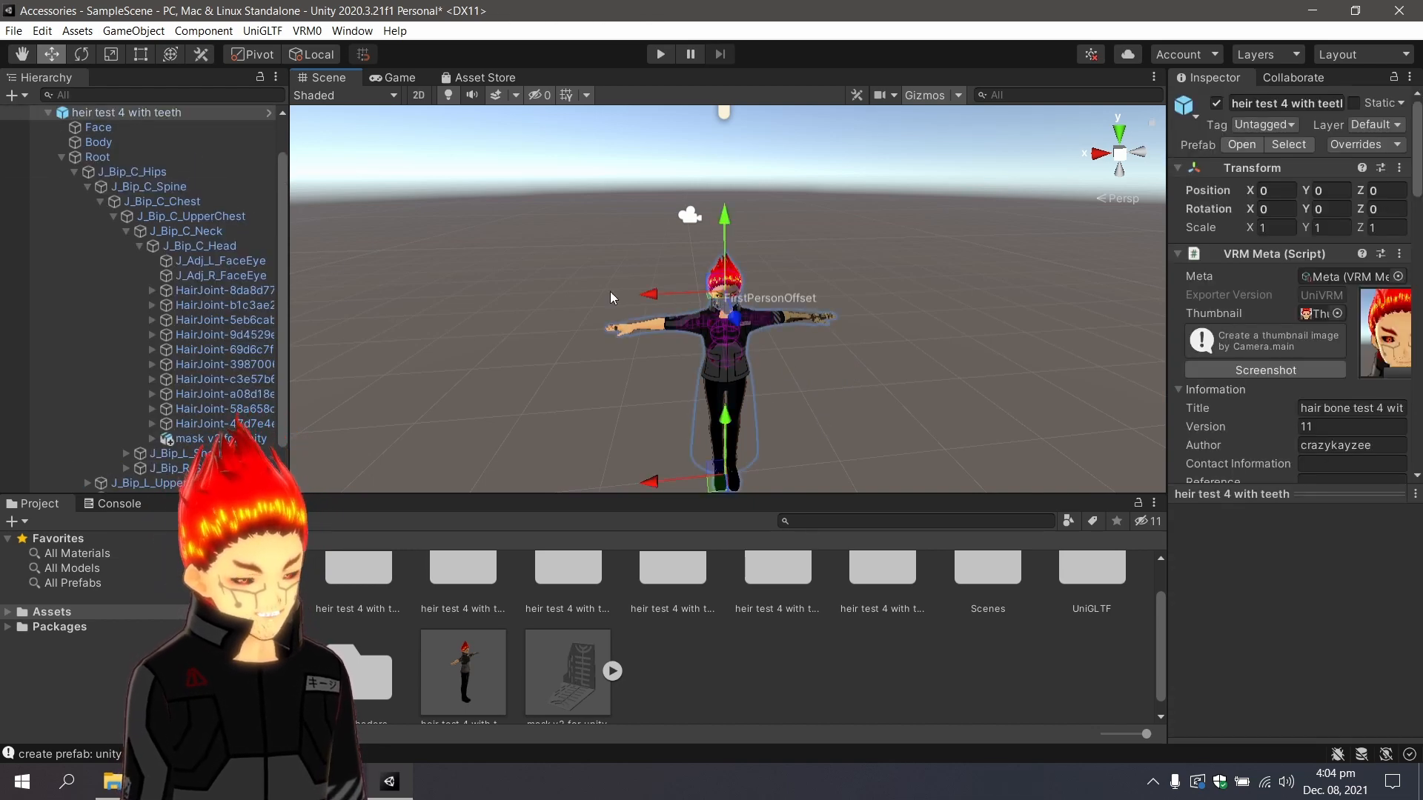
pyautogui.click(1327, 209)
pyautogui.write('90')
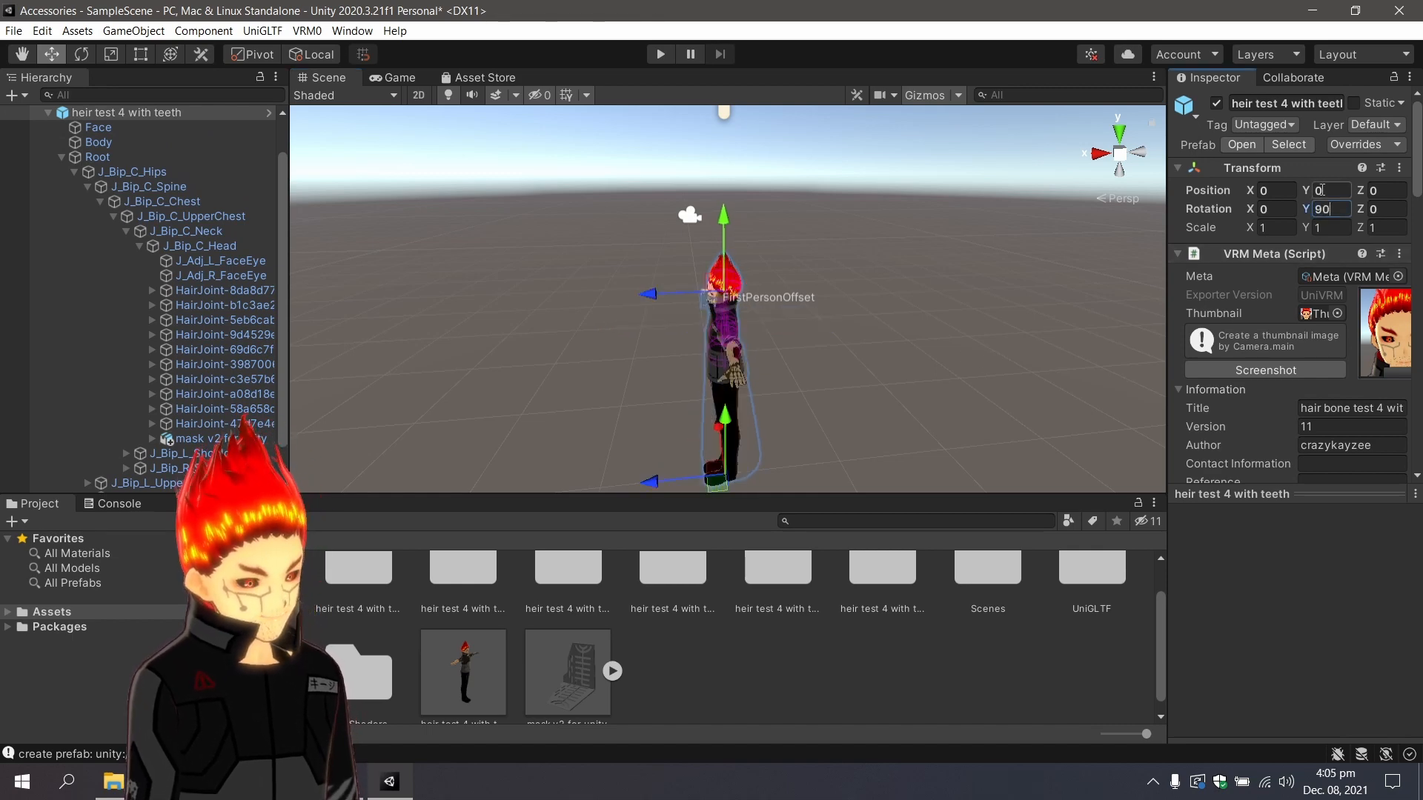
pyautogui.click(874, 366)
pyautogui.scroll(4, 875, 364)
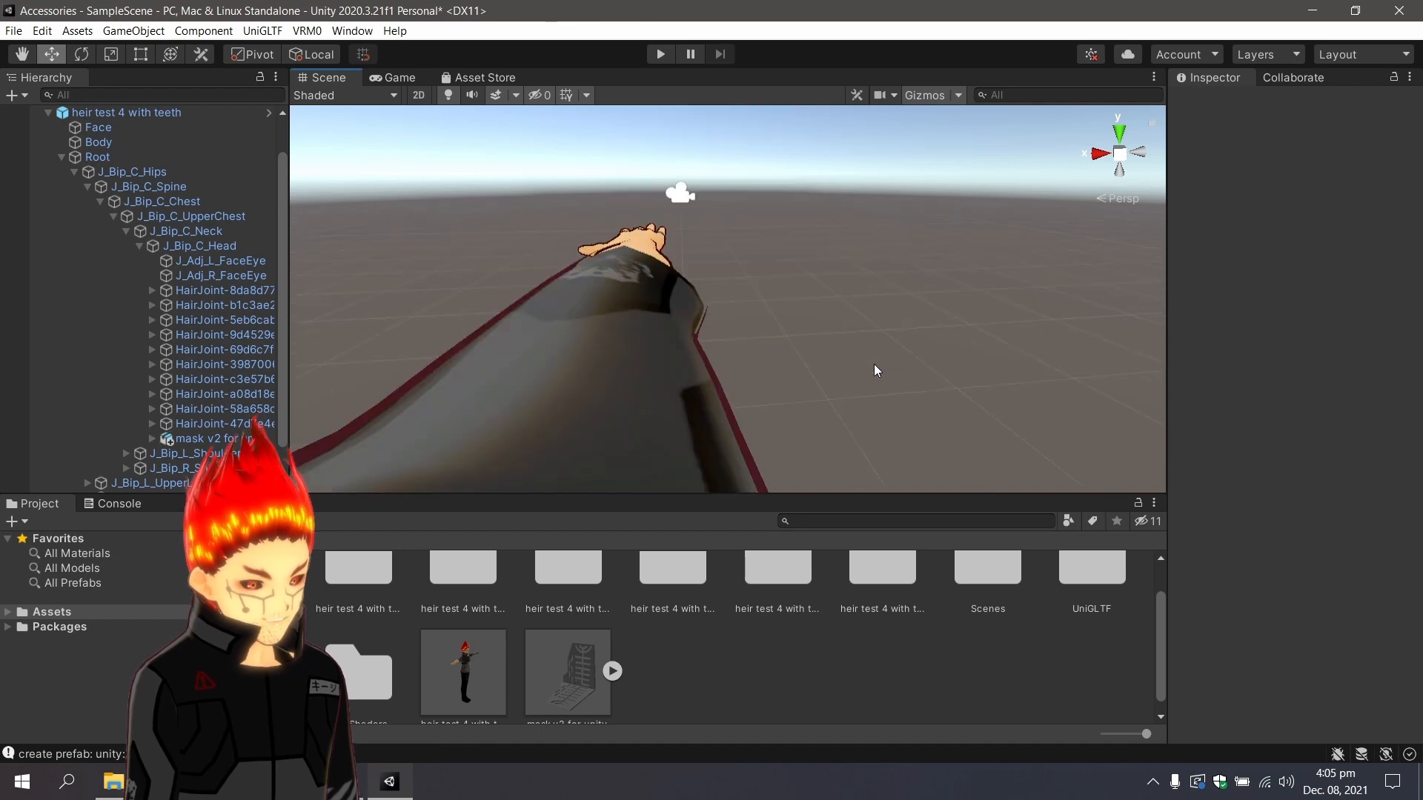
pyautogui.scroll(-1, 876, 367)
pyautogui.moveTo(877, 370)
pyautogui.mouseDown(button='middle')
pyautogui.moveTo(791, 304)
pyautogui.moveTo(877, 352)
pyautogui.mouseUp(button='middle')
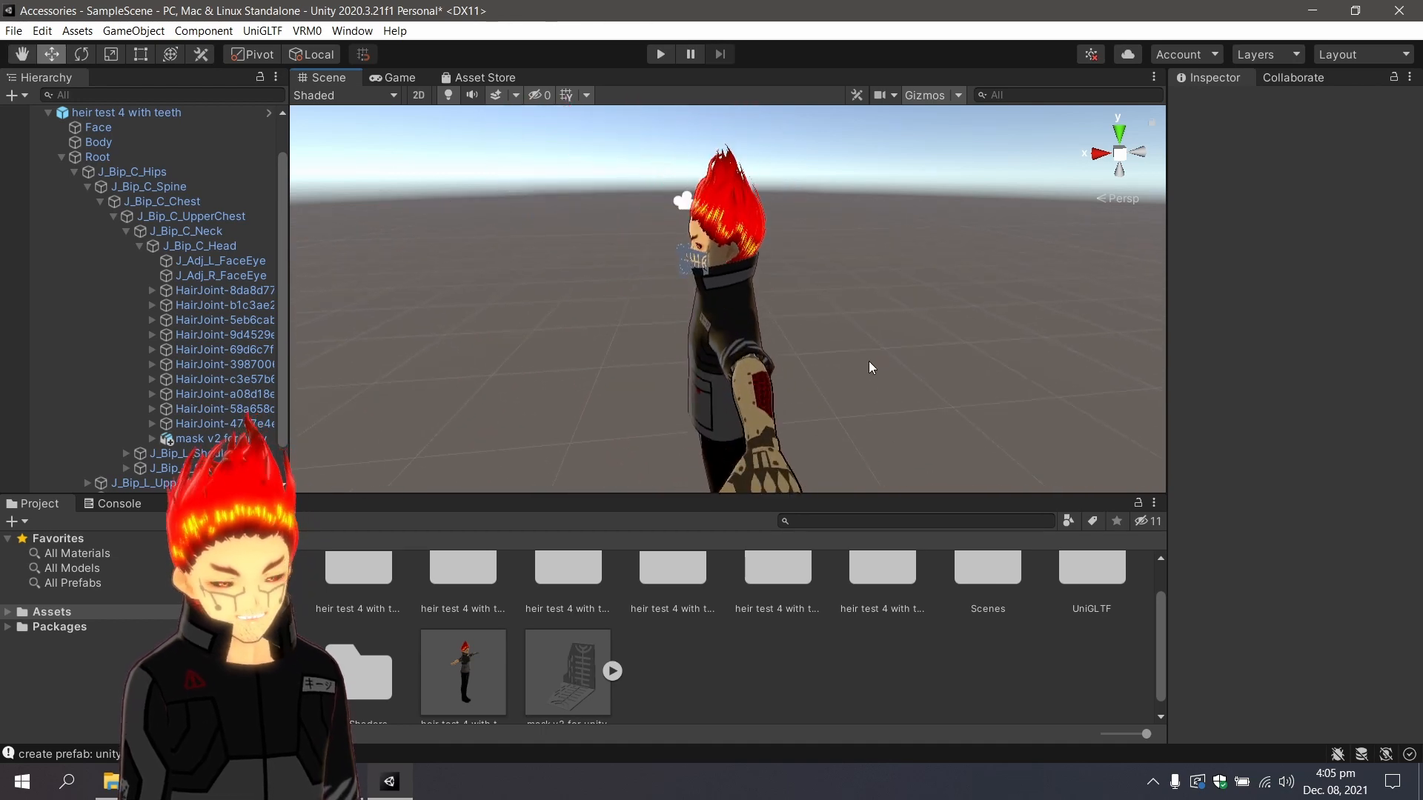
pyautogui.keyDown('alt'); pyautogui.moveTo(585, 369); pyautogui.dragTo(960, 295); pyautogui.keyUp('alt')
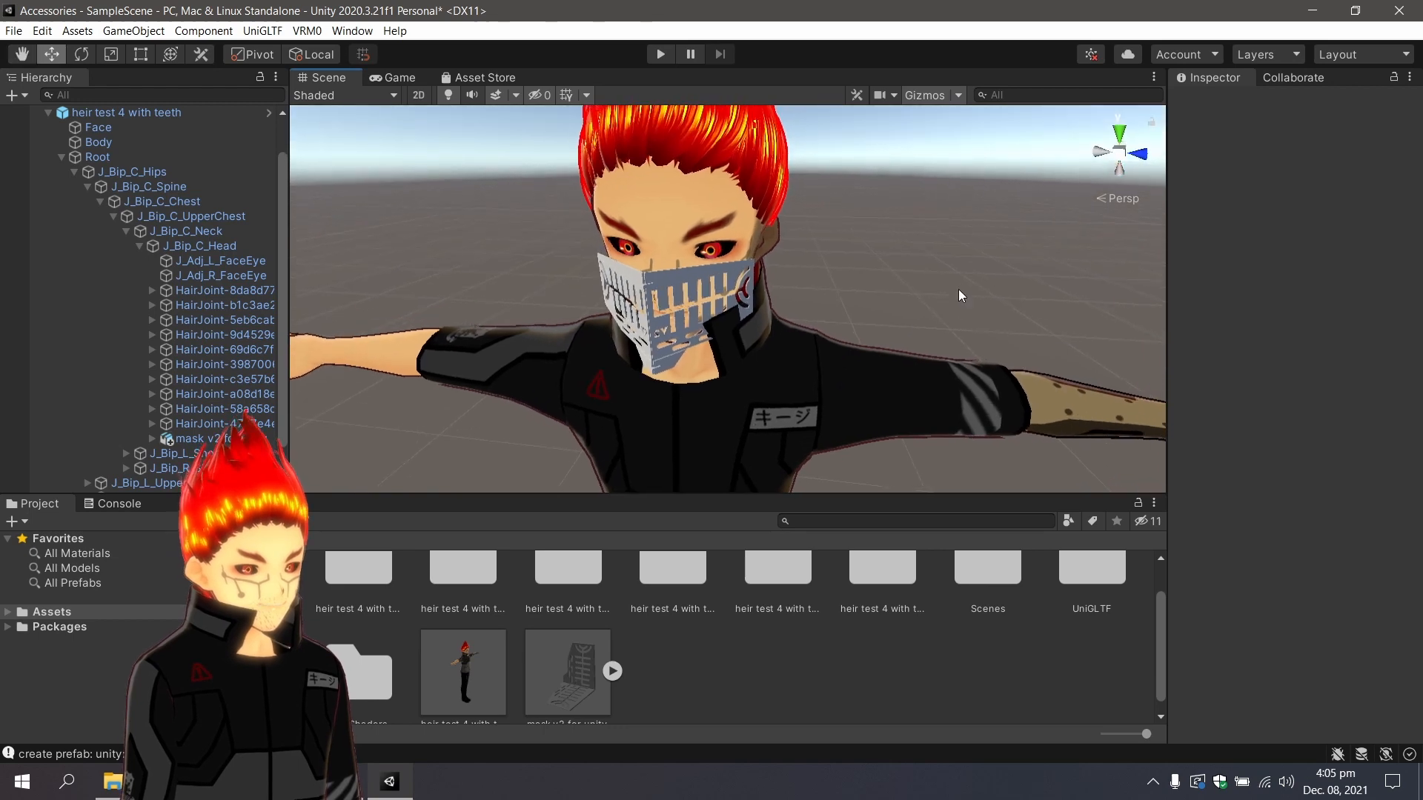
pyautogui.click(651, 306)
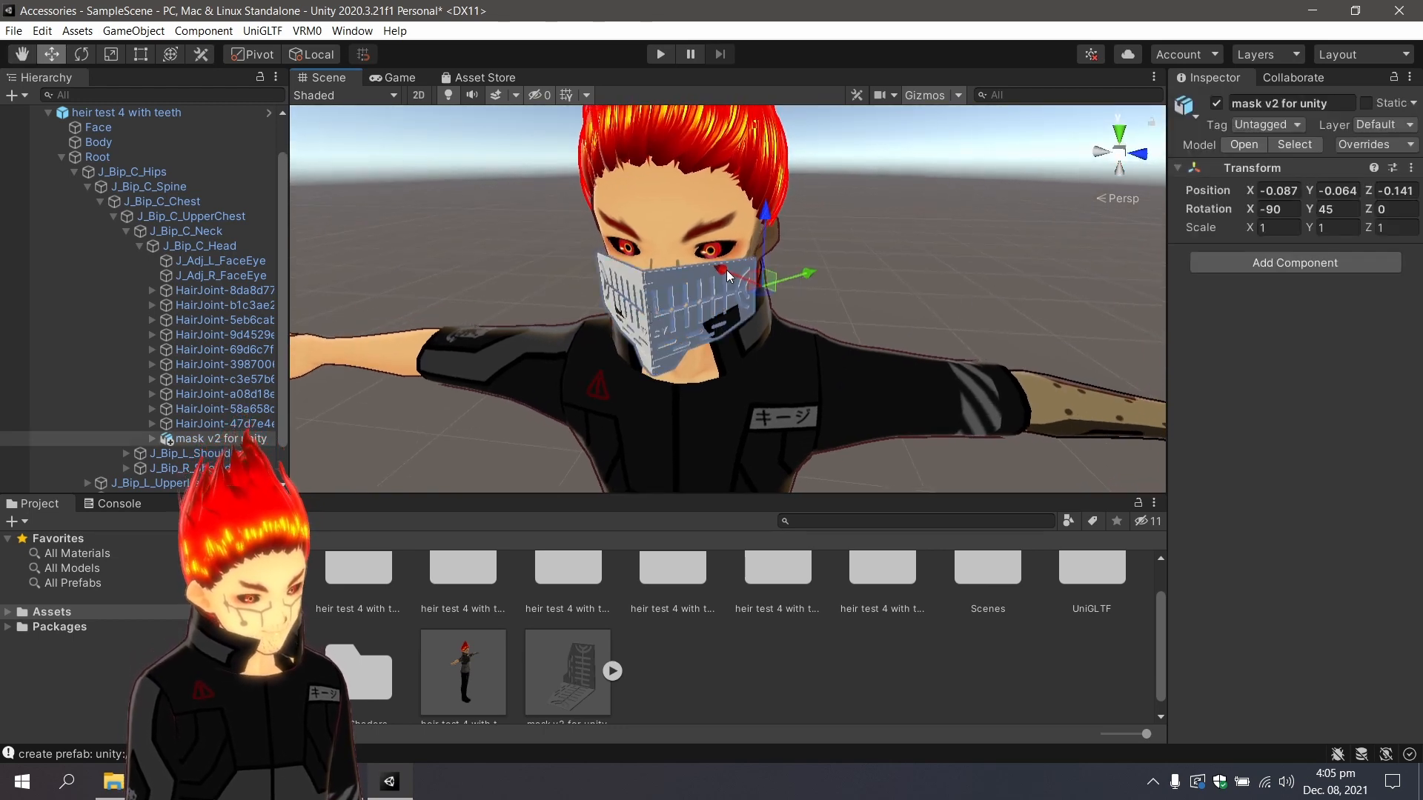
# Create a new material in the Assets folder, keep its default name, and apply it to the mask.
pyautogui.click(772, 678)
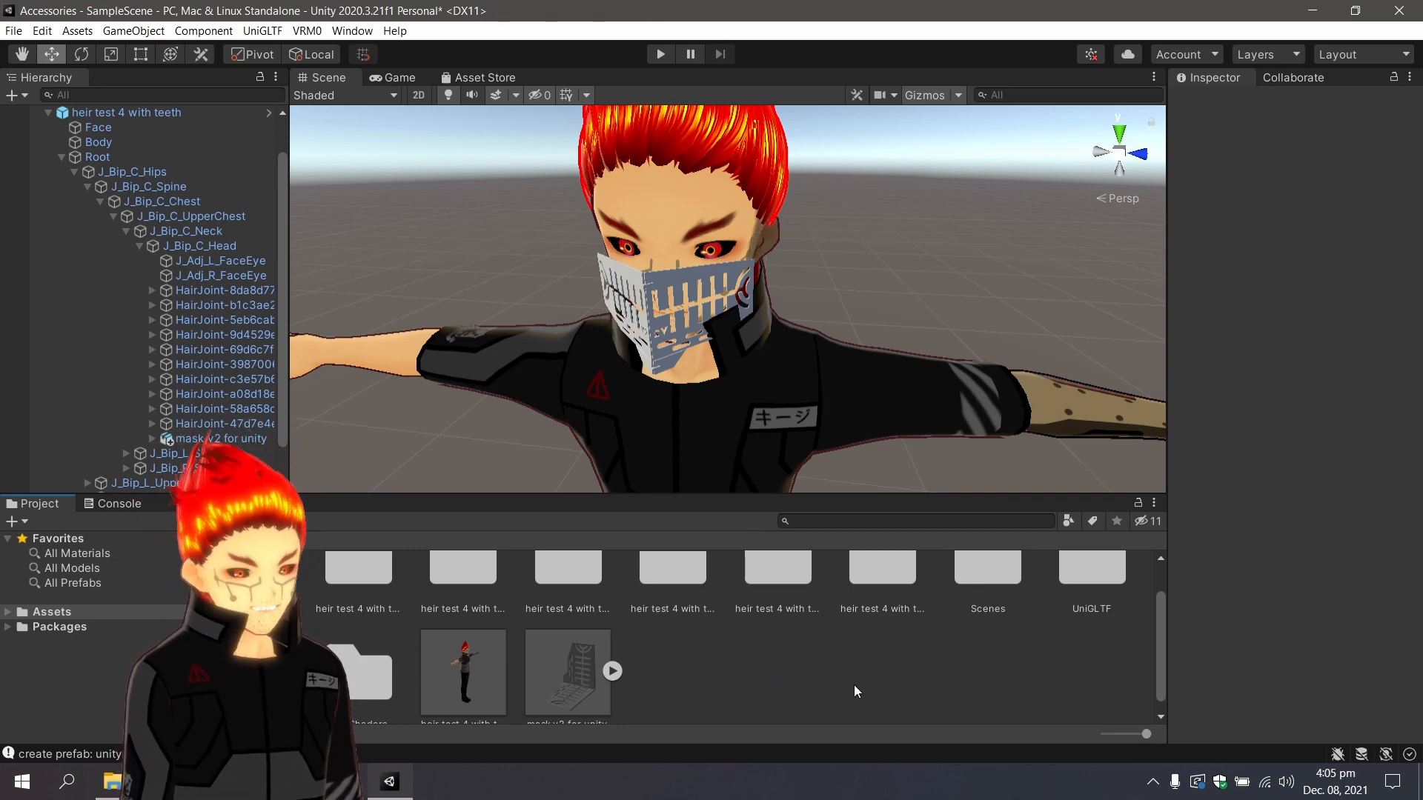
pyautogui.rightClick(844, 701)
pyautogui.moveTo(997, 233)
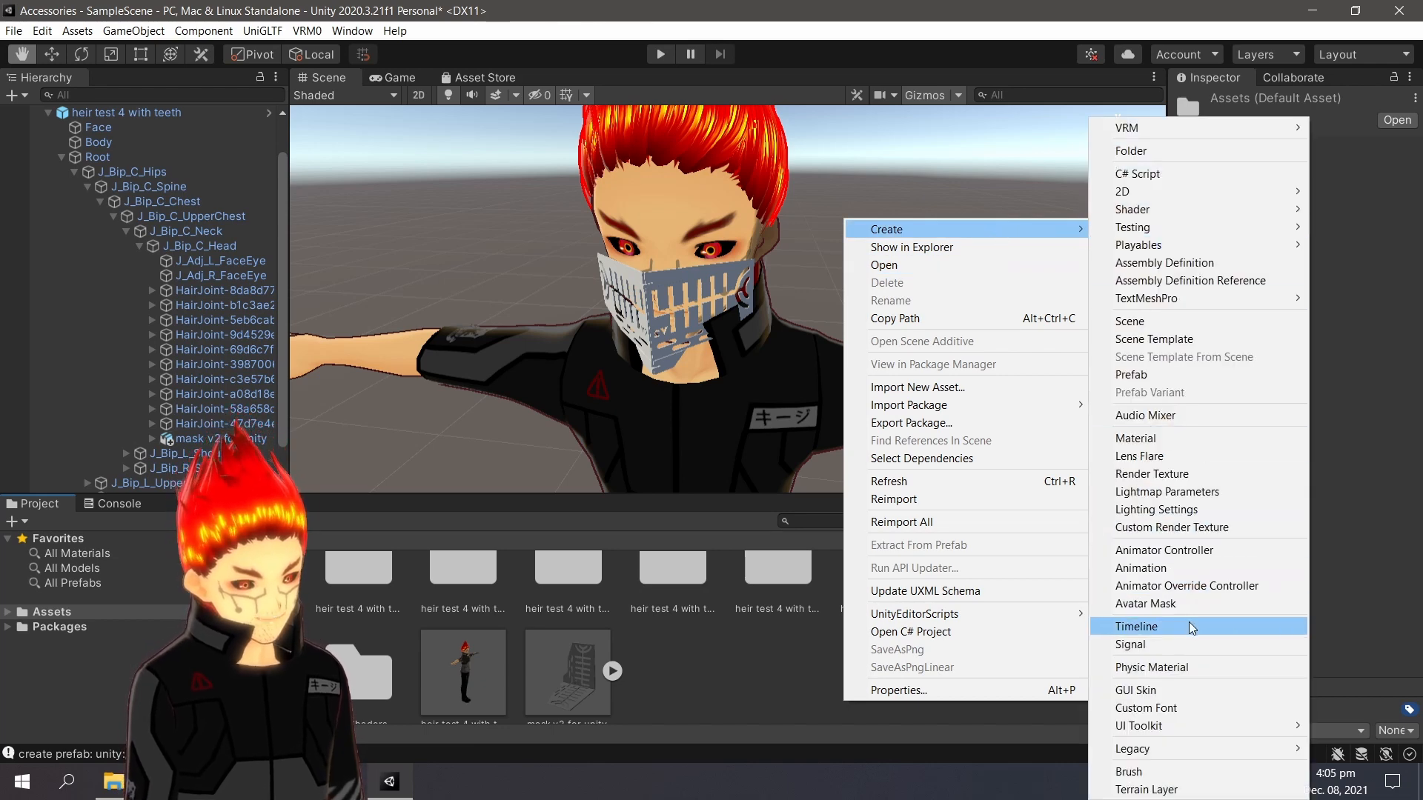
pyautogui.click(1243, 442)
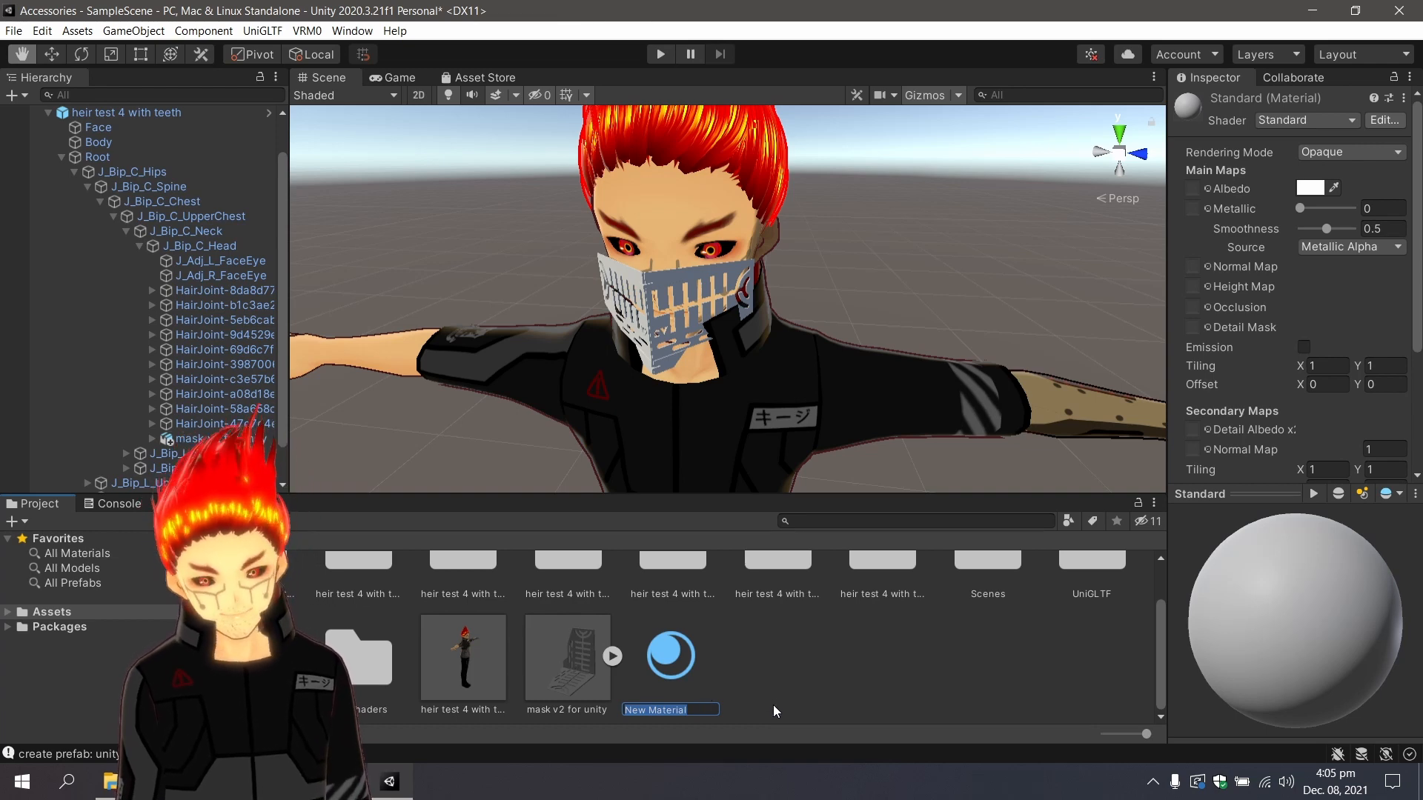
pyautogui.press('Return')
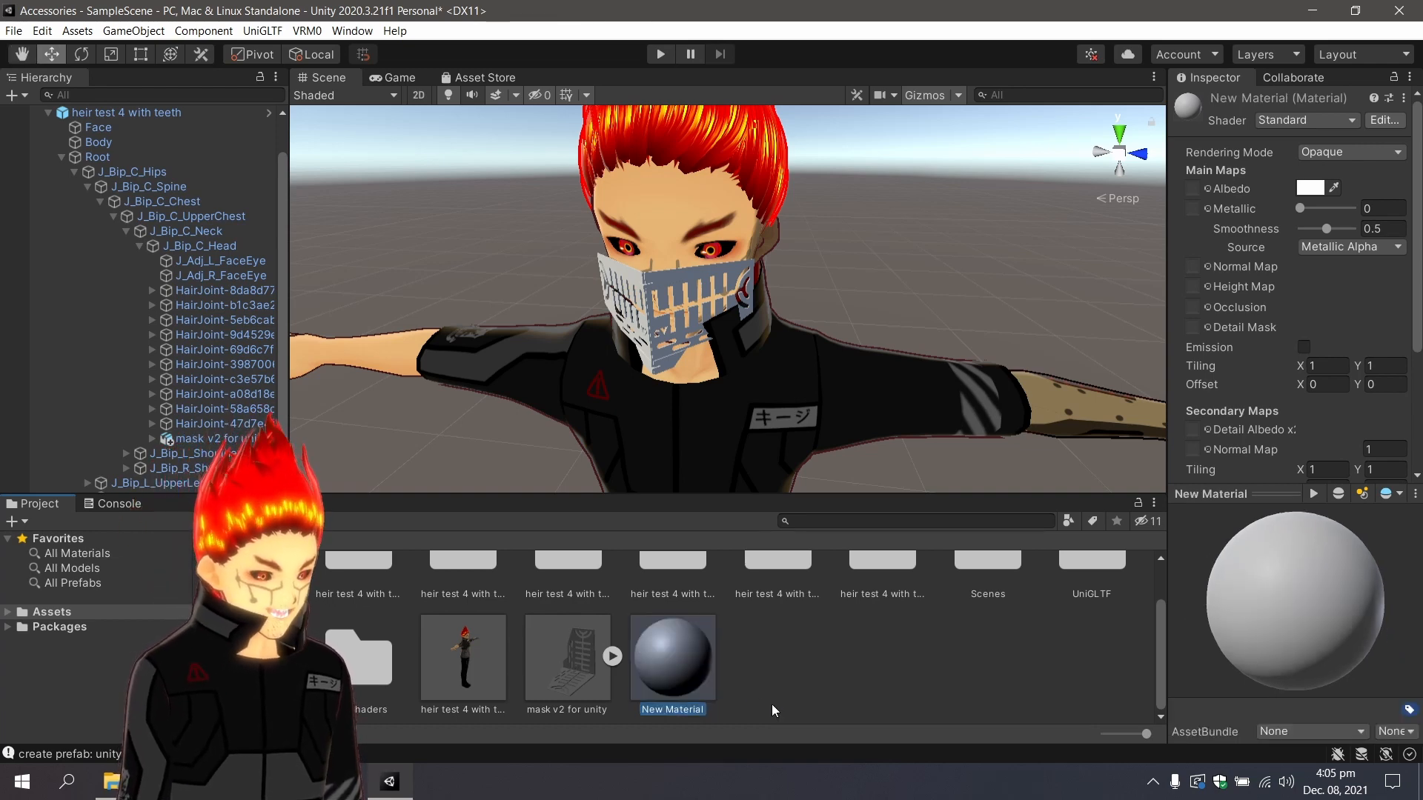
pyautogui.moveTo(691, 665); pyautogui.dragTo(650, 296)
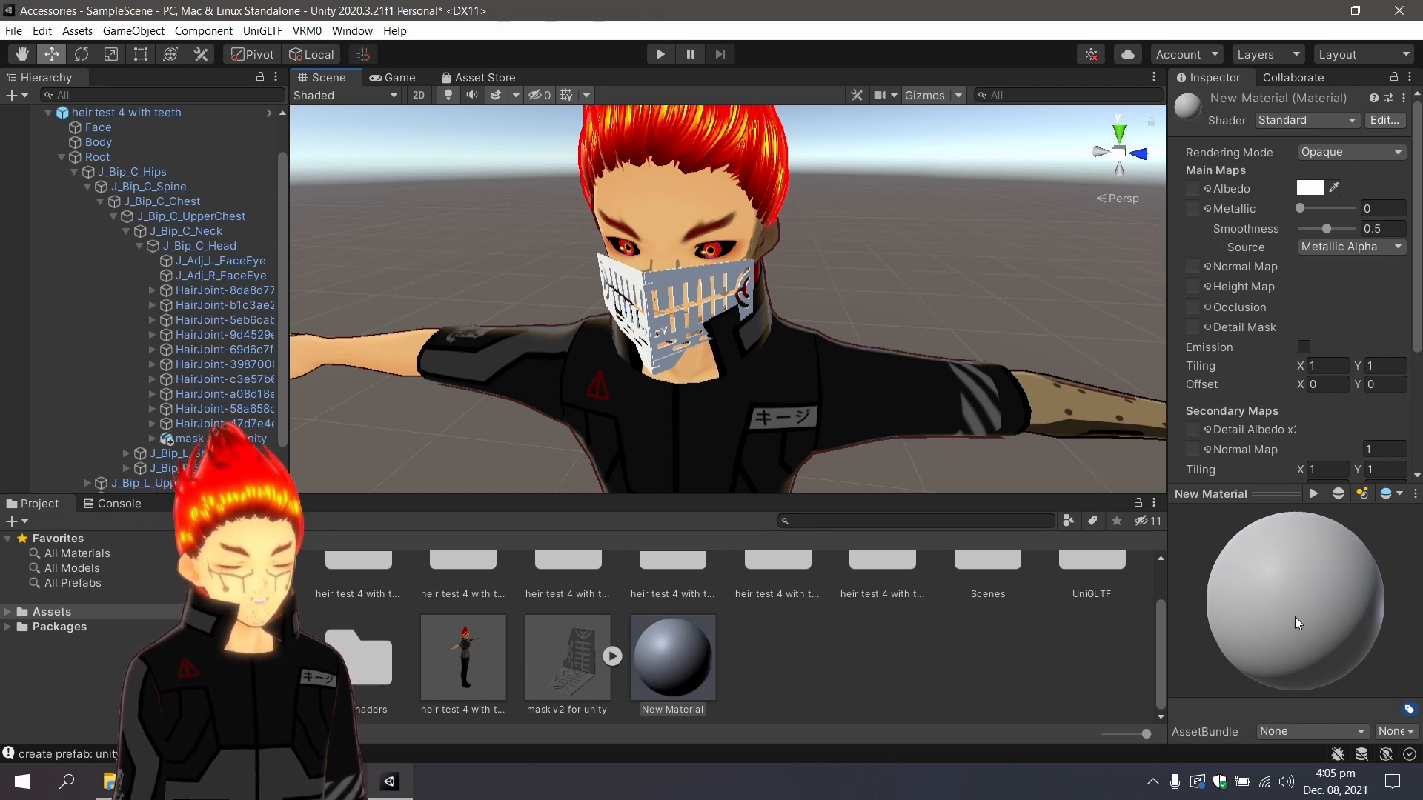
# Set the new material's albedo colour to bright red.
pyautogui.click(1310, 190)
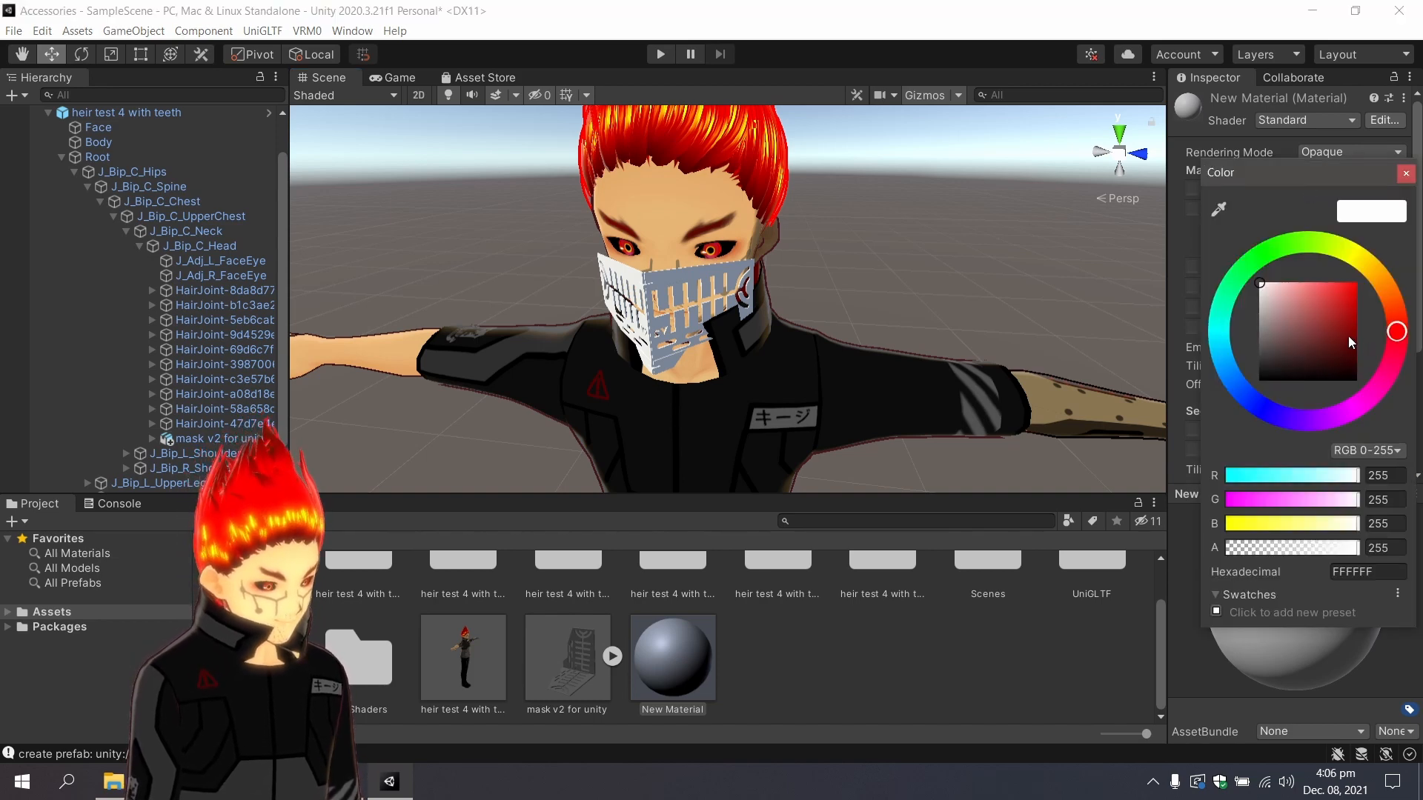
pyautogui.moveTo(1349, 337); pyautogui.dragTo(1418, 215)
pyautogui.click(1405, 173)
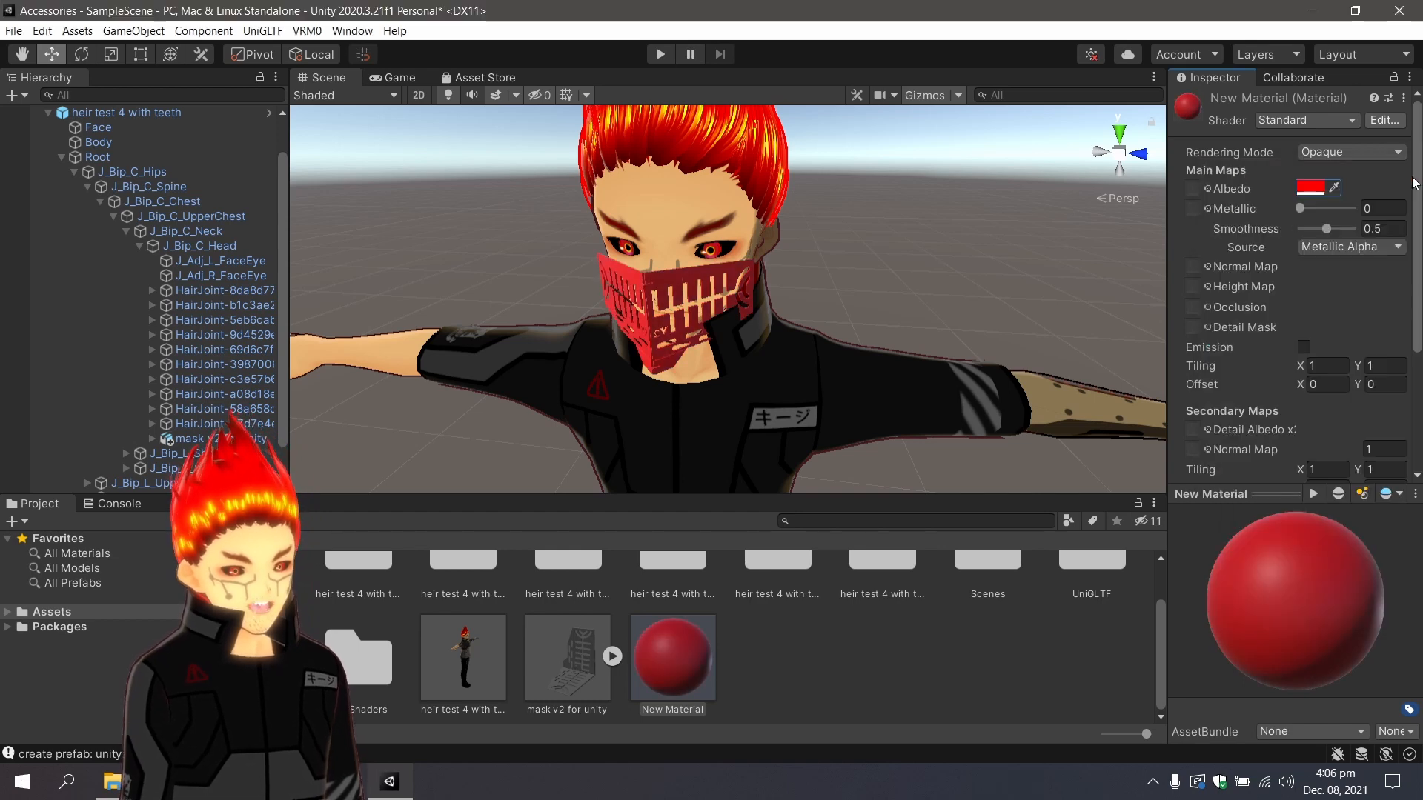
# Set the material's smoothness to 0 and switch its smoothness source to Albedo Alpha.
pyautogui.moveTo(1326, 231); pyautogui.dragTo(1267, 231)
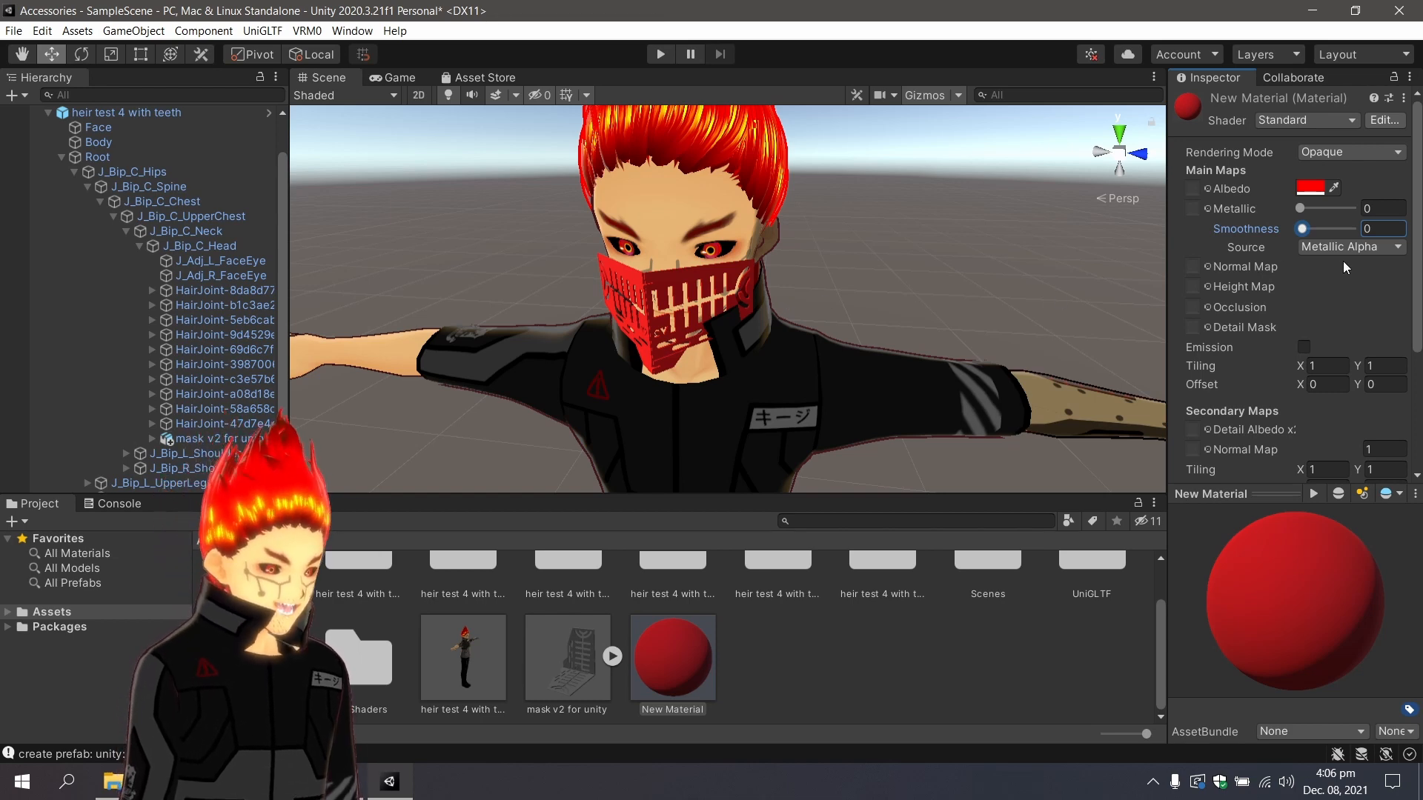
pyautogui.click(1364, 252)
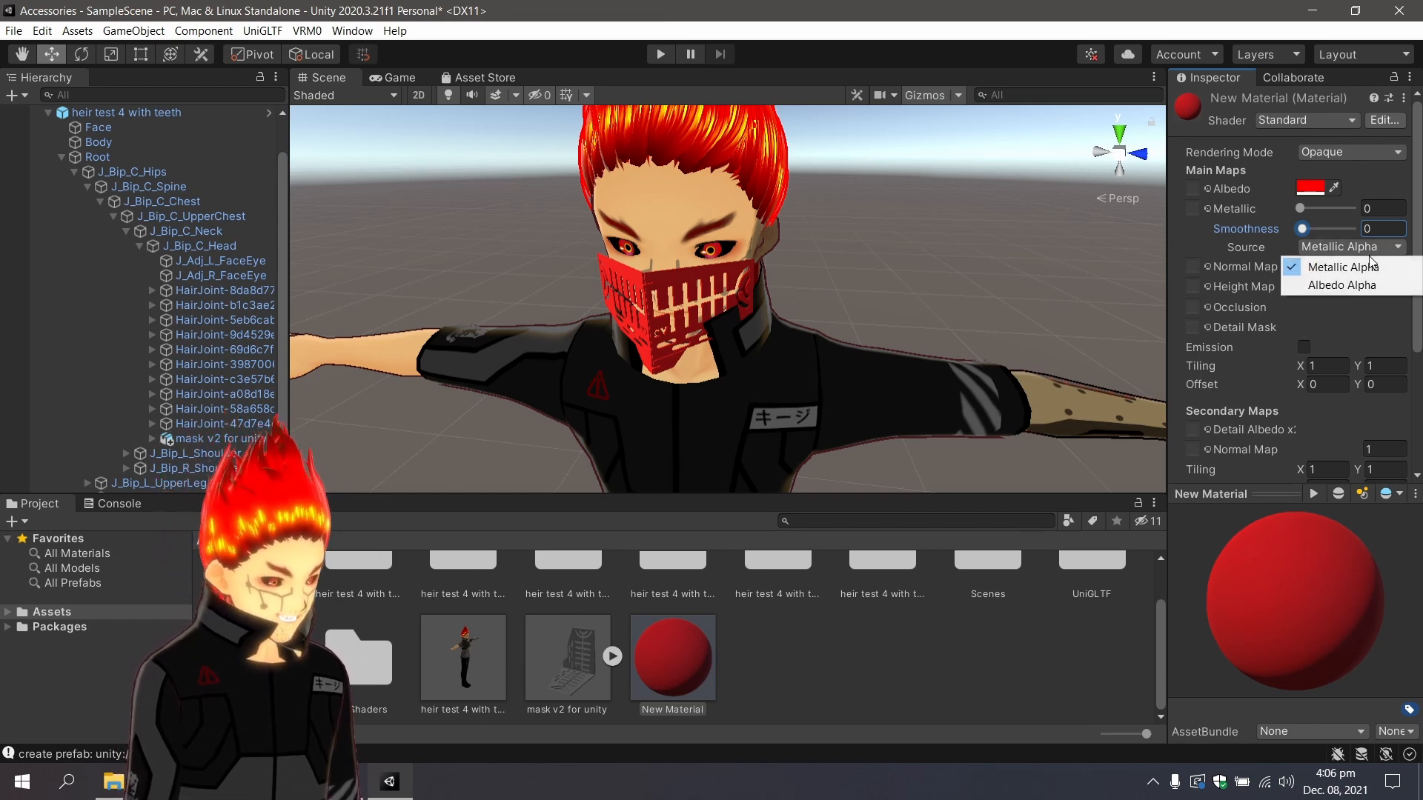
pyautogui.click(1350, 292)
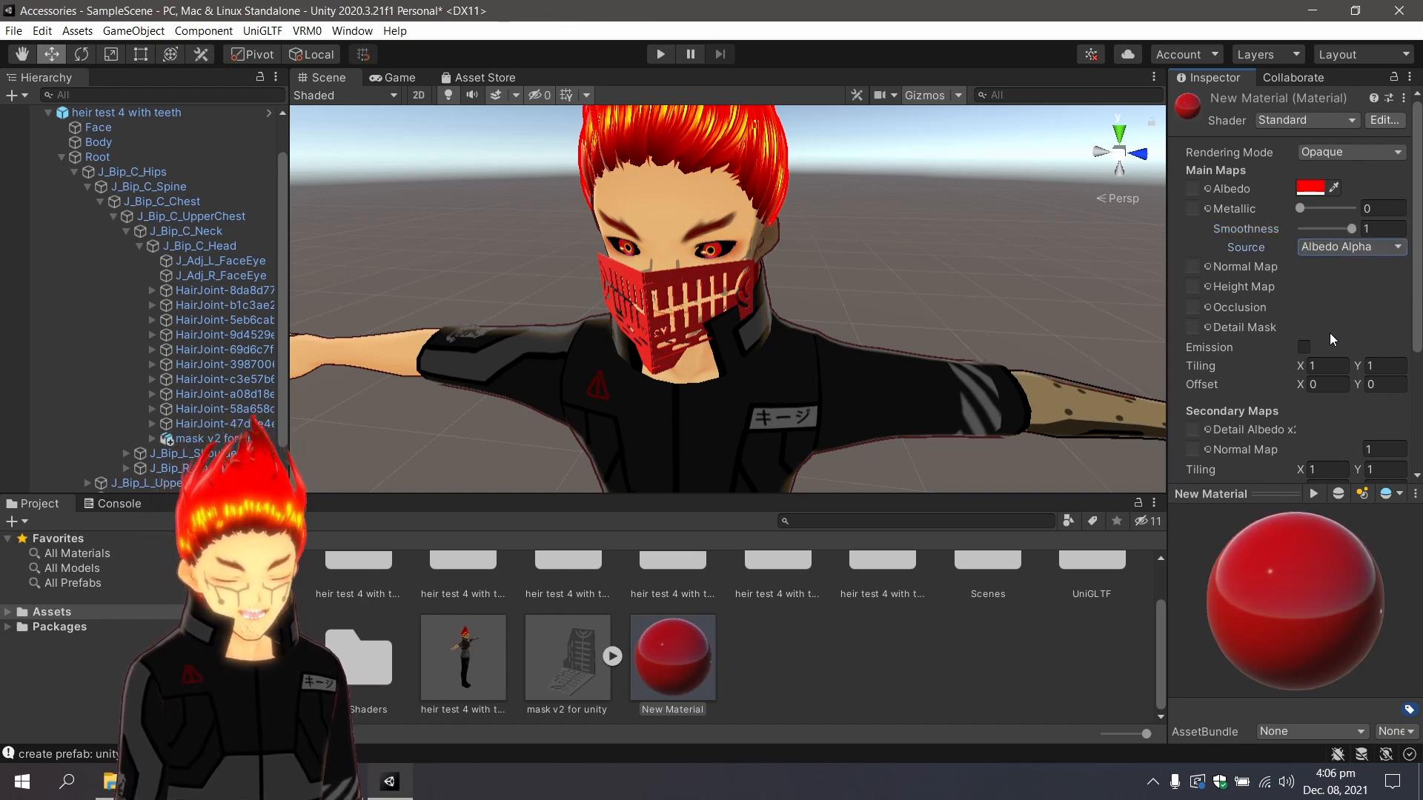
# Change the mask material's albedo colour to black (000000) and set its smoothness to 0.
pyautogui.click(1311, 187)
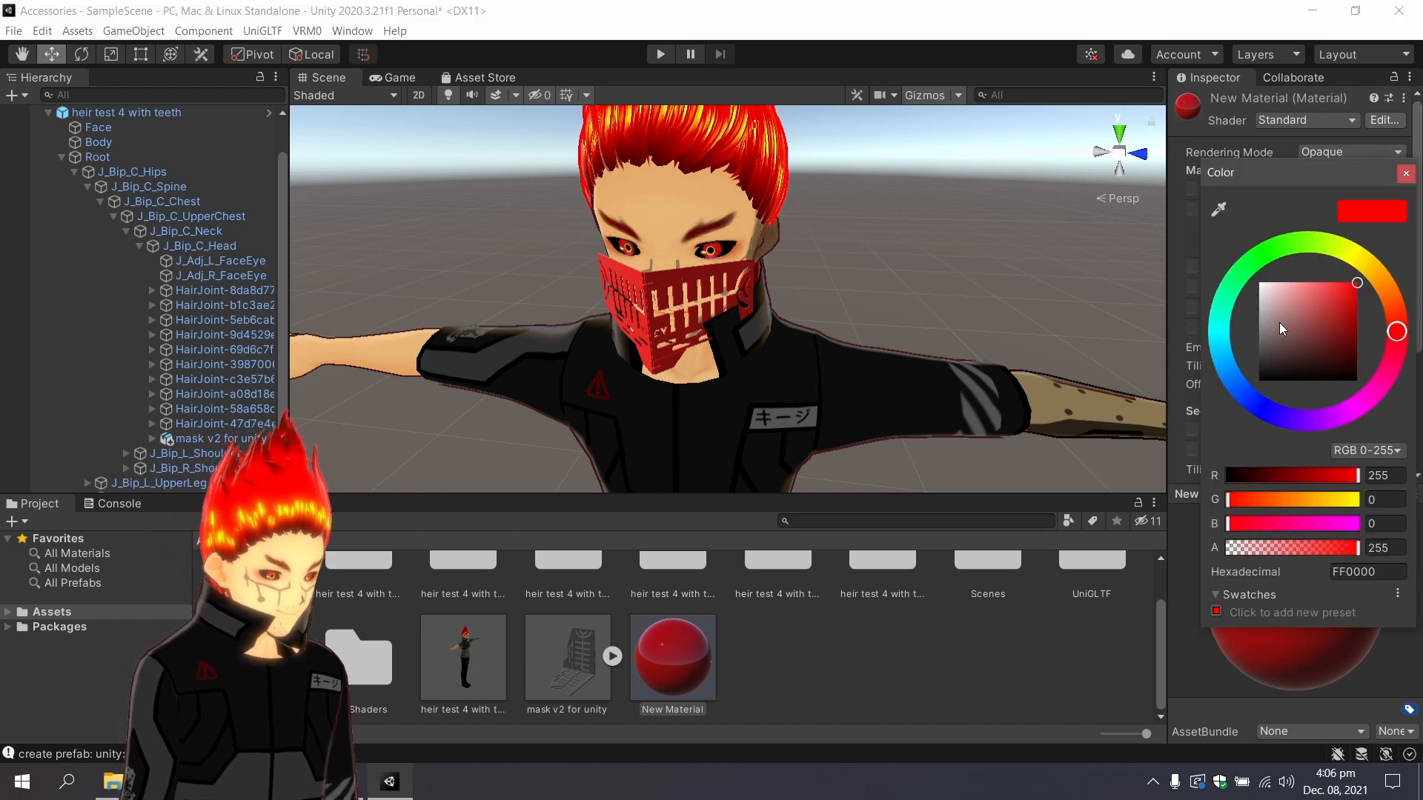
pyautogui.moveTo(1279, 323); pyautogui.dragTo(1238, 447)
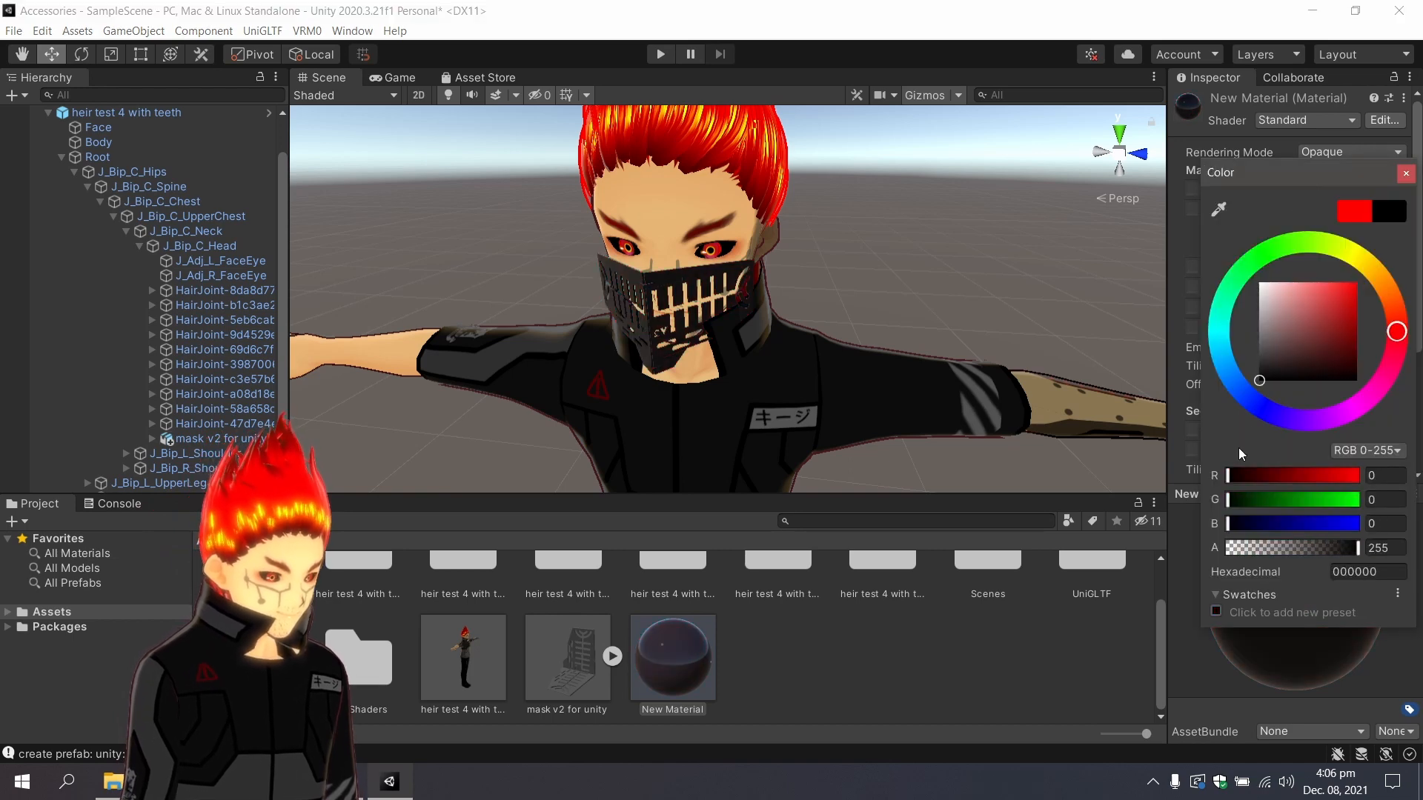
pyautogui.click(1012, 682)
pyautogui.click(673, 655)
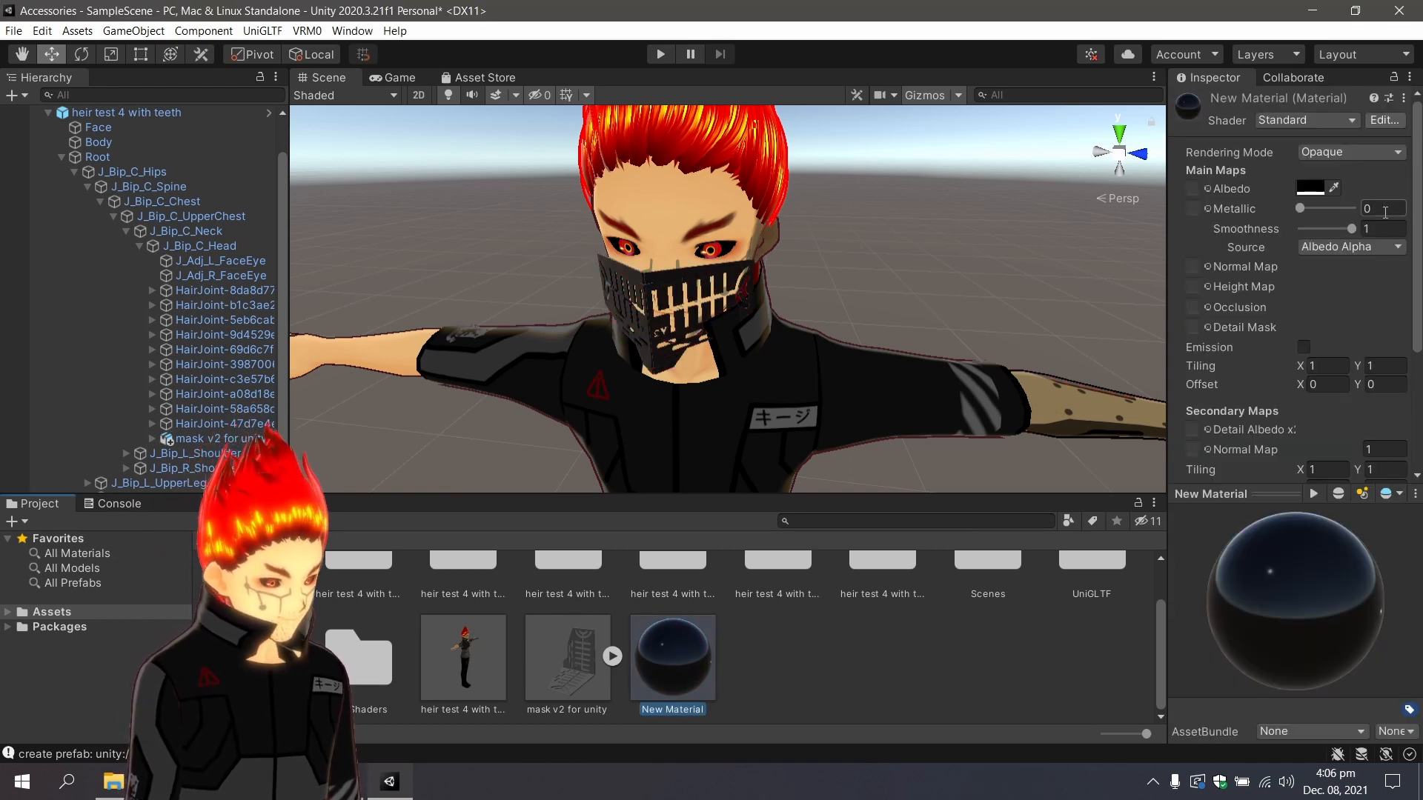
pyautogui.moveTo(1350, 228); pyautogui.dragTo(1134, 243)
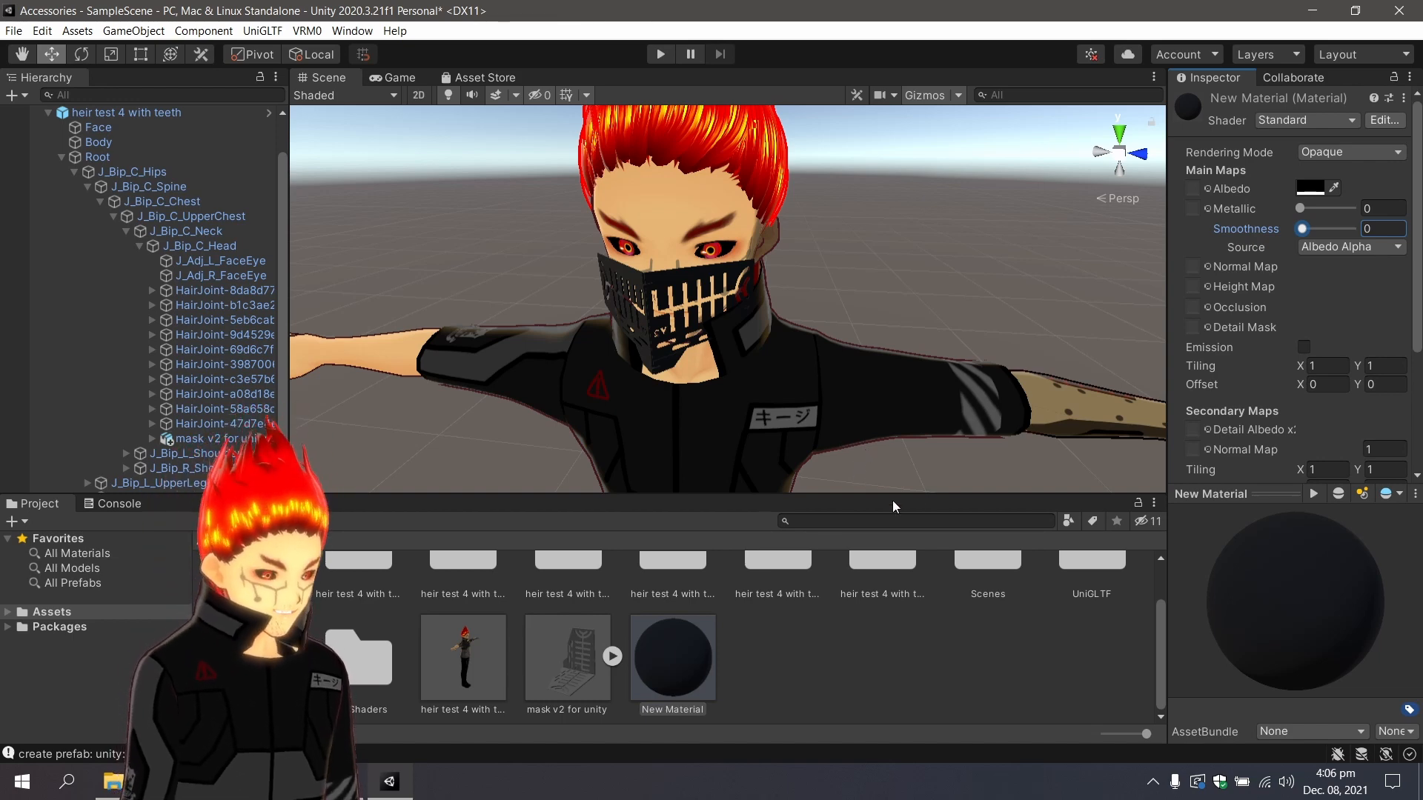
# Select the whole avatar and set its Y rotation to 0.
pyautogui.scroll(-6, 957, 444)
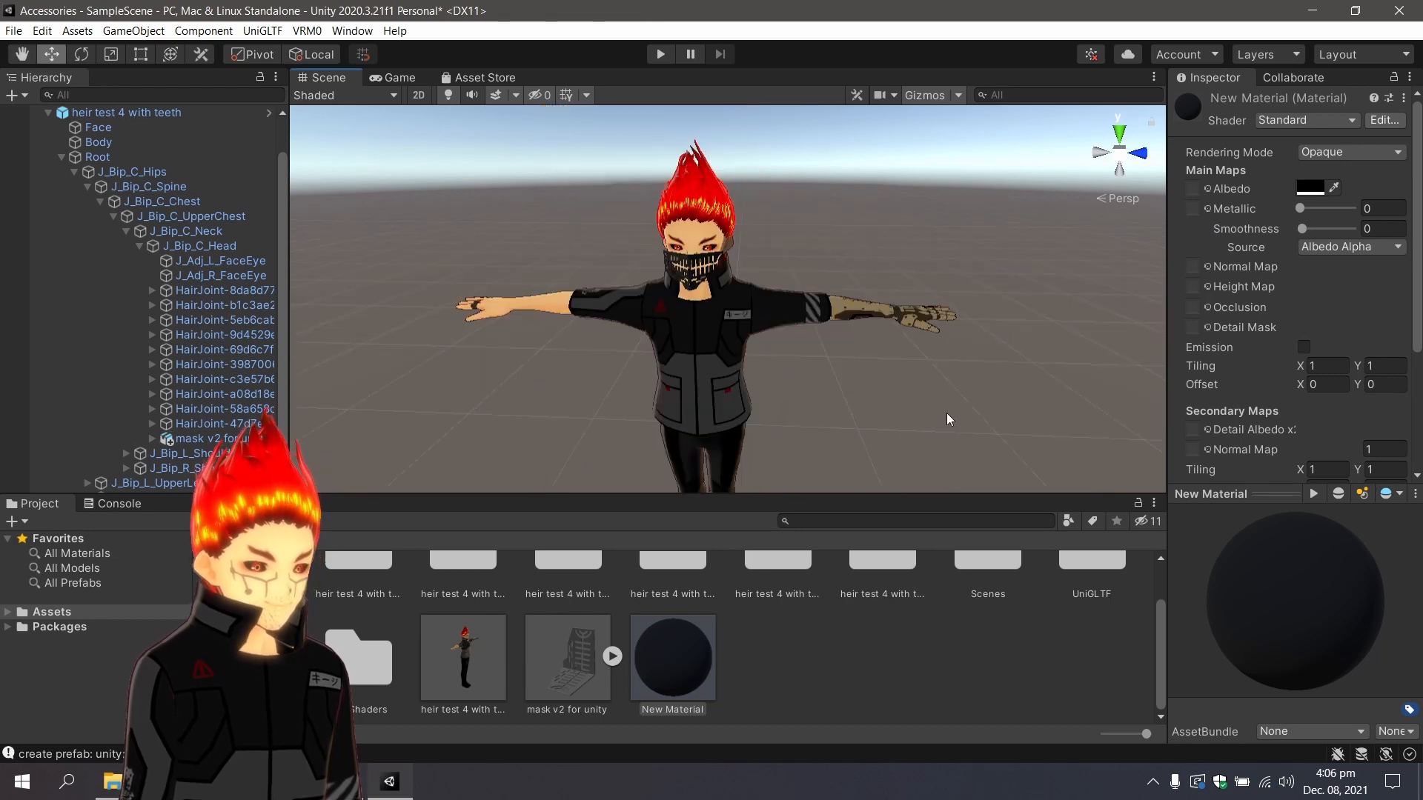
pyautogui.moveTo(945, 412); pyautogui.dragTo(941, 397, button='middle')
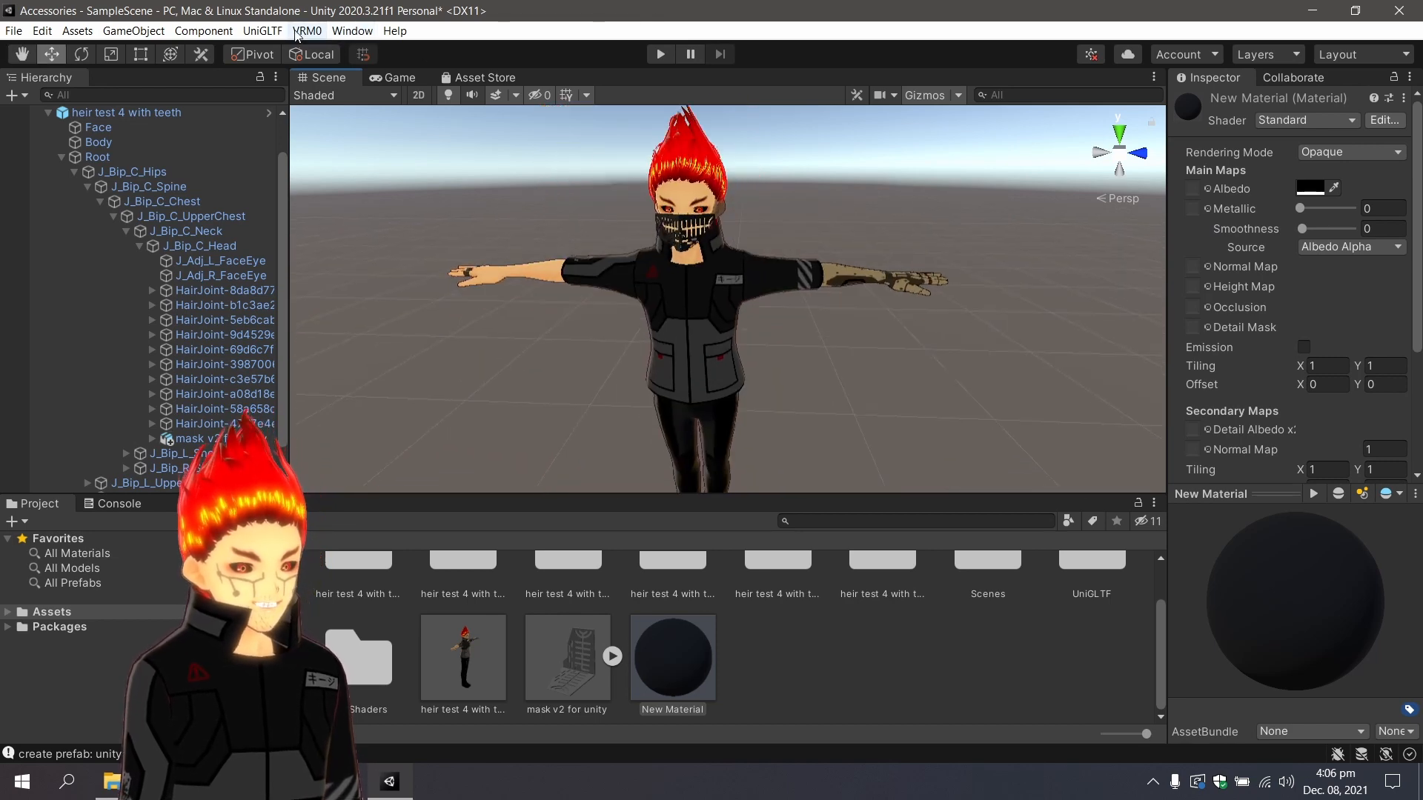
pyautogui.click(304, 31)
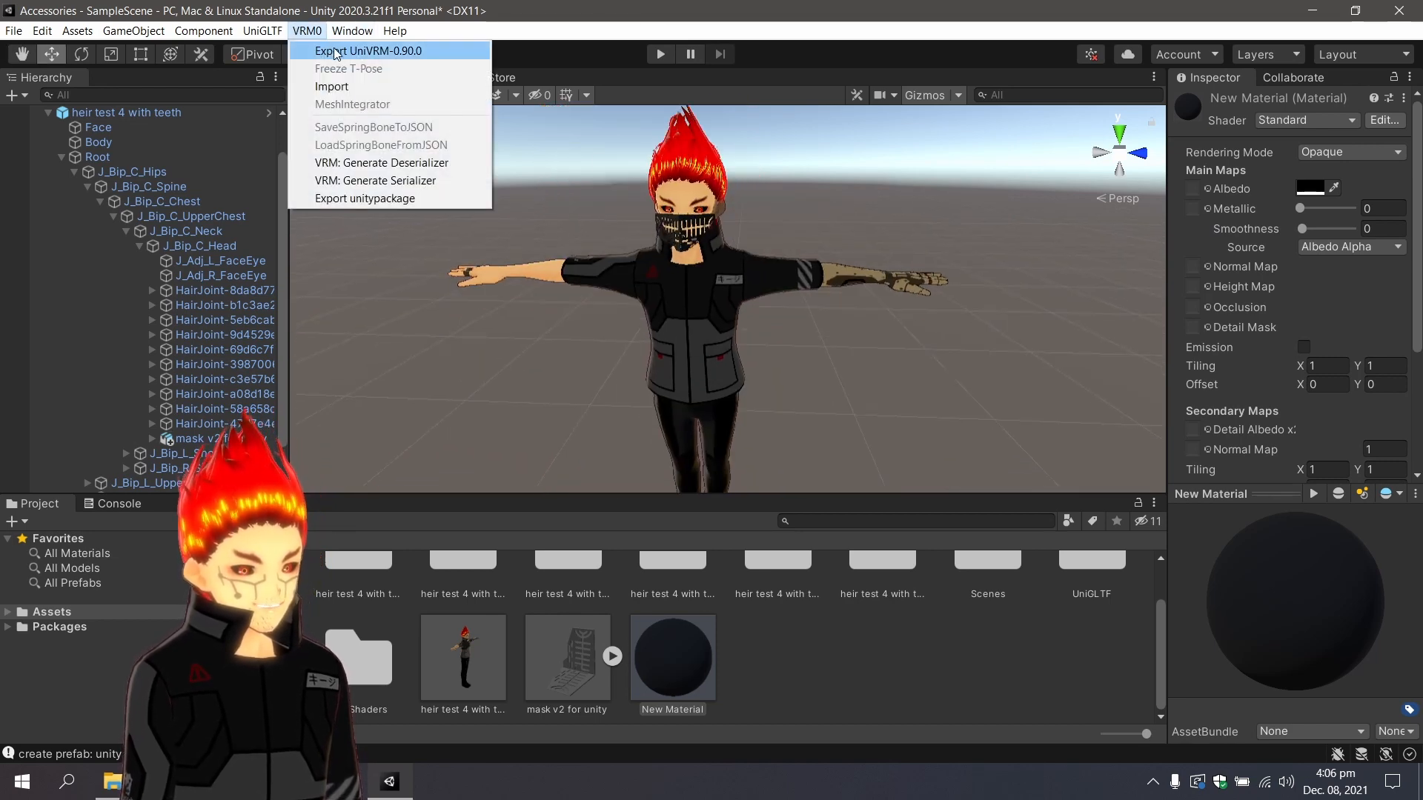
pyautogui.click(963, 411)
pyautogui.scroll(-3, 927, 384)
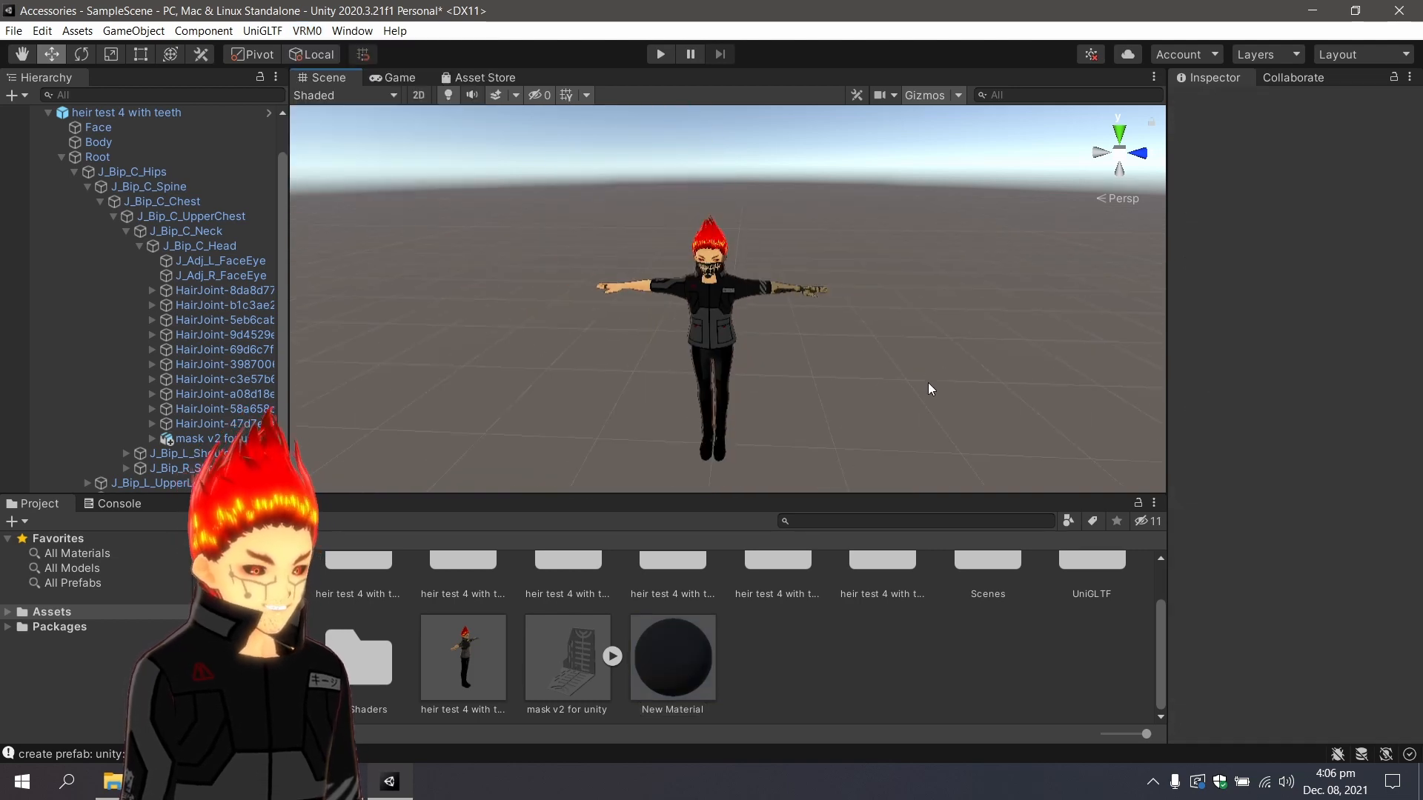
pyautogui.click(724, 321)
pyautogui.moveTo(869, 358); pyautogui.dragTo(804, 373, button='middle')
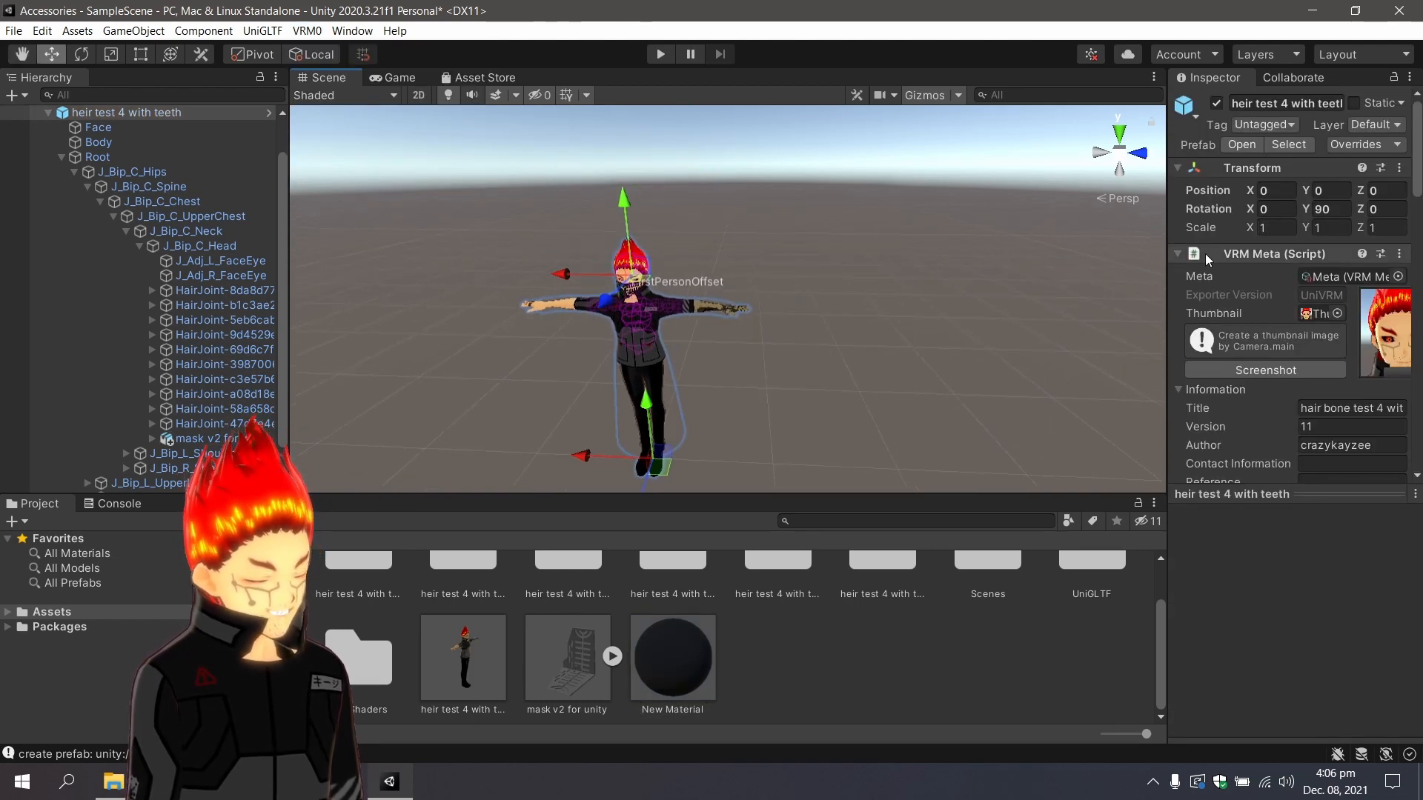
pyautogui.click(1348, 212)
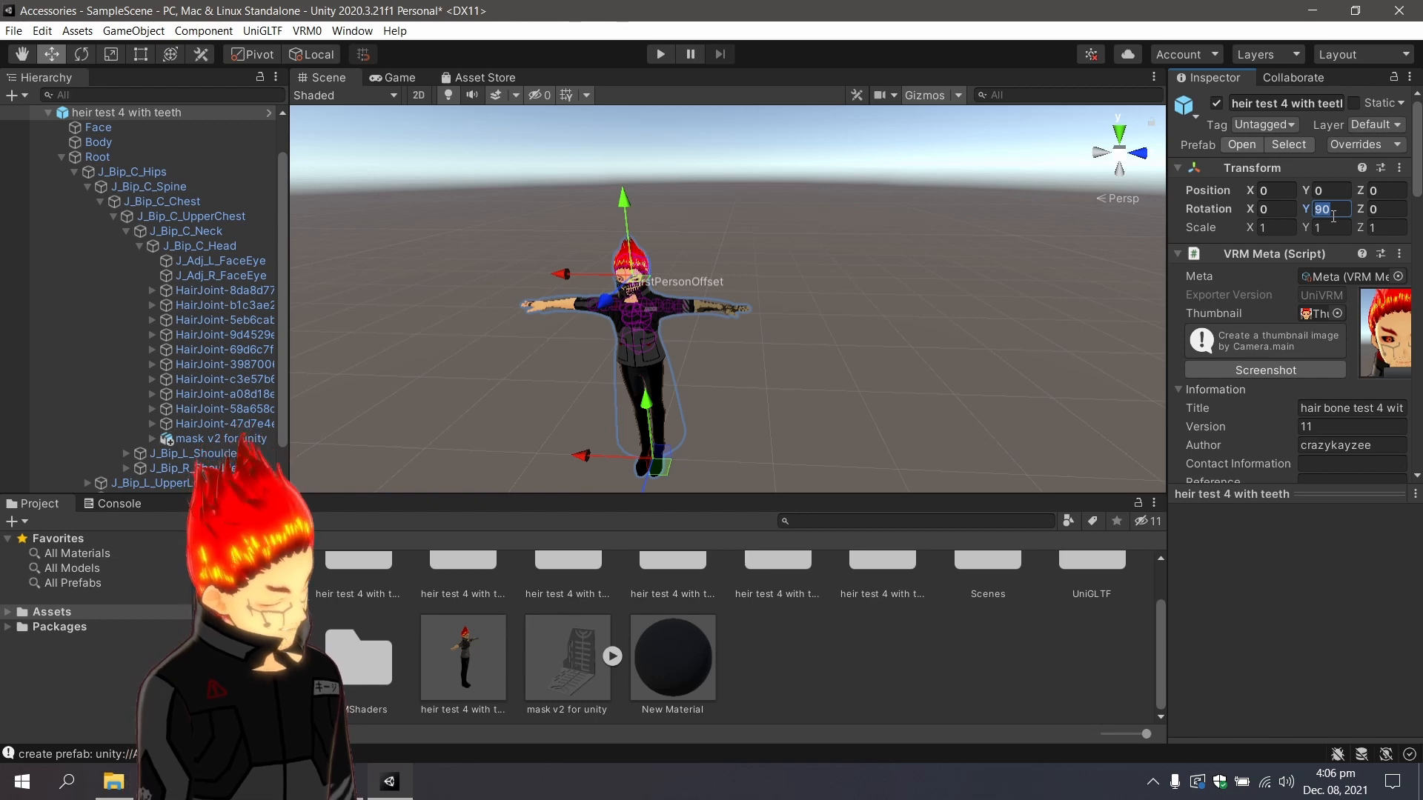
pyautogui.write('0')
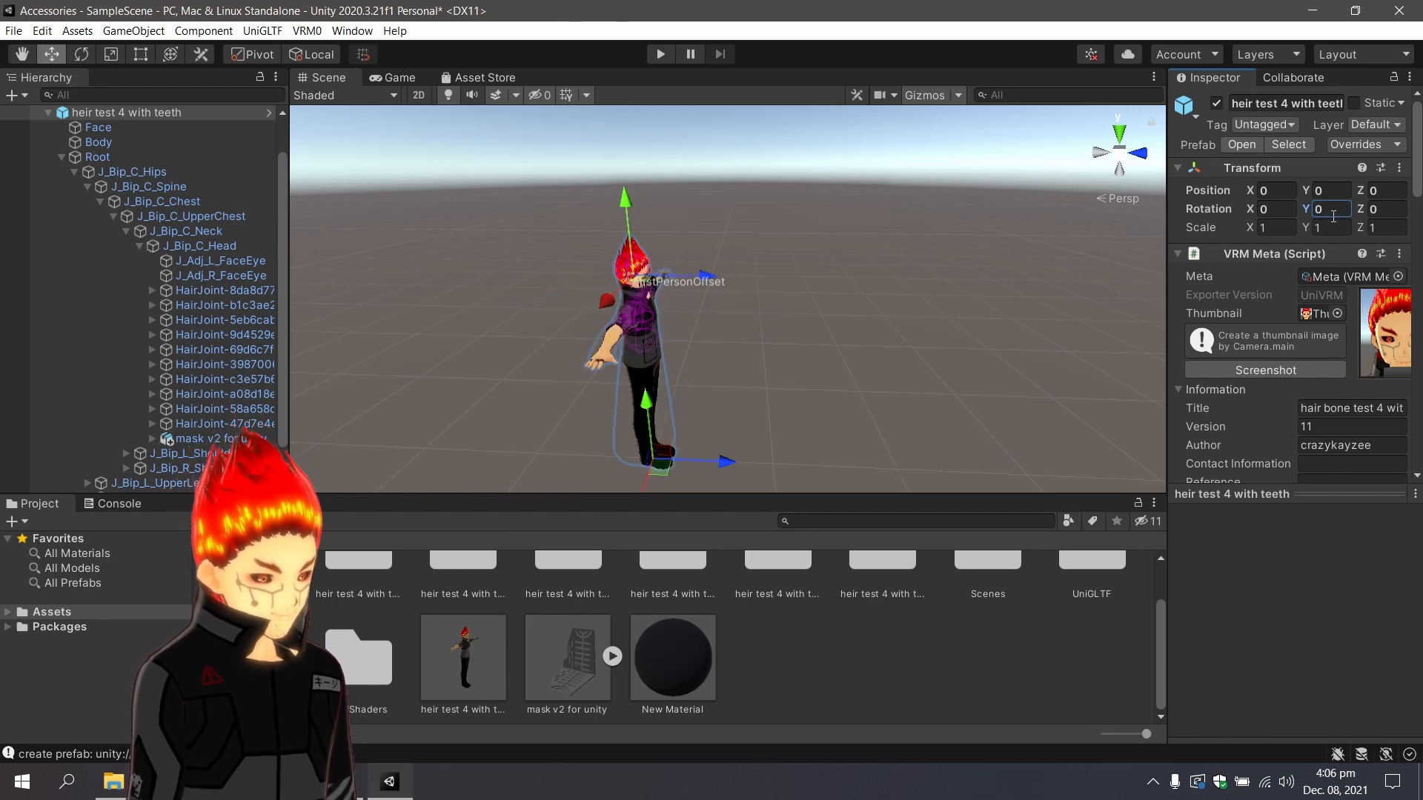
# View the selected avatar from the front and start its UniVRM-0.90.0 export.
pyautogui.moveTo(904, 363); pyautogui.dragTo(638, 368, button='right')
pyautogui.moveTo(1015, 445); pyautogui.dragTo(656, 317, button='middle')
pyautogui.click(732, 296)
pyautogui.click(632, 288)
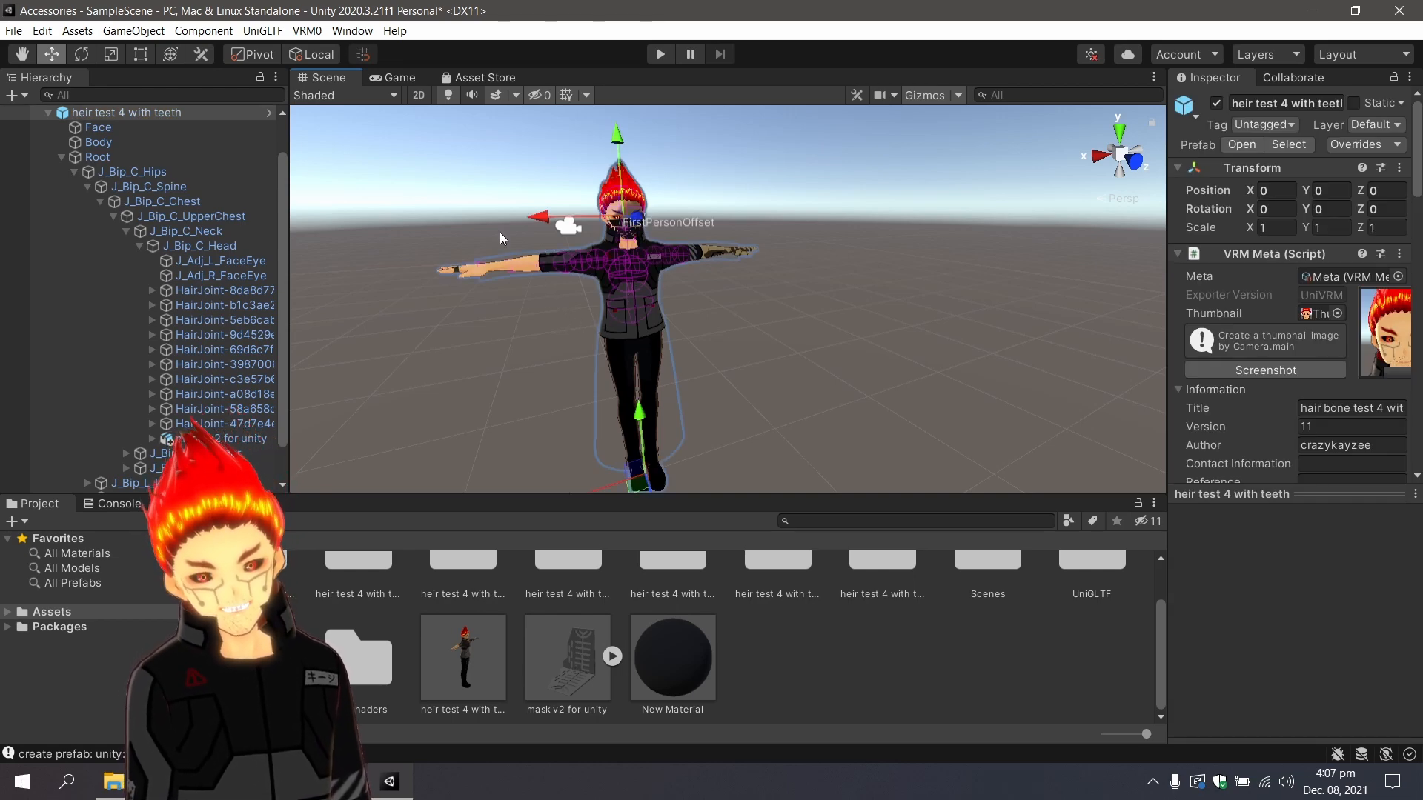
pyautogui.scroll(-4, 712, 301)
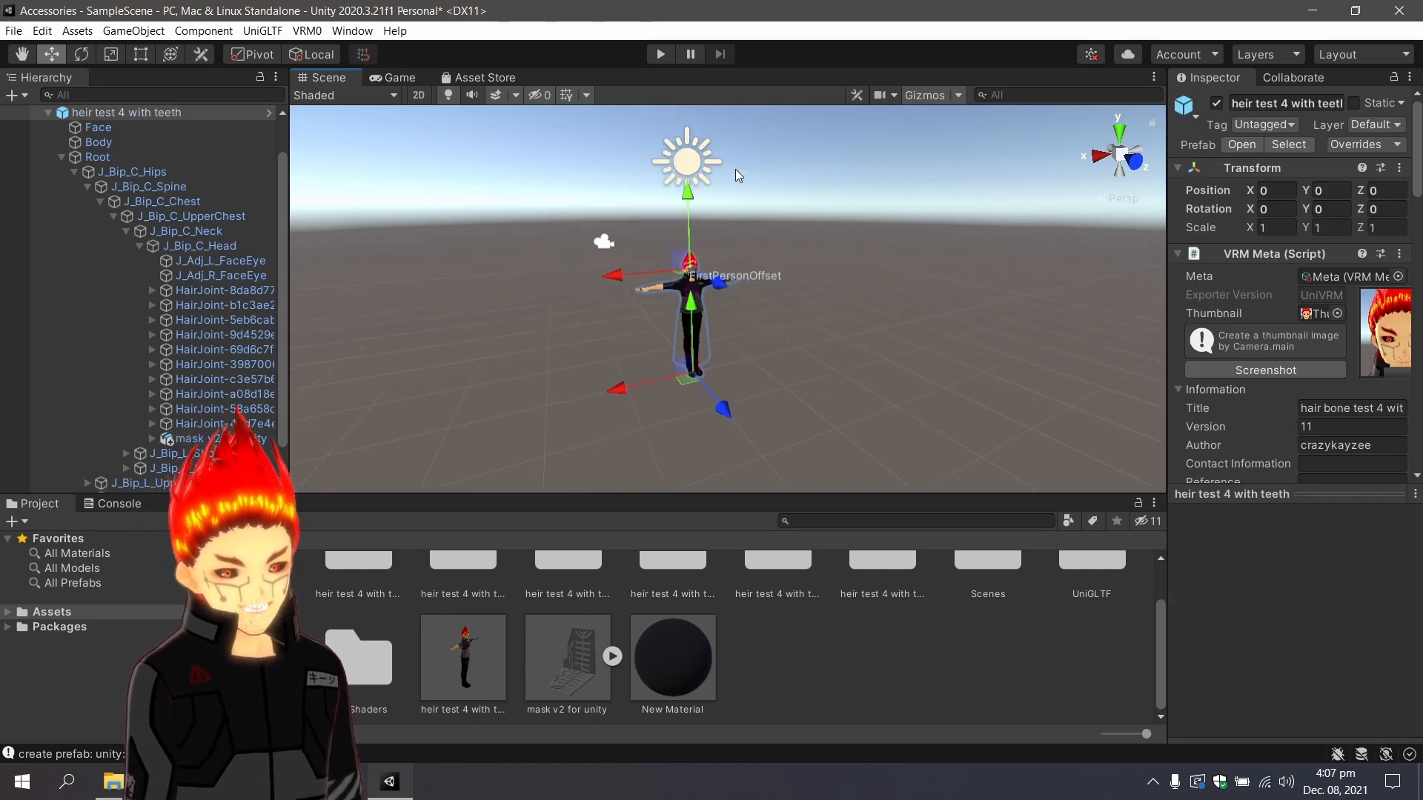
pyautogui.scroll(8, 911, 237)
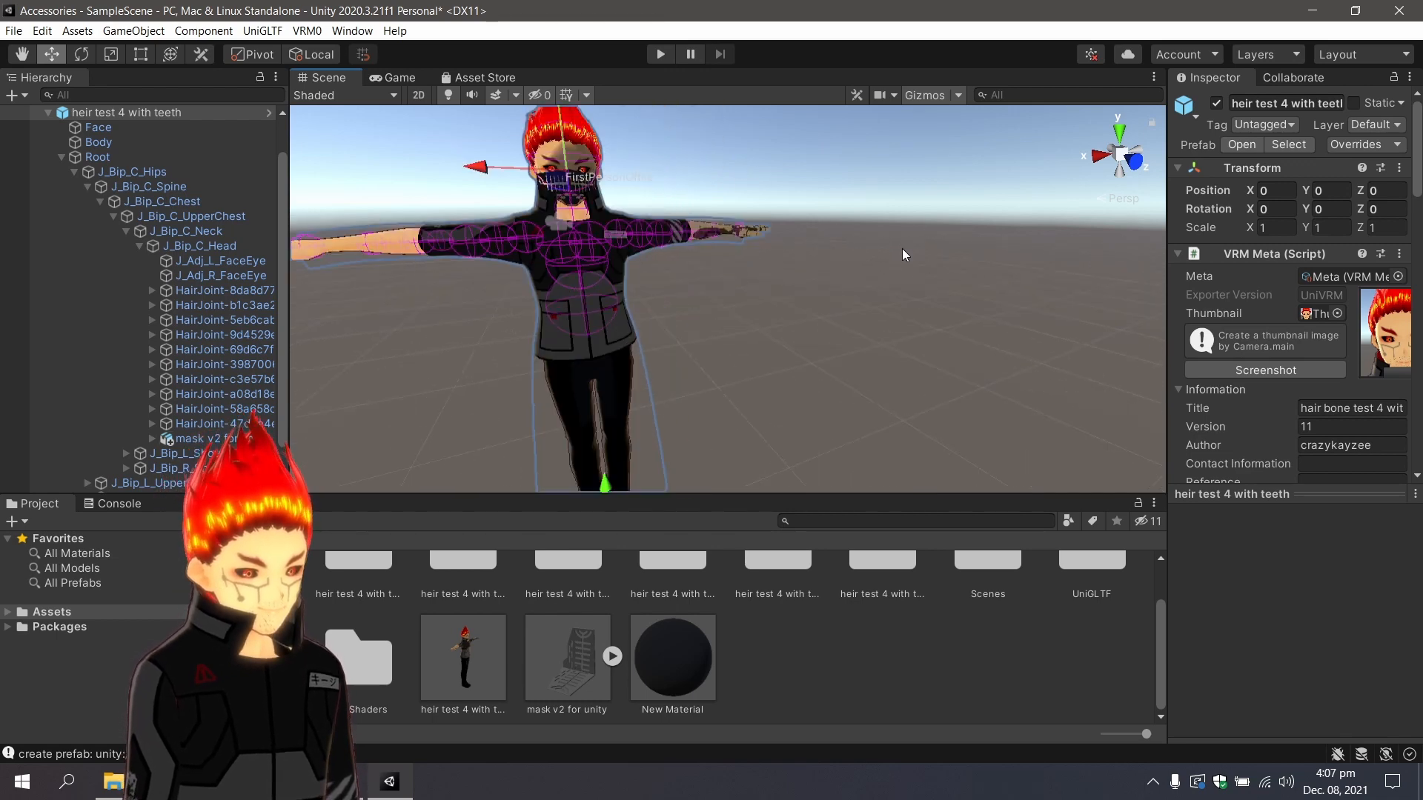
pyautogui.scroll(-3, 901, 248)
pyautogui.moveTo(901, 247); pyautogui.dragTo(944, 283, button='middle')
pyautogui.moveTo(802, 271); pyautogui.dragTo(843, 286, button='middle')
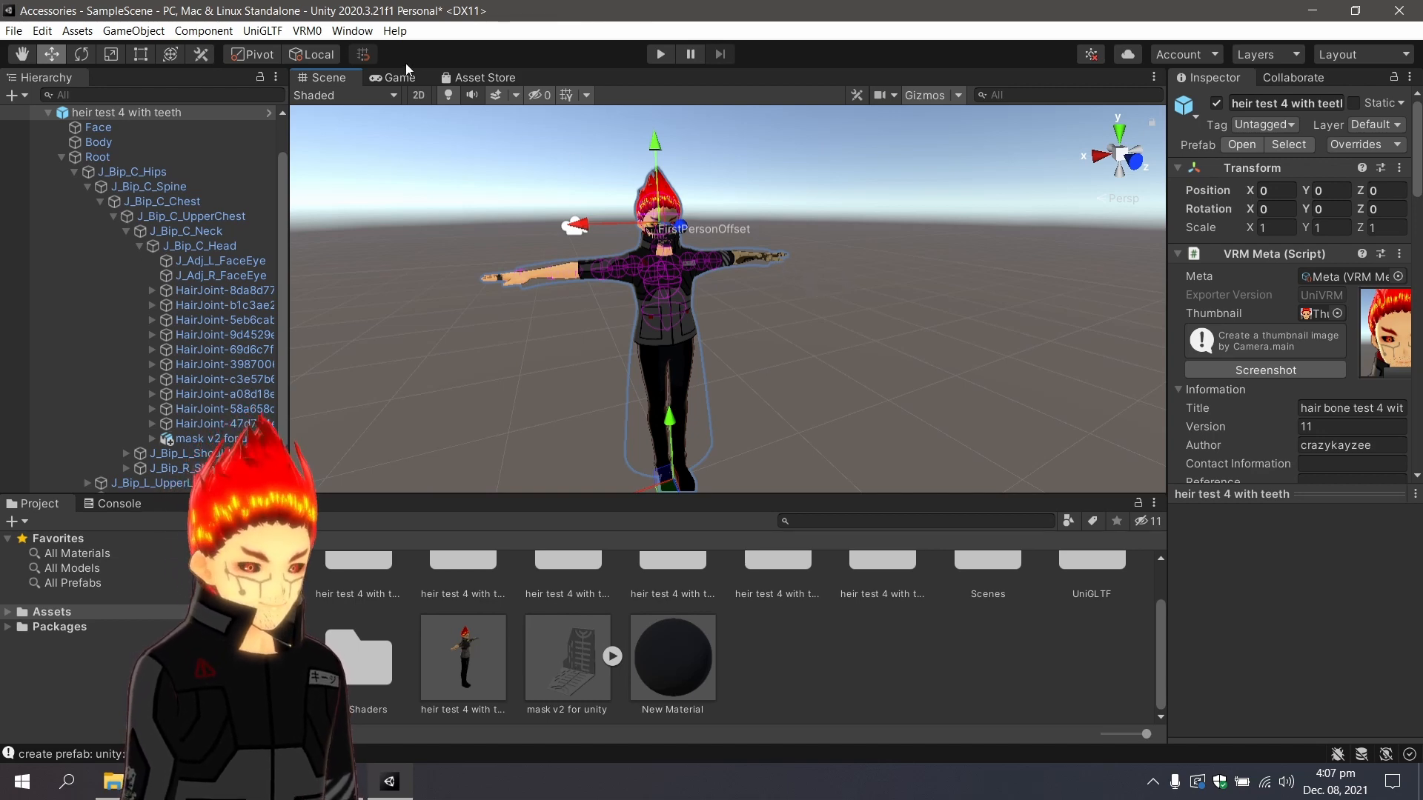
pyautogui.click(301, 31)
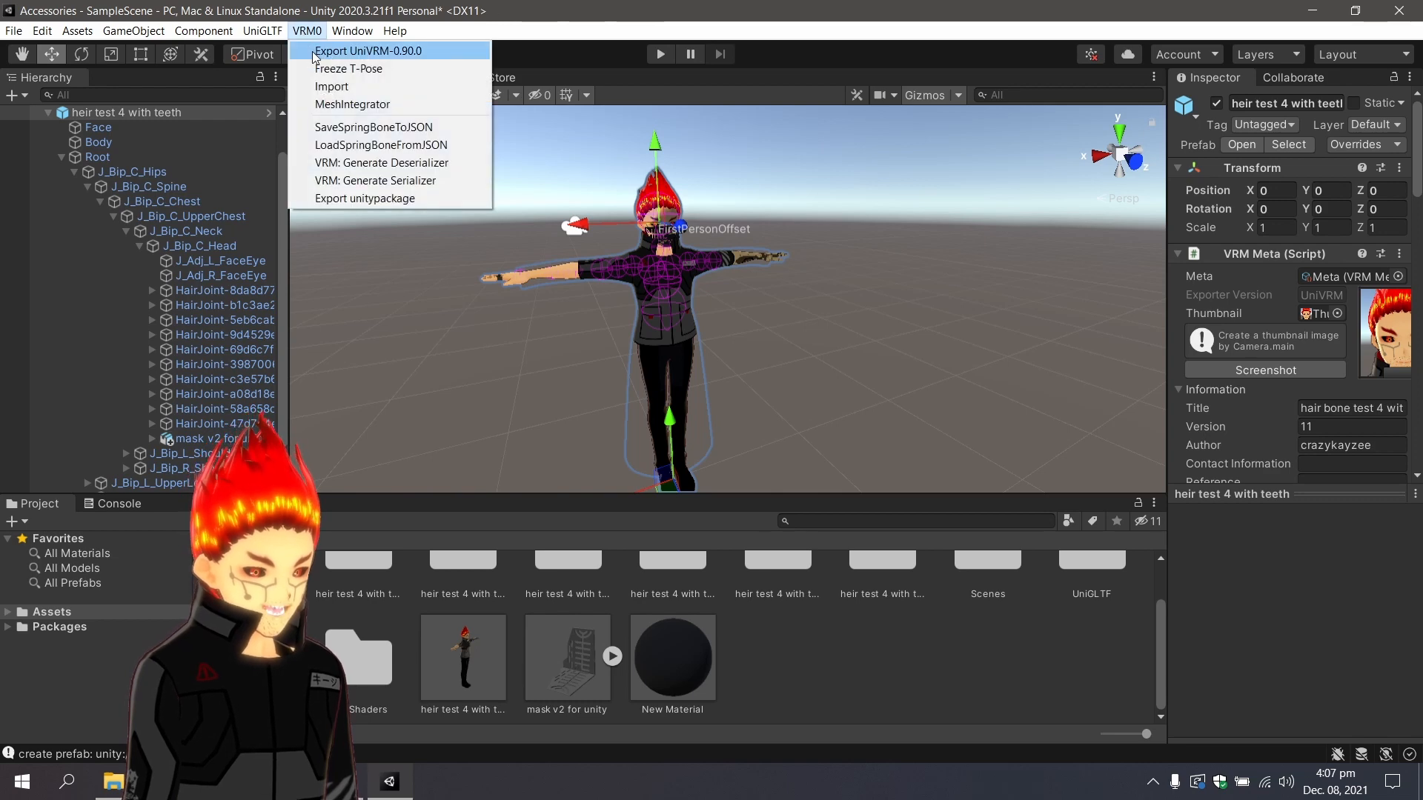
pyautogui.click(369, 52)
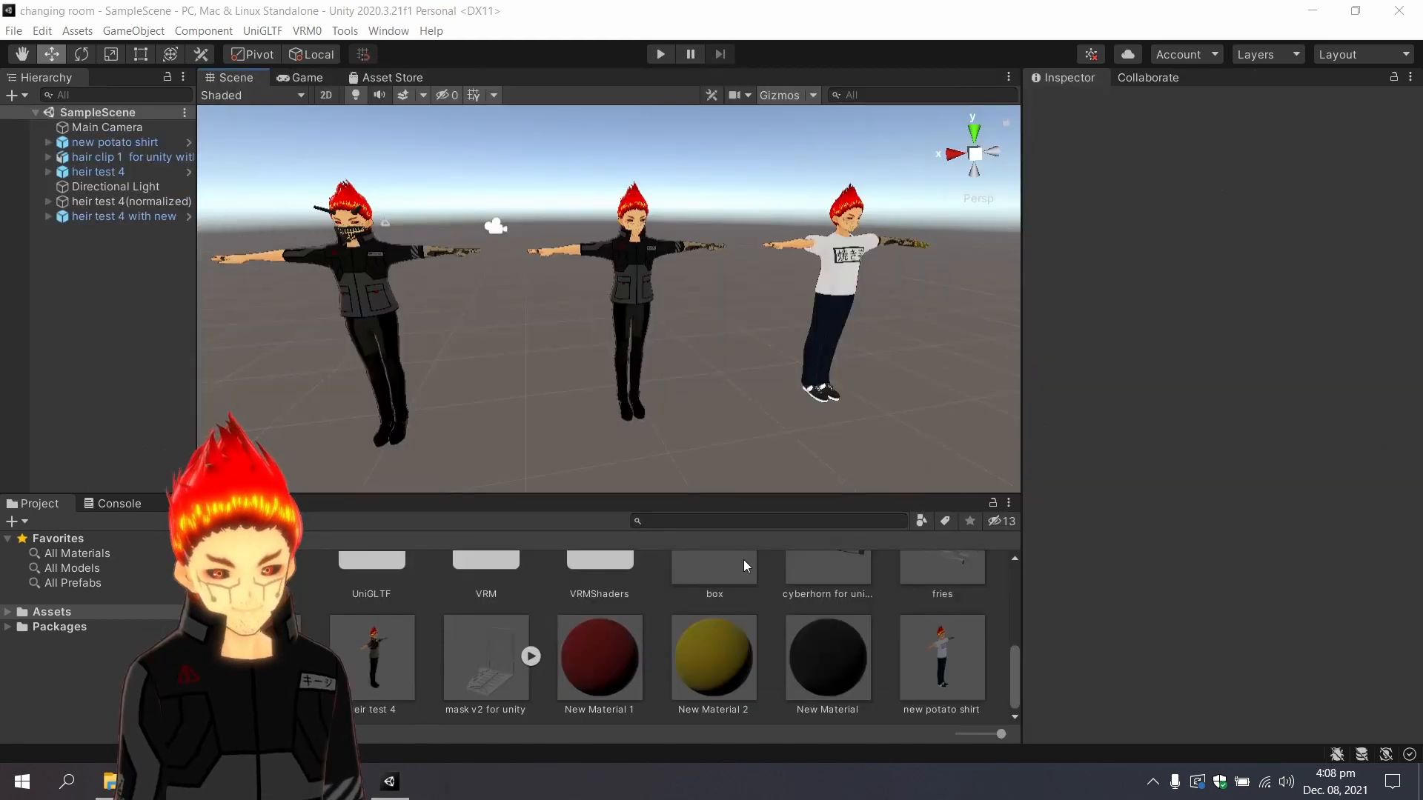
# Examine up close the mask and horns worn by the black-jacketed avatar in the changing room scene.
pyautogui.scroll(2, 540, 387)
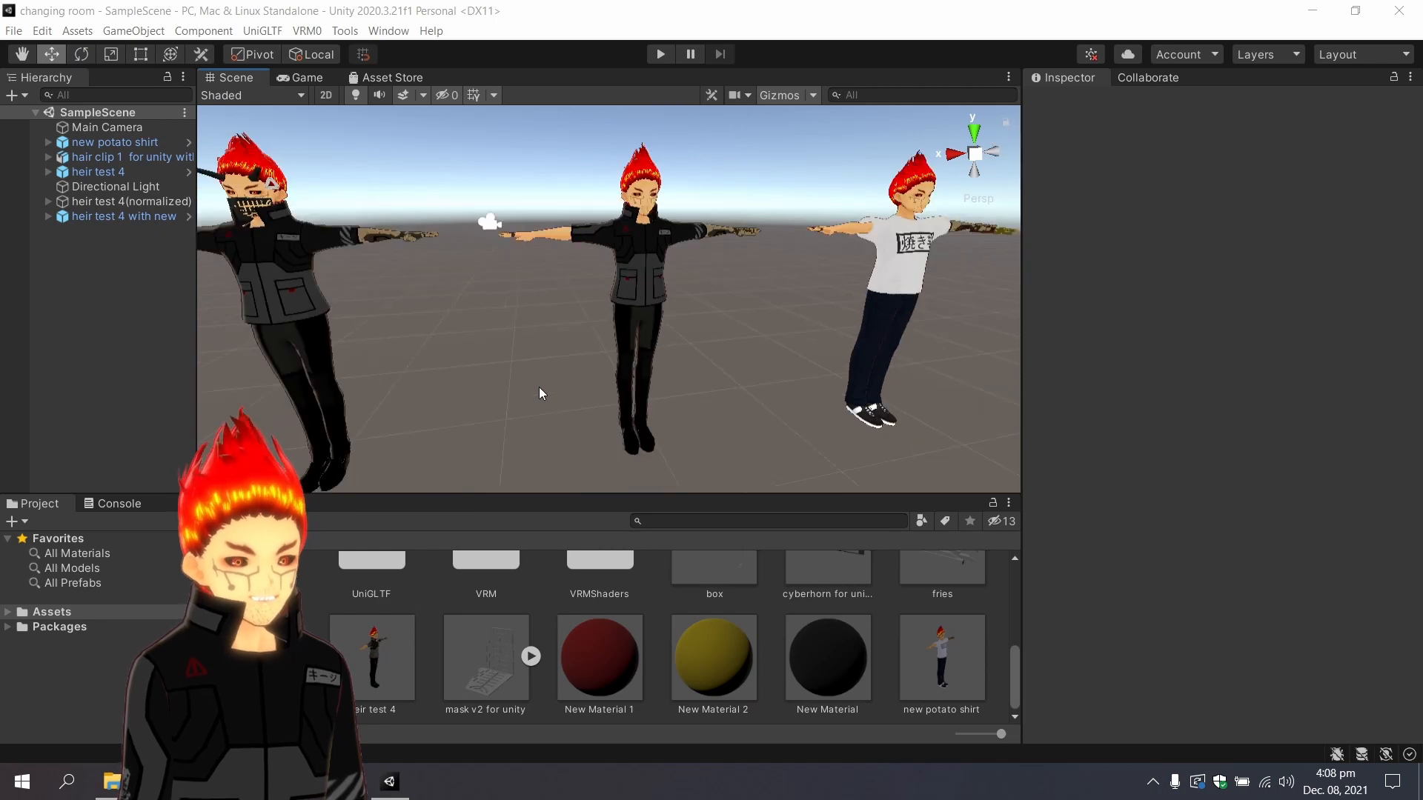
pyautogui.moveTo(540, 388); pyautogui.dragTo(813, 485, button='middle')
pyautogui.scroll(3, 784, 396)
pyautogui.scroll(5, 782, 394)
pyautogui.scroll(-1, 775, 382)
pyautogui.moveTo(781, 190); pyautogui.dragTo(803, 304, button='middle')
pyautogui.moveTo(786, 302); pyautogui.dragTo(721, 308, button='right')
pyautogui.moveTo(863, 346); pyautogui.dragTo(656, 302, button='middle')
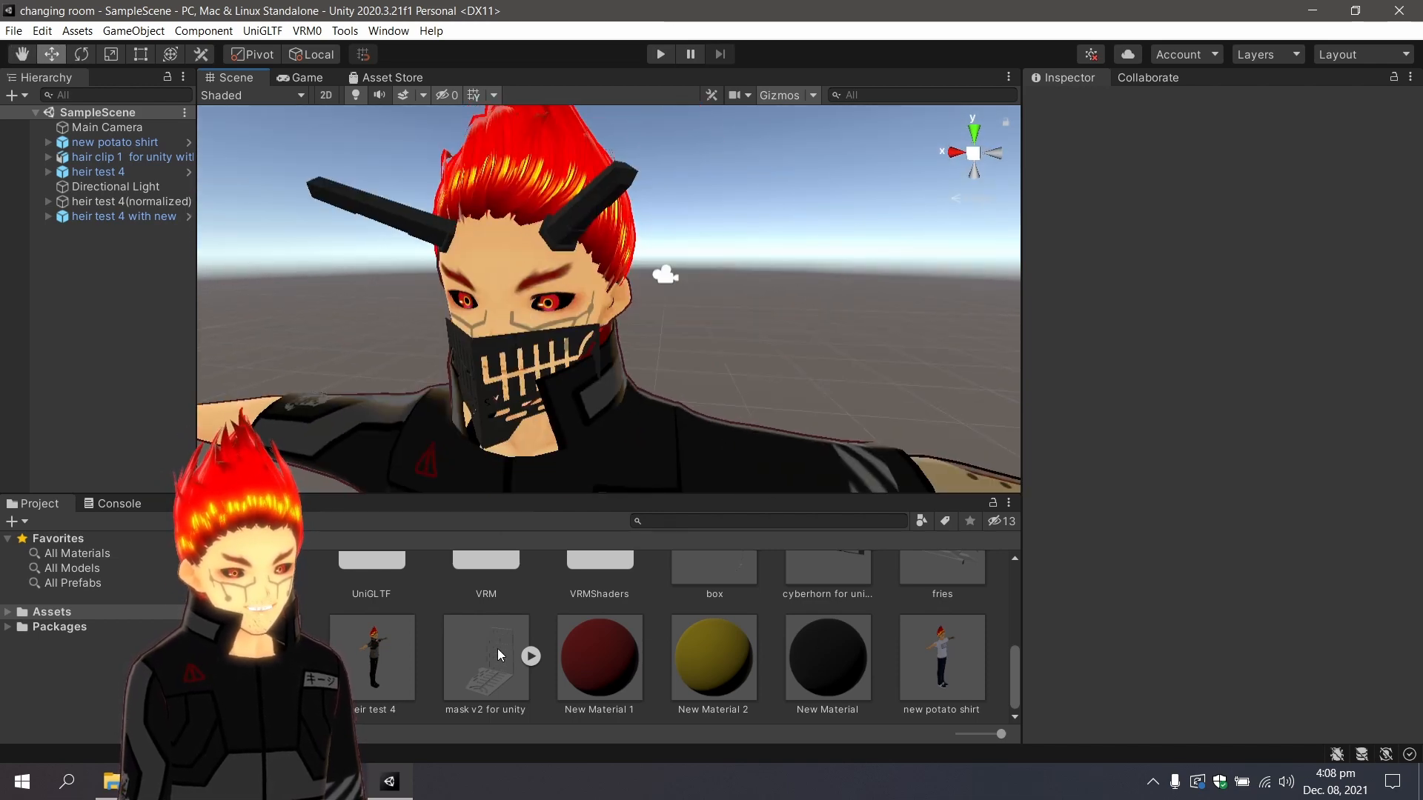
# Find the cyberhorn model among the project assets and view its import settings and preview.
pyautogui.scroll(2, 678, 646)
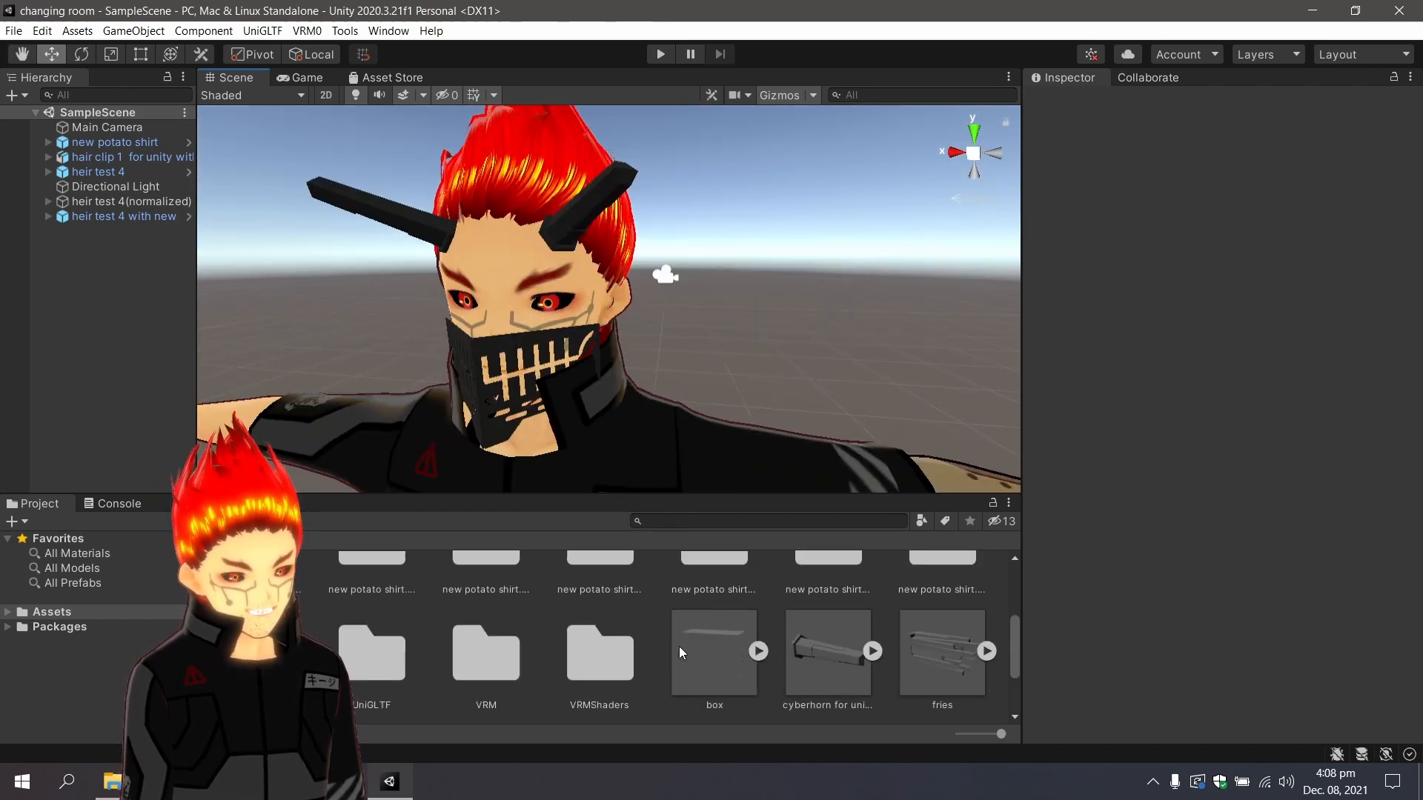
pyautogui.click(822, 669)
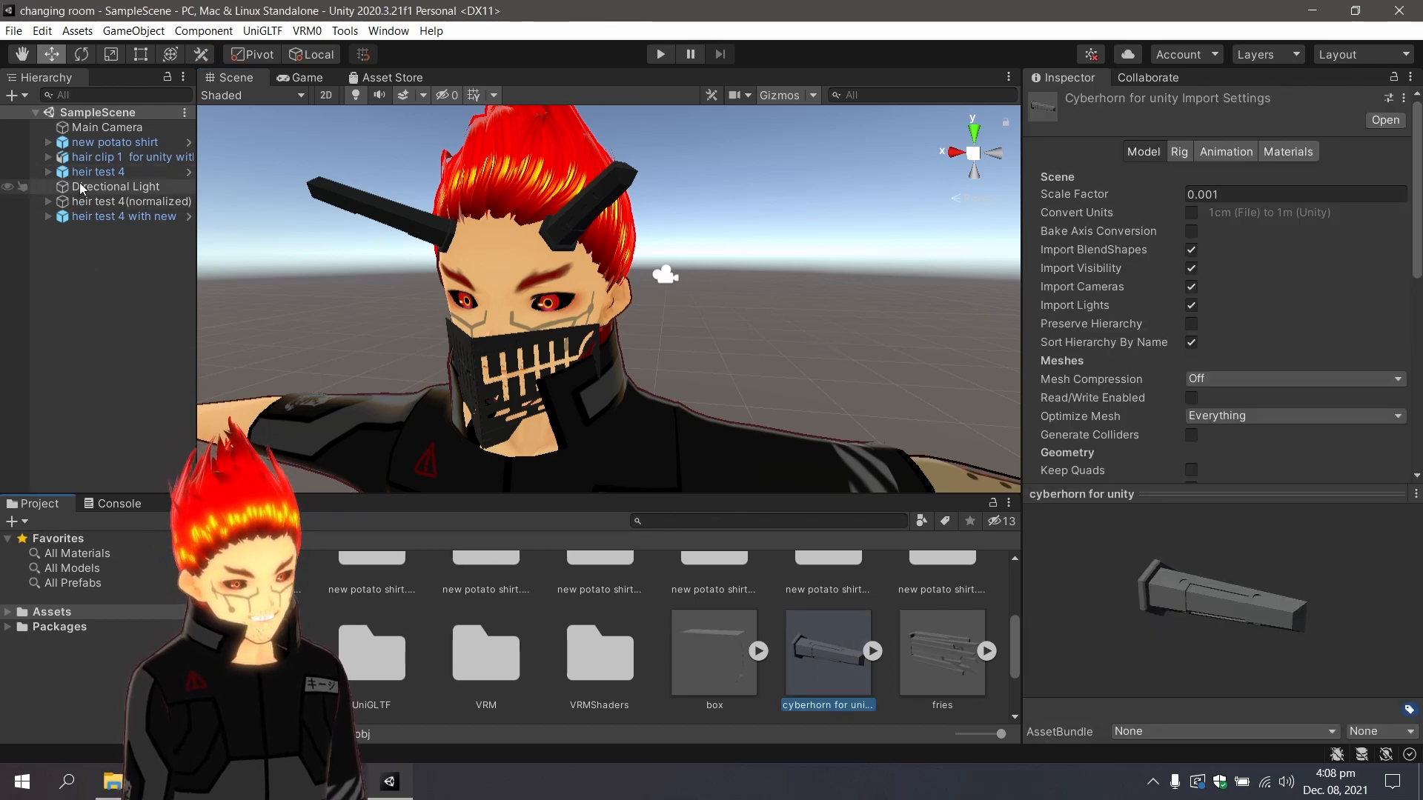
pyautogui.moveTo(815, 673); pyautogui.dragTo(819, 703)
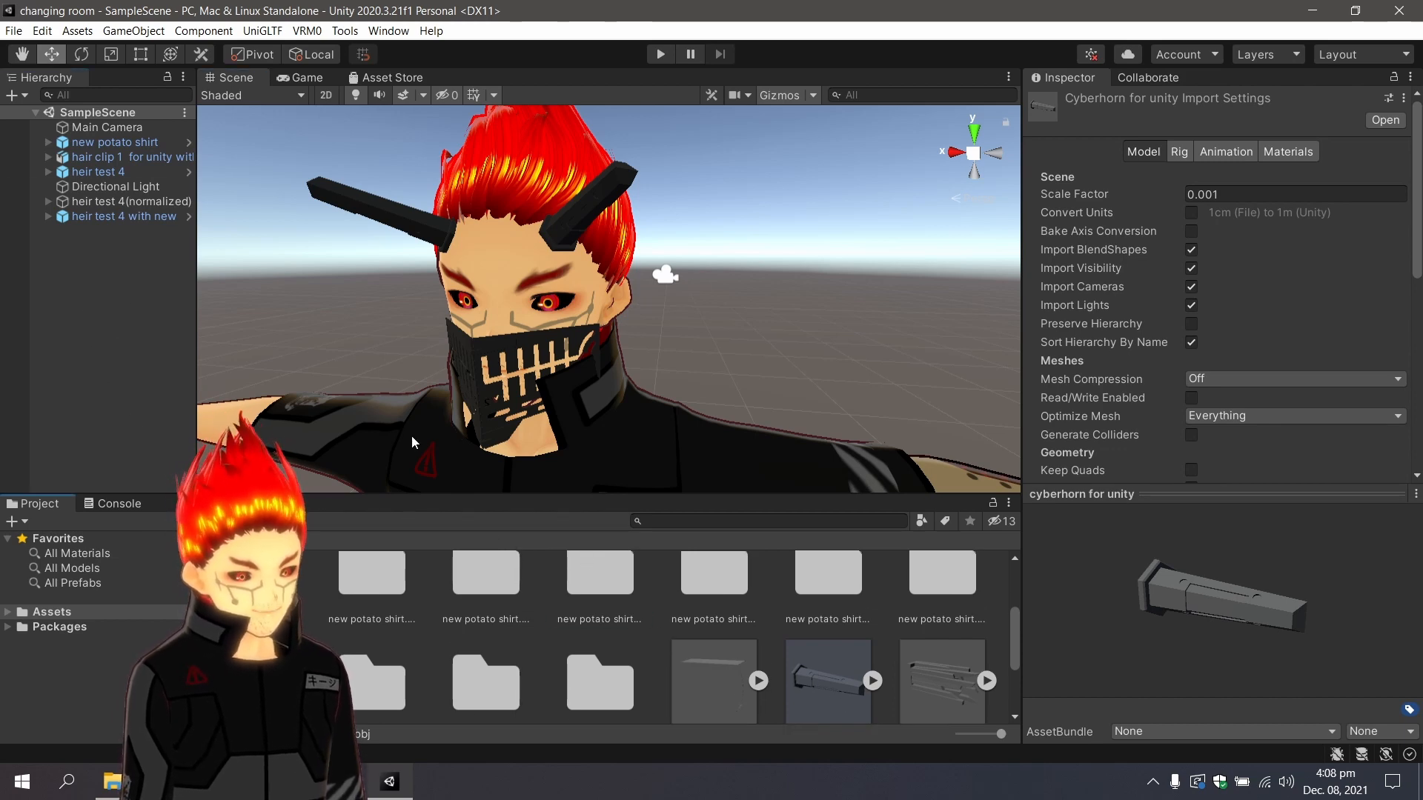
# Expand heir test 4's bone hierarchy from Root down to J_Bip_C_Head, widening the hierarchy so the object names are readable.
pyautogui.click(97, 172)
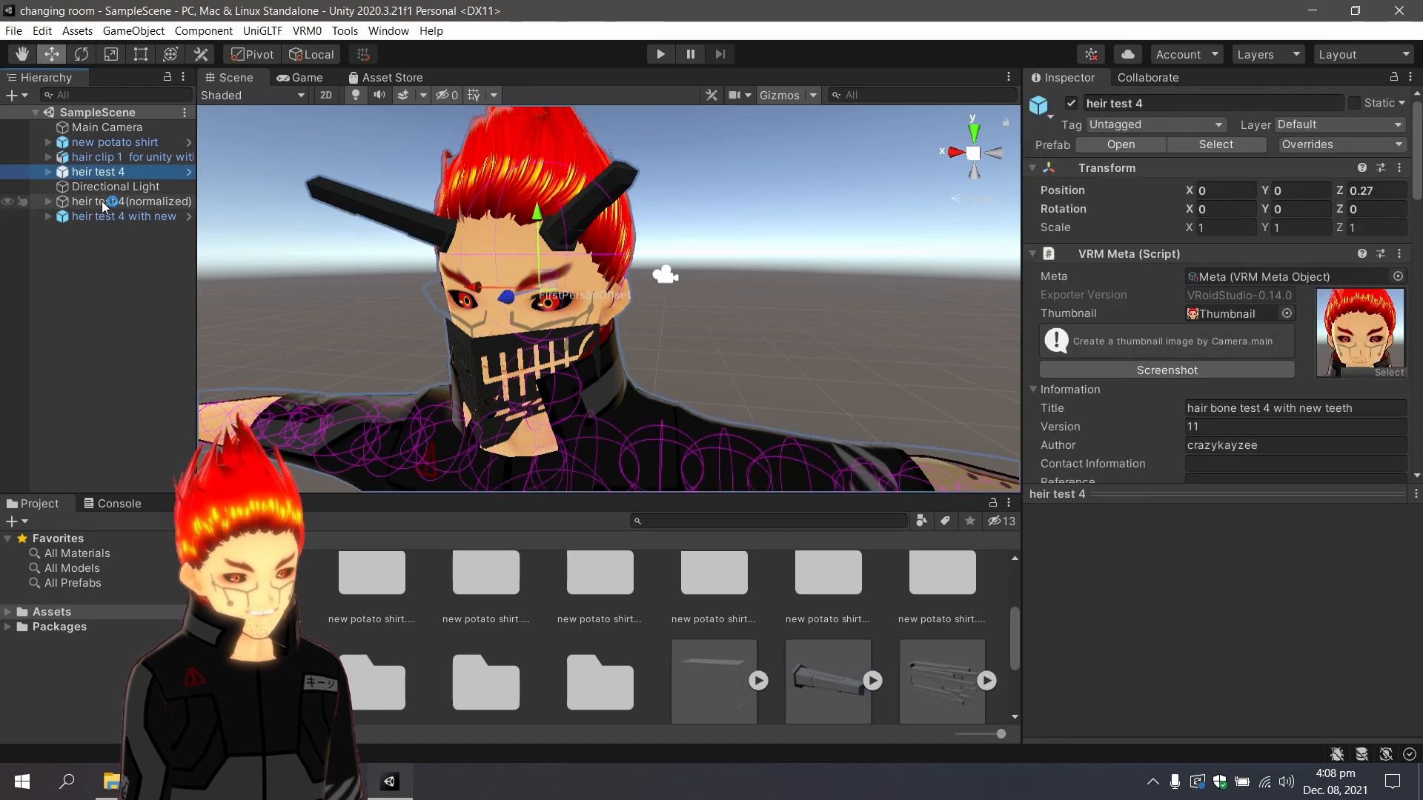
pyautogui.click(48, 172)
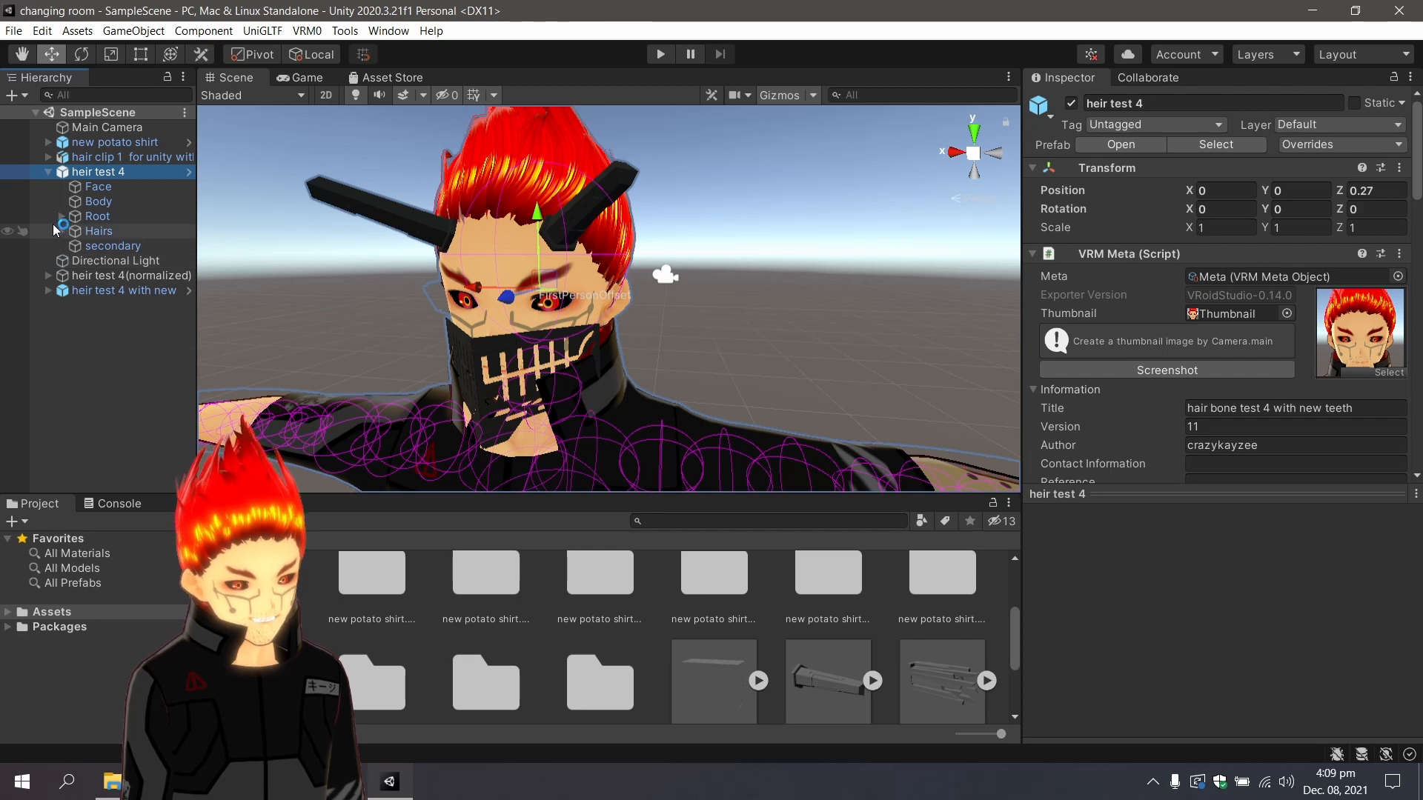
pyautogui.click(62, 217)
pyautogui.click(73, 231)
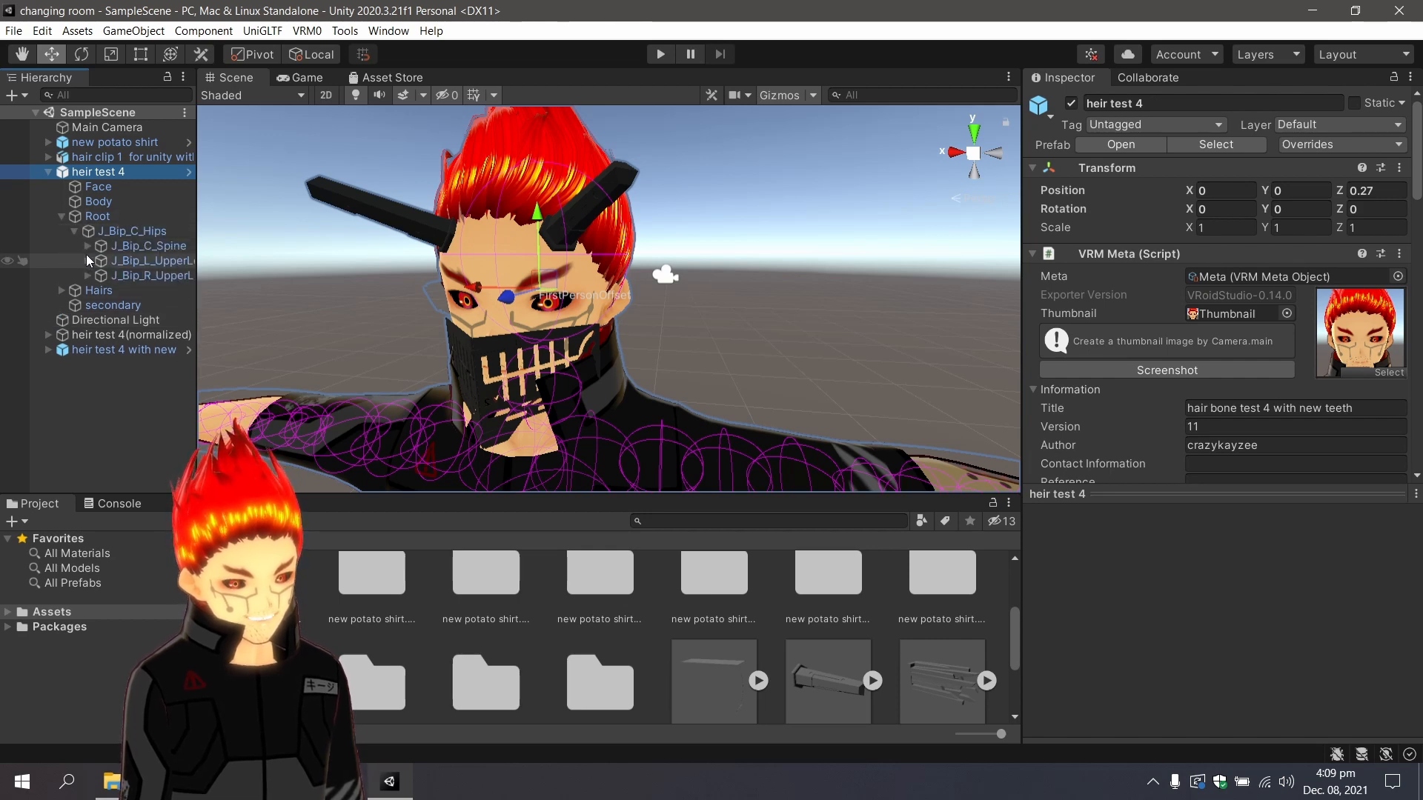
pyautogui.click(86, 246)
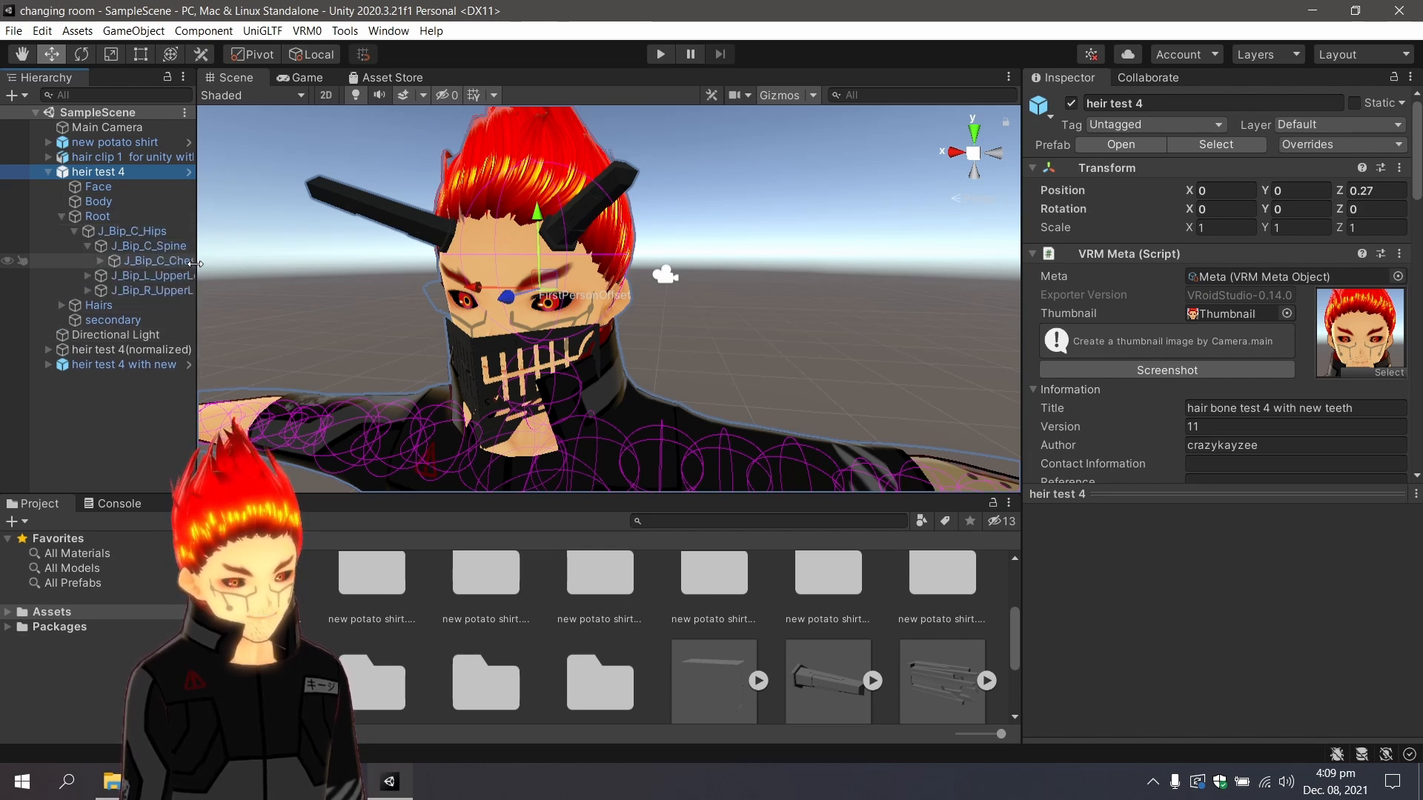
pyautogui.moveTo(196, 267); pyautogui.dragTo(330, 285)
pyautogui.click(99, 260)
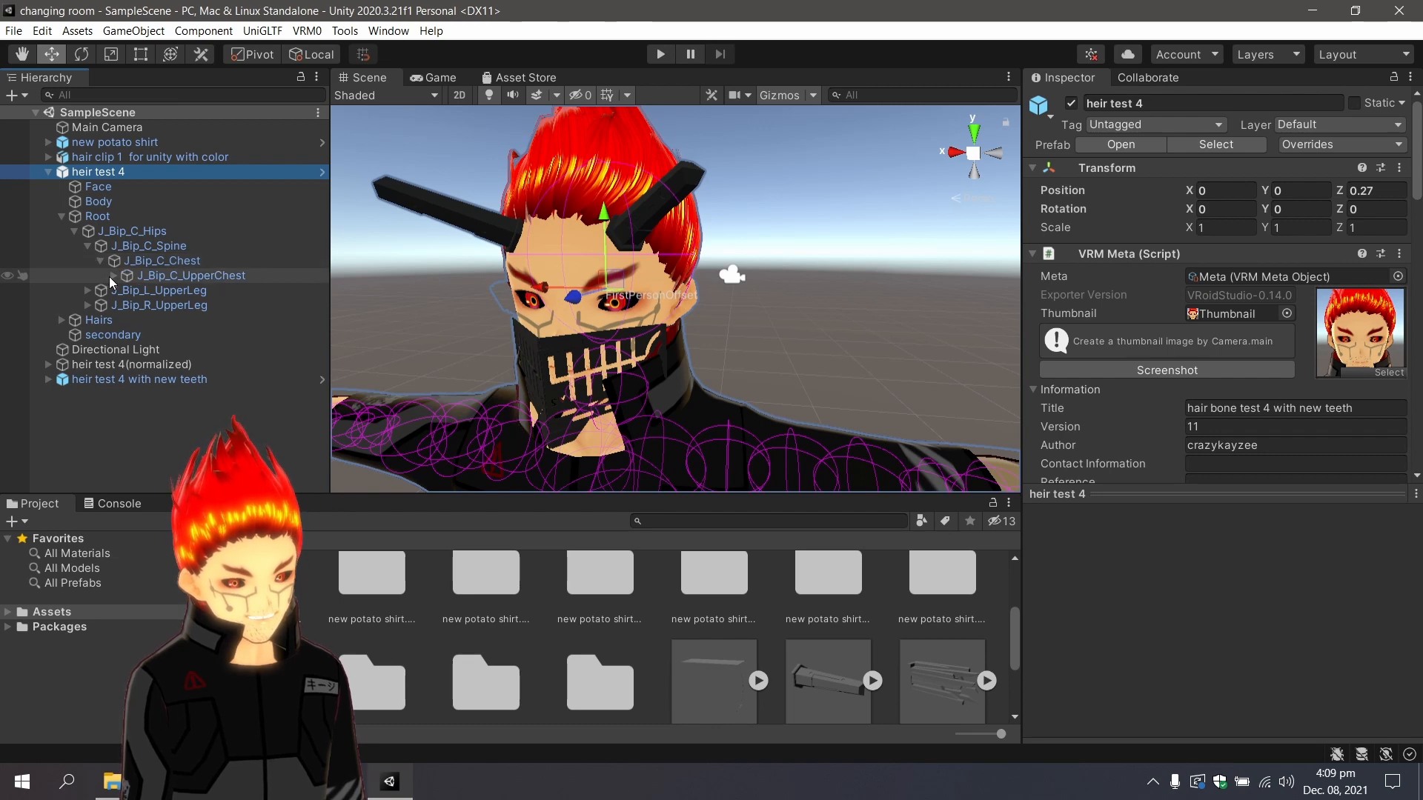
pyautogui.click(111, 276)
pyautogui.click(126, 291)
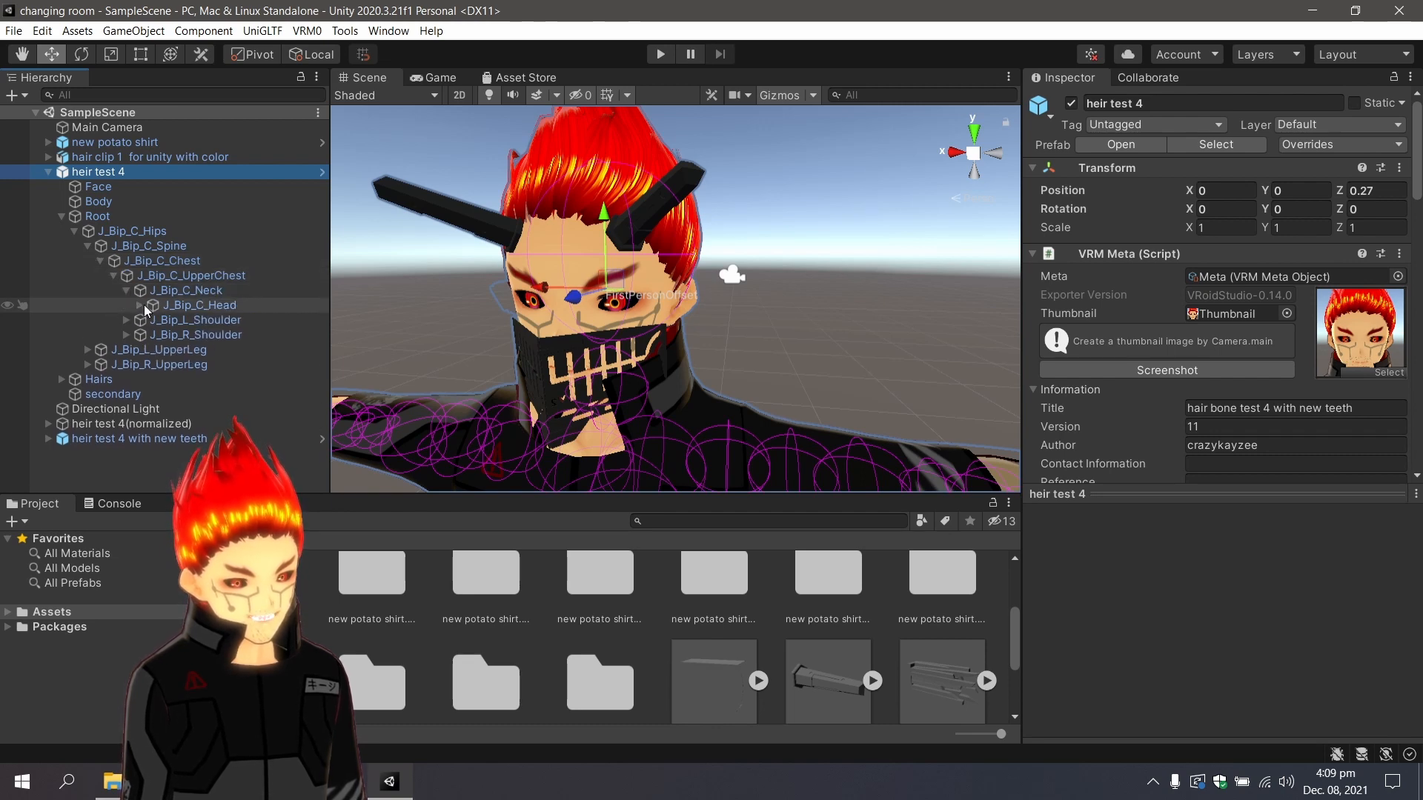
pyautogui.click(140, 306)
pyautogui.scroll(-4, 210, 345)
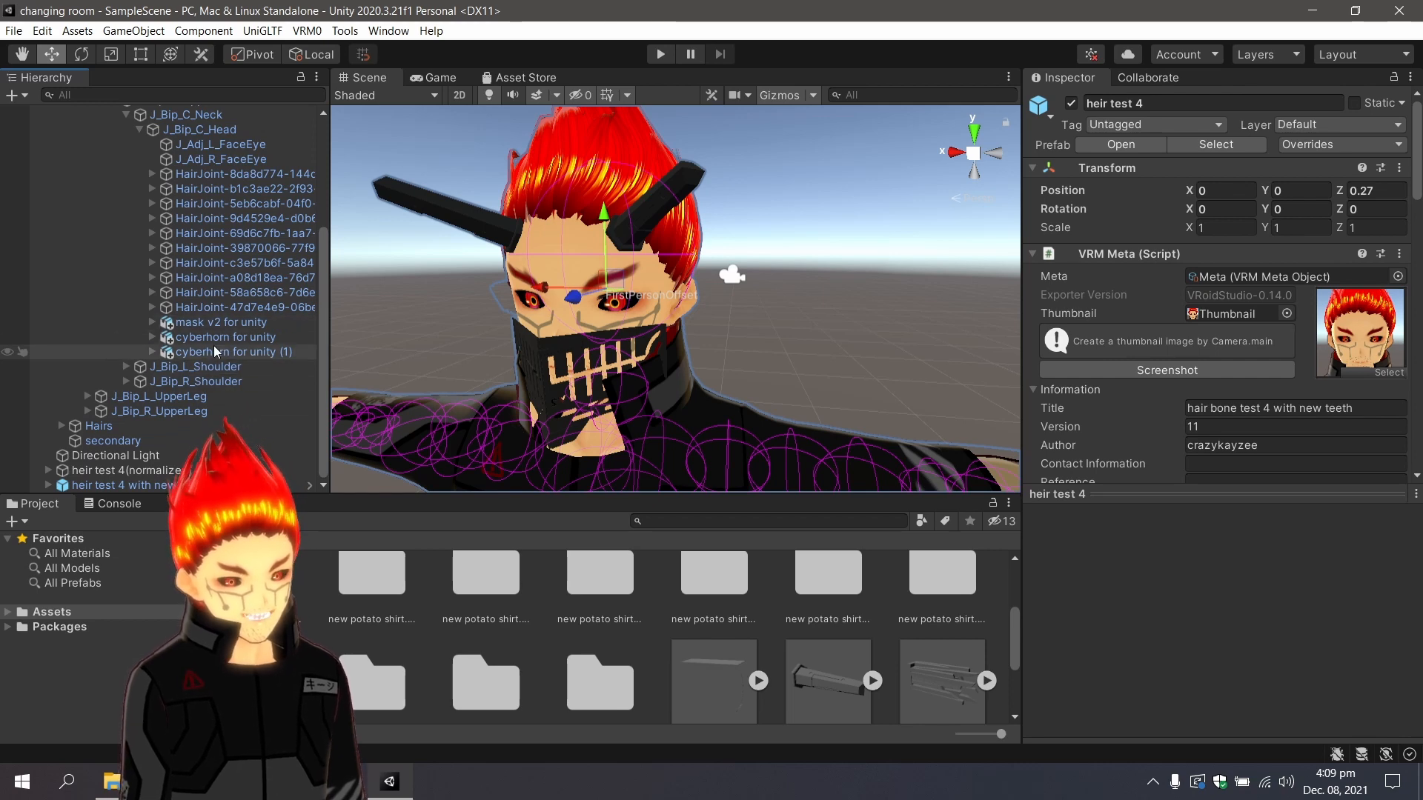
# Select the mask and each of the two cyberhorns under the head bone in turn to inspect their transforms.
pyautogui.click(224, 324)
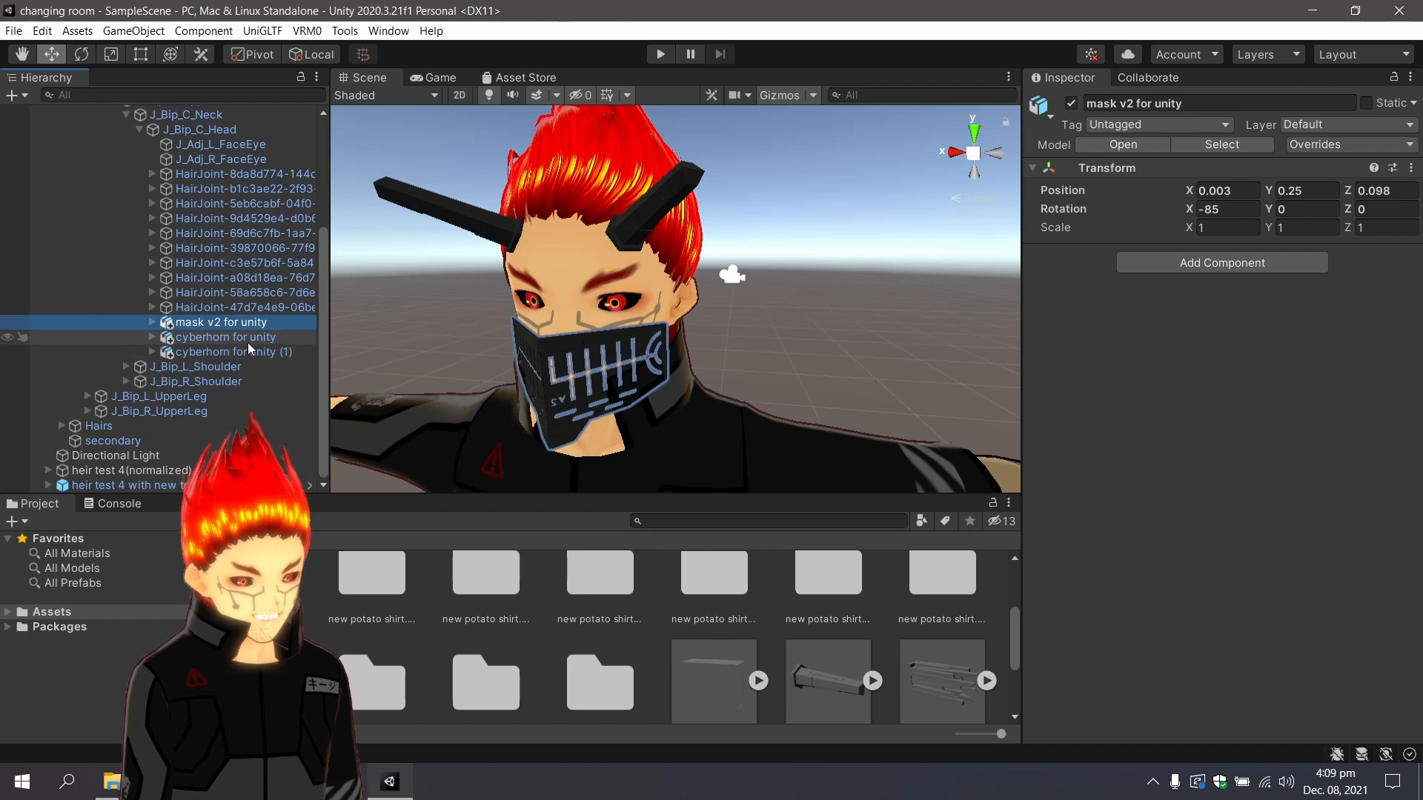
pyautogui.click(248, 341)
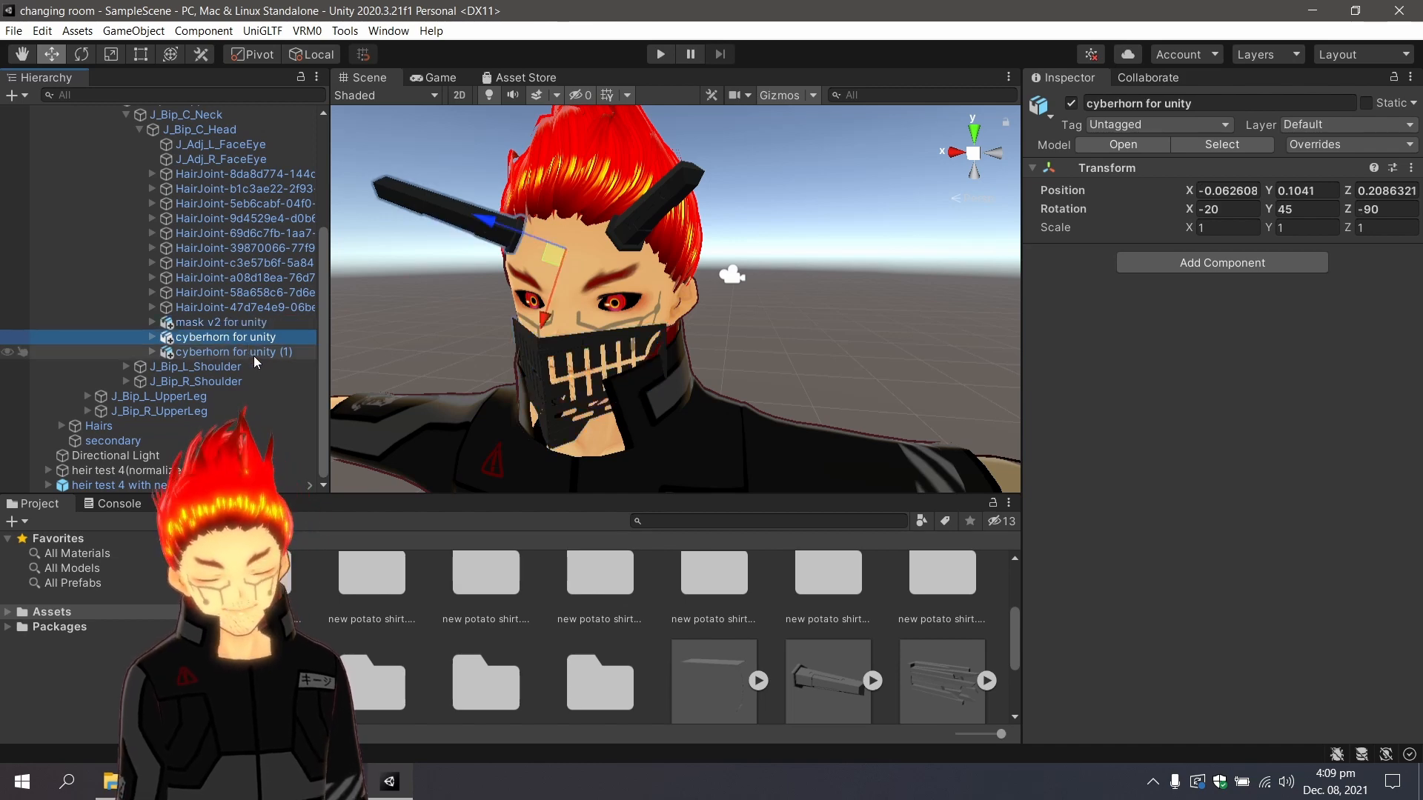
pyautogui.click(253, 354)
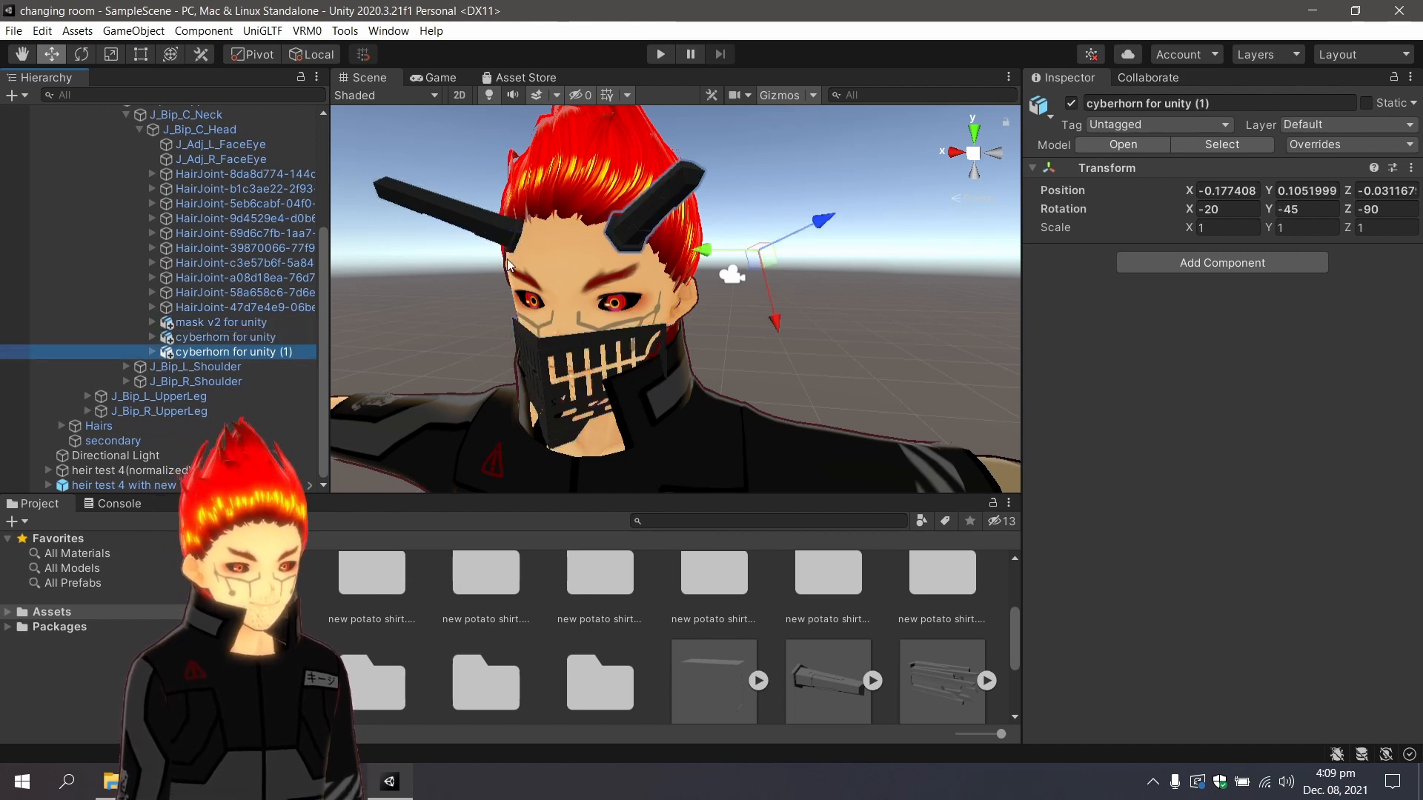
# Examine the other avatars in the scene, finishing with the white-shirted one and the accessory at its hand.
pyautogui.scroll(-10, 733, 349)
pyautogui.moveTo(775, 380); pyautogui.dragTo(479, 339, button='middle')
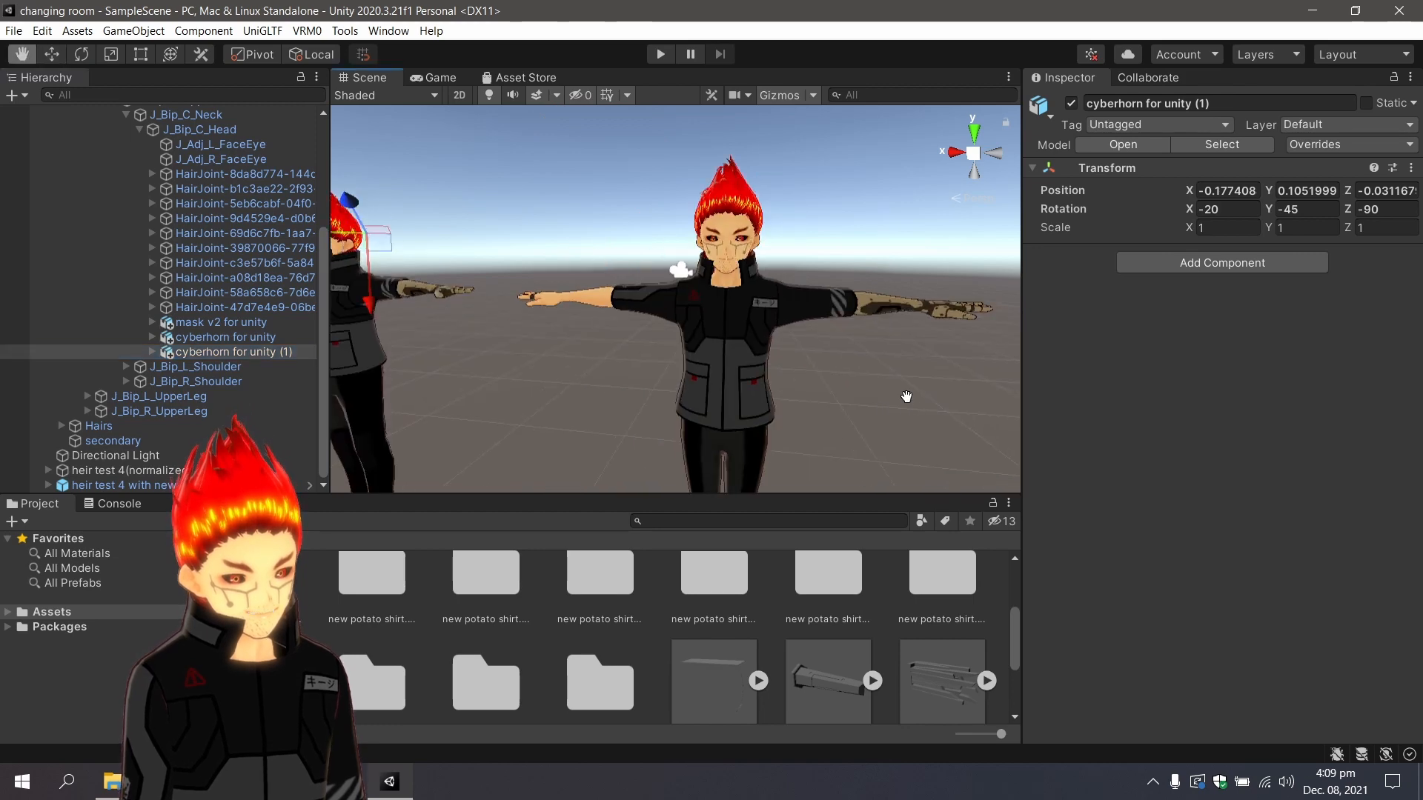
pyautogui.moveTo(904, 397); pyautogui.dragTo(590, 349, button='middle')
pyautogui.moveTo(1001, 361); pyautogui.dragTo(923, 377, button='middle')
pyautogui.scroll(-4, 923, 378)
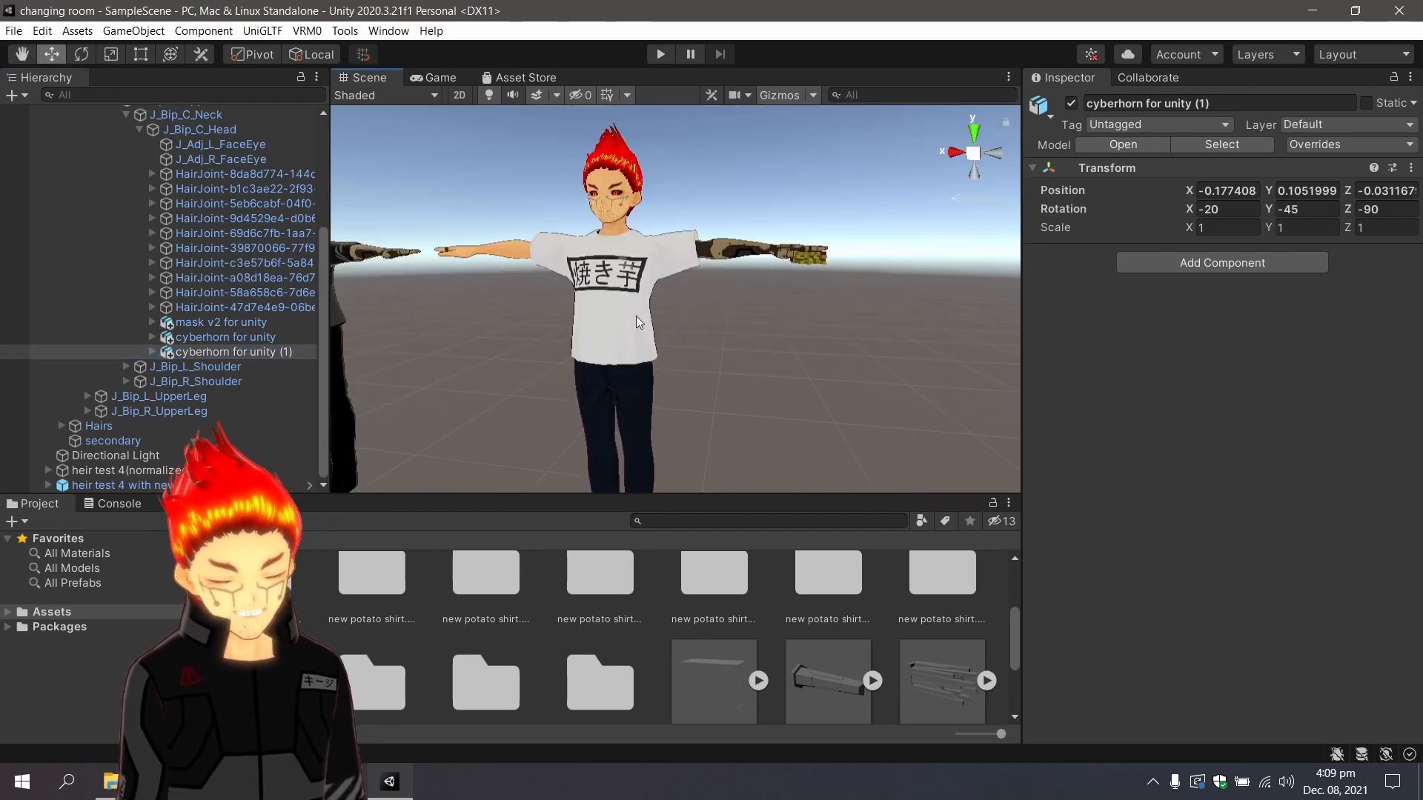
pyautogui.moveTo(767, 296); pyautogui.dragTo(704, 385, button='middle')
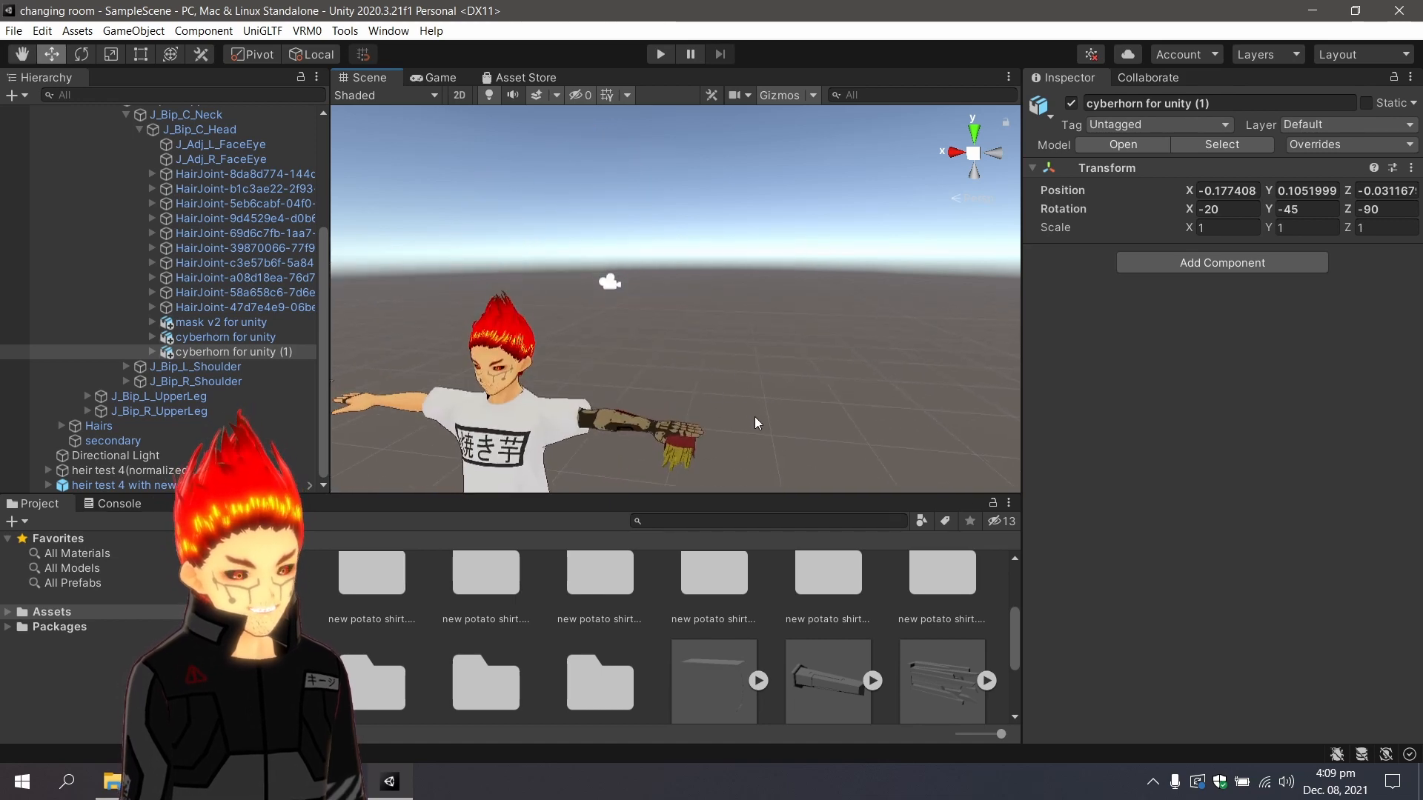
# Examine the box of fries at the white-shirted avatar's hand up close and from farther away.
pyautogui.keyDown('alt'); pyautogui.moveTo(755, 422); pyautogui.dragTo(719, 474); pyautogui.keyUp('alt')
pyautogui.moveTo(748, 445); pyautogui.dragTo(671, 373, button='middle')
pyautogui.scroll(5, 780, 363)
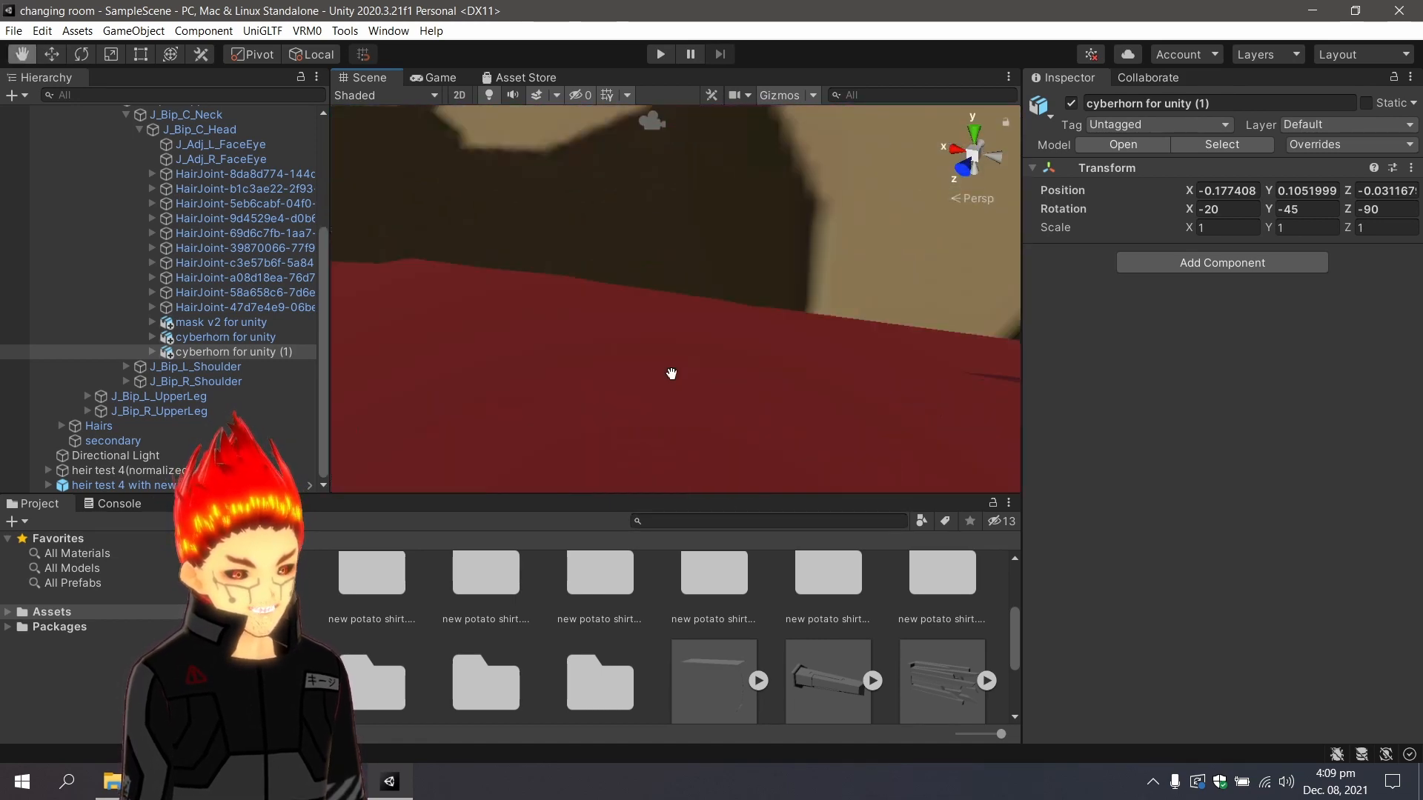
pyautogui.scroll(-6, 671, 373)
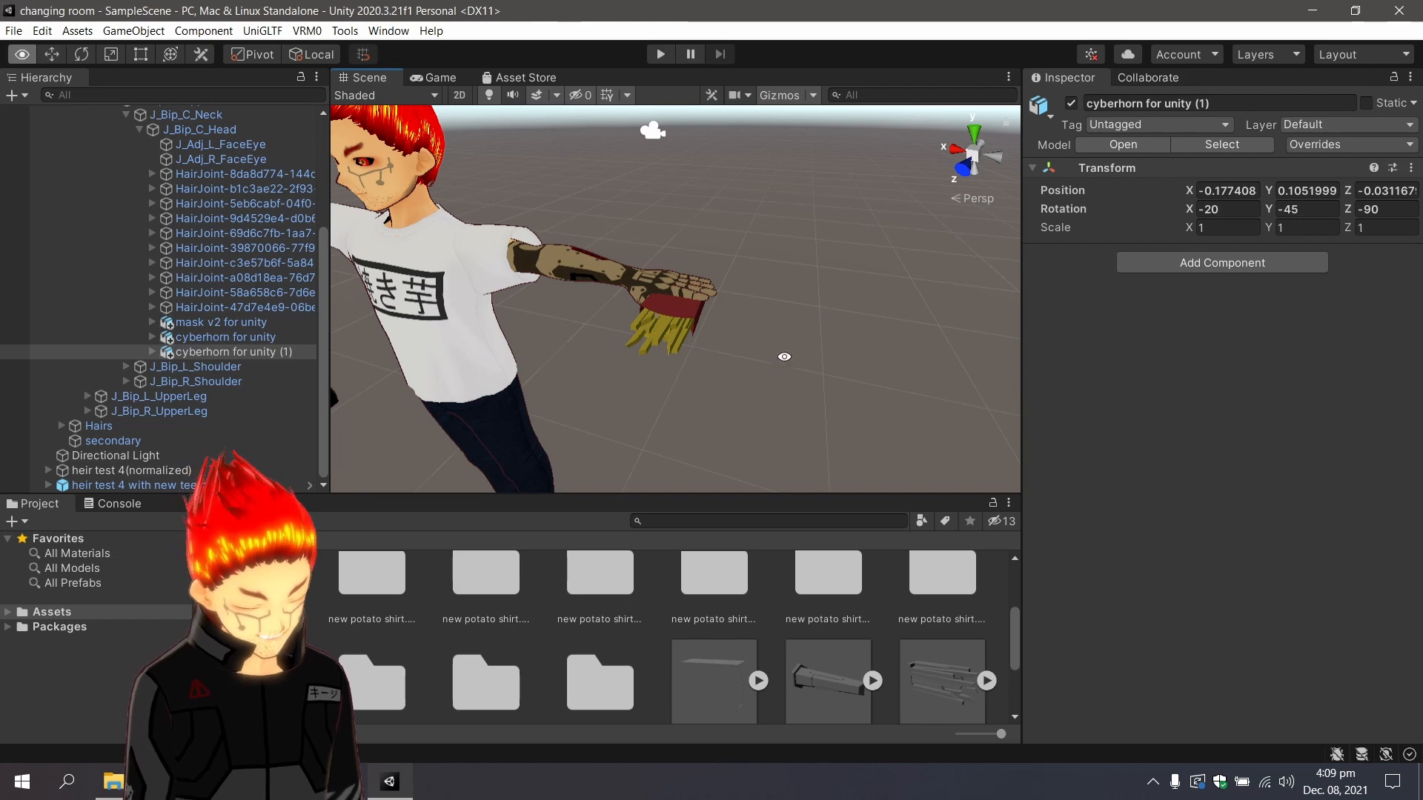
pyautogui.keyDown('alt'); pyautogui.scroll(10, 780, 354); pyautogui.keyUp('alt')
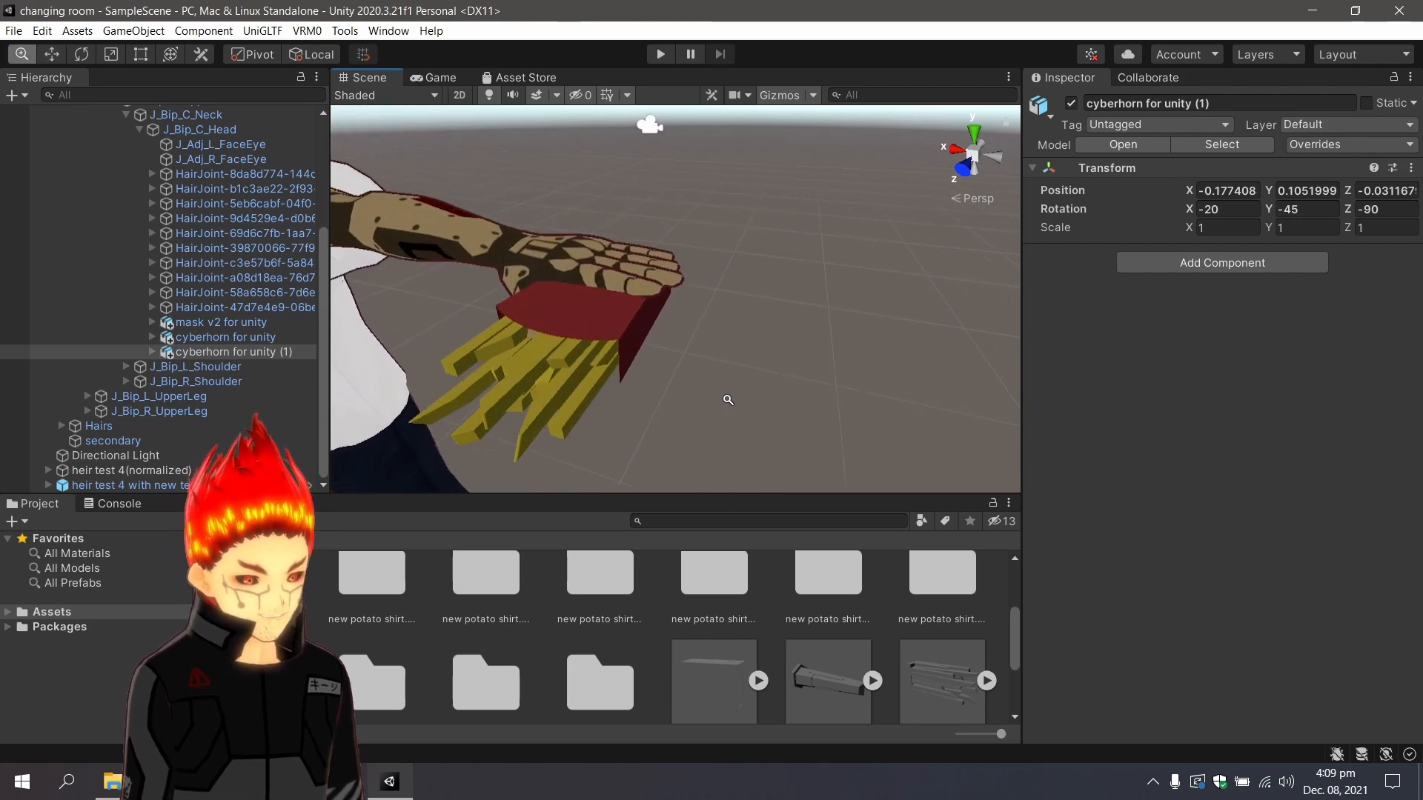
pyautogui.keyDown('alt'); pyautogui.scroll(-8, 728, 400); pyautogui.keyUp('alt')
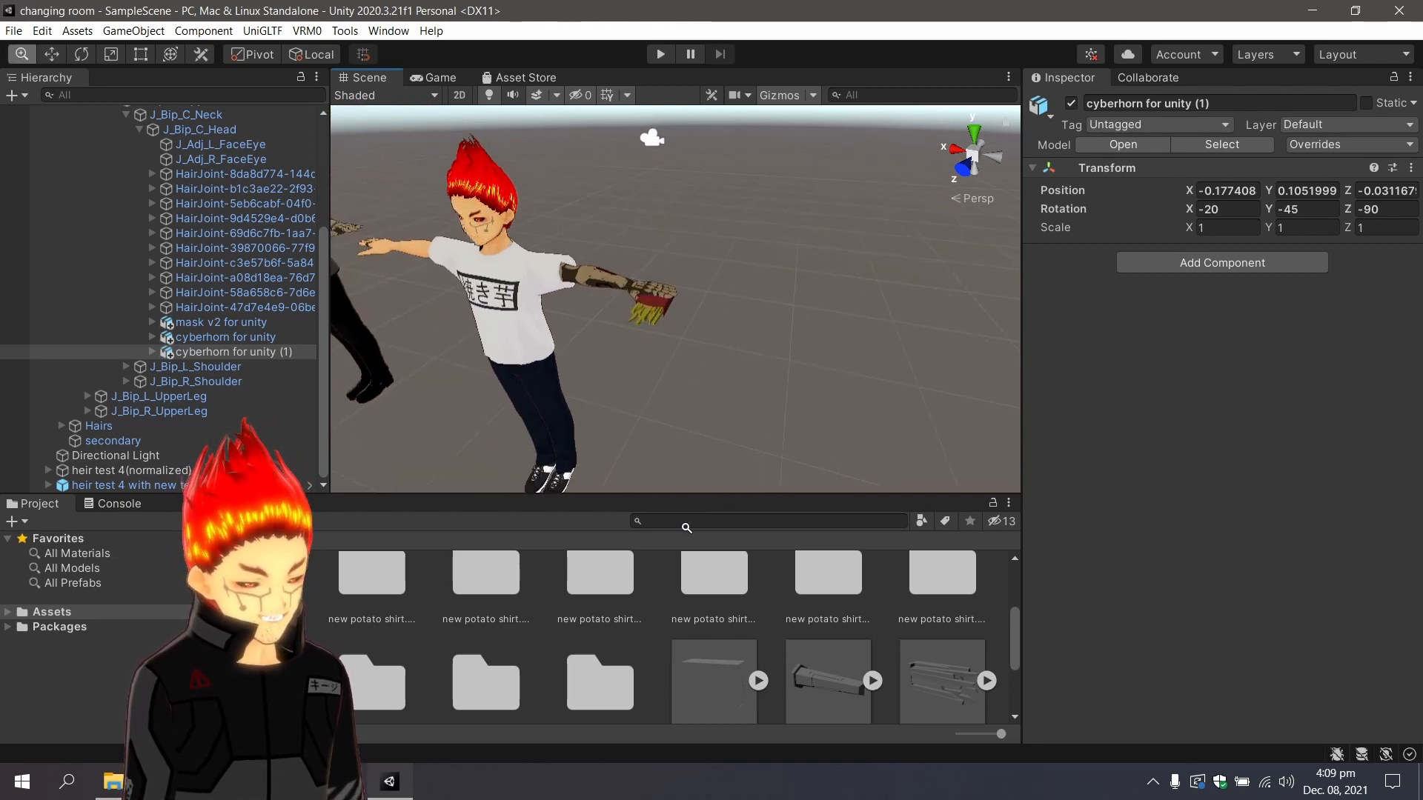
pyautogui.keyDown('alt'); pyautogui.moveTo(686, 528); pyautogui.dragTo(746, 400, button='right'); pyautogui.keyUp('alt')
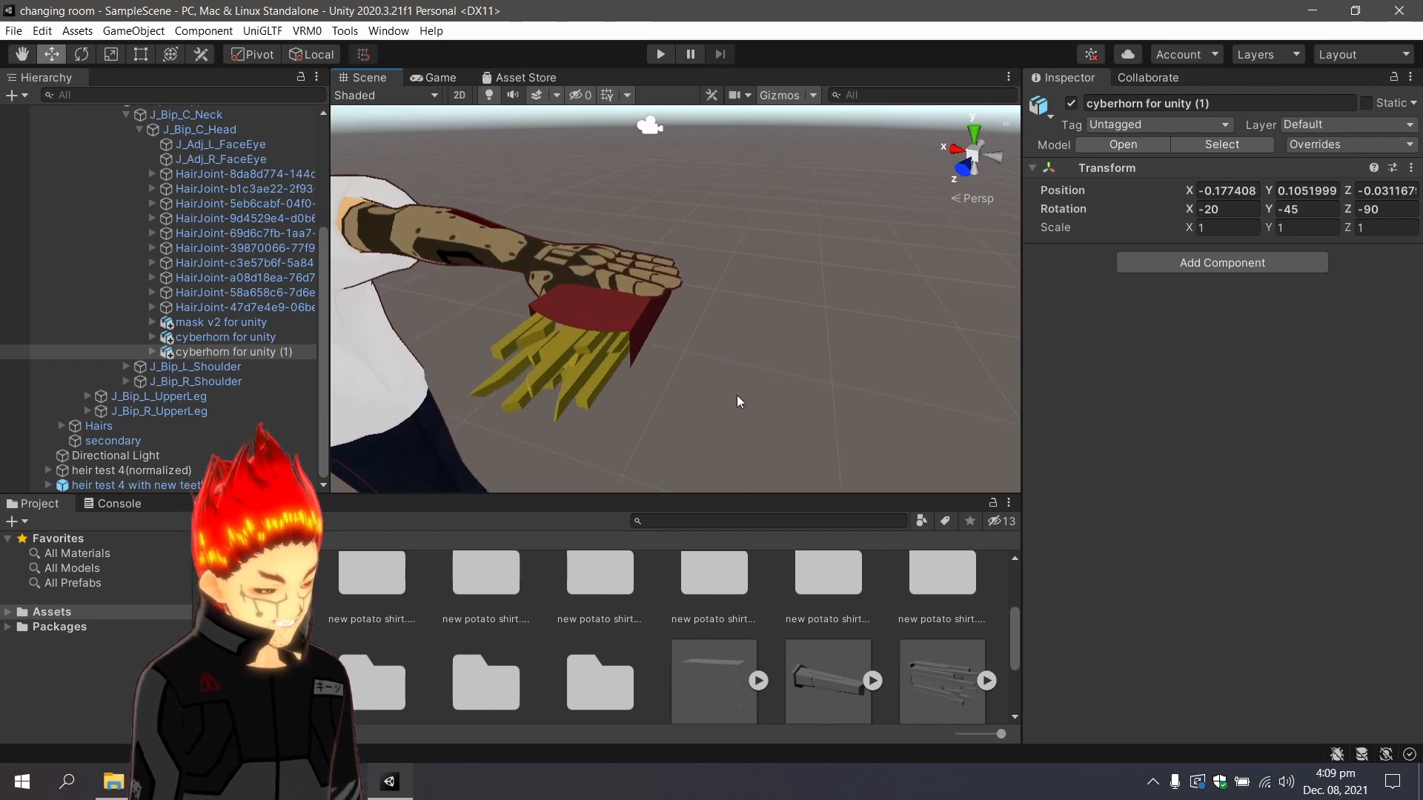
pyautogui.moveTo(717, 384); pyautogui.dragTo(747, 375, button='middle')
pyautogui.moveTo(843, 362); pyautogui.dragTo(831, 364, button='middle')
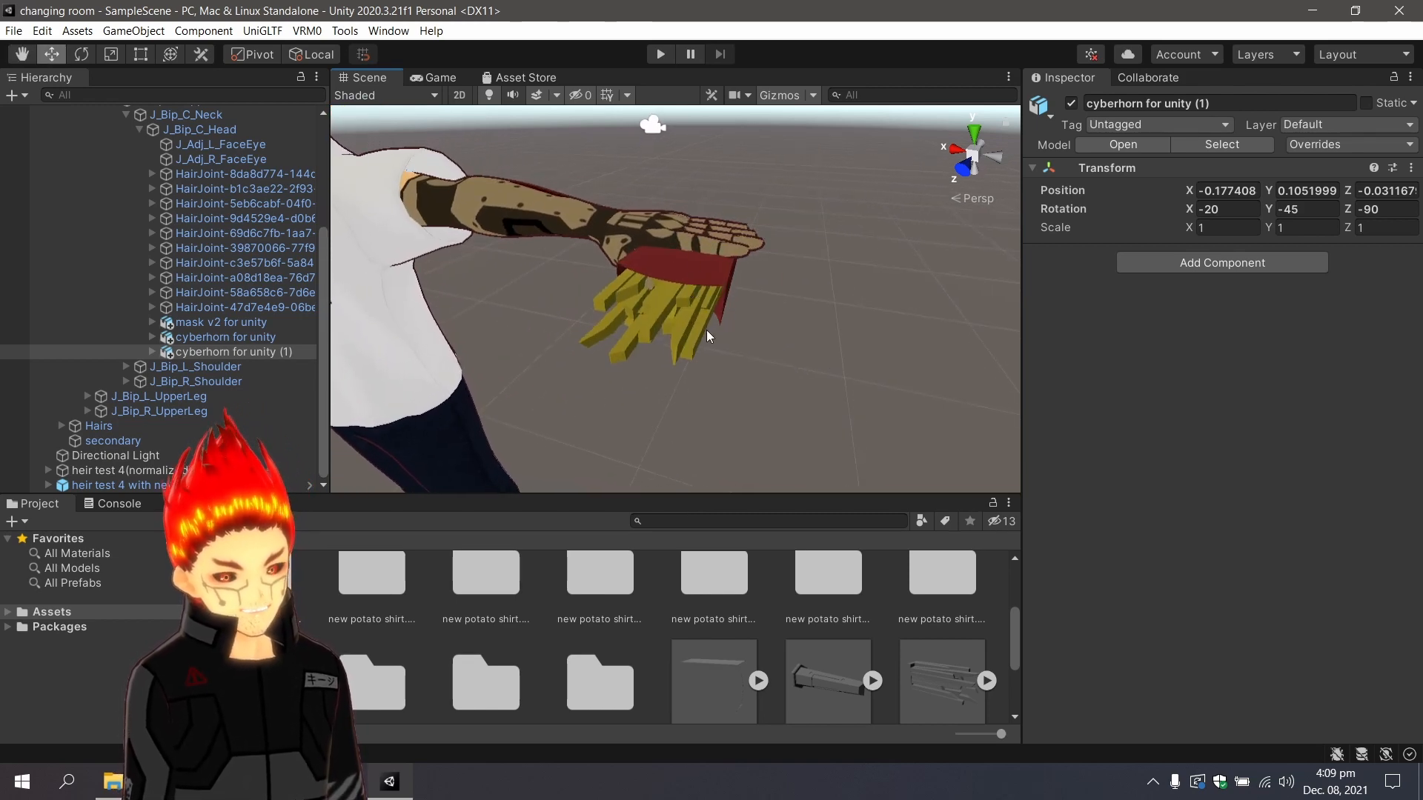
# Collapse heir test 4's hierarchy, then select the new potato shirt avatar and frame it in the scene.
pyautogui.scroll(5, 148, 311)
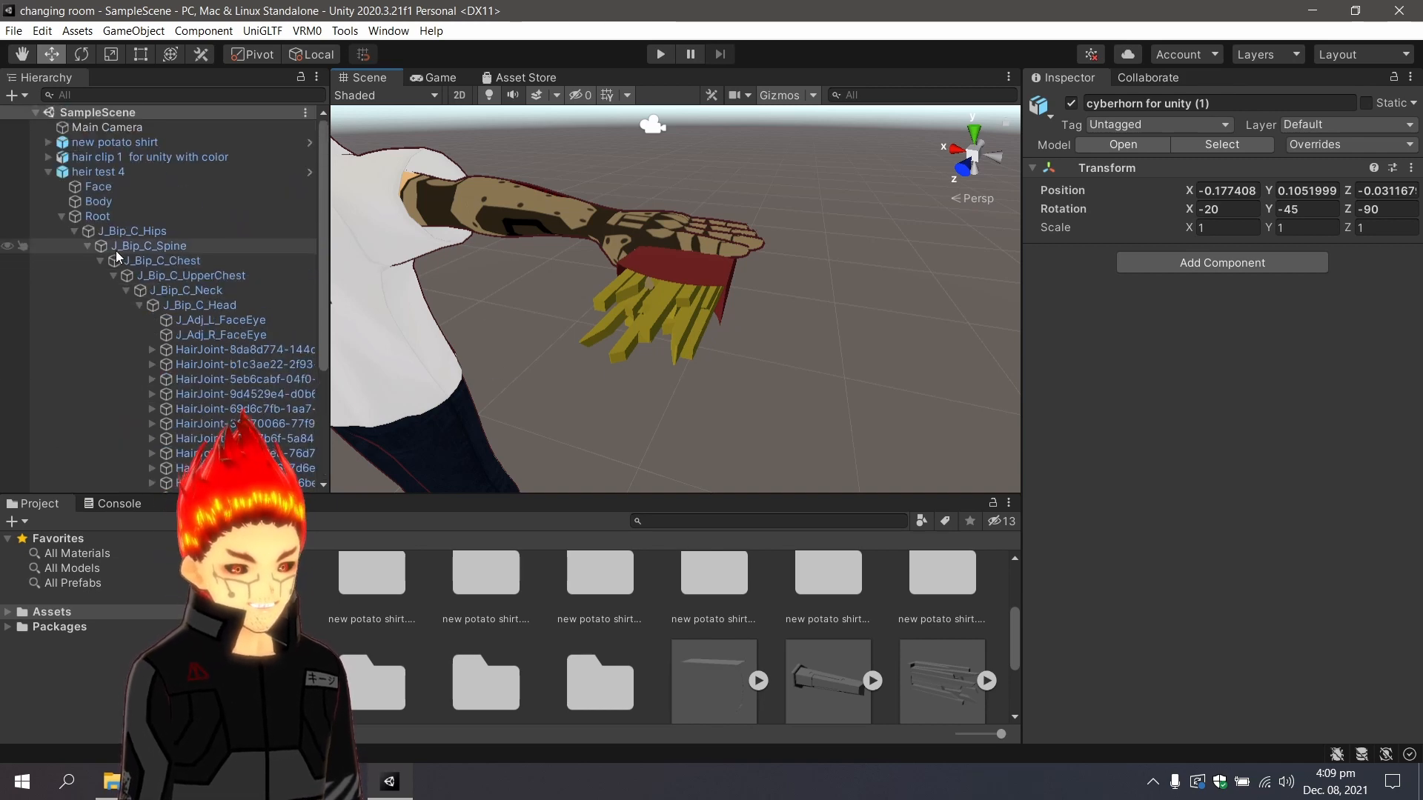
pyautogui.click(48, 172)
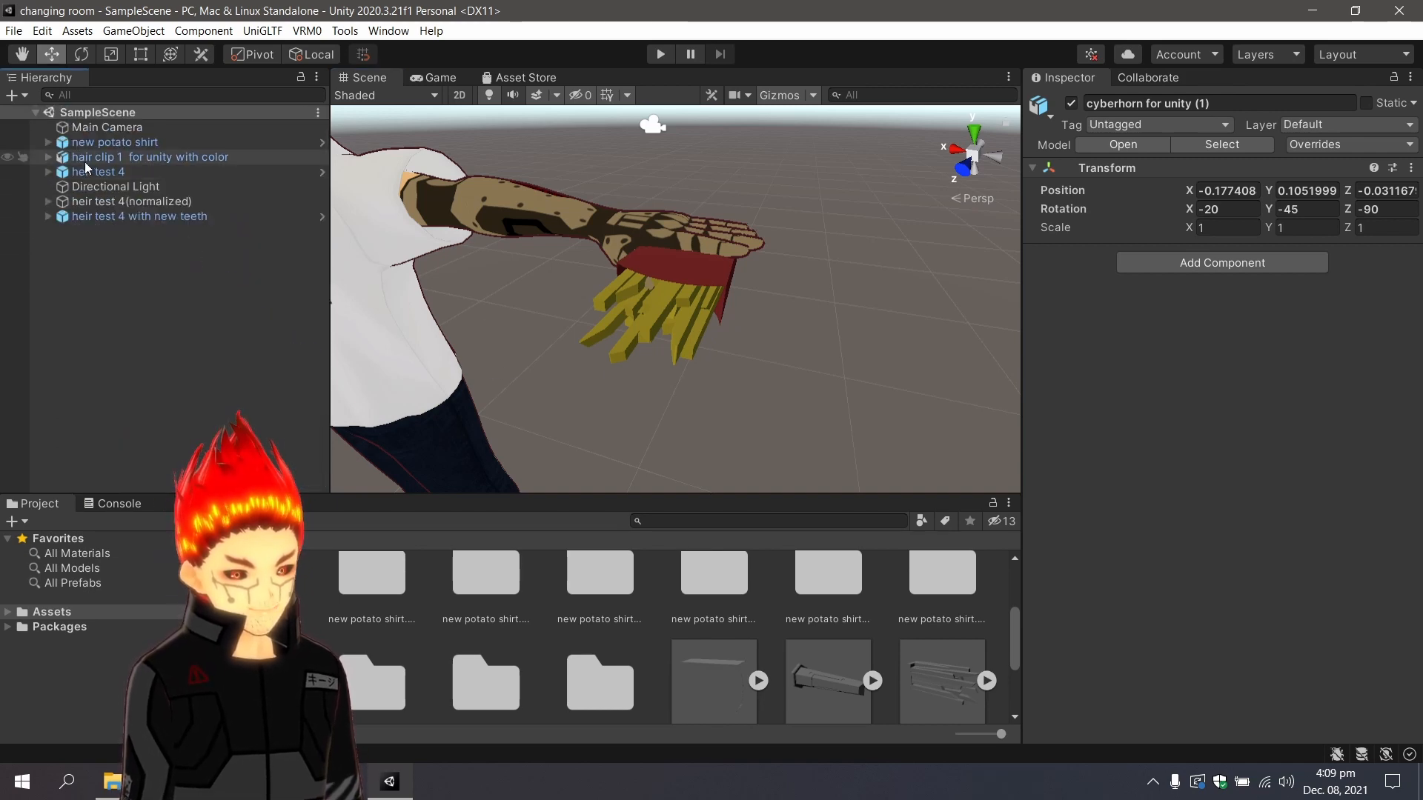
pyautogui.click(158, 143)
pyautogui.press('f')
pyautogui.moveTo(610, 345); pyautogui.dragTo(658, 364, button='middle')
pyautogui.press('w')
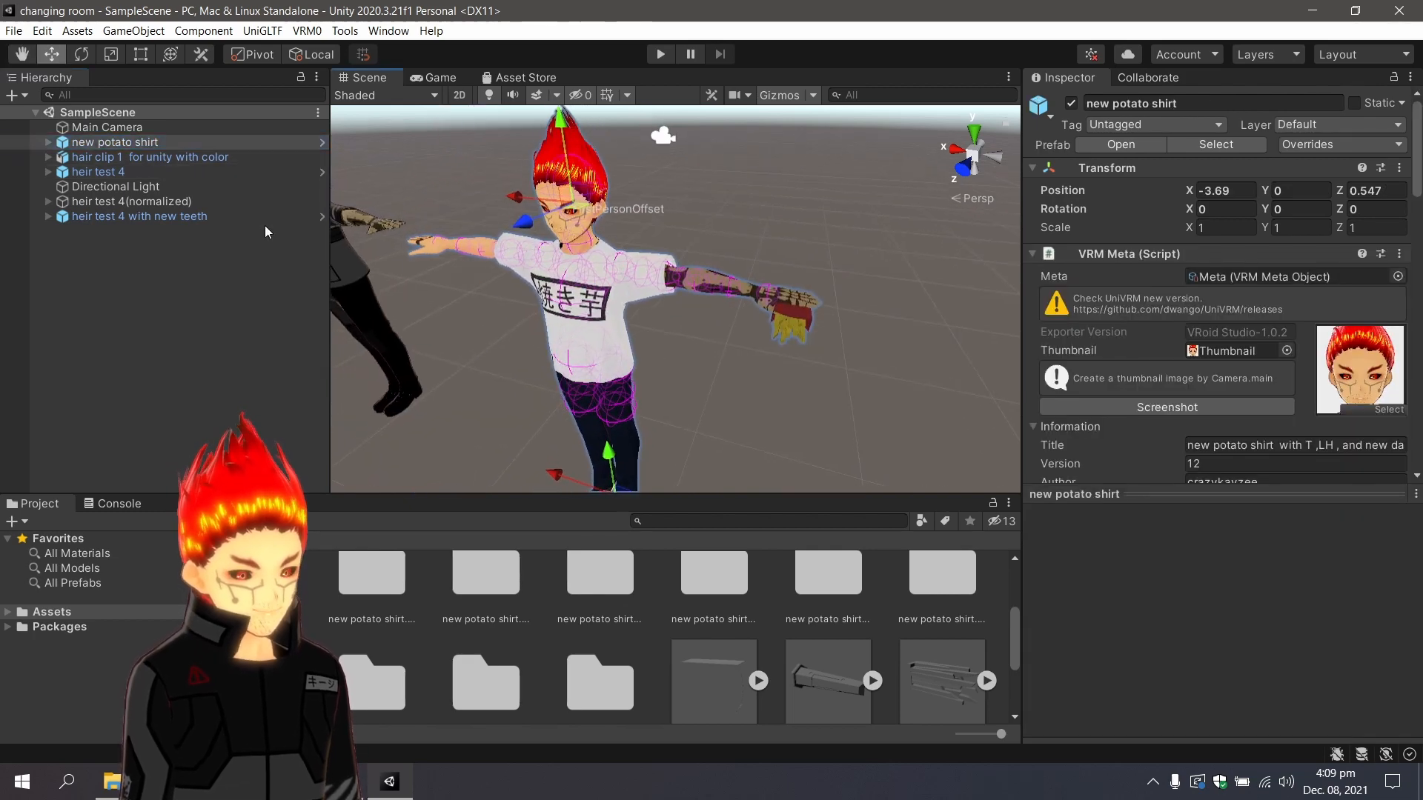
# Expand the new potato shirt avatar's bone hierarchy from Root through hips, spine and chest down to J_Bip_C_UpperChest.
pyautogui.click(49, 142)
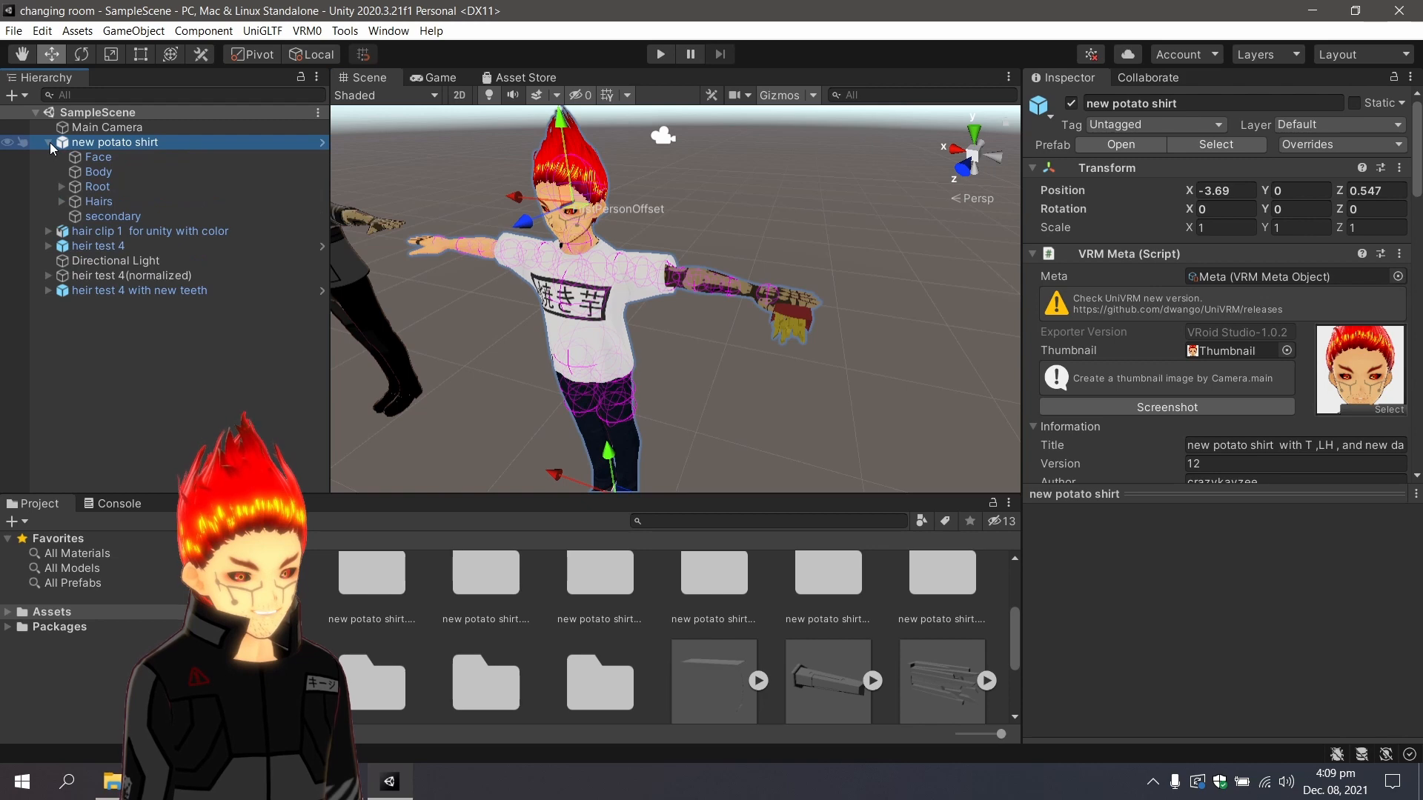
pyautogui.click(61, 188)
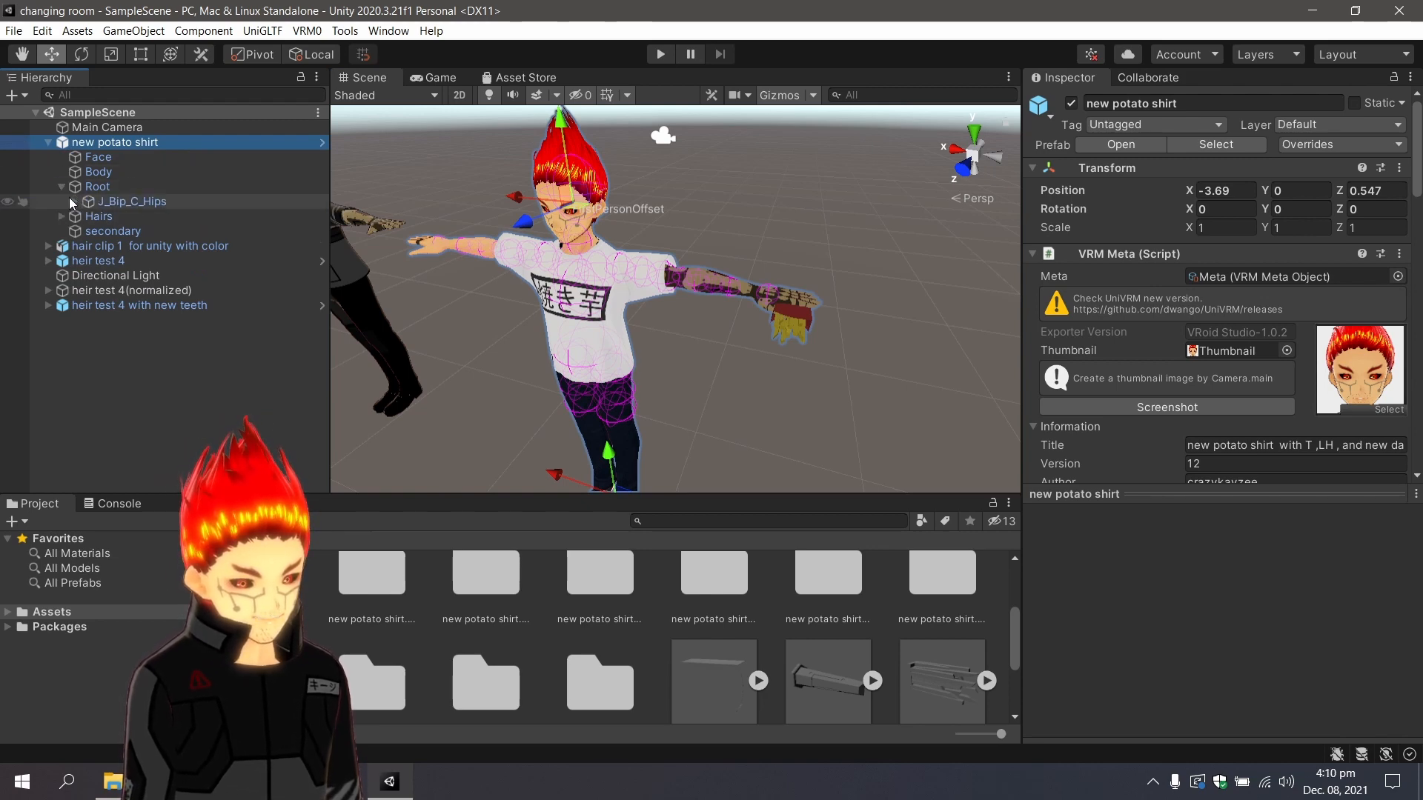
pyautogui.click(74, 202)
pyautogui.click(88, 215)
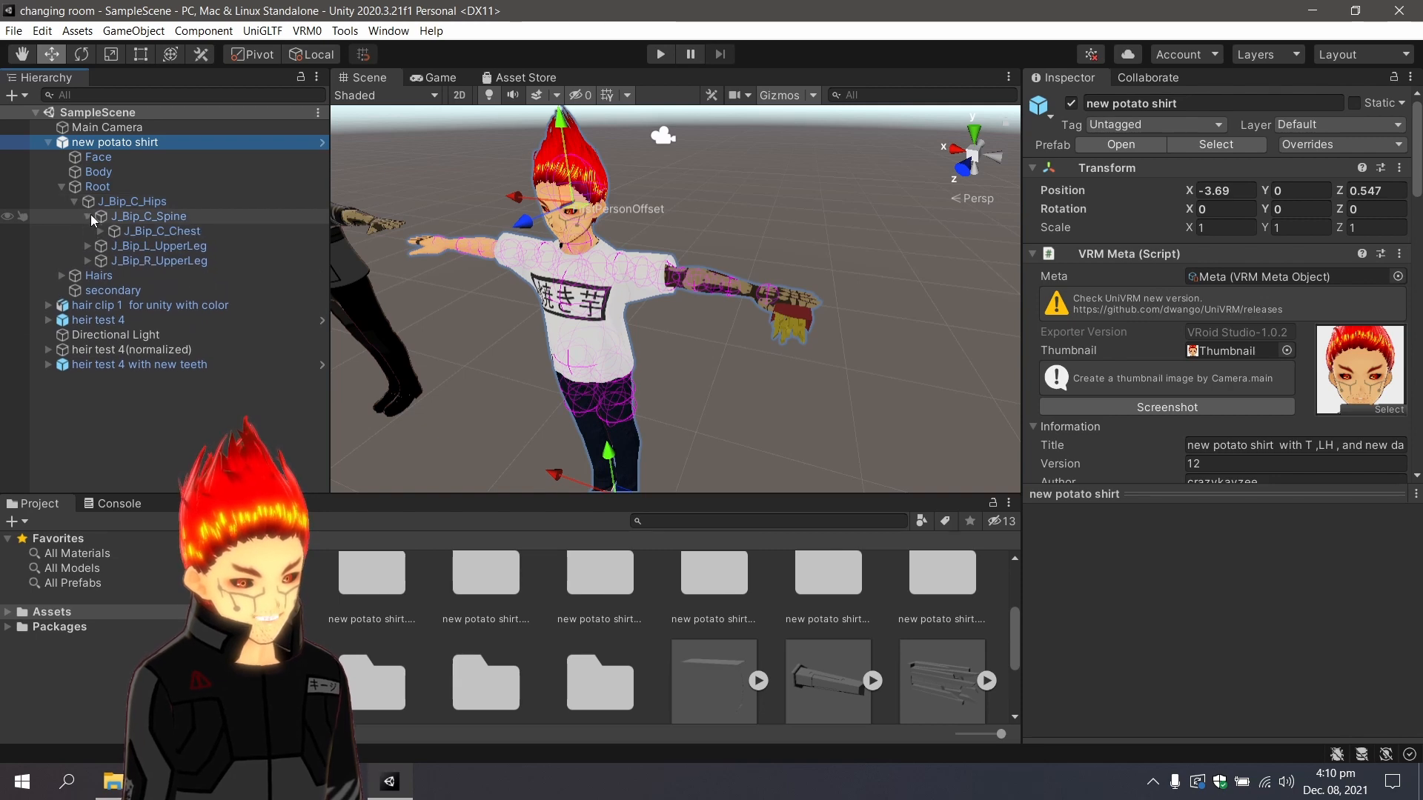
pyautogui.click(99, 230)
pyautogui.click(113, 246)
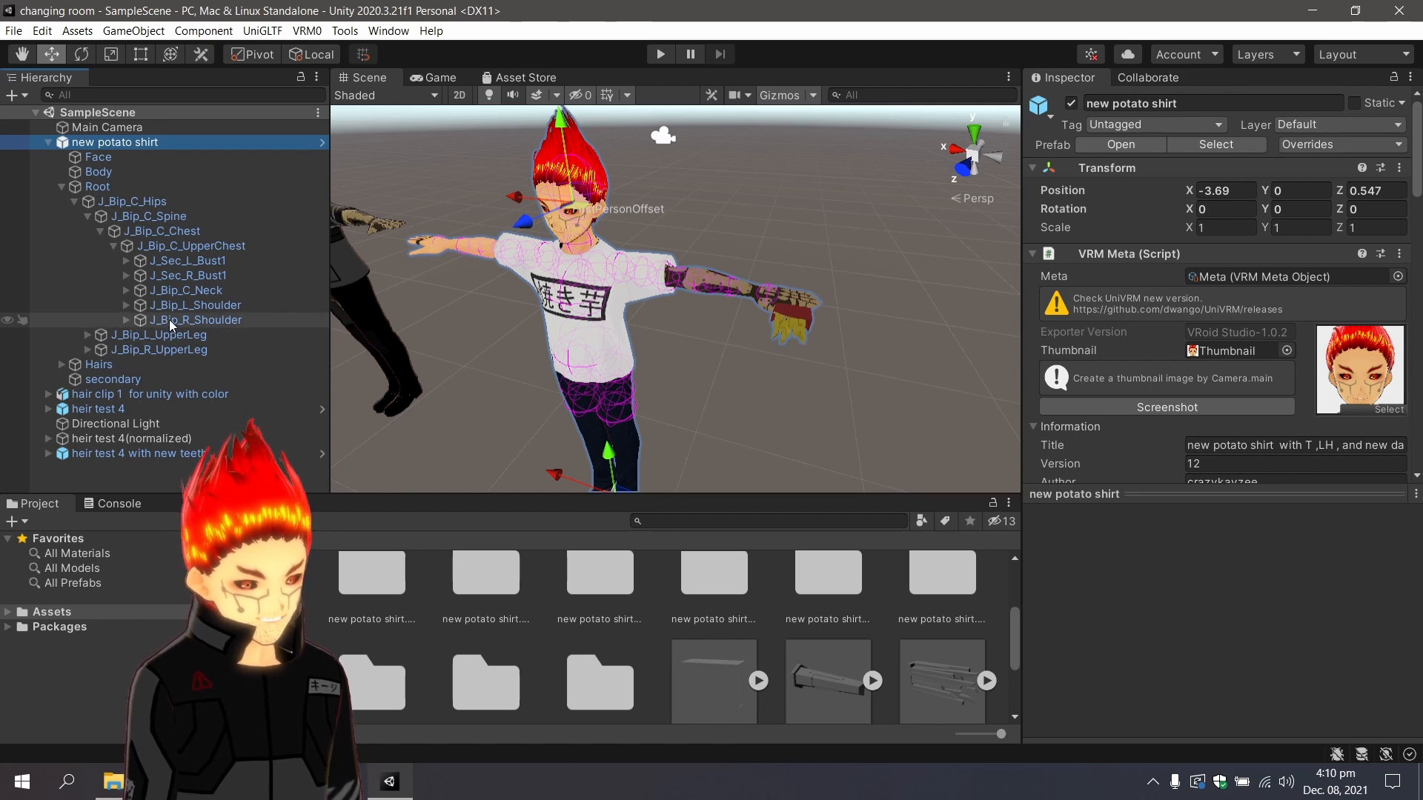
# Expand the left arm bones from J_Bip_L_Shoulder down to J_Bip_L_Hand, widening the hierarchy so the object names are readable.
pyautogui.click(132, 304)
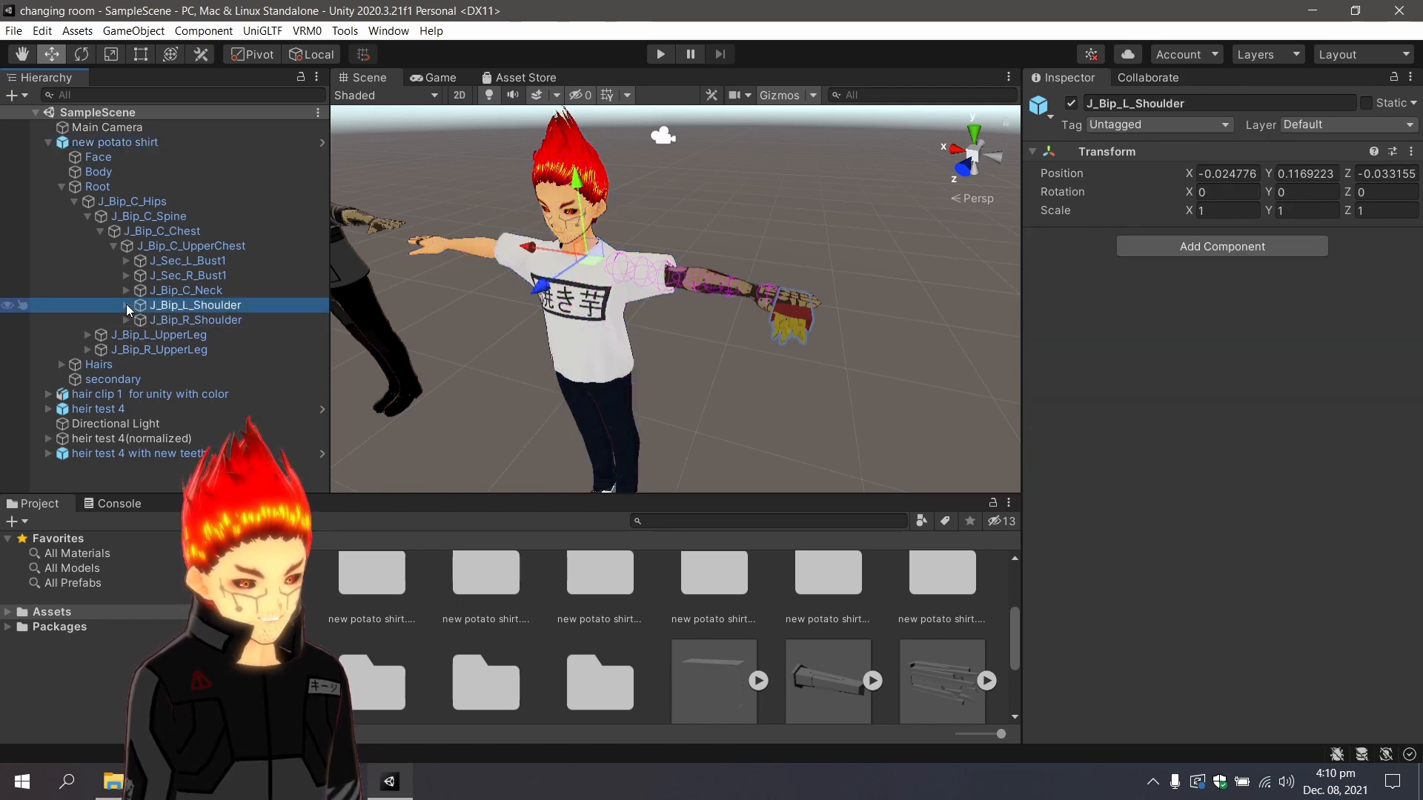
pyautogui.click(126, 304)
pyautogui.click(137, 320)
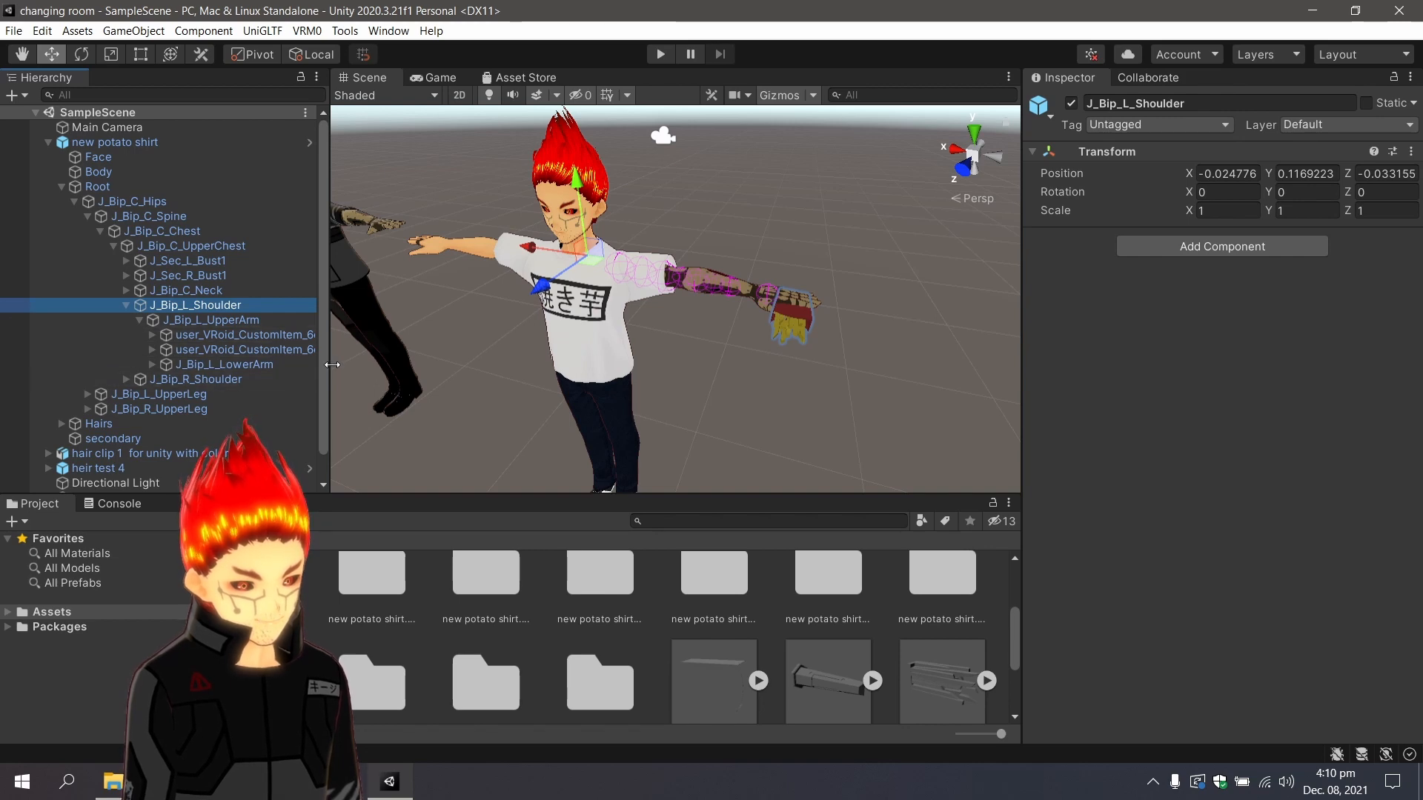
pyautogui.moveTo(332, 364); pyautogui.dragTo(464, 365)
pyautogui.click(153, 364)
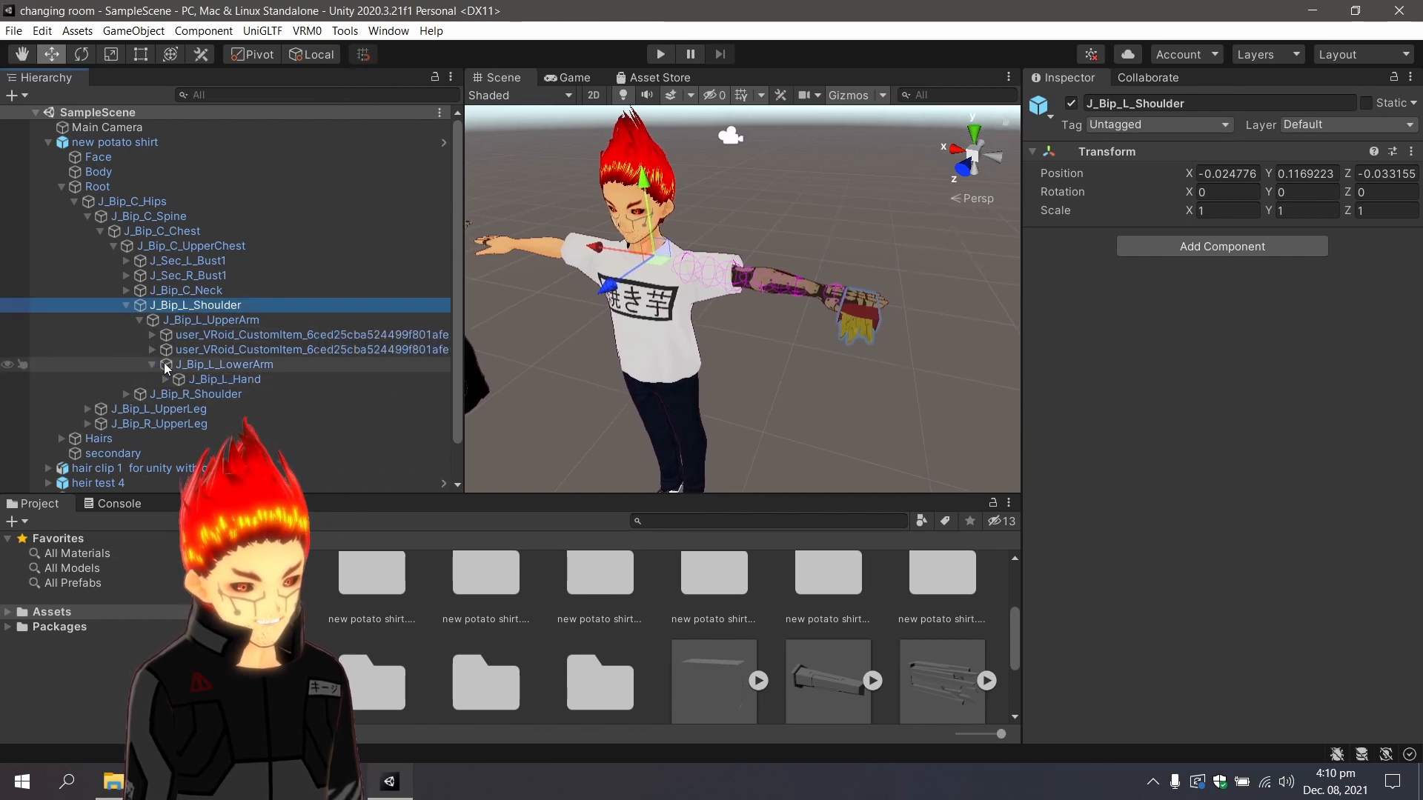
pyautogui.click(164, 379)
# Select the box and the fries under the left hand bone in turn to inspect their transforms.
pyautogui.scroll(-3, 309, 362)
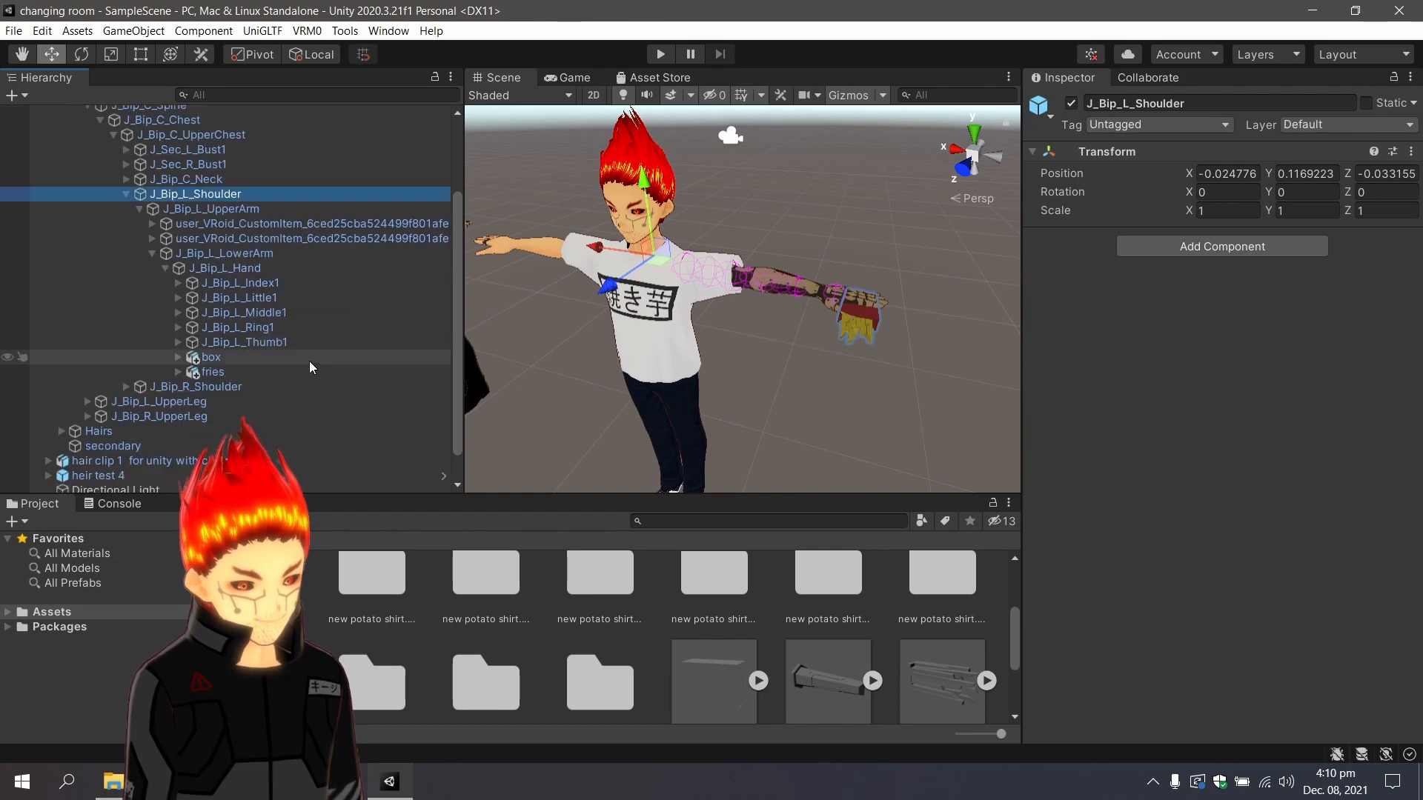
pyautogui.click(270, 361)
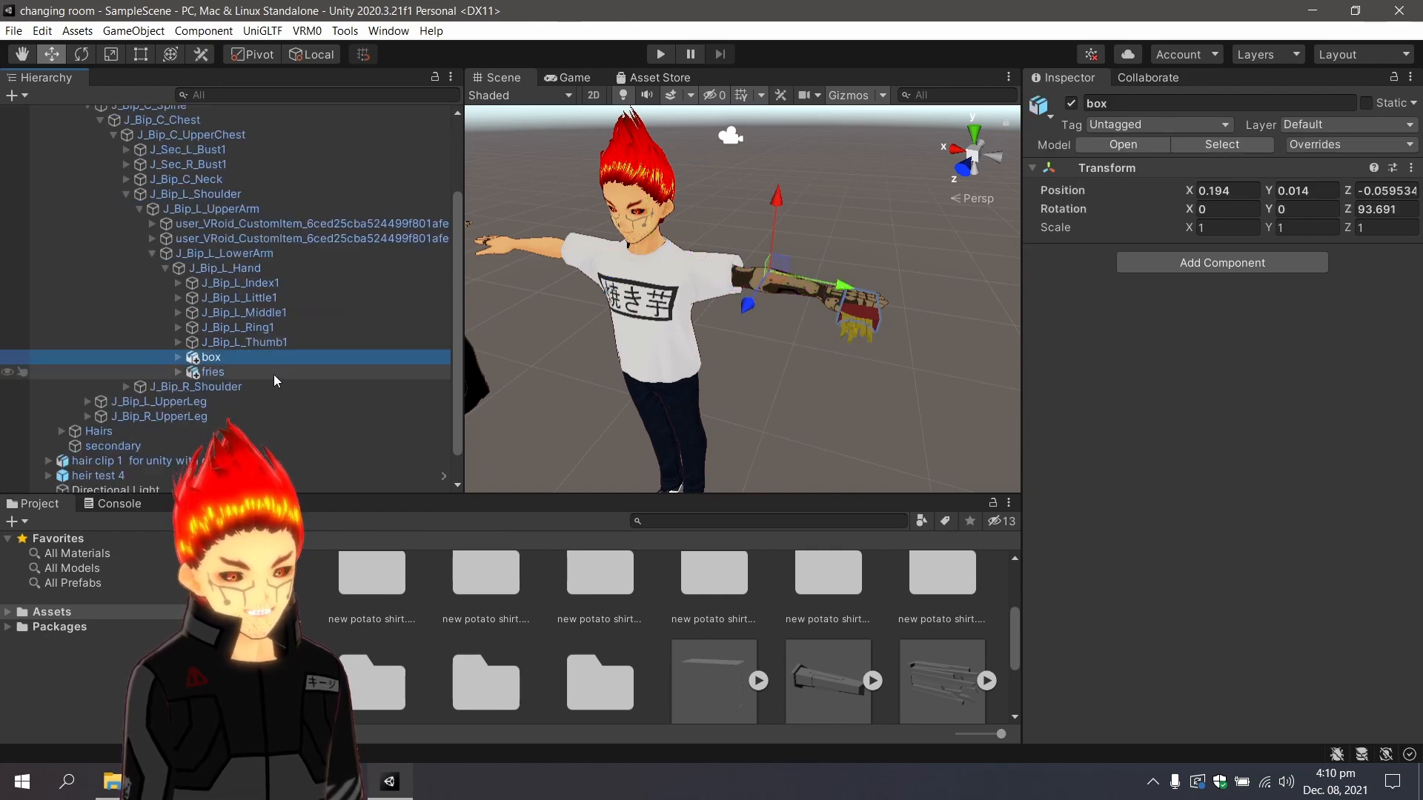
pyautogui.click(274, 376)
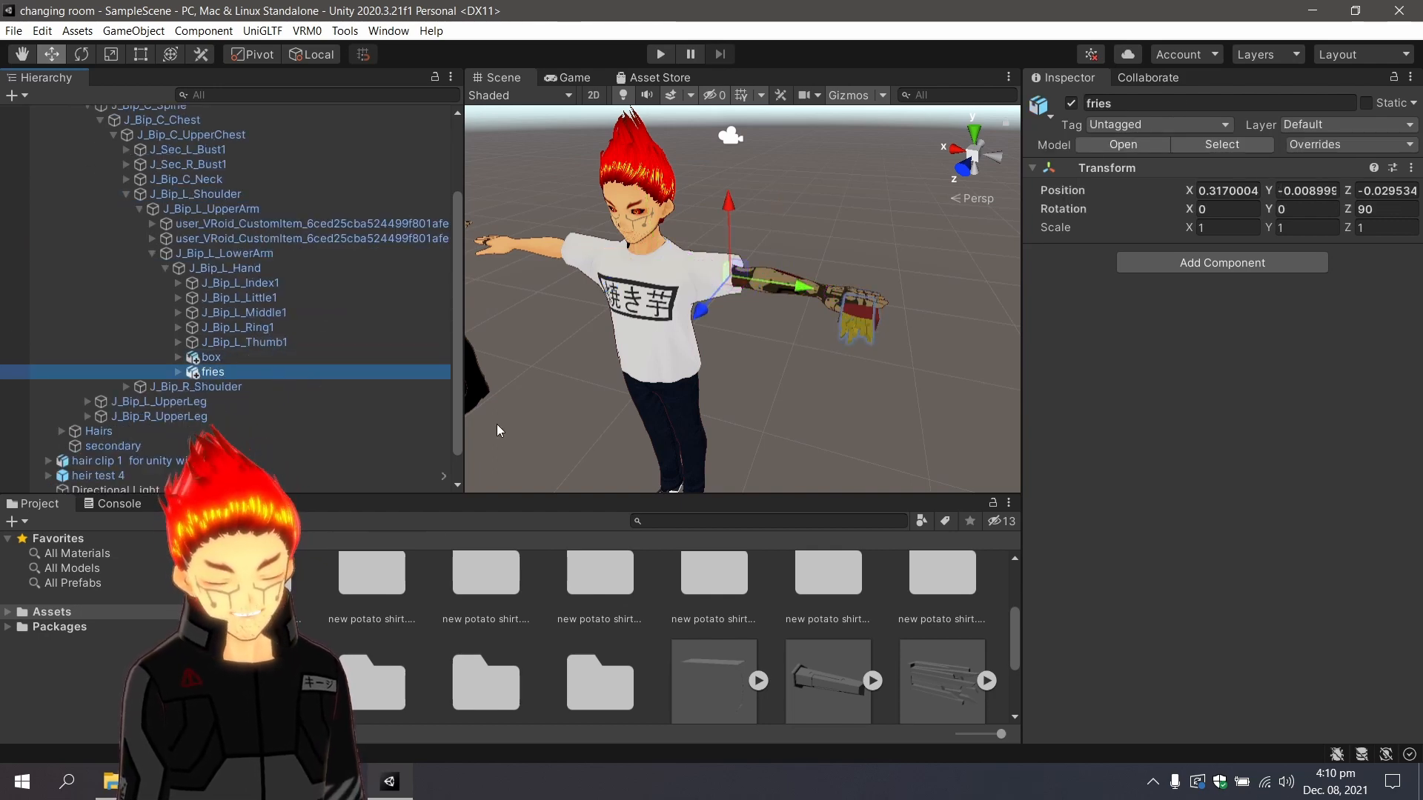
# Inspect the red New Material 1 and yellow New Material 2, opening the yellow material's albedo colour.
pyautogui.scroll(-2, 724, 631)
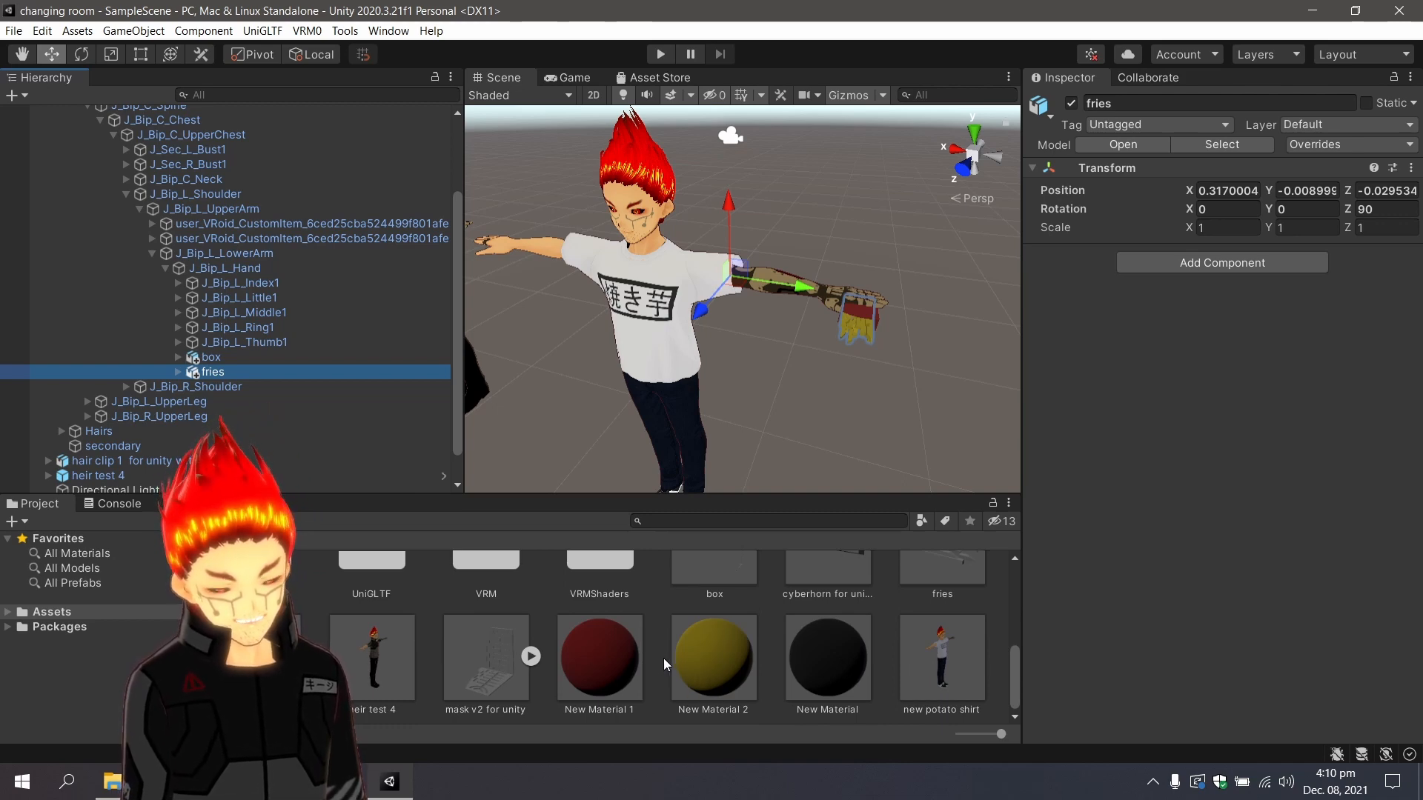
pyautogui.click(625, 660)
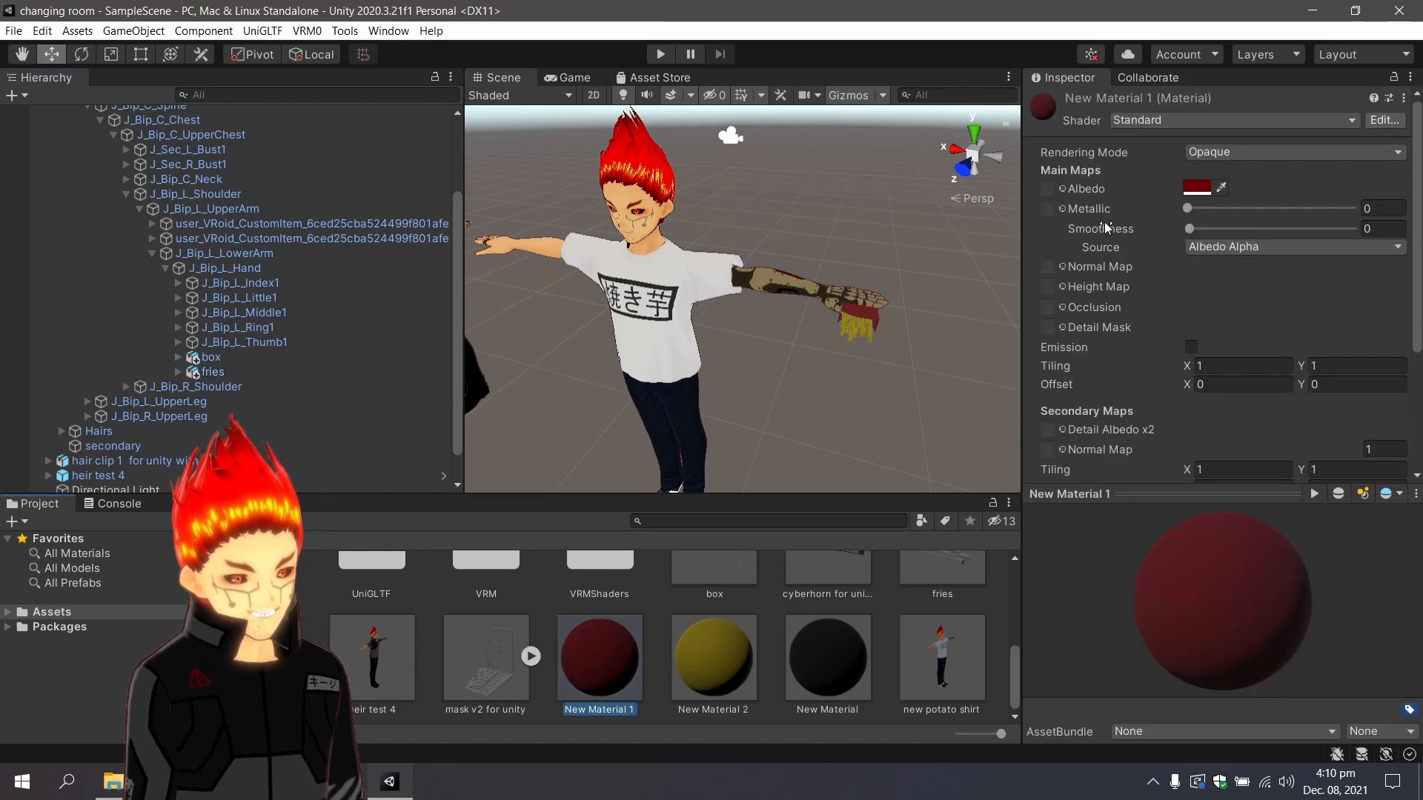
pyautogui.click(676, 645)
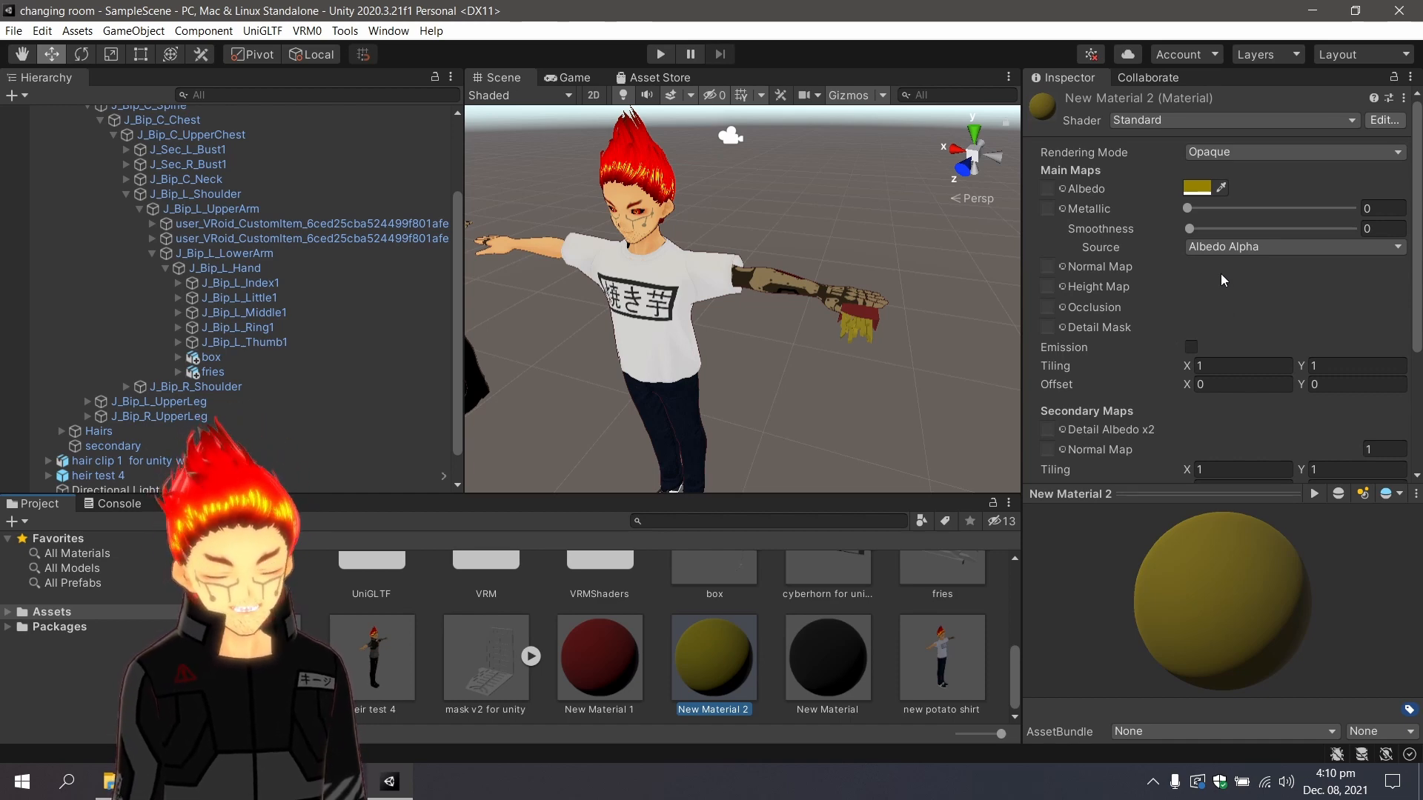
pyautogui.click(1195, 189)
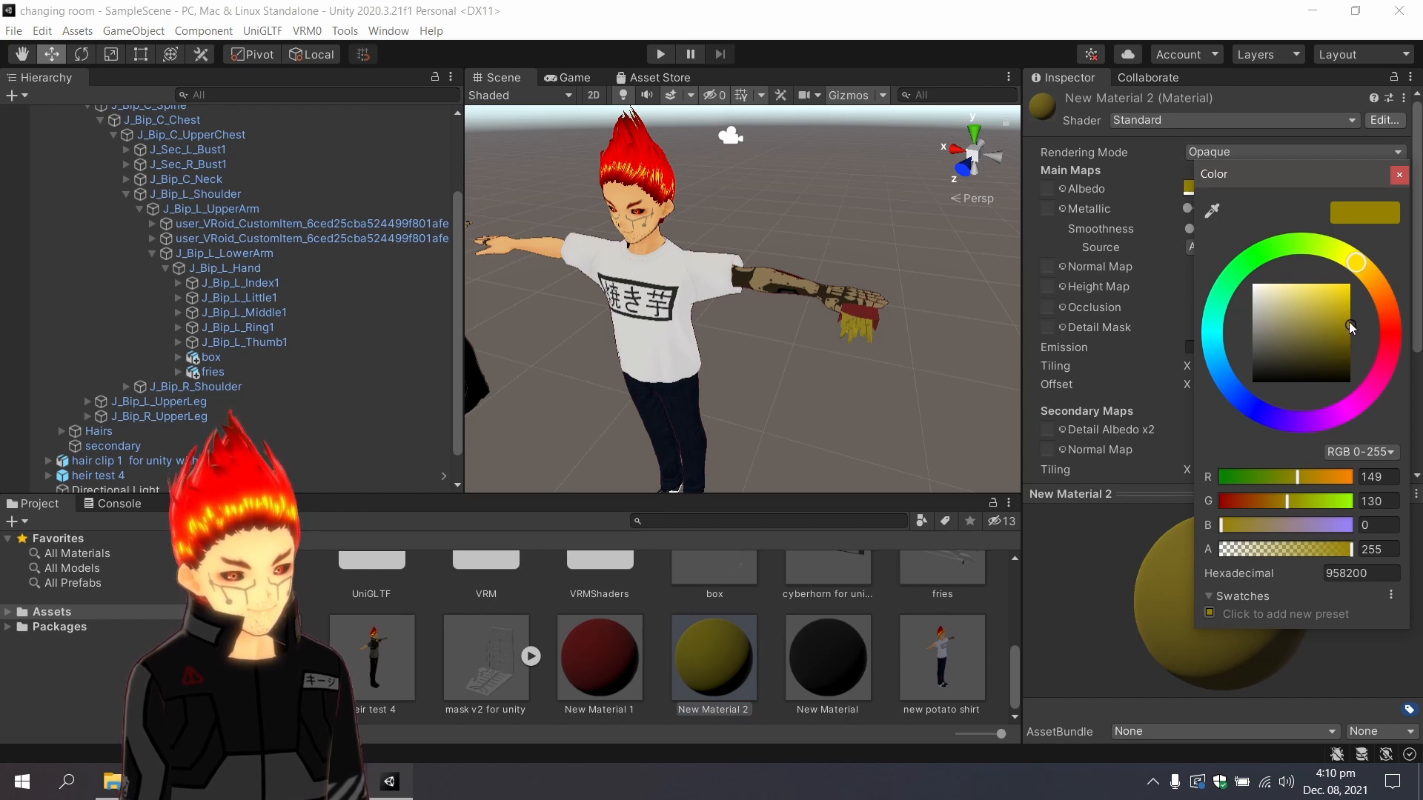
pyautogui.moveTo(1349, 322)
pyautogui.mouseDown()
pyautogui.moveTo(1364, 277)
pyautogui.moveTo(1381, 330)
pyautogui.mouseUp()
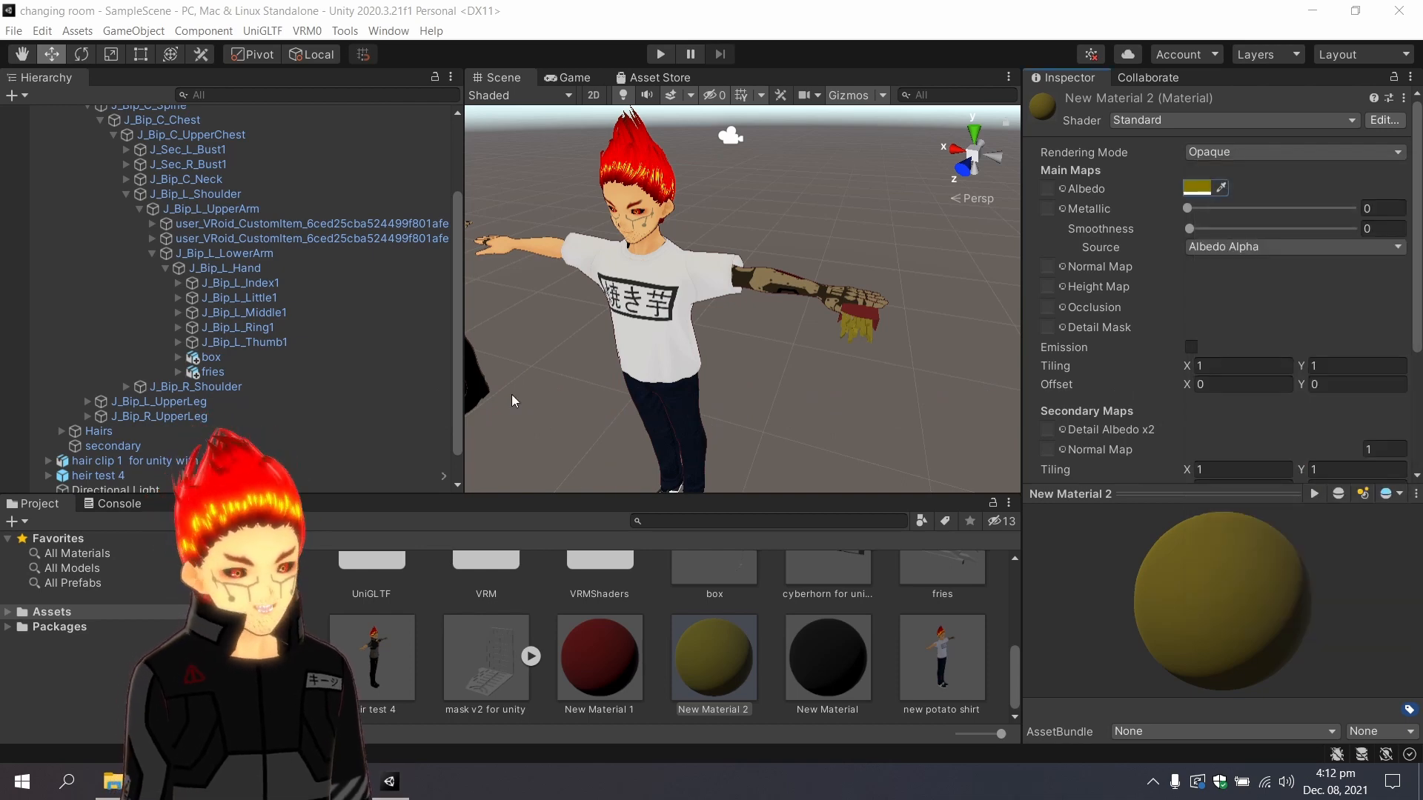
# Select the fries and their parent bone J_Bip_L_Hand in turn to review how the accessory is attached.
pyautogui.click(349, 372)
pyautogui.scroll(3, 348, 373)
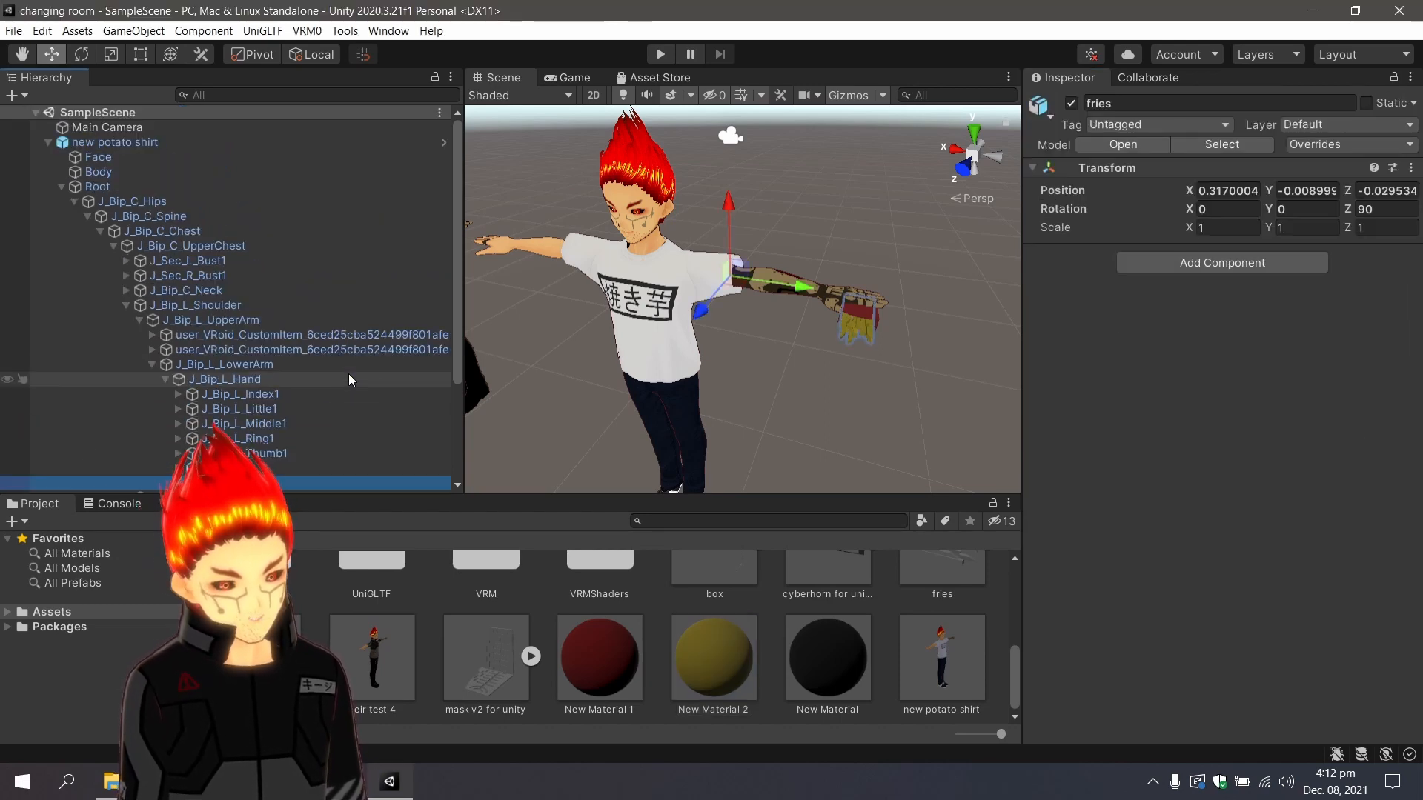
pyautogui.click(226, 379)
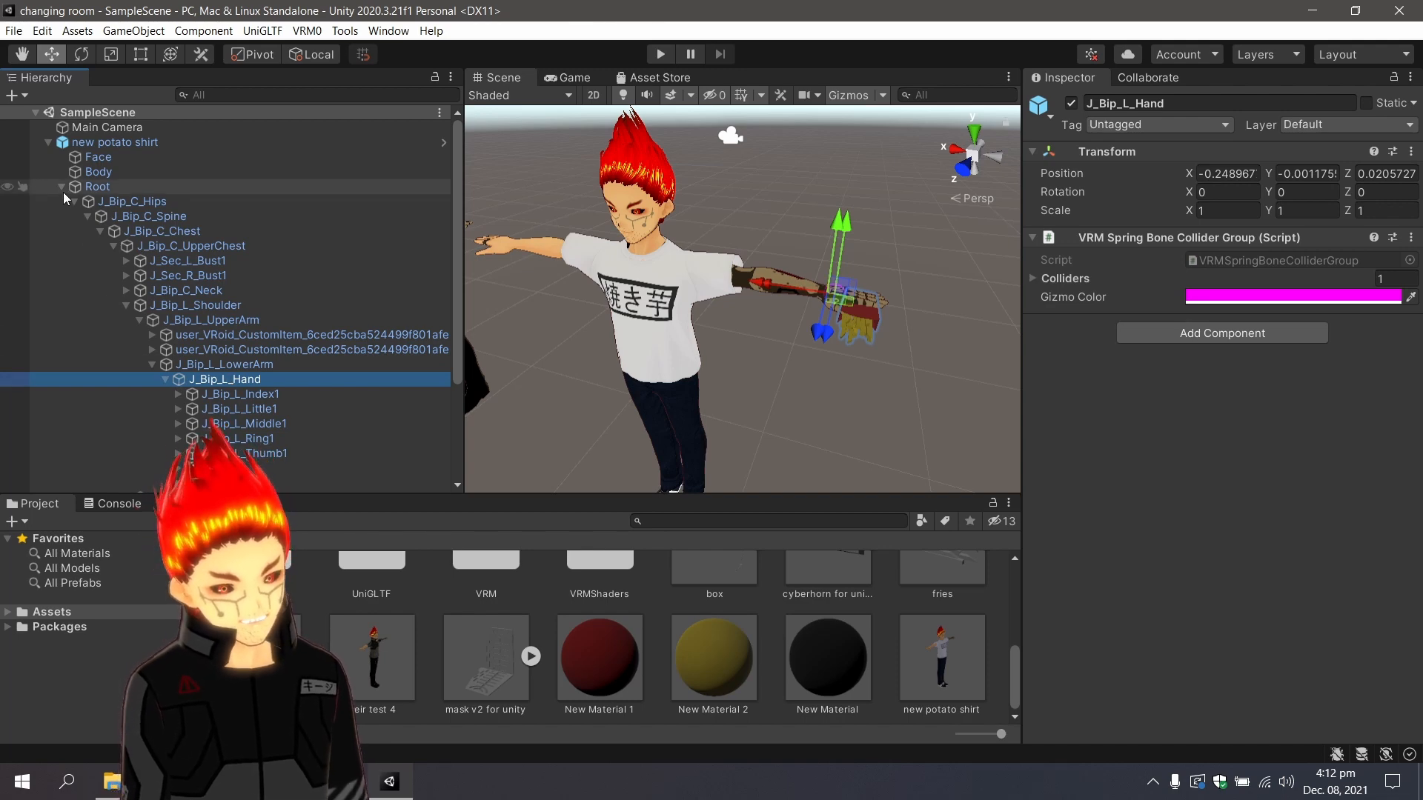
# Clear the selection, narrow the hierarchy and bring all three avatars into view in the scene.
pyautogui.click(785, 370)
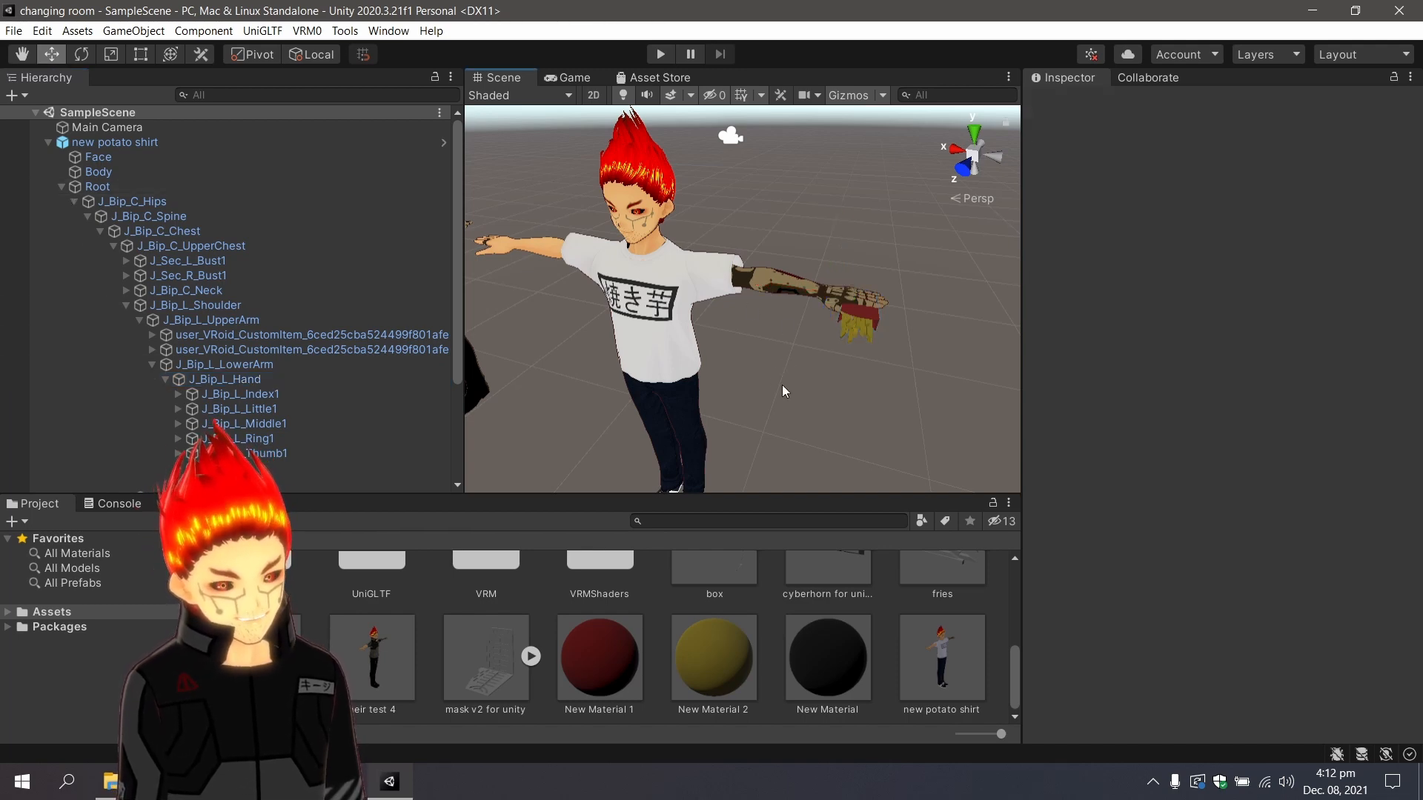
pyautogui.moveTo(461, 297); pyautogui.dragTo(272, 298)
pyautogui.scroll(-3, 445, 382)
pyautogui.moveTo(446, 381); pyautogui.dragTo(659, 387, button='middle')
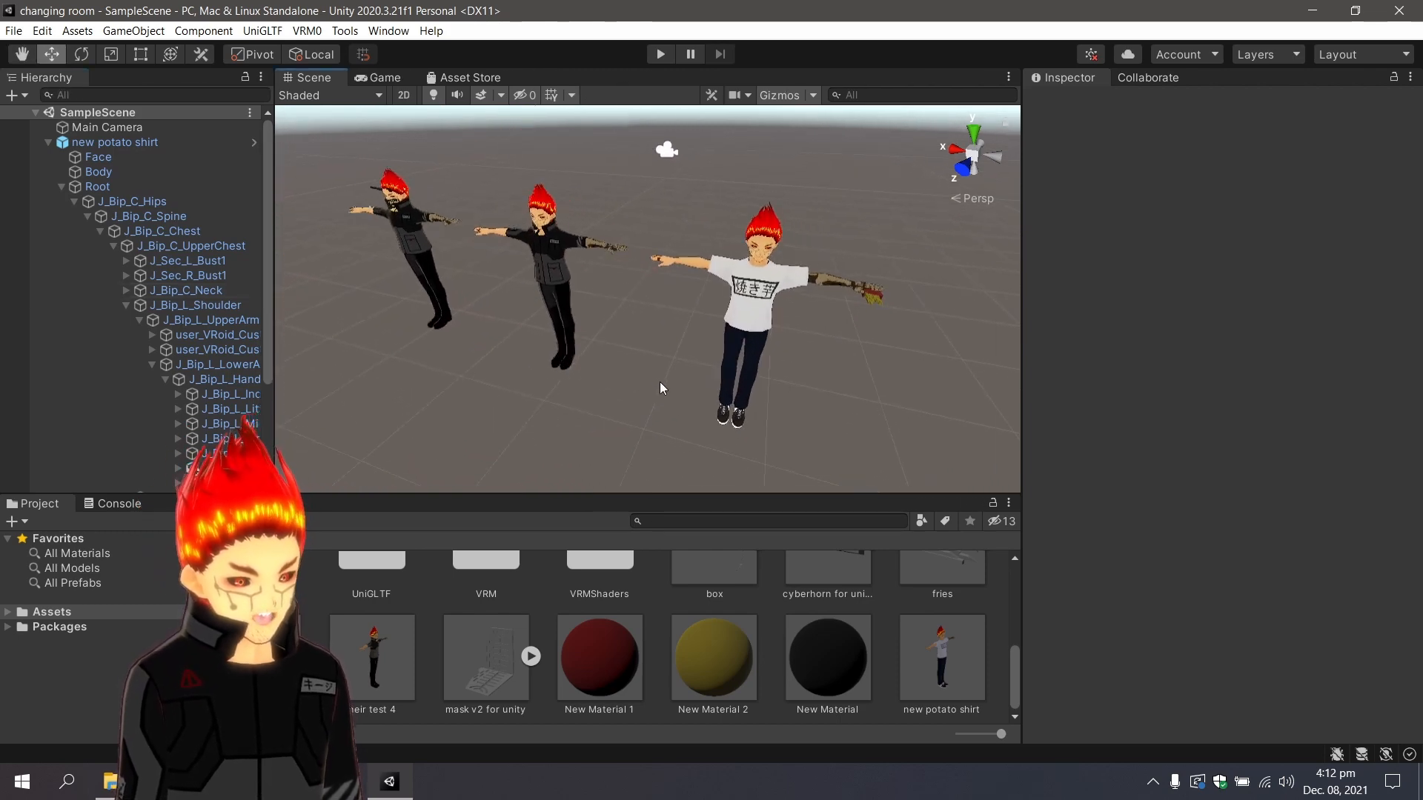